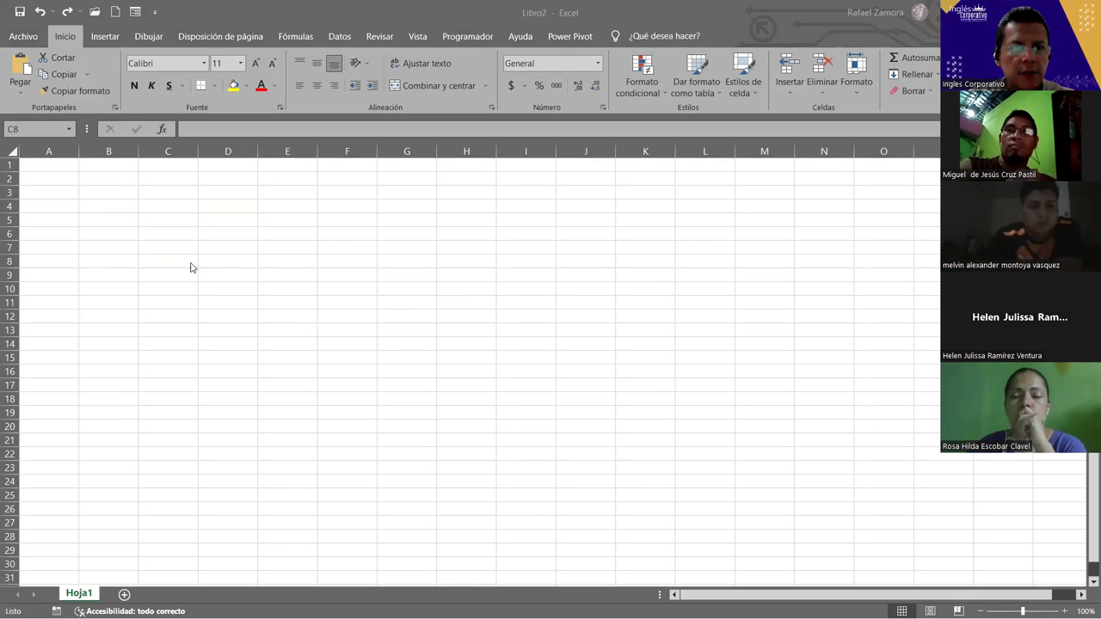
# - Enter the column headers "Producto", "Cantidad" and "Precio" in cells B1, C1 and D1
pyautogui.click(128, 167)
pyautogui.write('Pr')
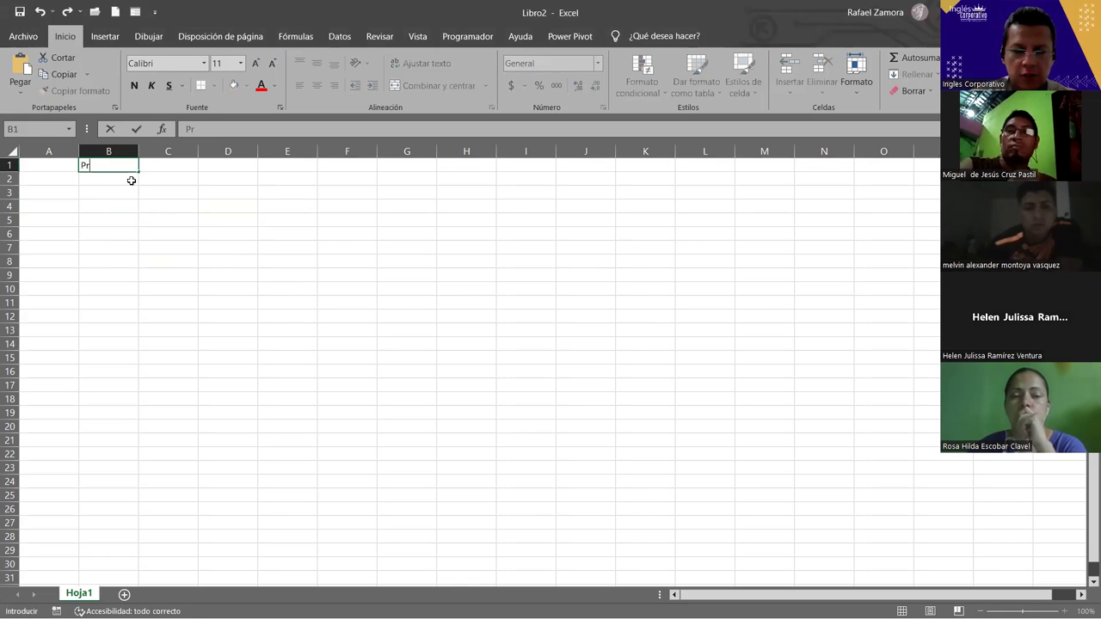
pyautogui.write('oducto')
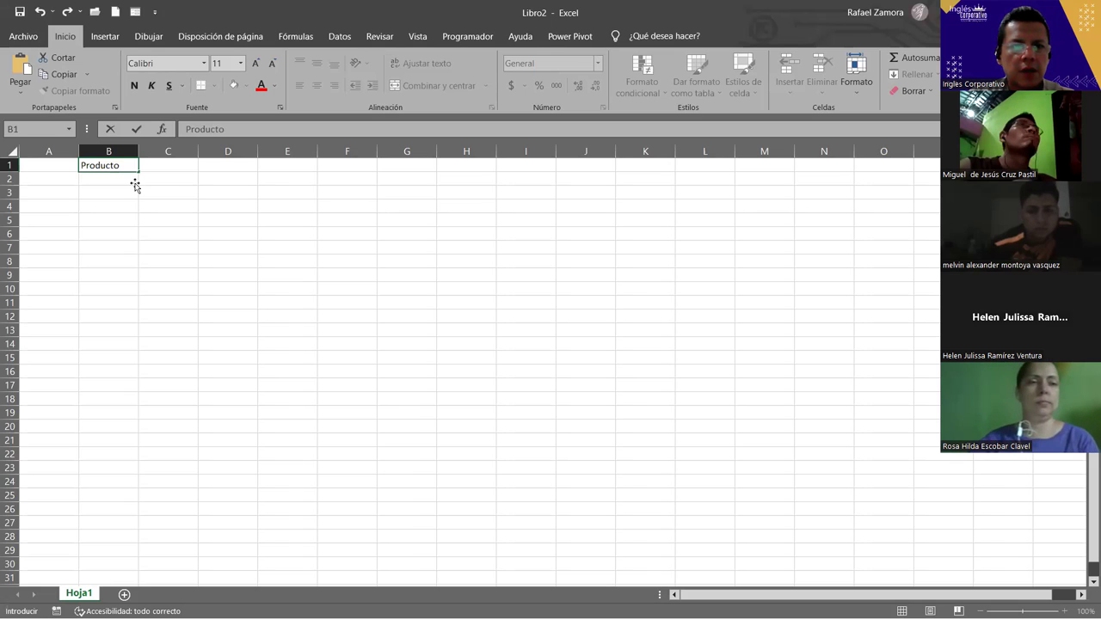
pyautogui.click(154, 167)
pyautogui.write('Cantidad')
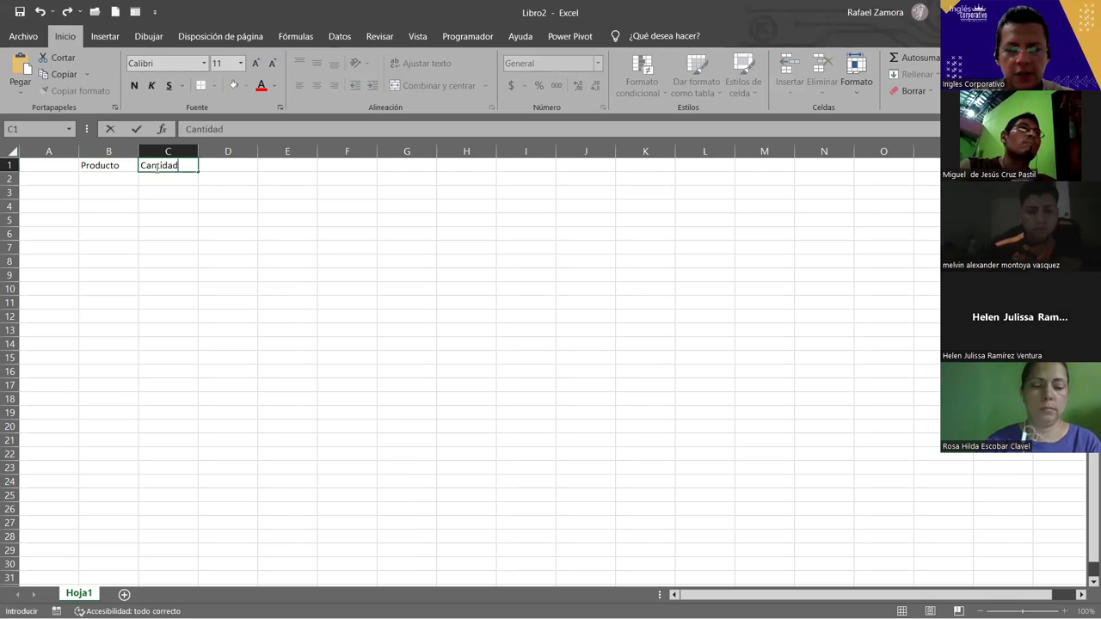
pyautogui.press('Tab')
pyautogui.write('Precio')
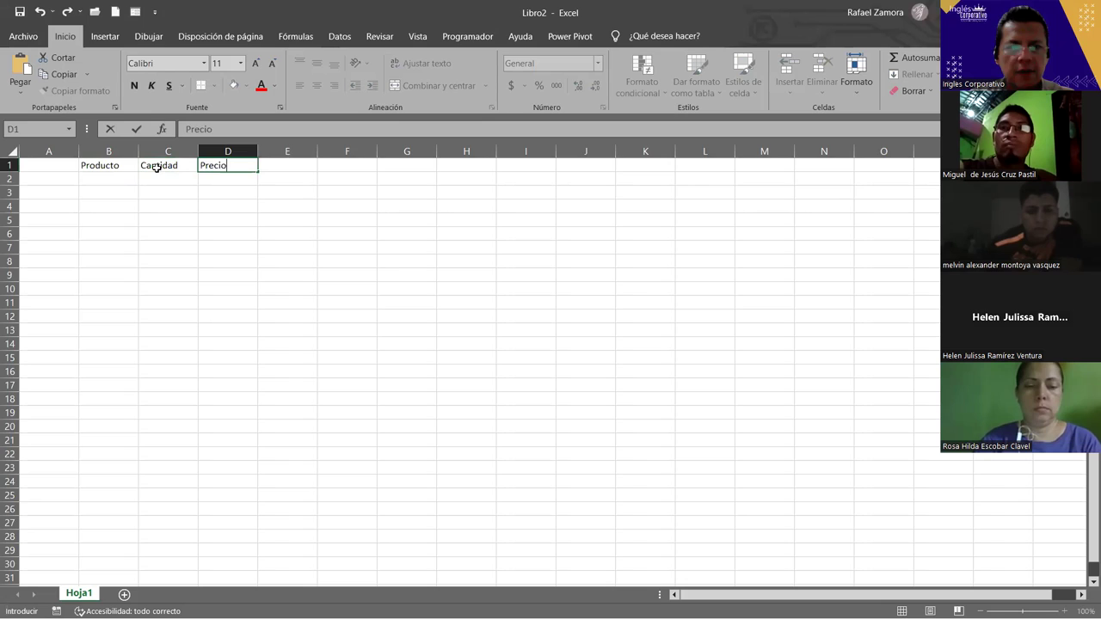
pyautogui.press('Tab')
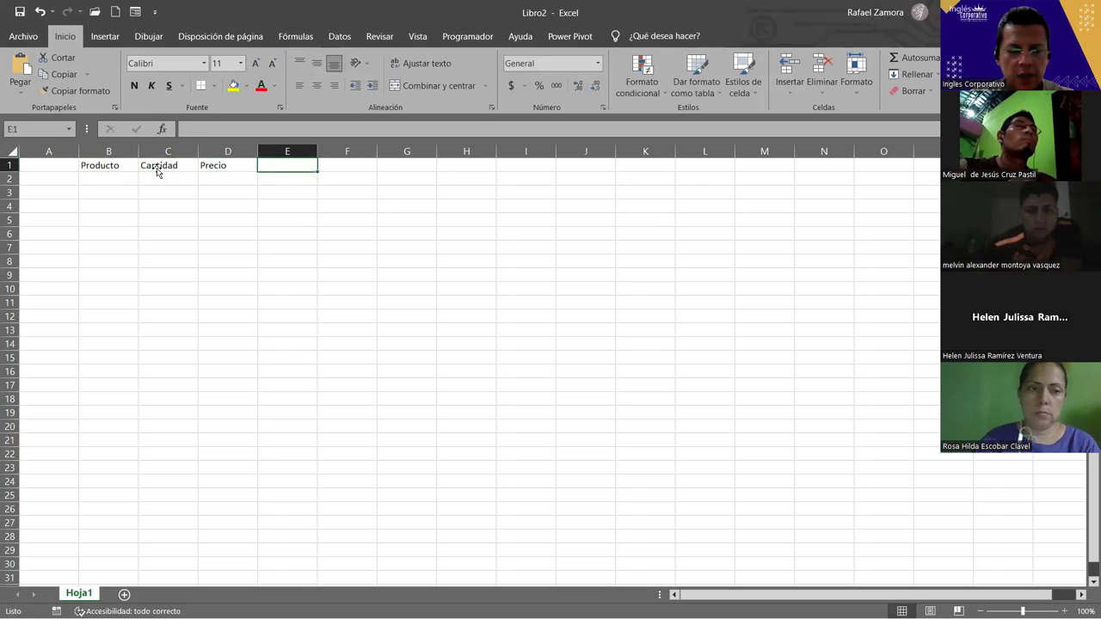
# - Extend the header in D1 so that it reads "Precio unit."
pyautogui.write('P')
pyautogui.press('BackSpace')
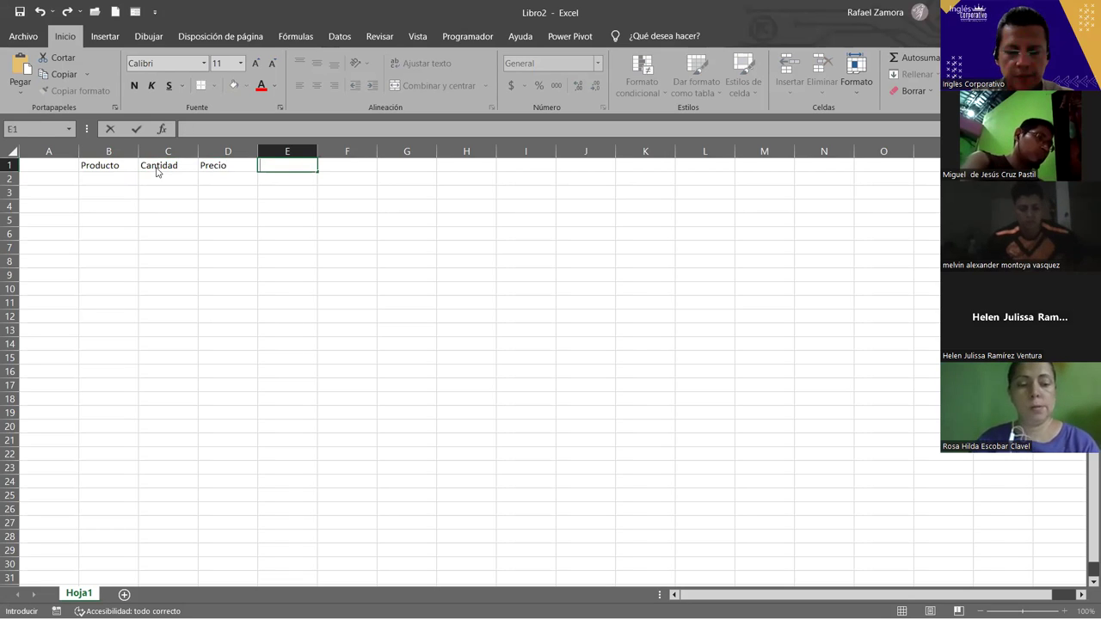
pyautogui.press('Left')
pyautogui.press('F2')
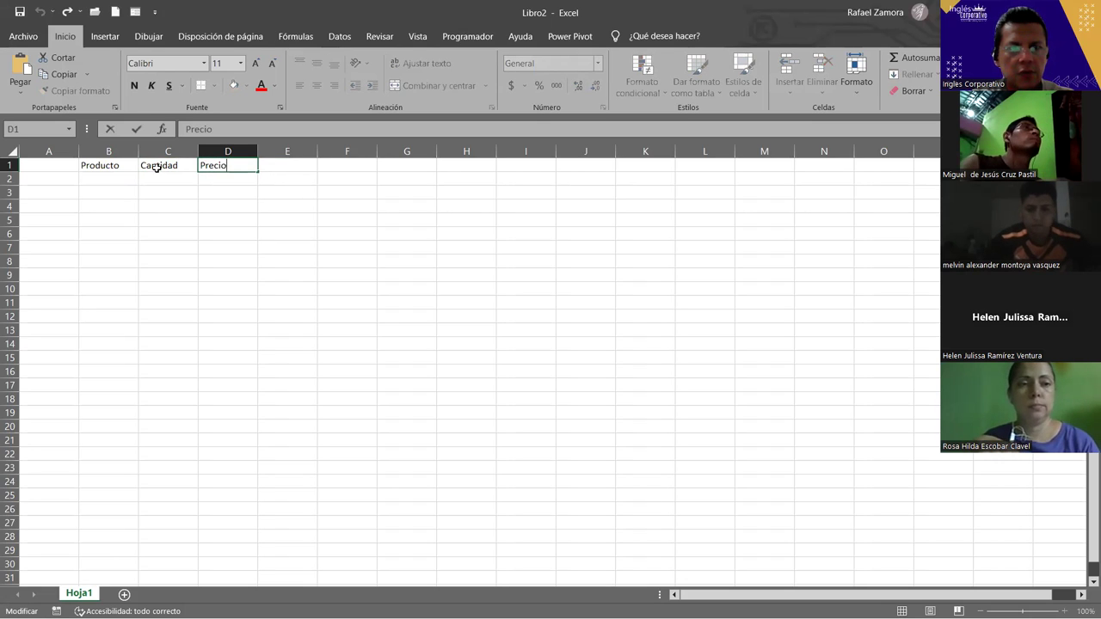
pyautogui.write('unit.')
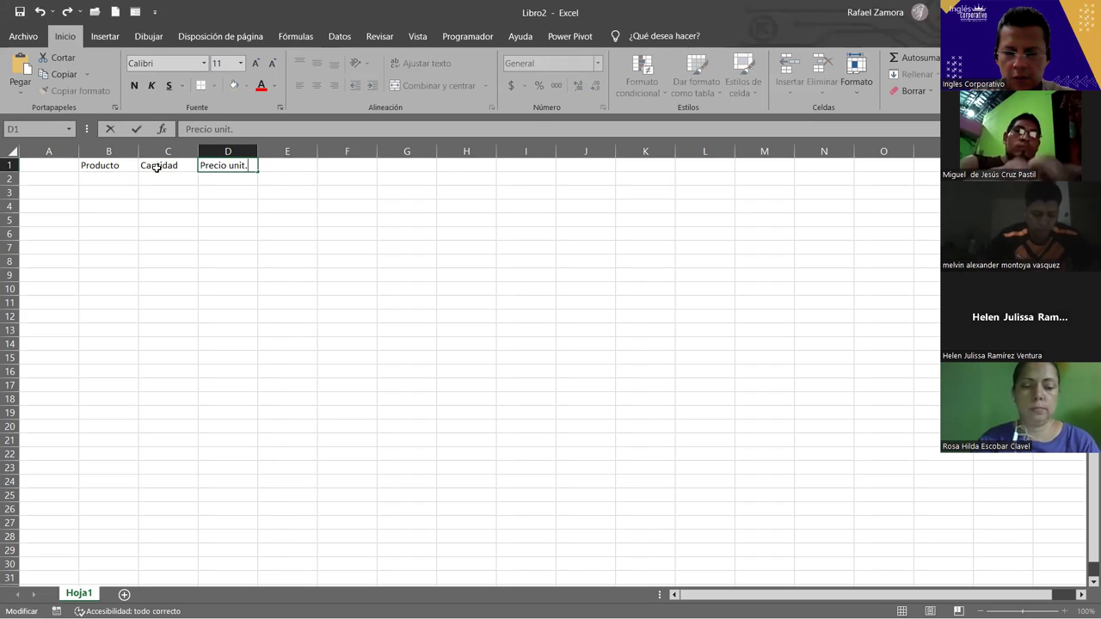
pyautogui.press('Return')
pyautogui.press('Up')
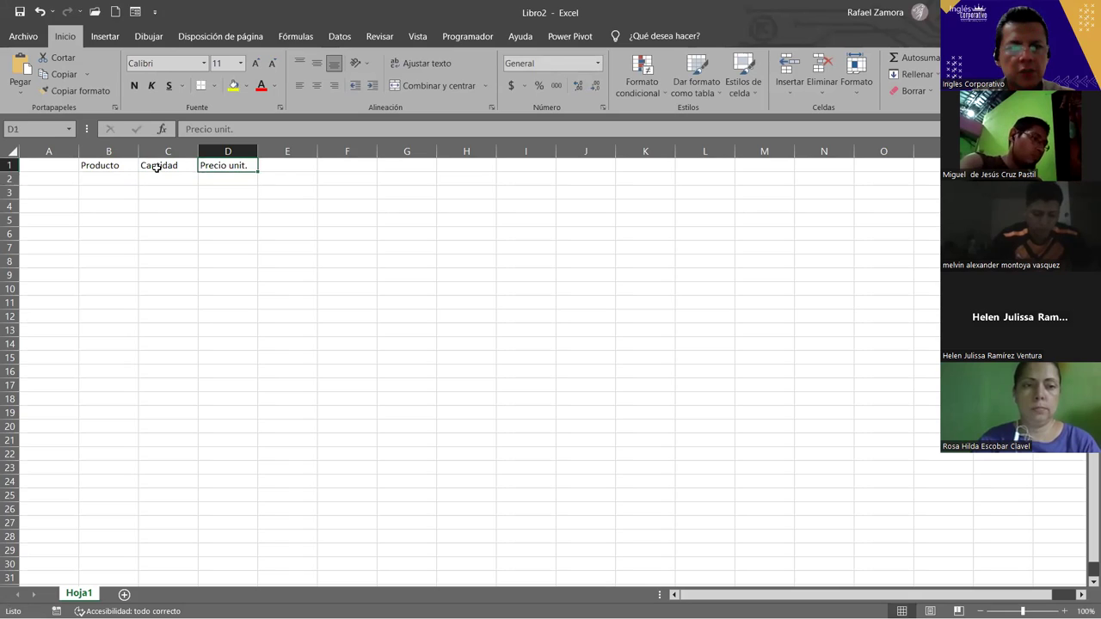
# - Add the headers "Precio total" in E1 and "Precio venta" in F1
pyautogui.press('Right')
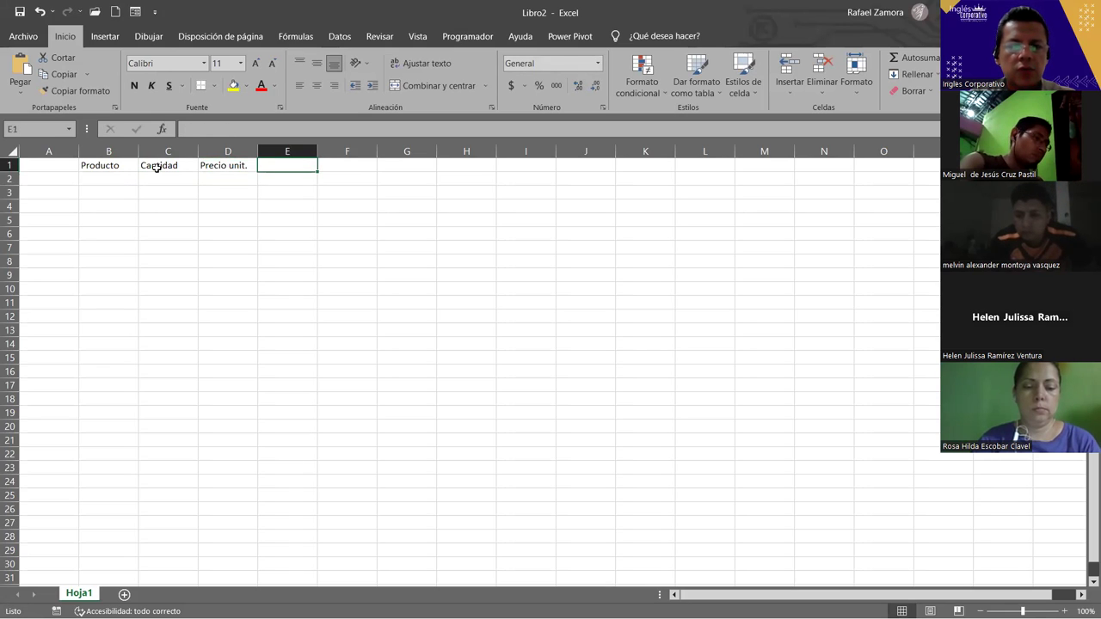
pyautogui.write('Precio')
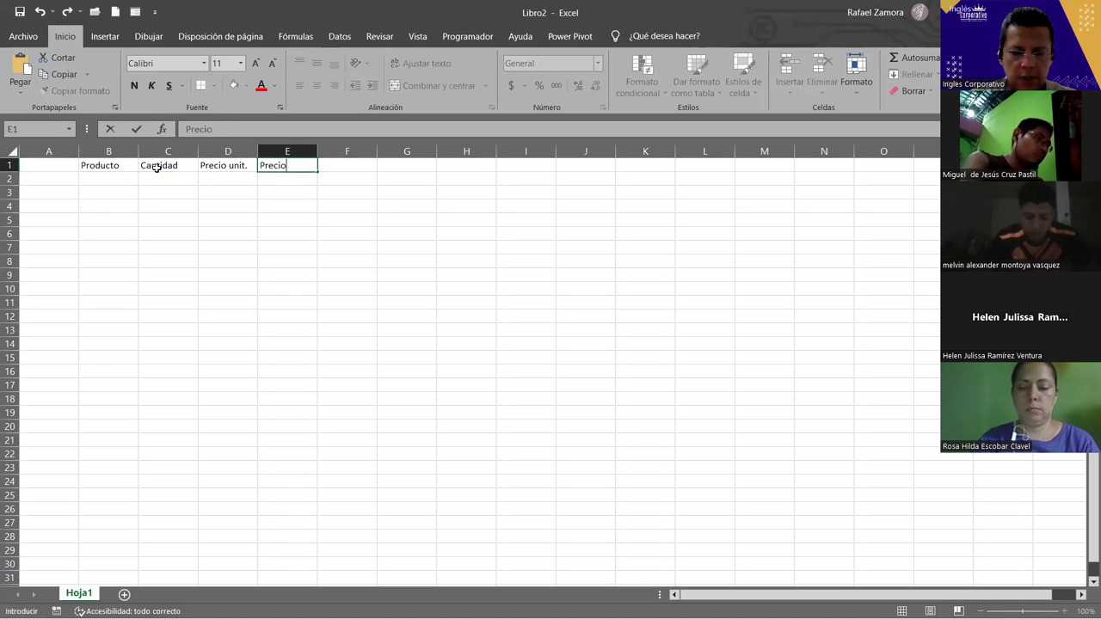
pyautogui.write(' total')
pyautogui.press('Return')
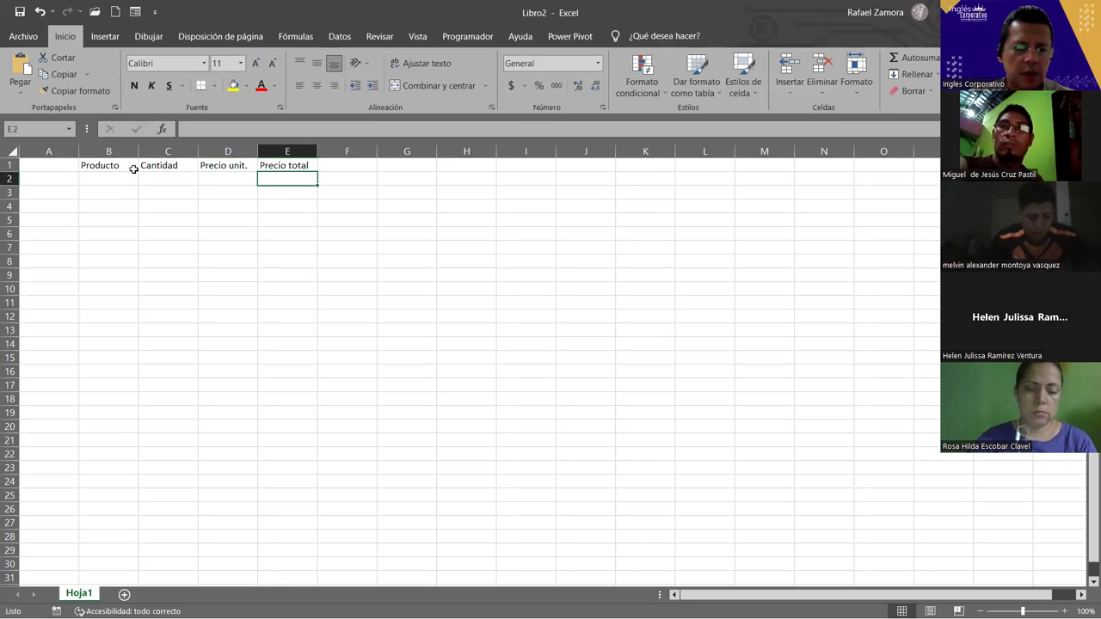
pyautogui.scroll(2, 336, 294)
pyautogui.scroll(1, 336, 294)
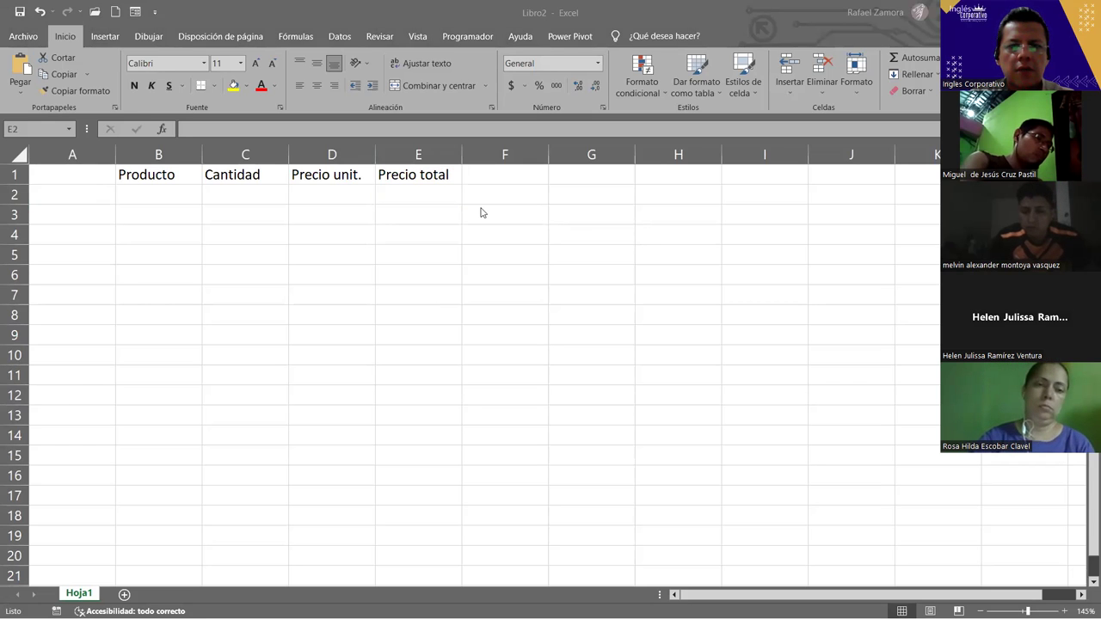
pyautogui.click(513, 174)
pyautogui.write('Precio venta')
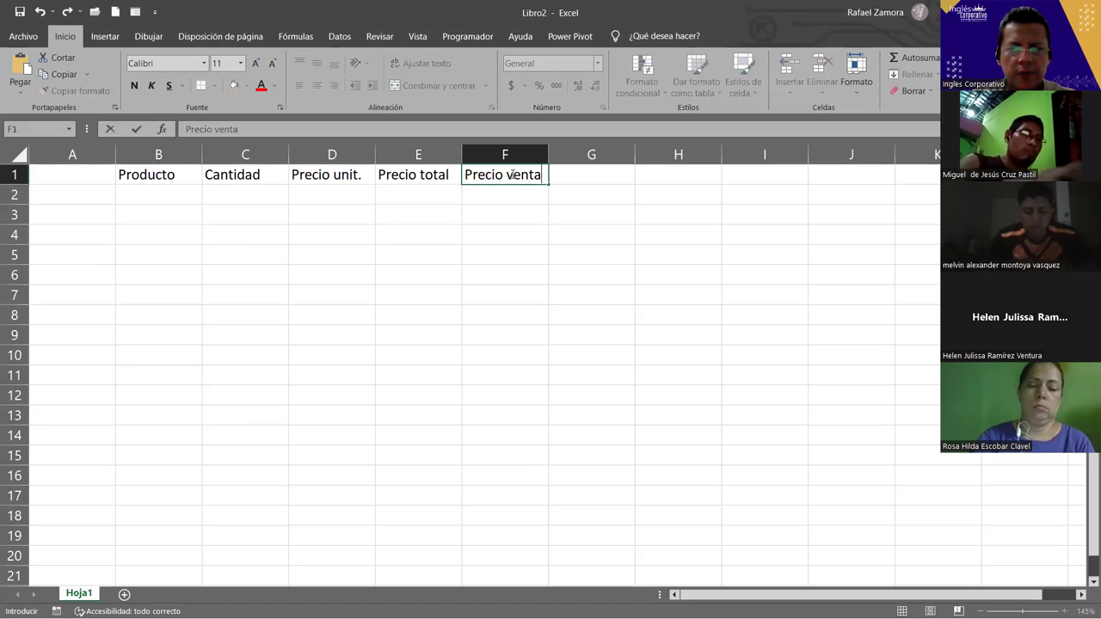
pyautogui.press('Return')
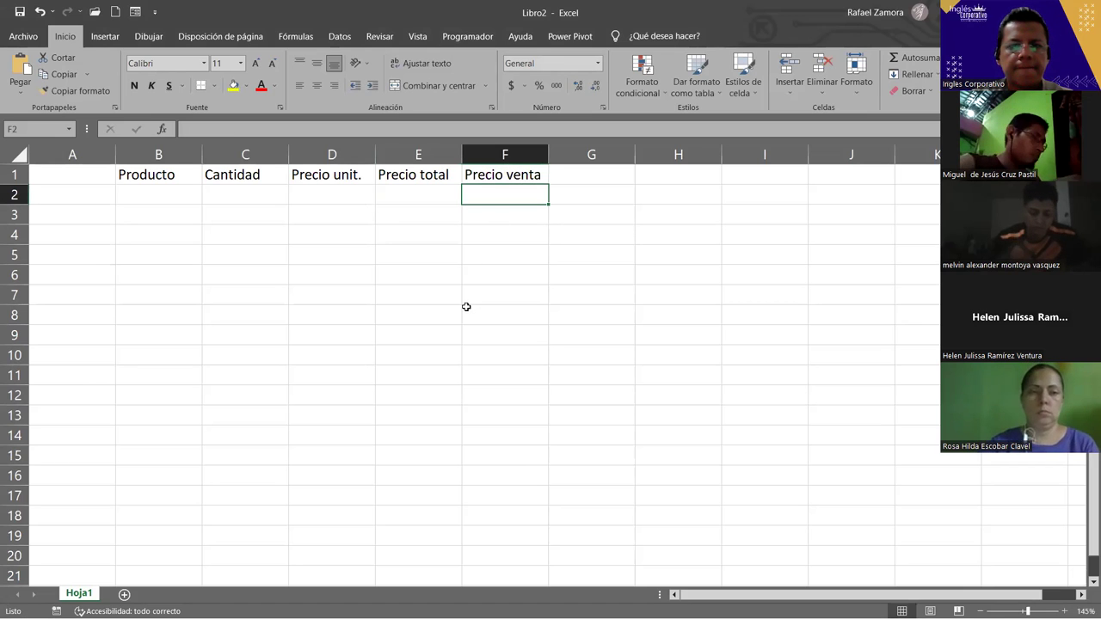
# - Apply all borders to the range B1:F4 and centre its contents horizontally
pyautogui.moveTo(159, 174); pyautogui.dragTo(547, 234)
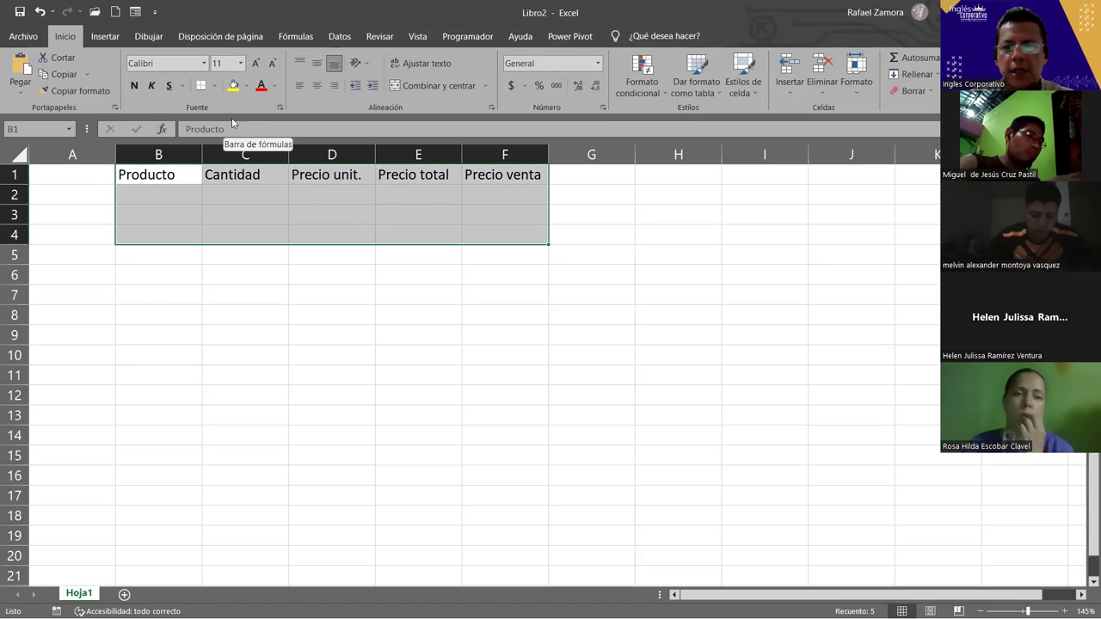
pyautogui.click(215, 86)
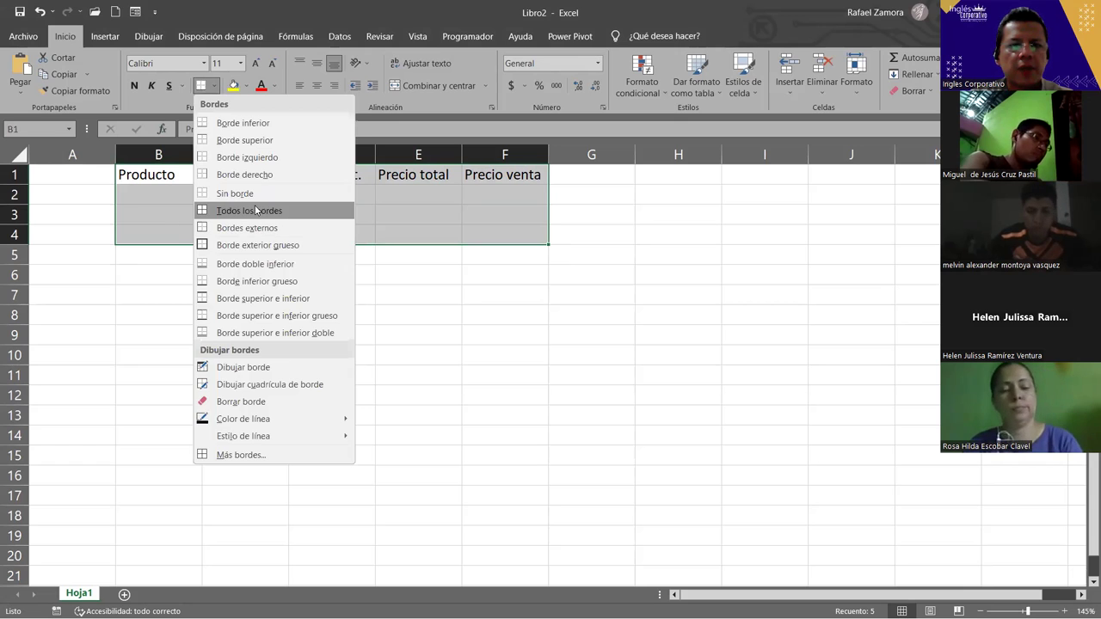
pyautogui.click(255, 210)
pyautogui.click(316, 86)
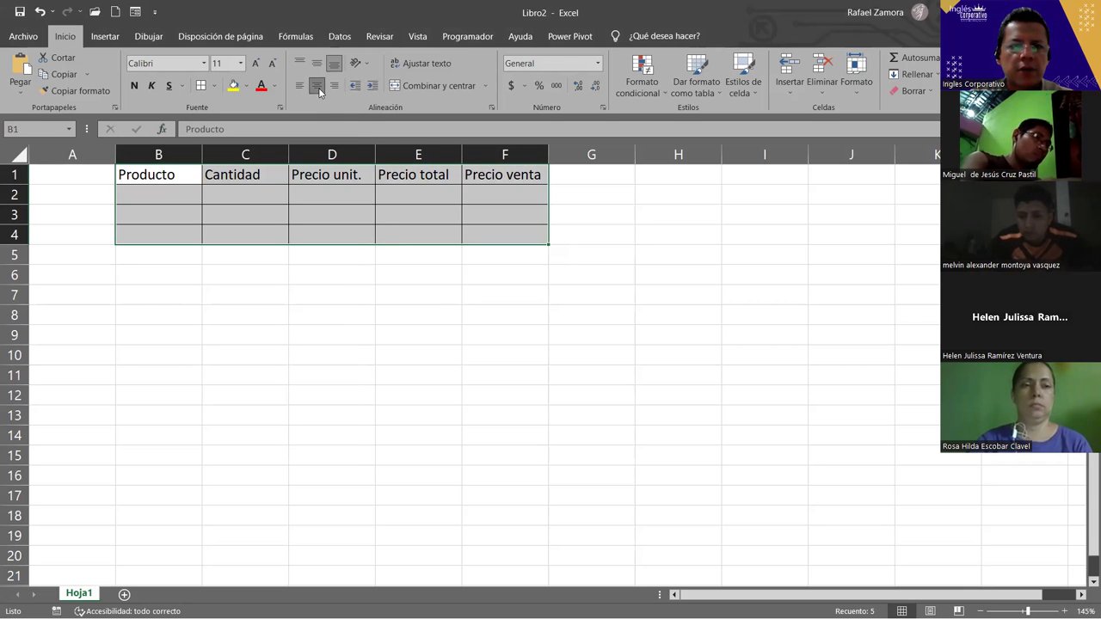
# - Make the headers in B1:F1 bold and give them a yellow fill
pyautogui.moveTo(168, 174); pyautogui.dragTo(473, 172)
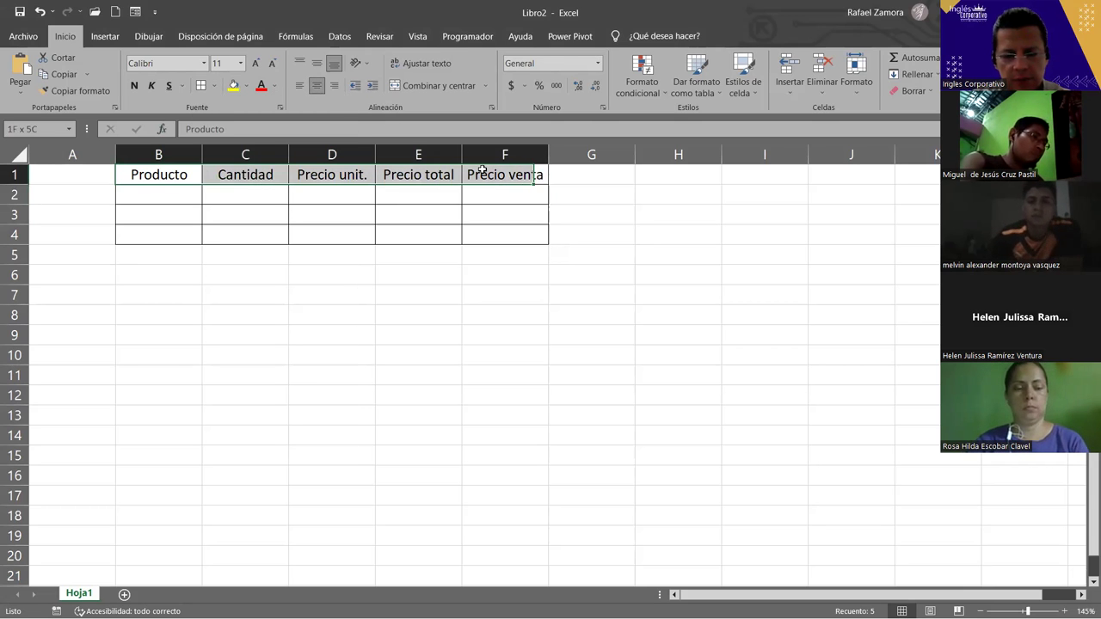
pyautogui.hotkey('ctrl', 'n')
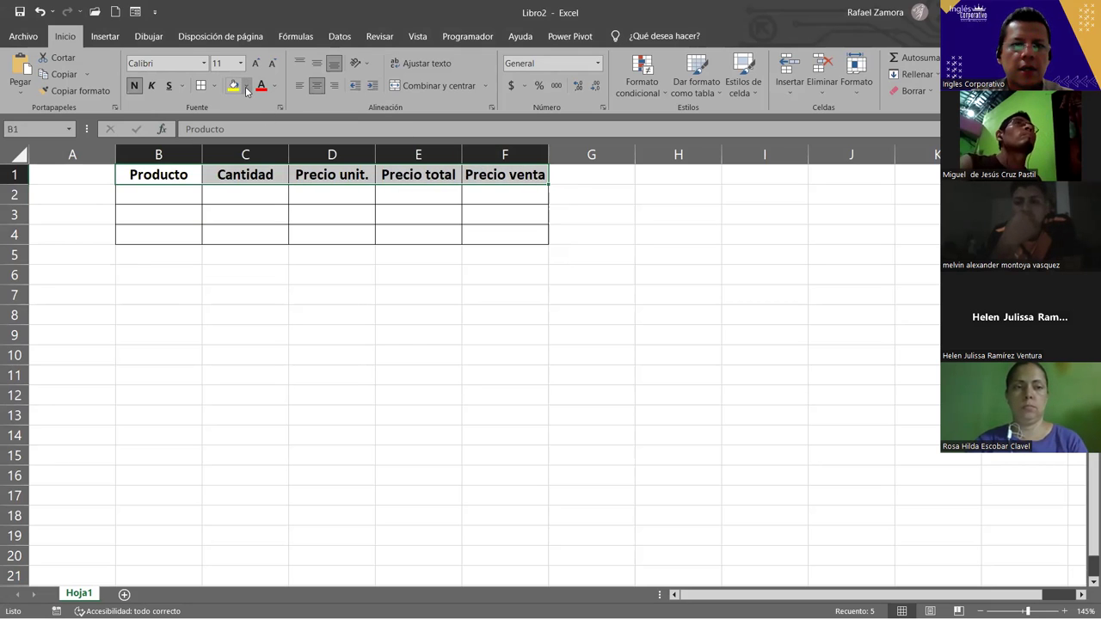
pyautogui.click(233, 86)
pyautogui.click(435, 389)
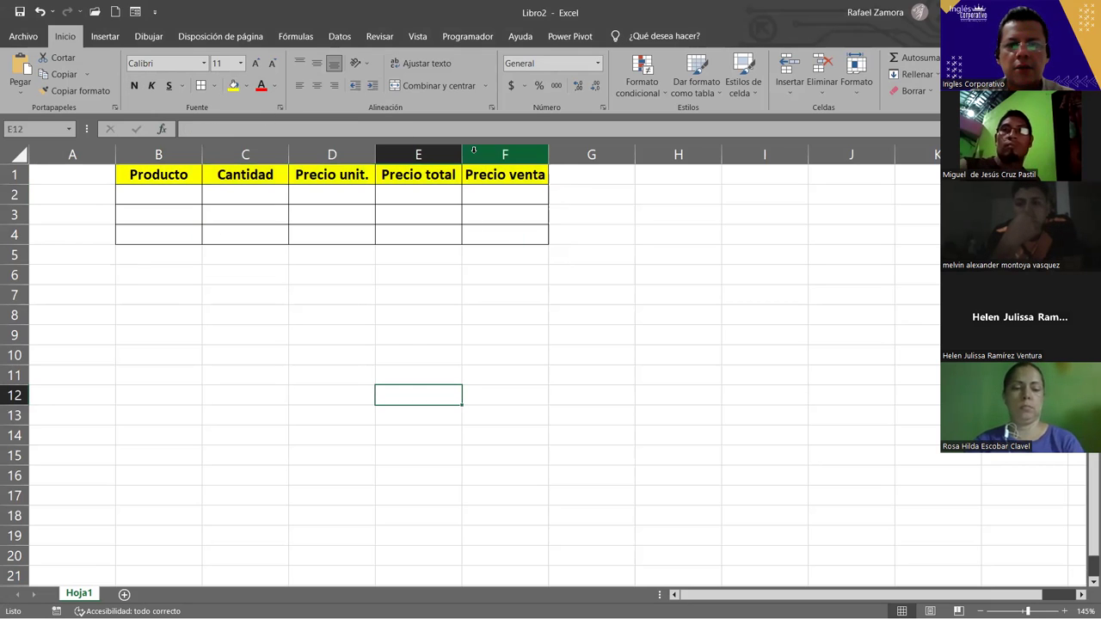
# - Widen column E slightly so the "Precio total" header has more room
pyautogui.moveTo(466, 150); pyautogui.dragTo(473, 151)
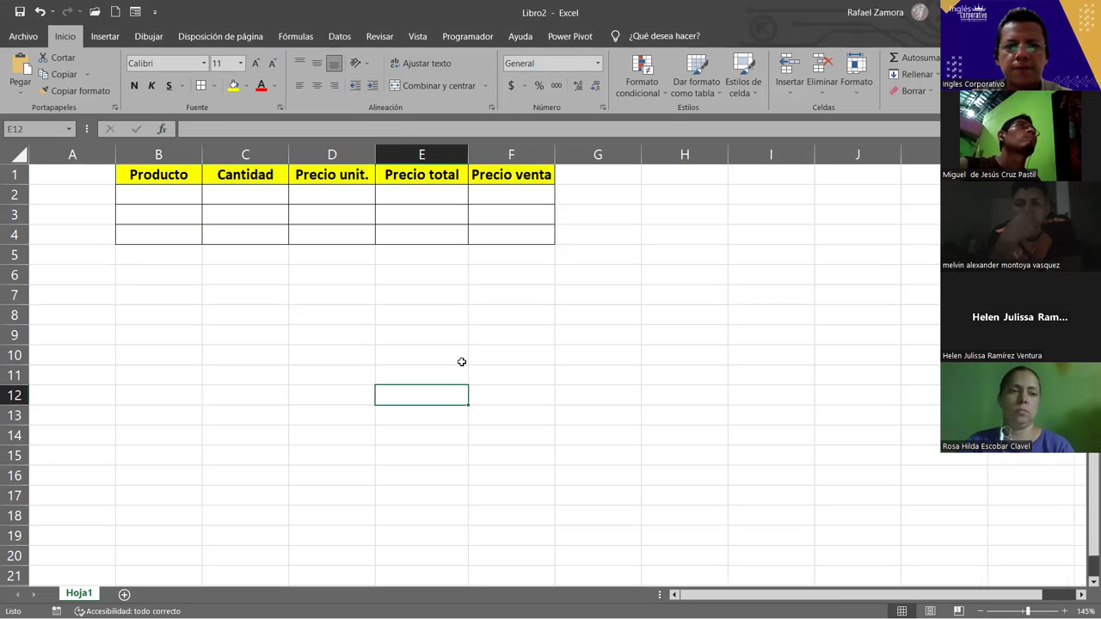
pyautogui.click(460, 370)
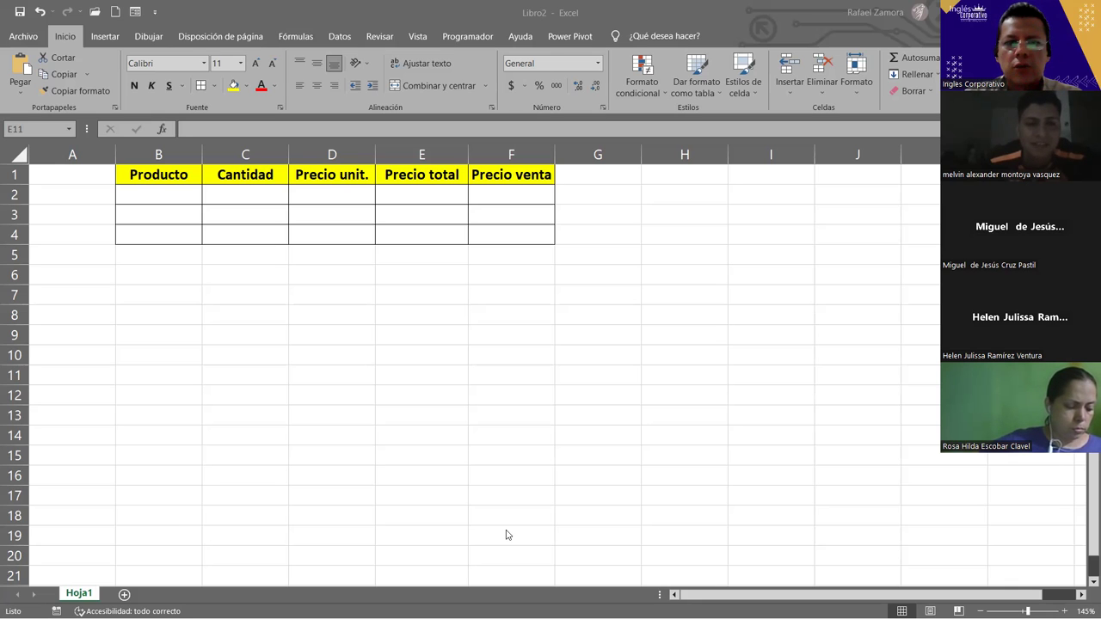
pyautogui.click(422, 294)
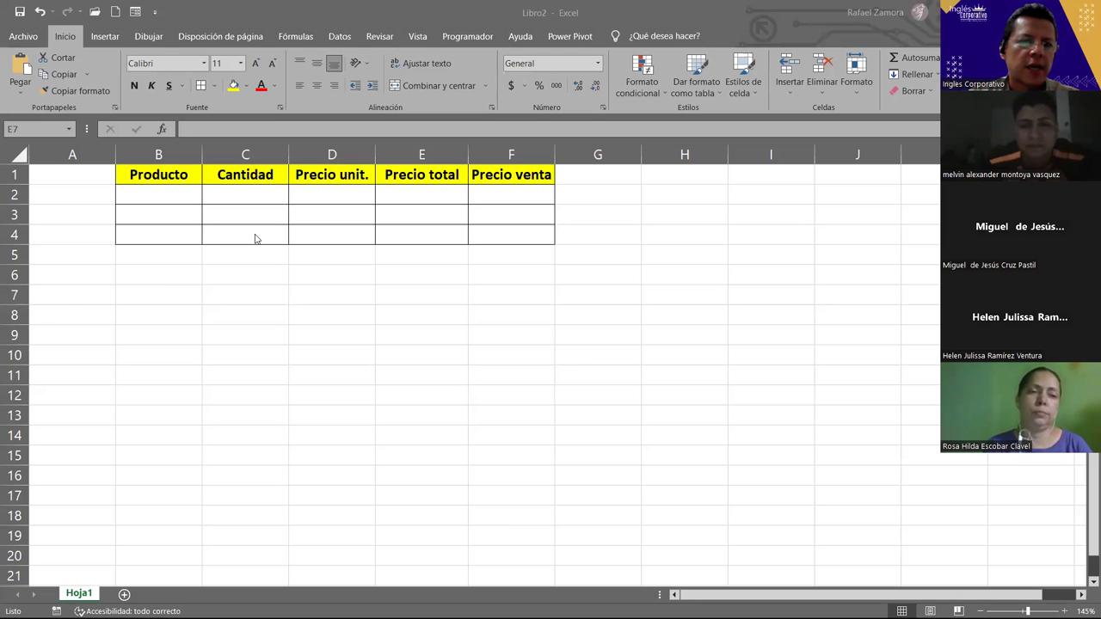
# - Apply all borders to A1:A4 and centre the cells' contents horizontally
pyautogui.click(93, 175)
pyautogui.moveTo(93, 175); pyautogui.dragTo(98, 235)
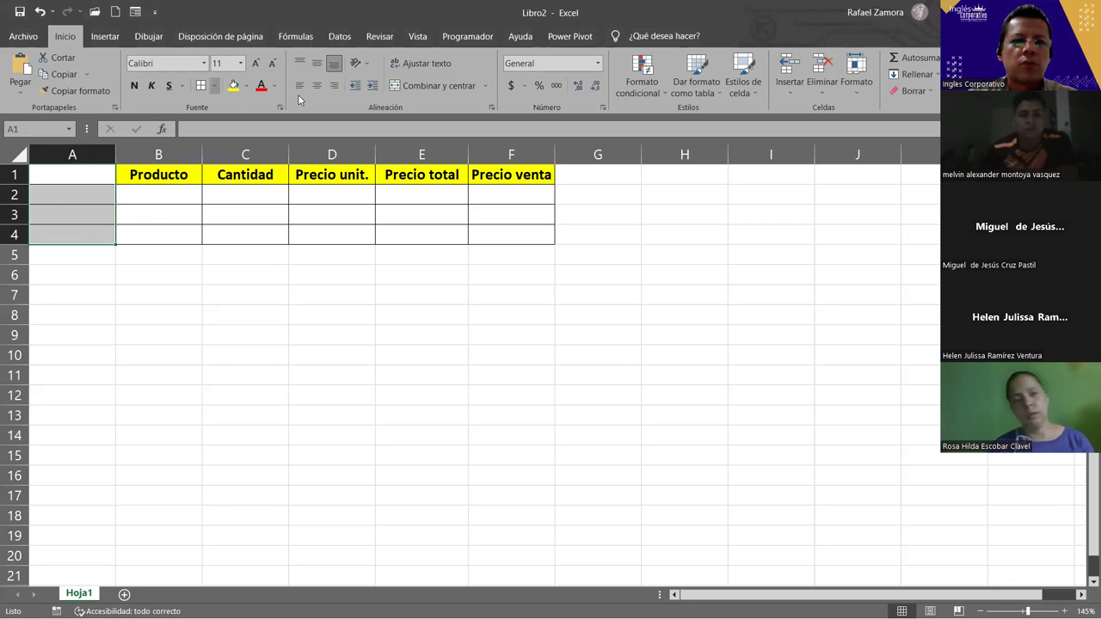
pyautogui.click(319, 85)
# - Enter the header "Item" in A1 and copy the formatting of the "Producto" header onto it
pyautogui.click(89, 169)
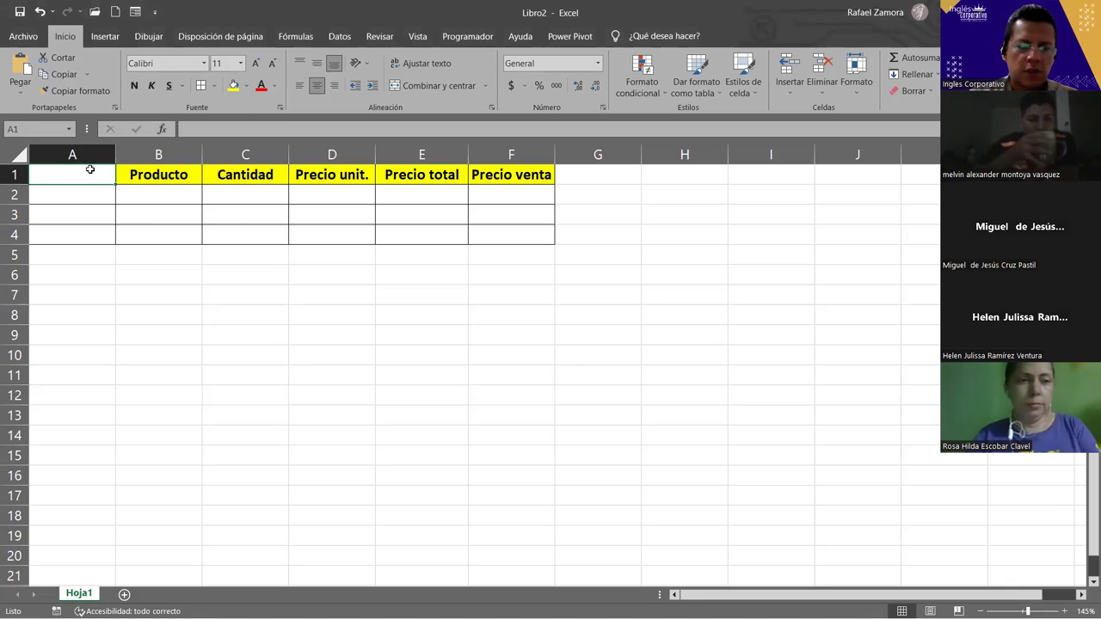
pyautogui.write('Item')
pyautogui.press('Return')
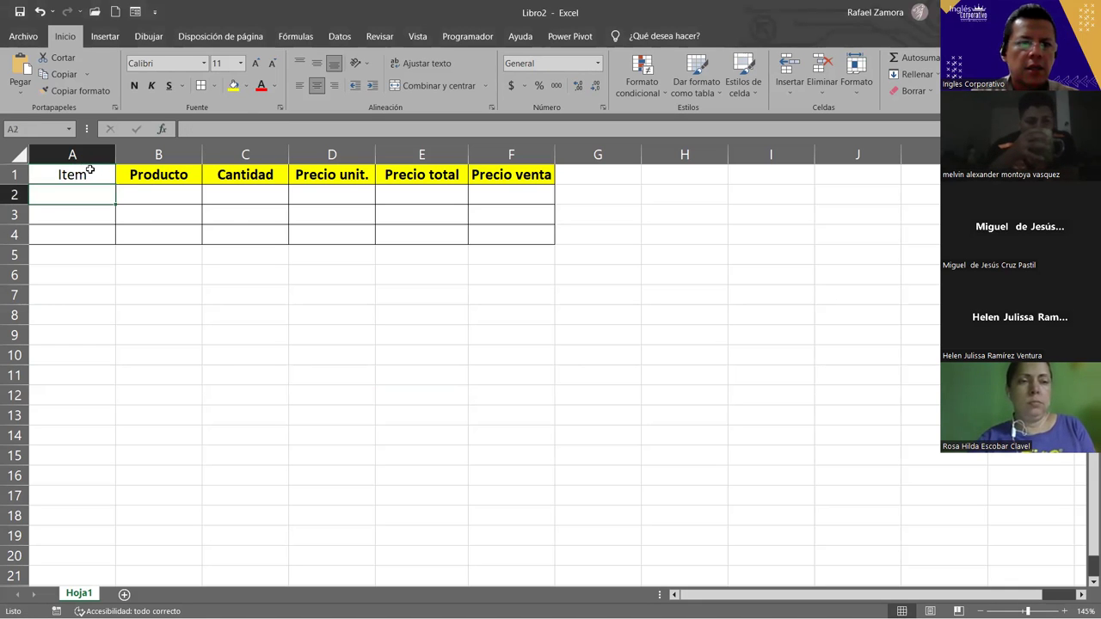
pyautogui.click(90, 170)
pyautogui.click(187, 173)
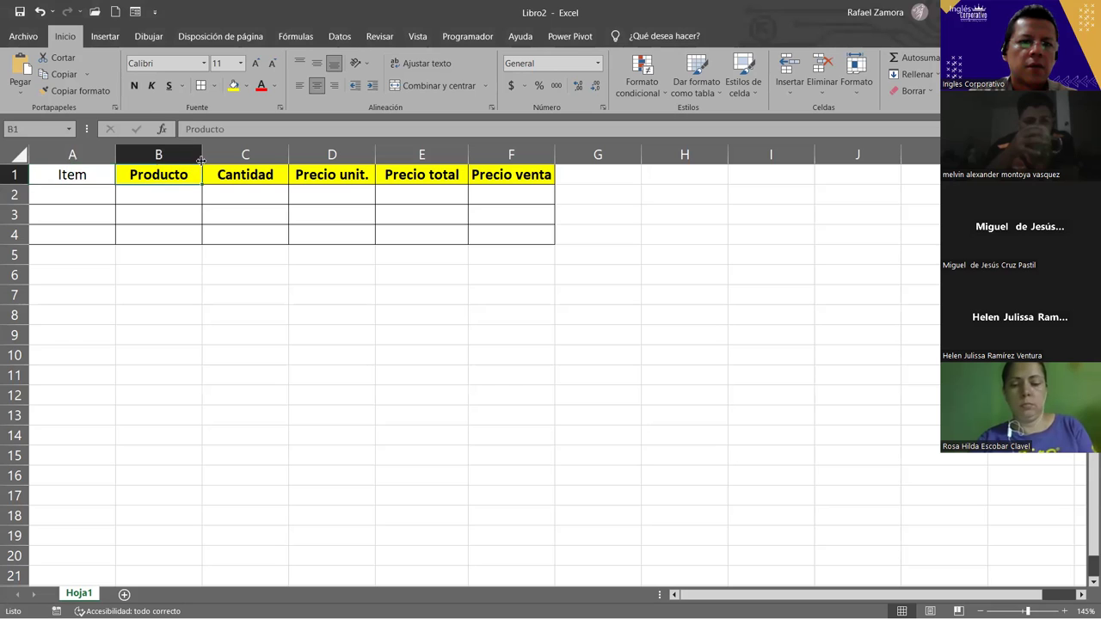
pyautogui.click(78, 90)
pyautogui.click(76, 173)
pyautogui.click(128, 211)
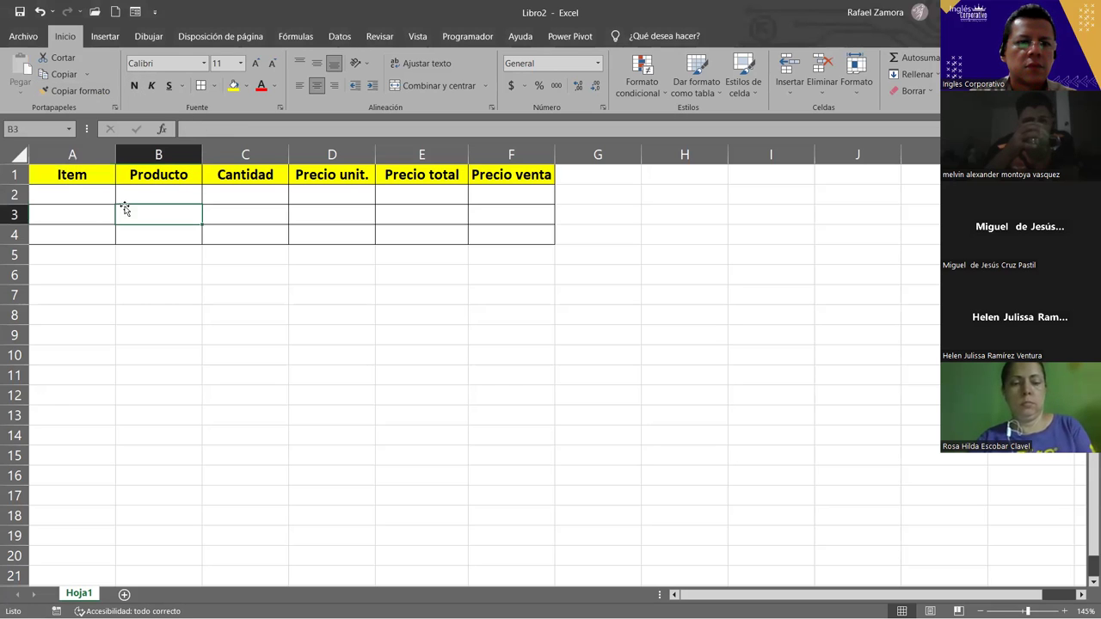
# - Narrow column A and number the item rows in A2:A4 with the series 1 to 3
pyautogui.moveTo(117, 159); pyautogui.dragTo(86, 174)
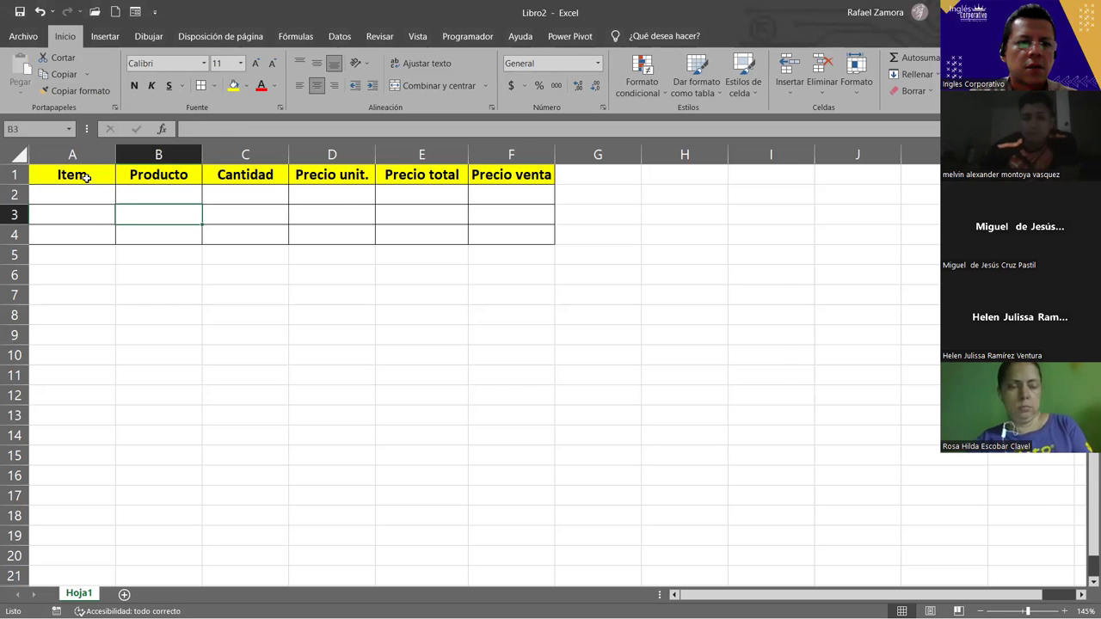
pyautogui.click(67, 199)
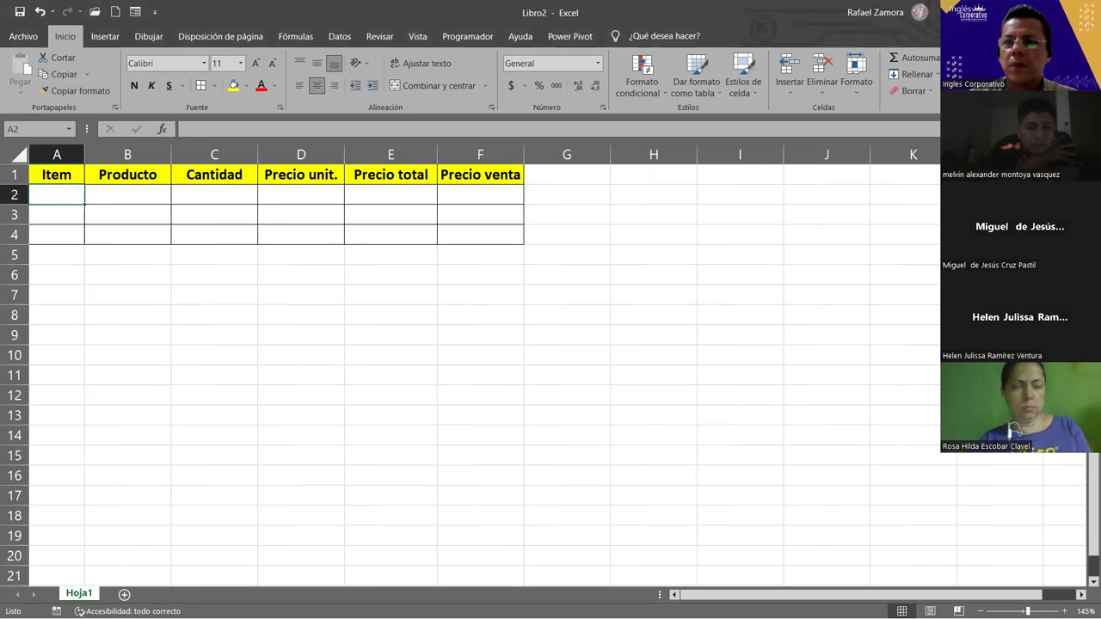
pyautogui.write('1')
pyautogui.press('Return')
pyautogui.click(78, 201)
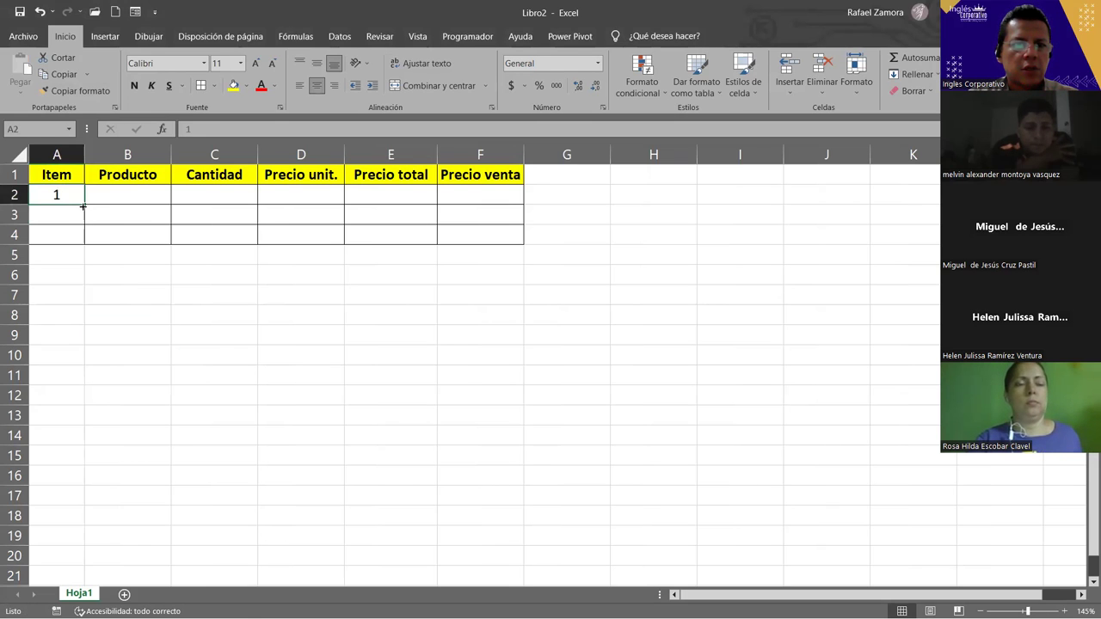
pyautogui.moveTo(82, 206); pyautogui.dragTo(81, 246)
pyautogui.click(97, 253)
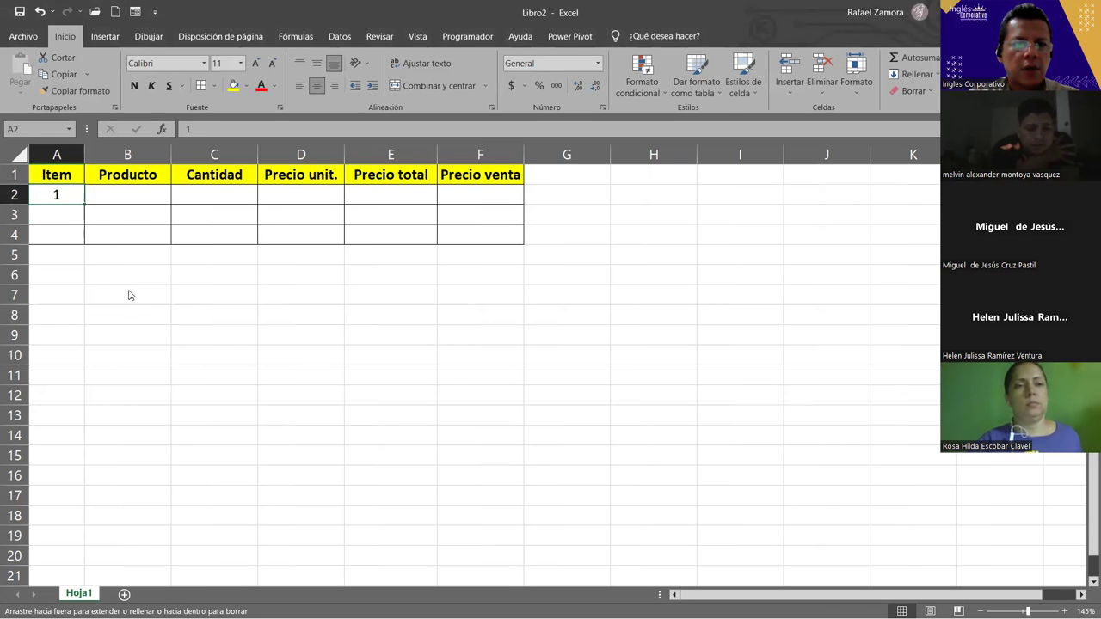
pyautogui.click(139, 288)
pyautogui.click(301, 394)
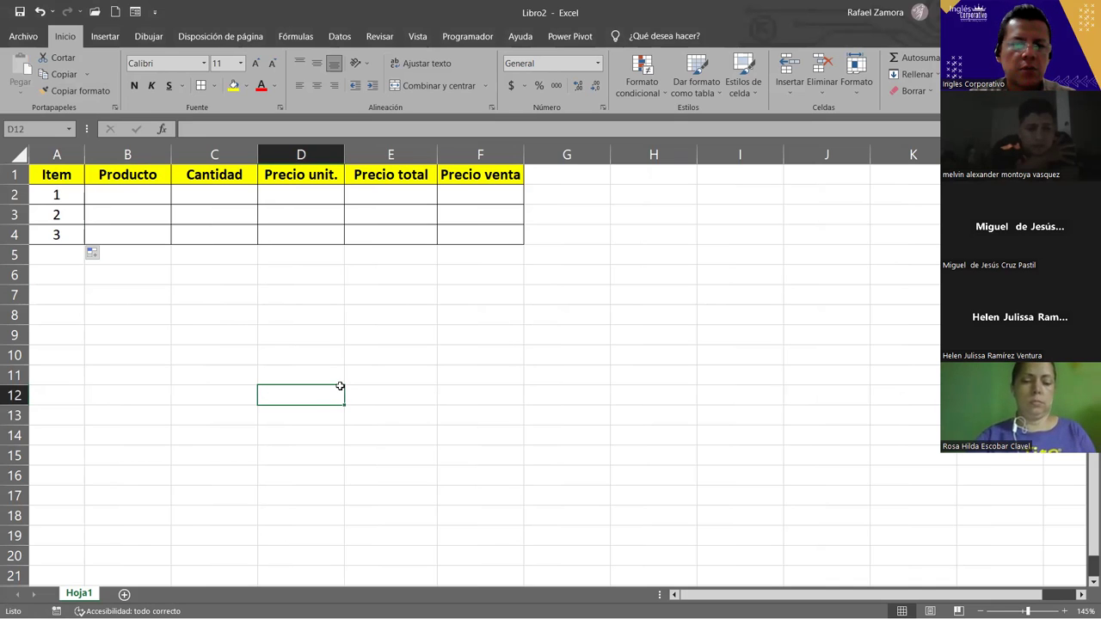
# - Enter the products Monitor, Teclado and Mouse in B2:B4 under the "Producto" header
pyautogui.click(121, 190)
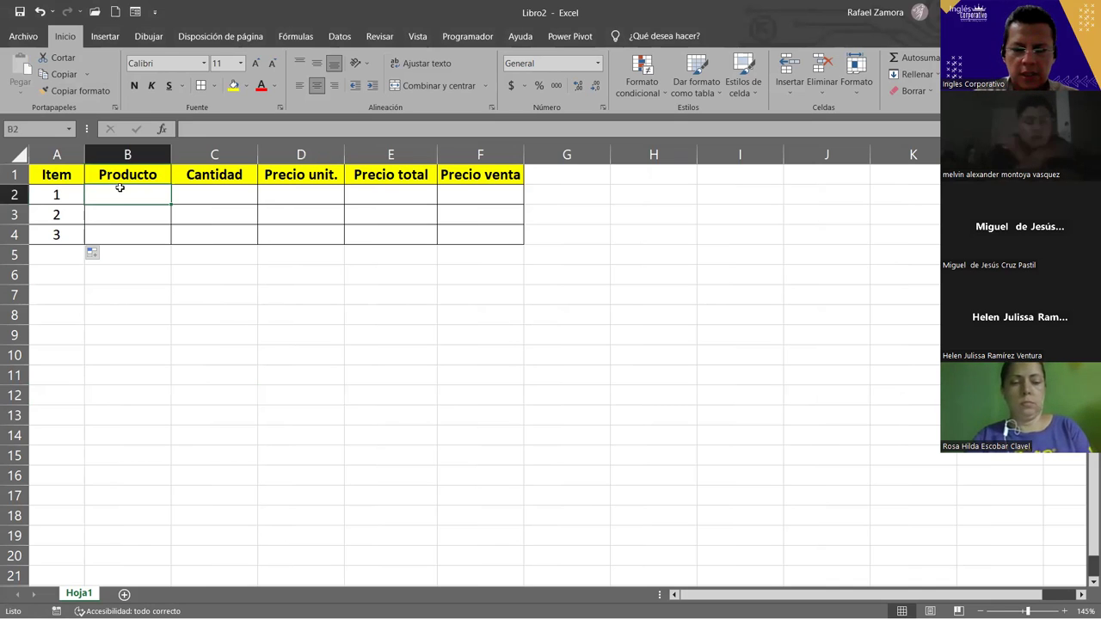
pyautogui.write('Moniotr')
pyautogui.press('BackSpace')
pyautogui.press('BackSpace')
pyautogui.press('BackSpace')
pyautogui.write('tor')
pyautogui.press('Return')
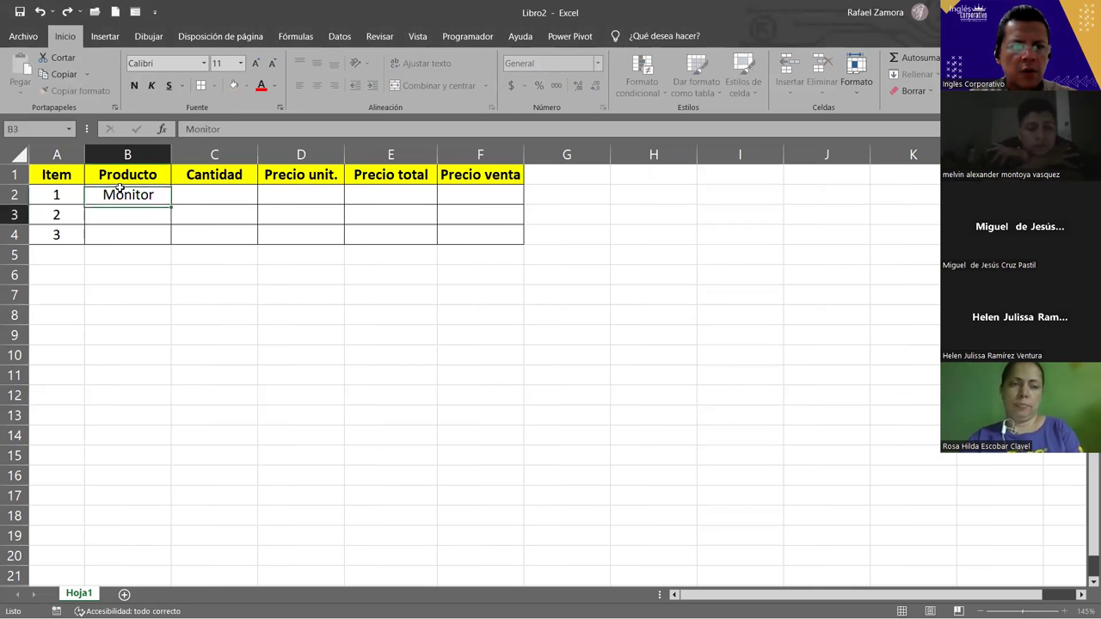
pyautogui.write('Teclad')
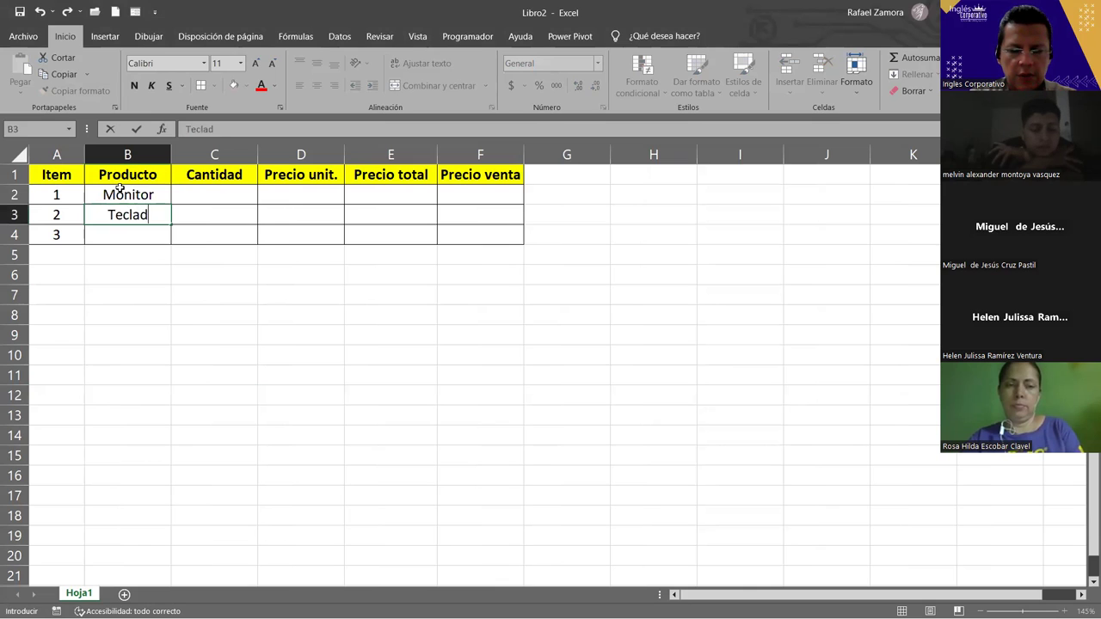
pyautogui.write('o')
pyautogui.press('Return')
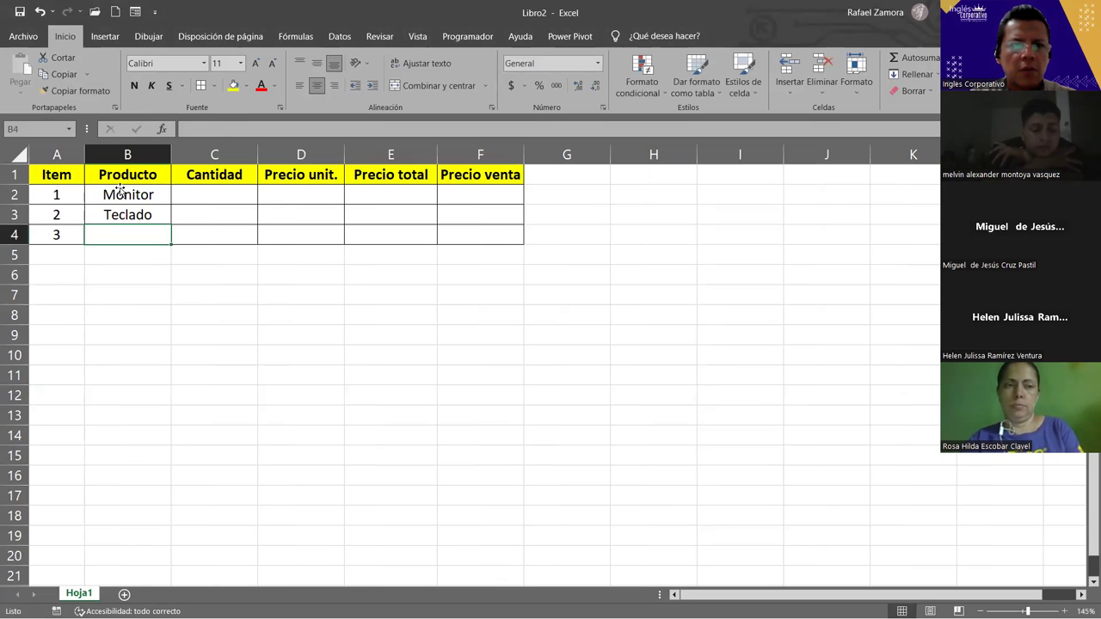
pyautogui.write('Mouse')
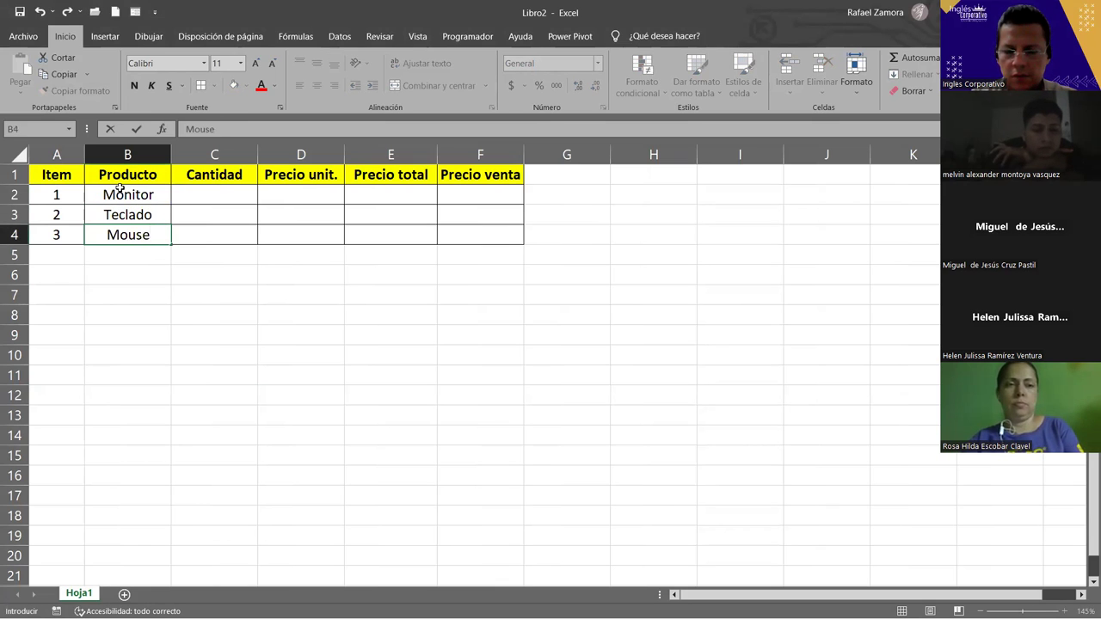
pyautogui.press('Up')
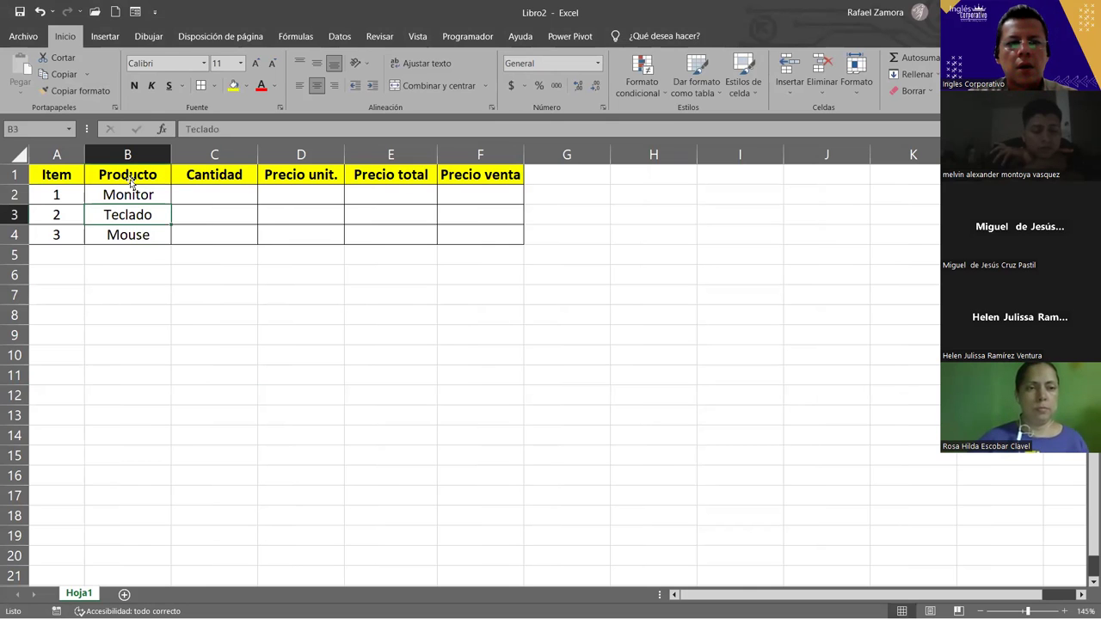
# - Enter the quantities 25, 100 and 75 in C2:C4 for the three products
pyautogui.click(201, 188)
pyautogui.write('25')
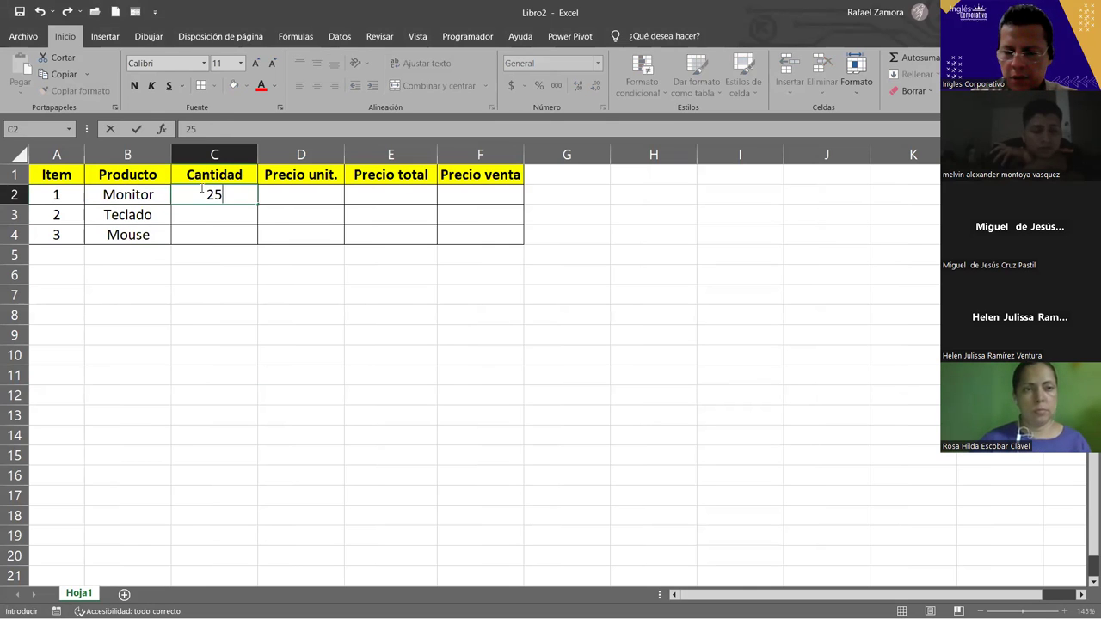
pyautogui.press('Return')
pyautogui.write('100')
pyautogui.press('Return')
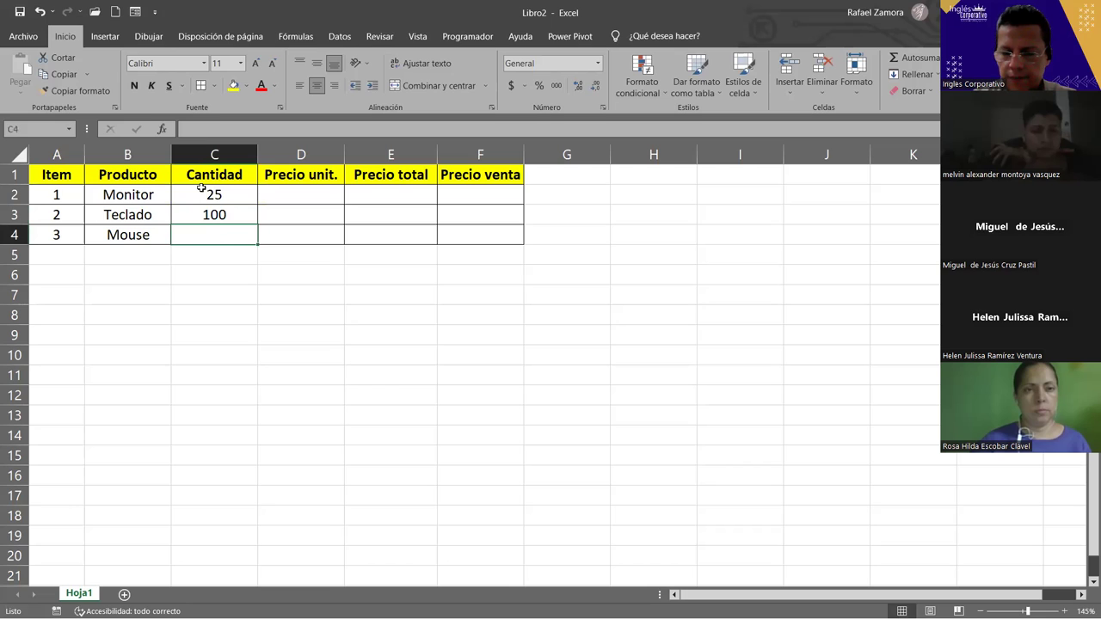
pyautogui.write('75')
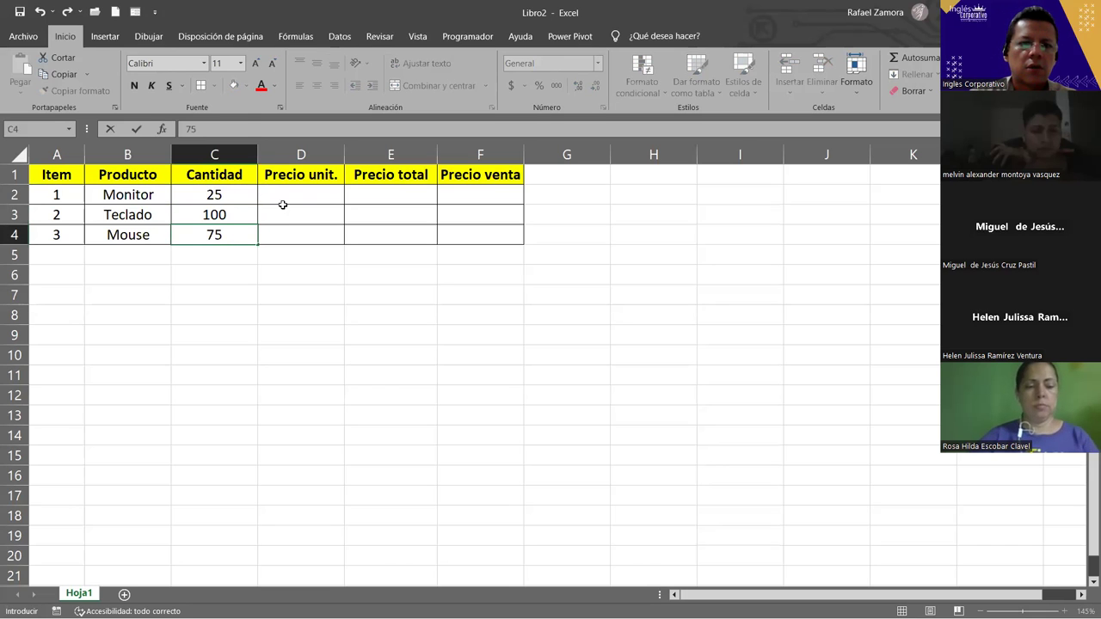
# - Apply the accounting number format to the empty price cells D2:F4
pyautogui.moveTo(312, 192); pyautogui.dragTo(511, 235)
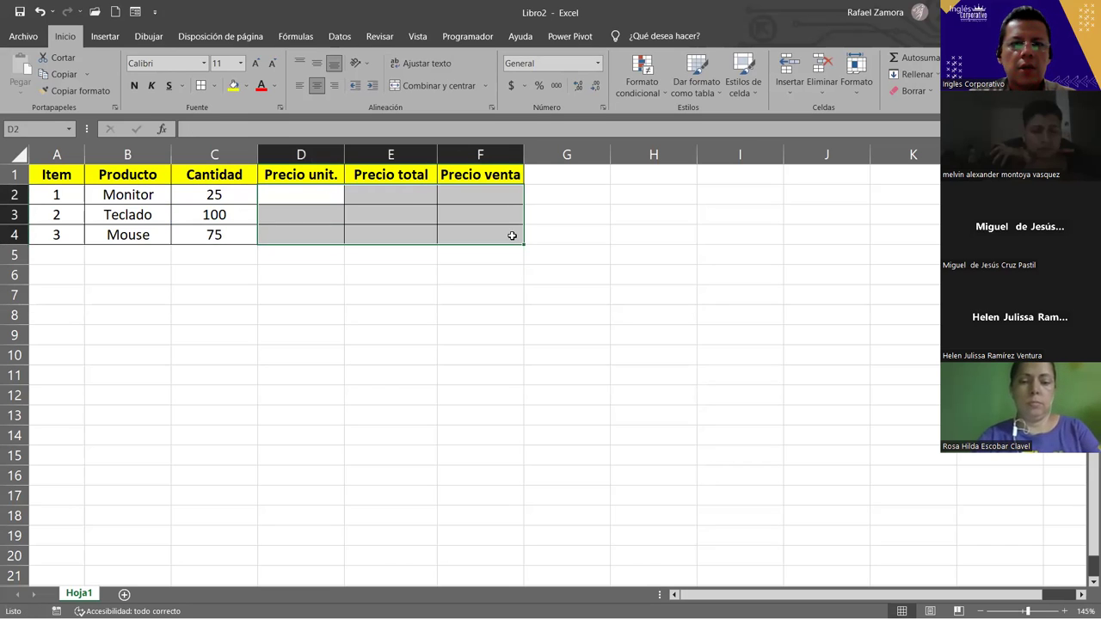
pyautogui.click(511, 85)
pyautogui.click(573, 329)
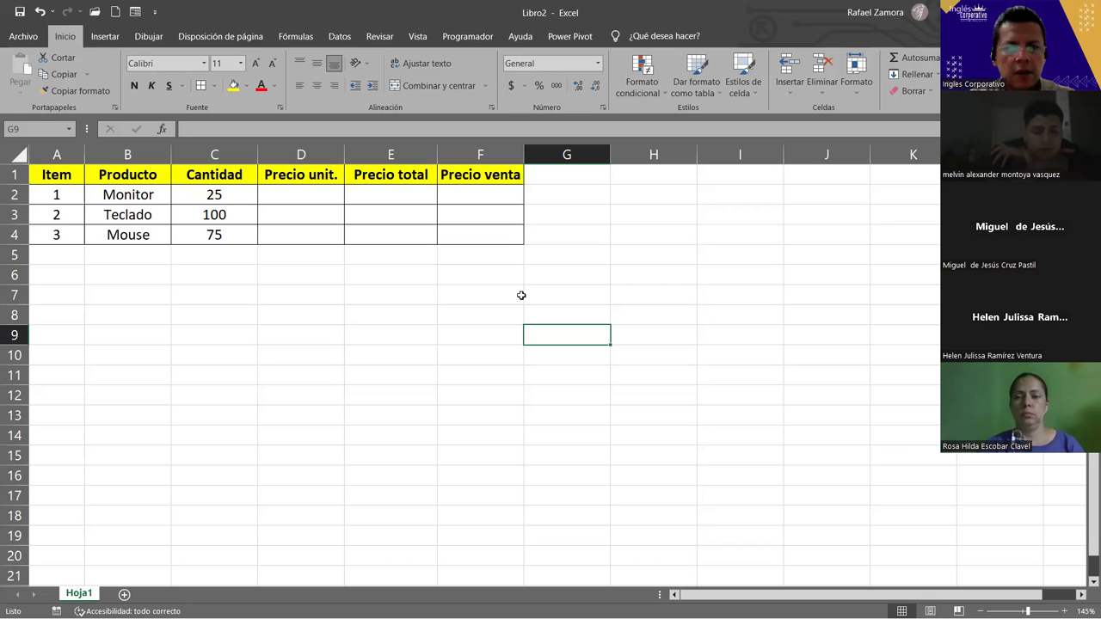
pyautogui.hotkey('alt', 'Tab')
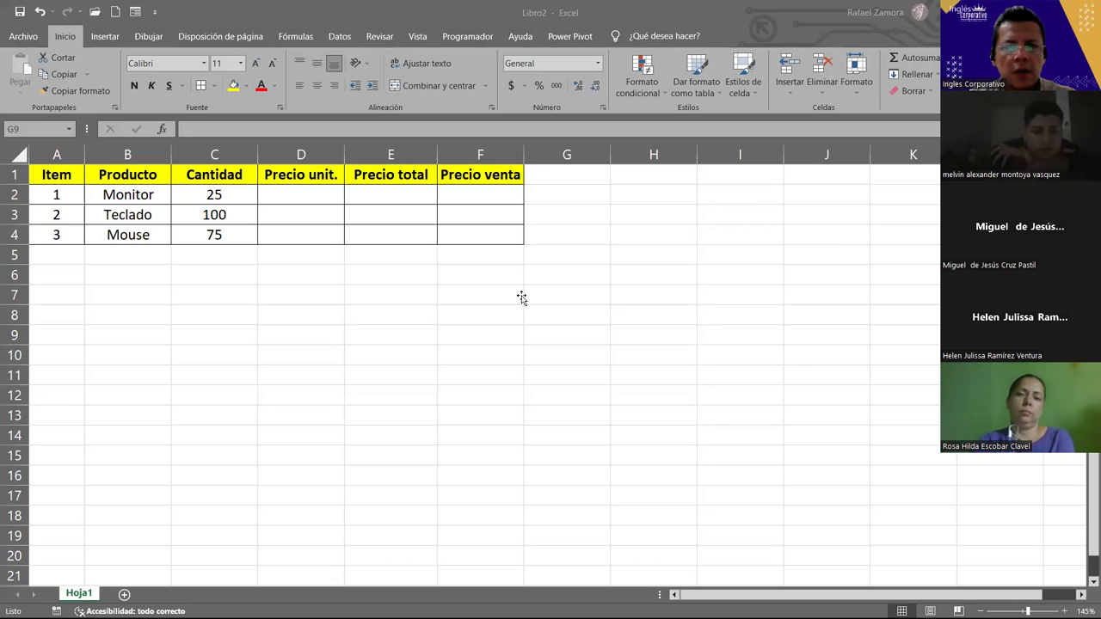
pyautogui.hotkey('alt', 'Tab')
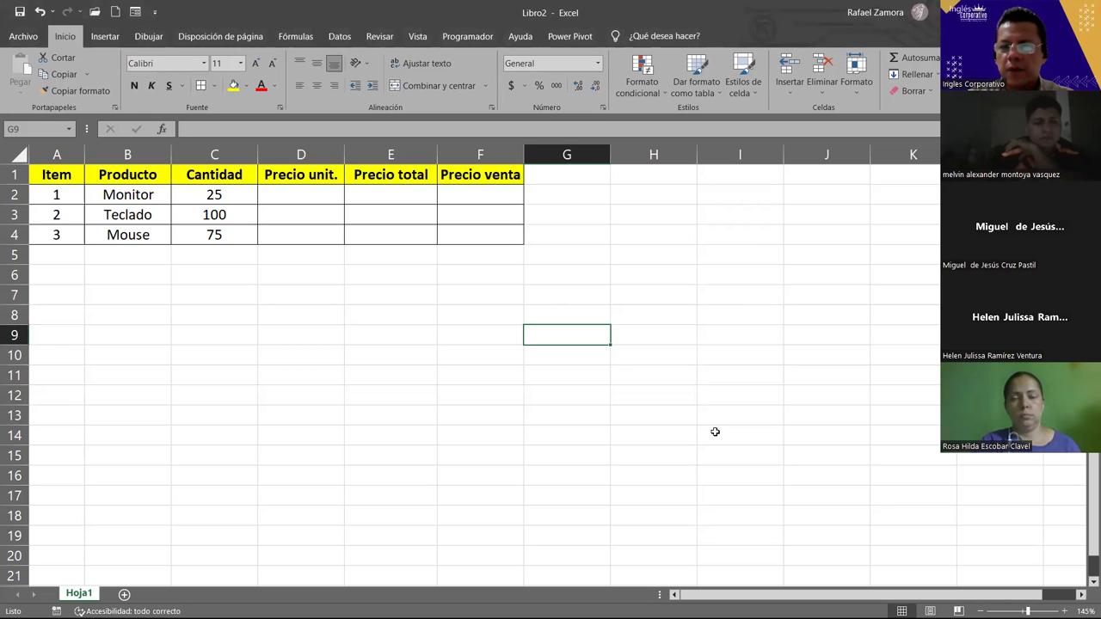
pyautogui.hotkey('alt', 'Tab')
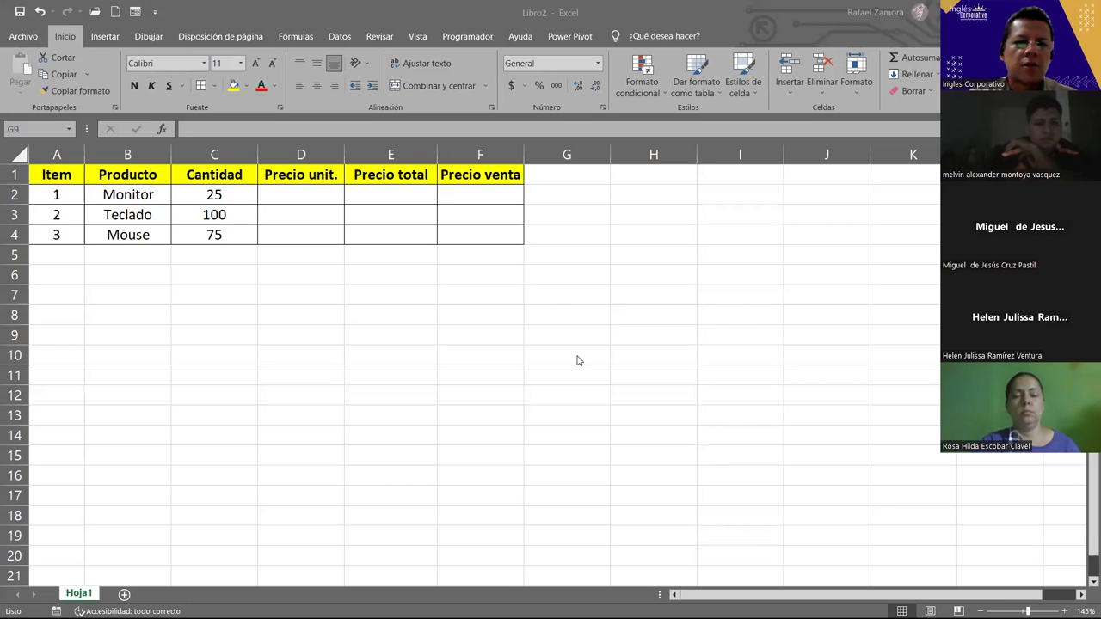
pyautogui.click(295, 219)
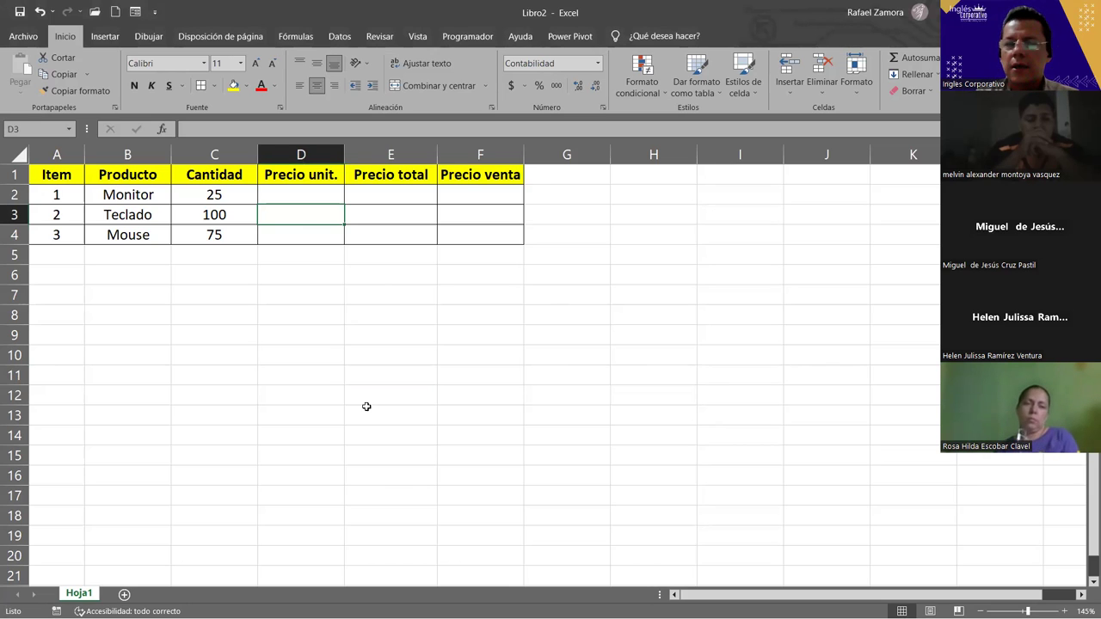
pyautogui.click(226, 199)
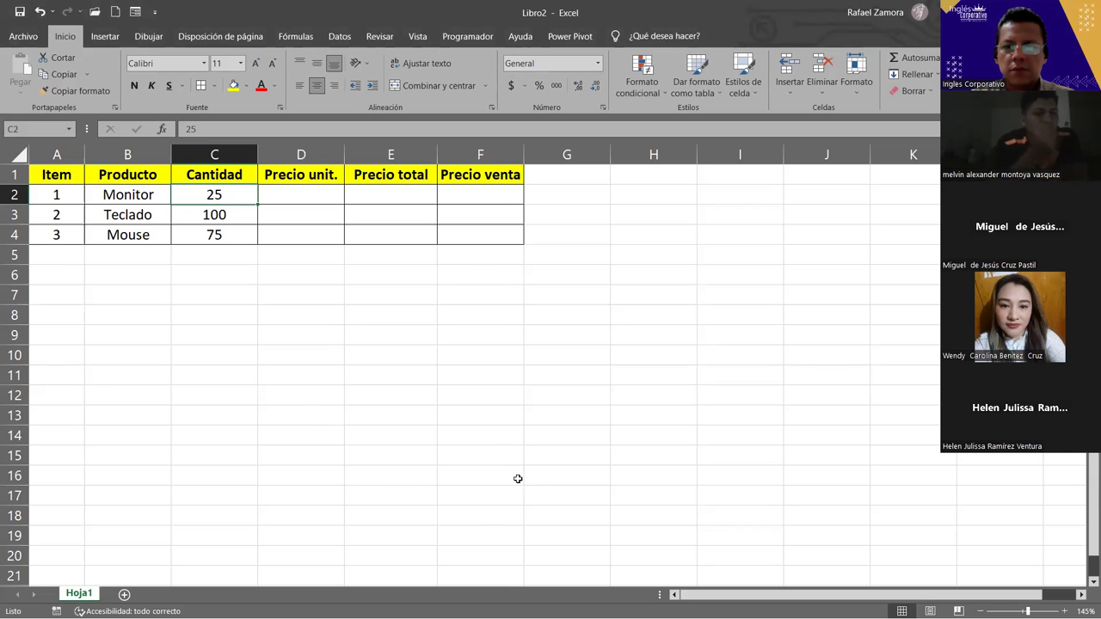
pyautogui.click(198, 218)
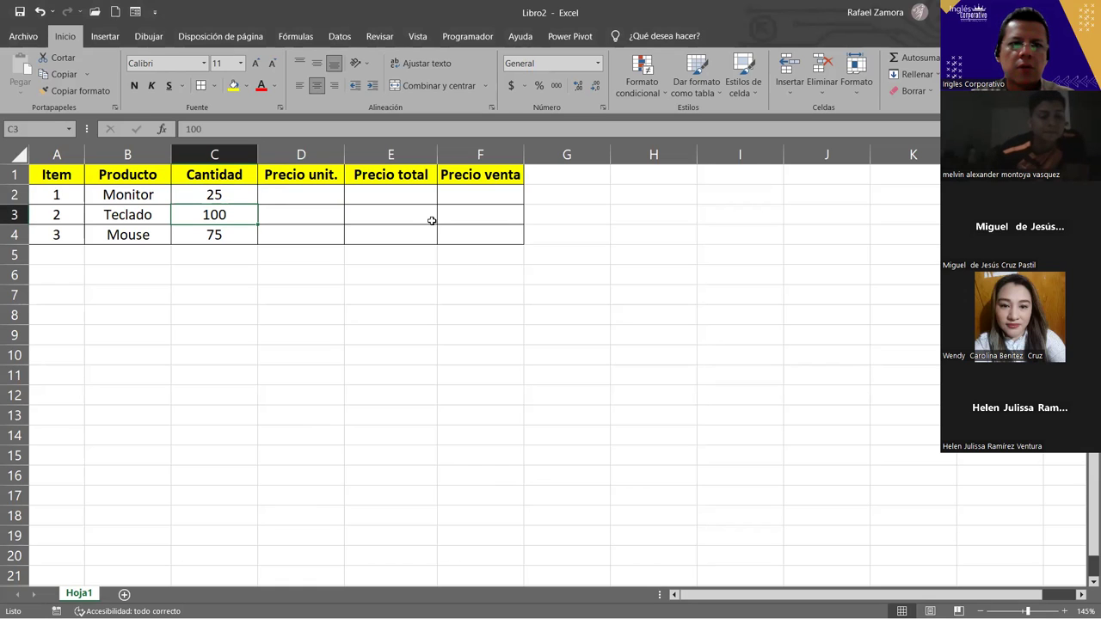
# - Convert the range A1:F4 into a table with headers and turn off its filter buttons
pyautogui.click(102, 39)
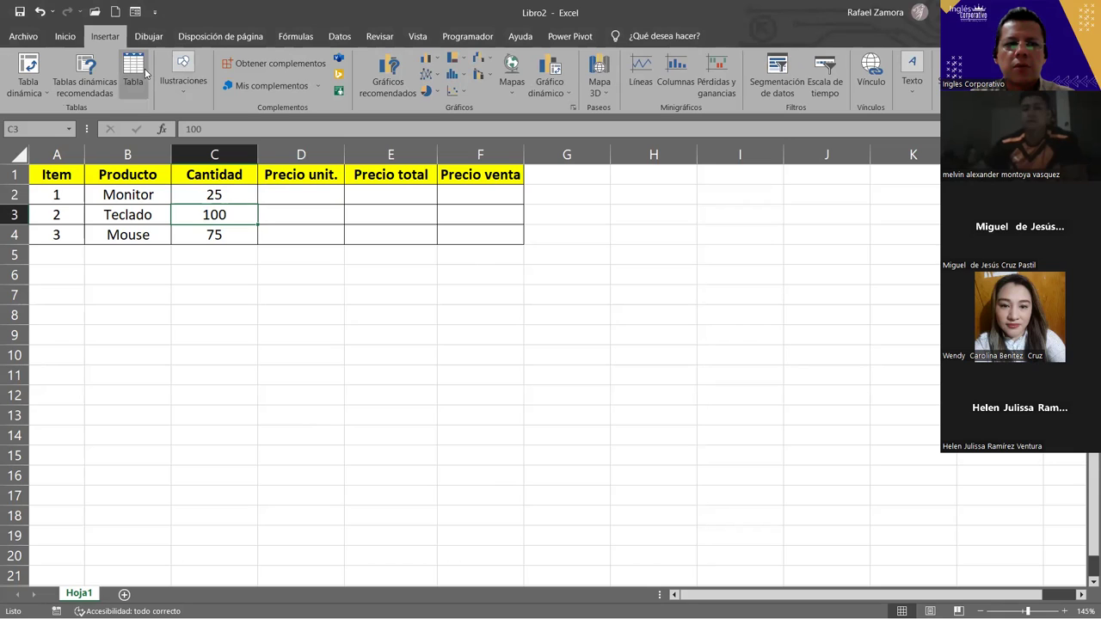
pyautogui.click(324, 215)
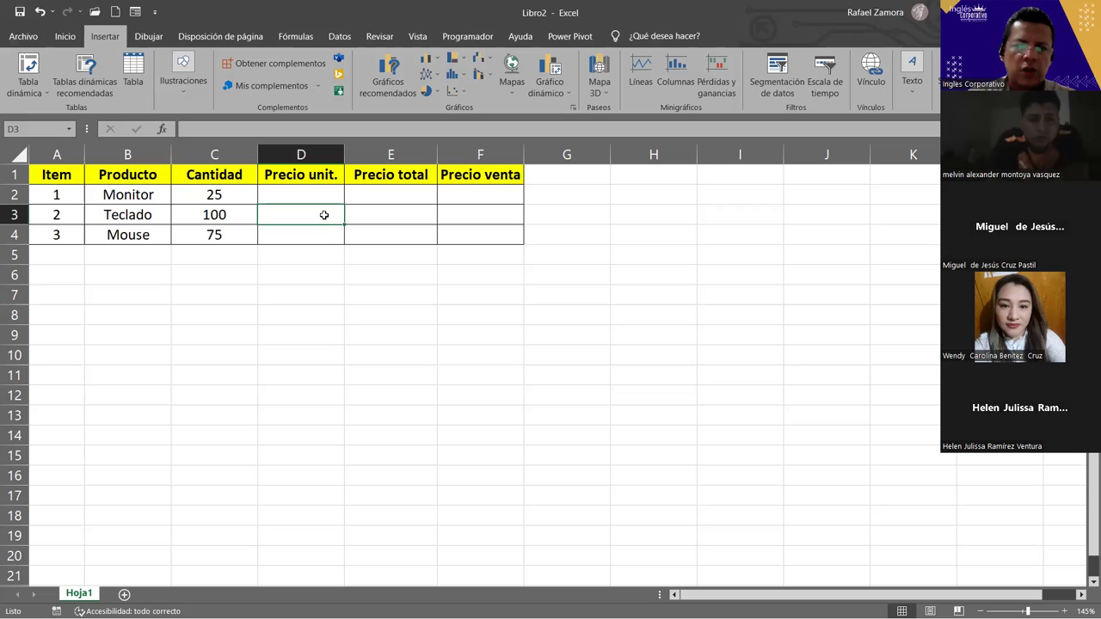
pyautogui.hotkey('ctrl', 't')
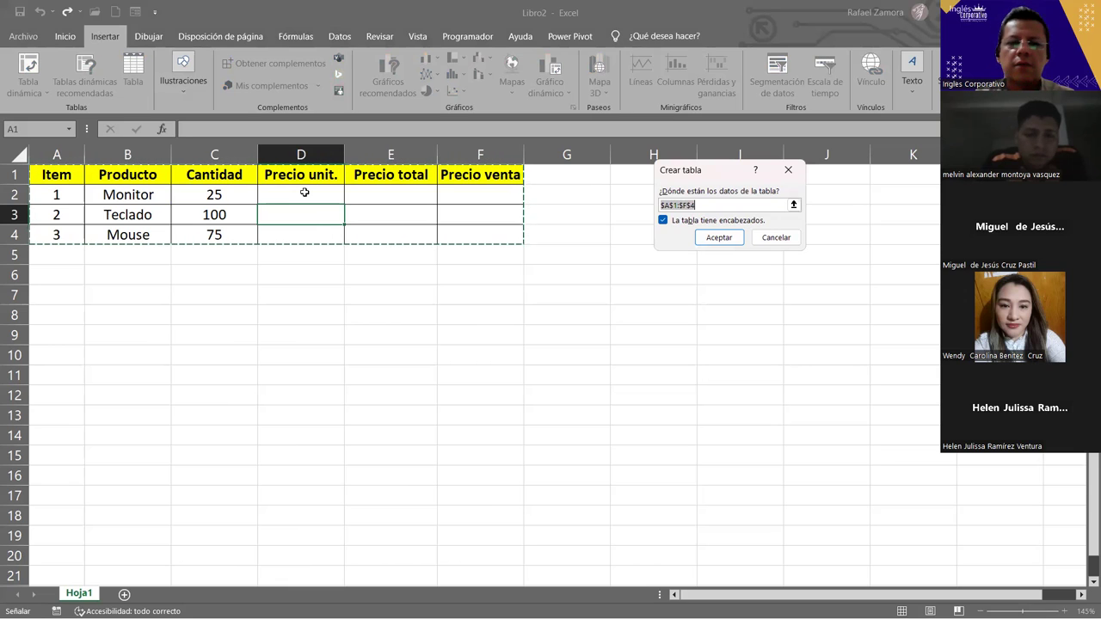
pyautogui.click(739, 237)
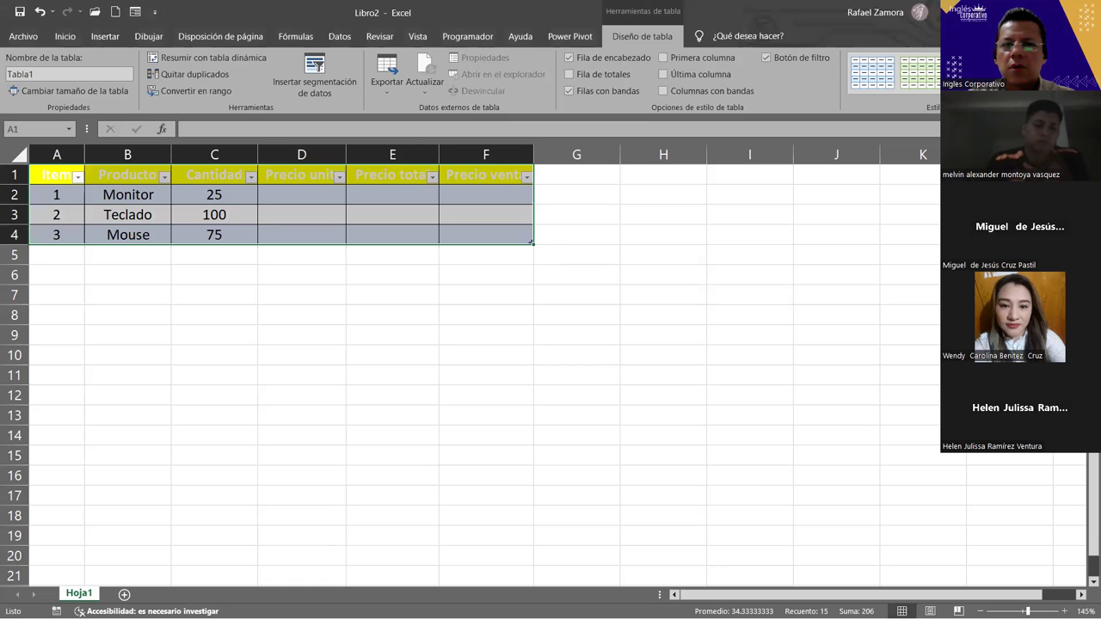
pyautogui.click(766, 57)
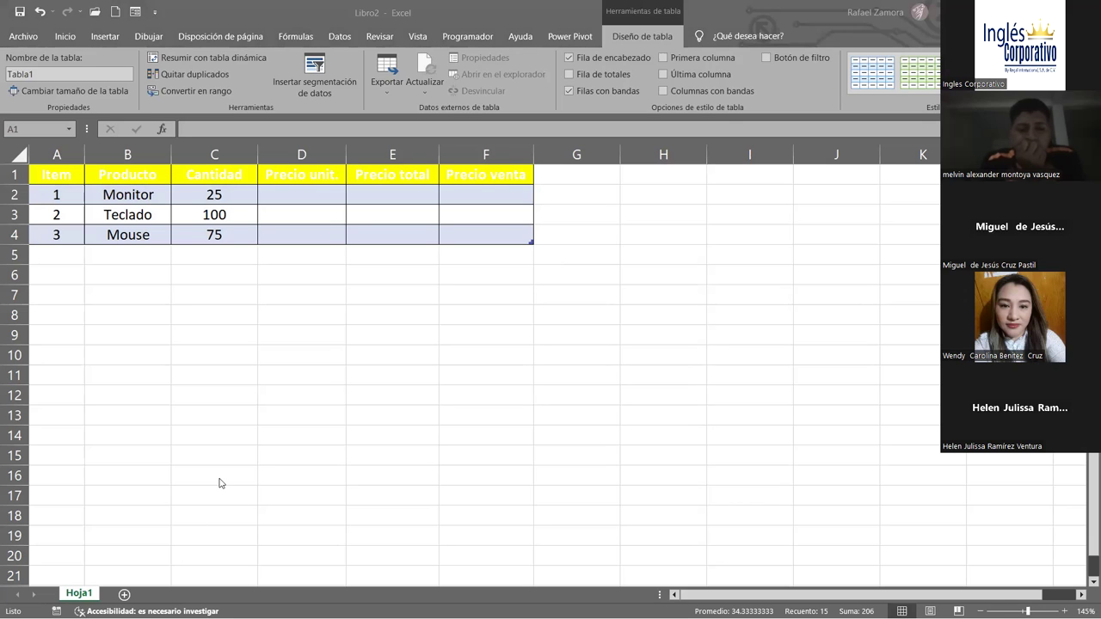
pyautogui.click(313, 293)
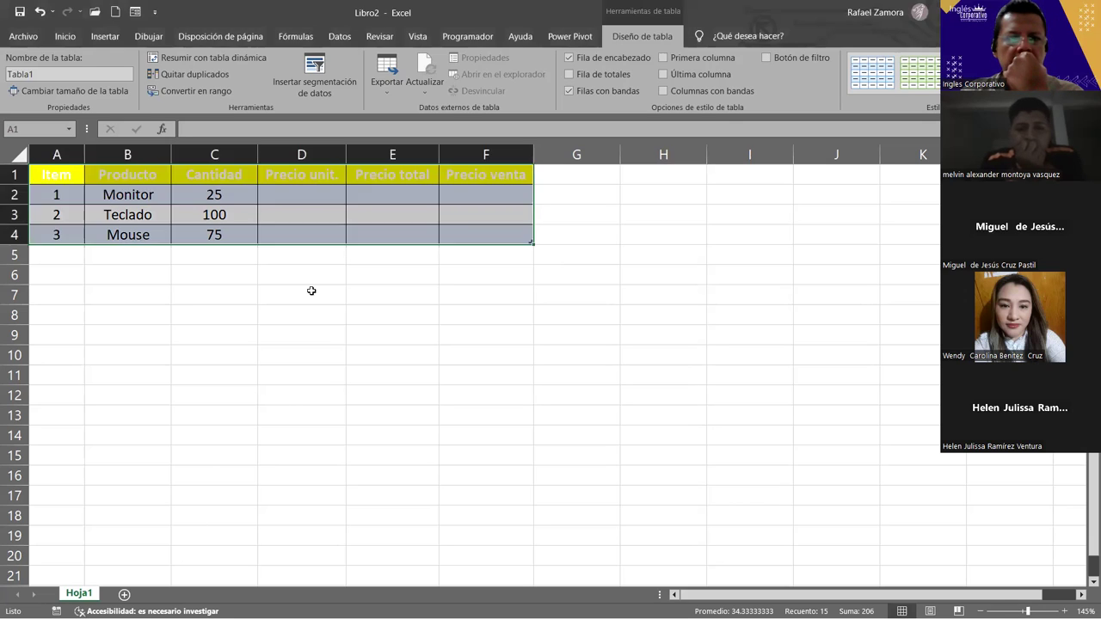
pyautogui.click(341, 219)
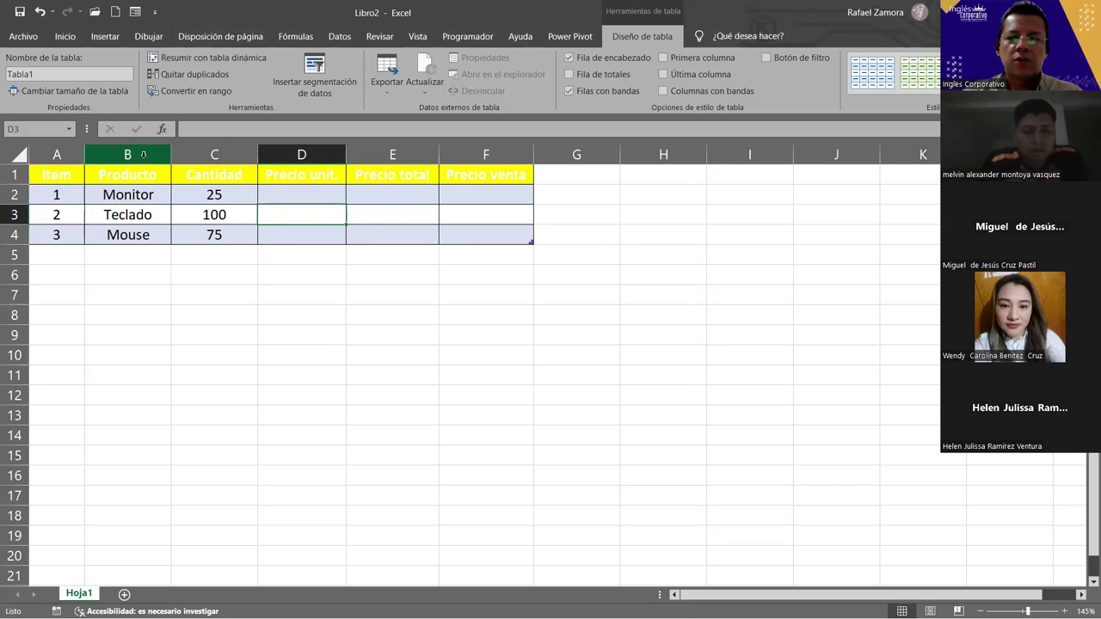
pyautogui.click(449, 211)
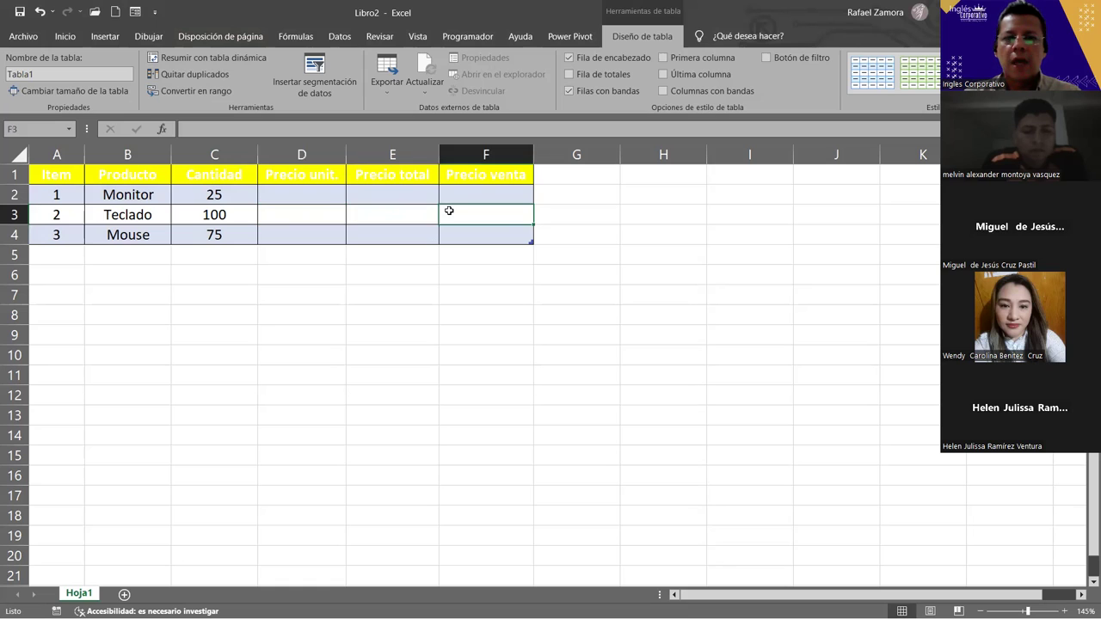
pyautogui.click(330, 197)
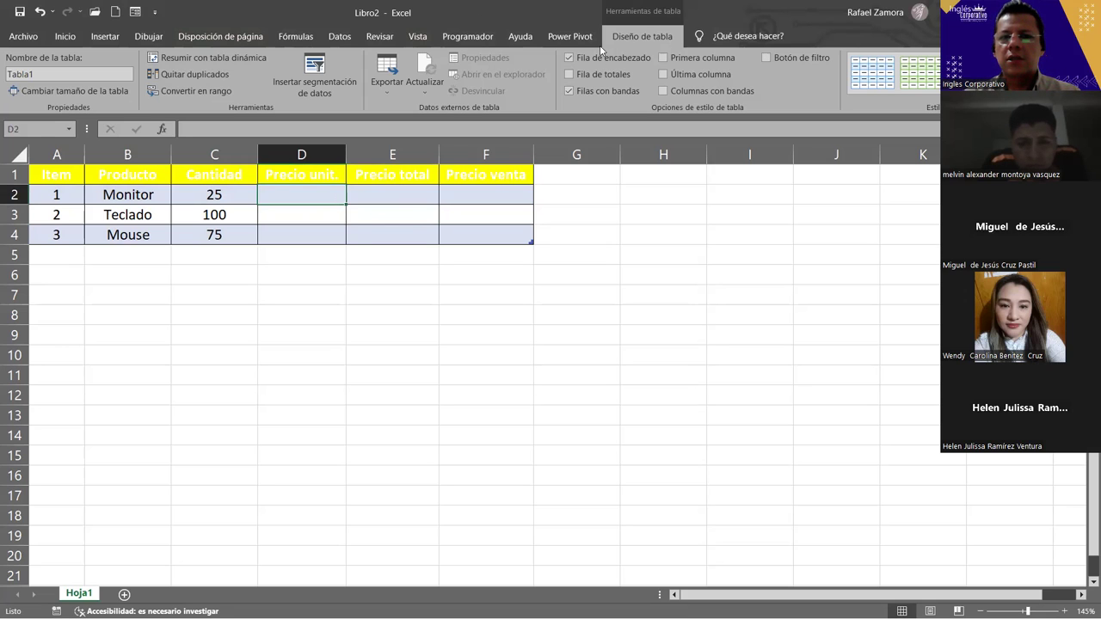
pyautogui.click(558, 290)
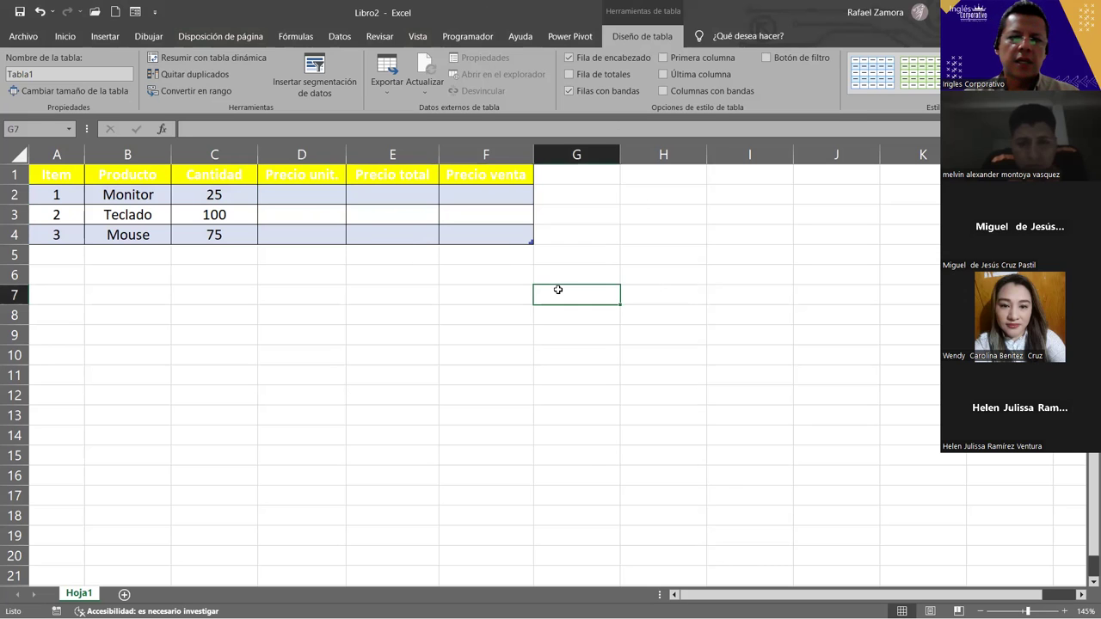
pyautogui.click(430, 209)
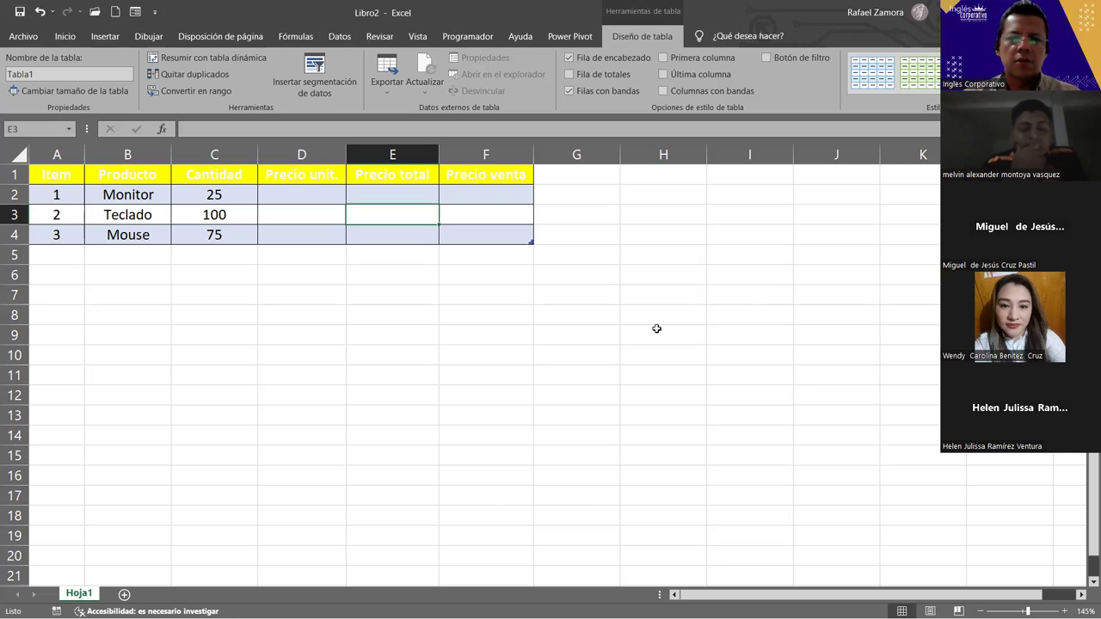
pyautogui.click(309, 218)
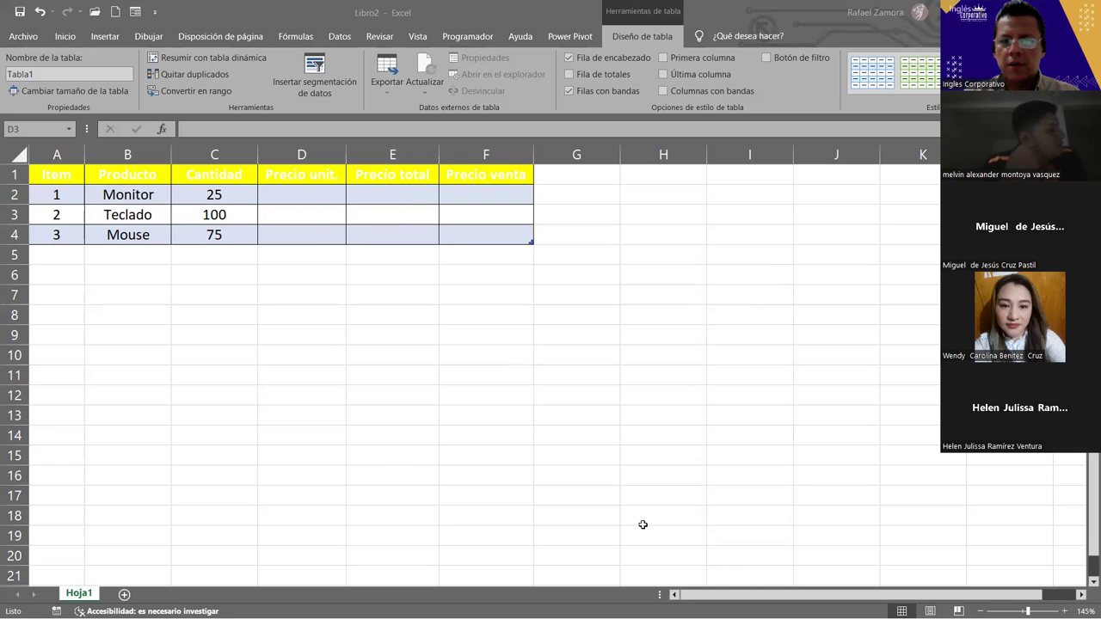
pyautogui.click(567, 290)
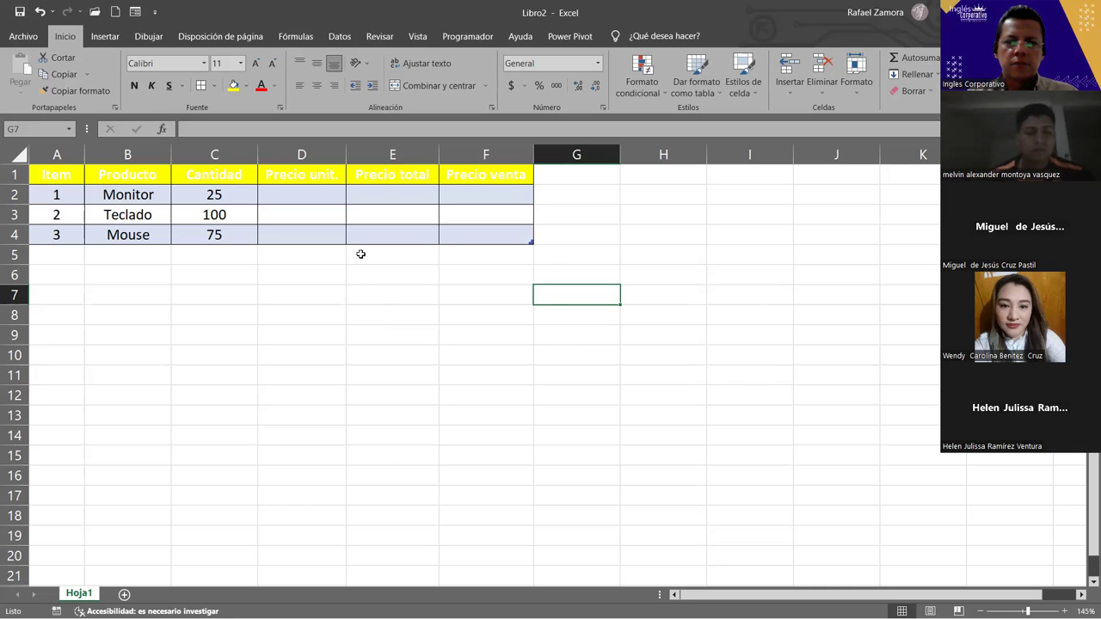
# - Open the product table's data entry form, check the price fields of the Monitor record, and close the form
pyautogui.click(298, 188)
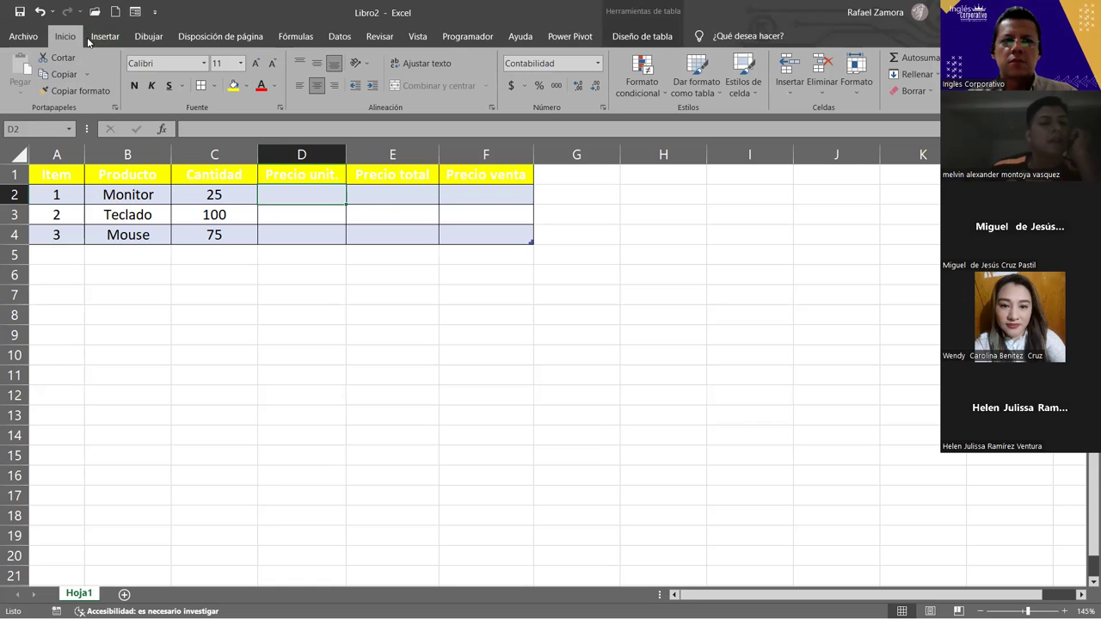
pyautogui.click(135, 11)
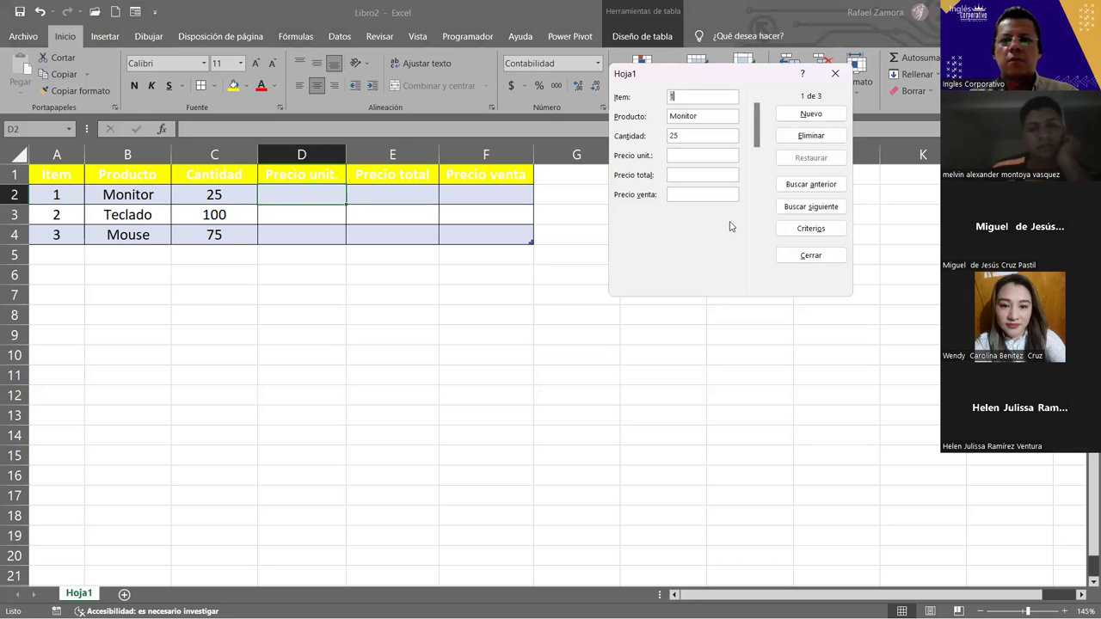
pyautogui.click(684, 156)
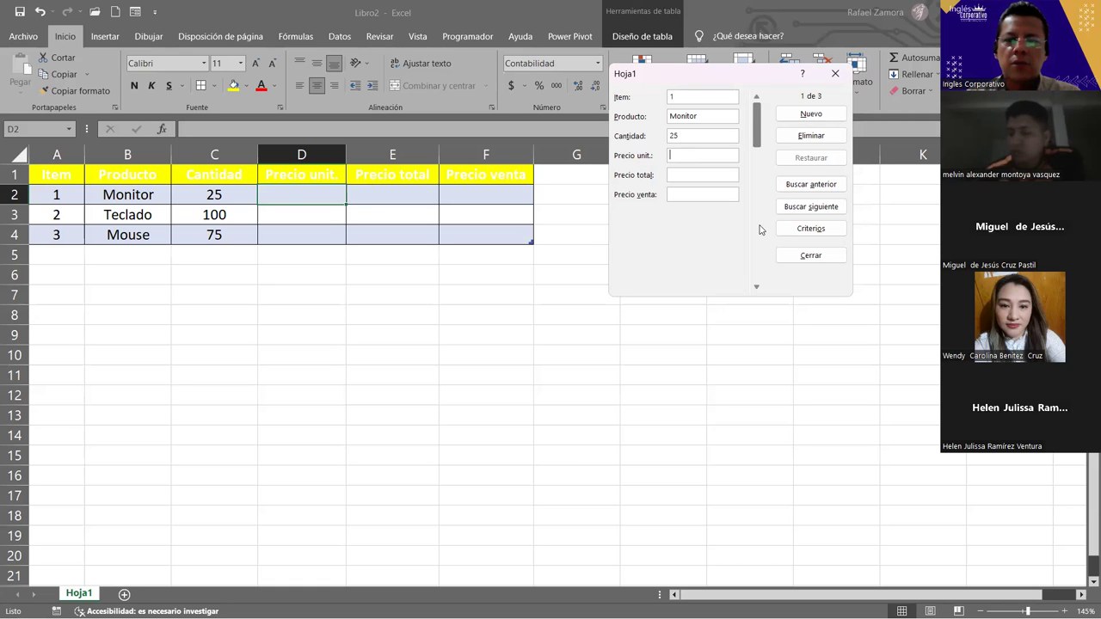
pyautogui.click(817, 256)
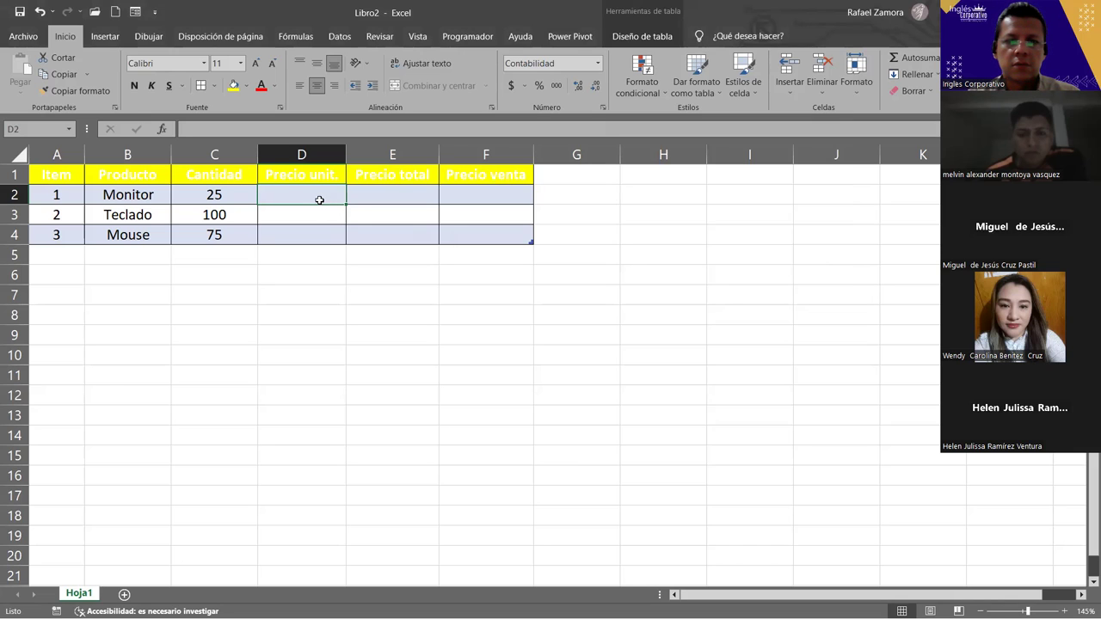
pyautogui.click(136, 12)
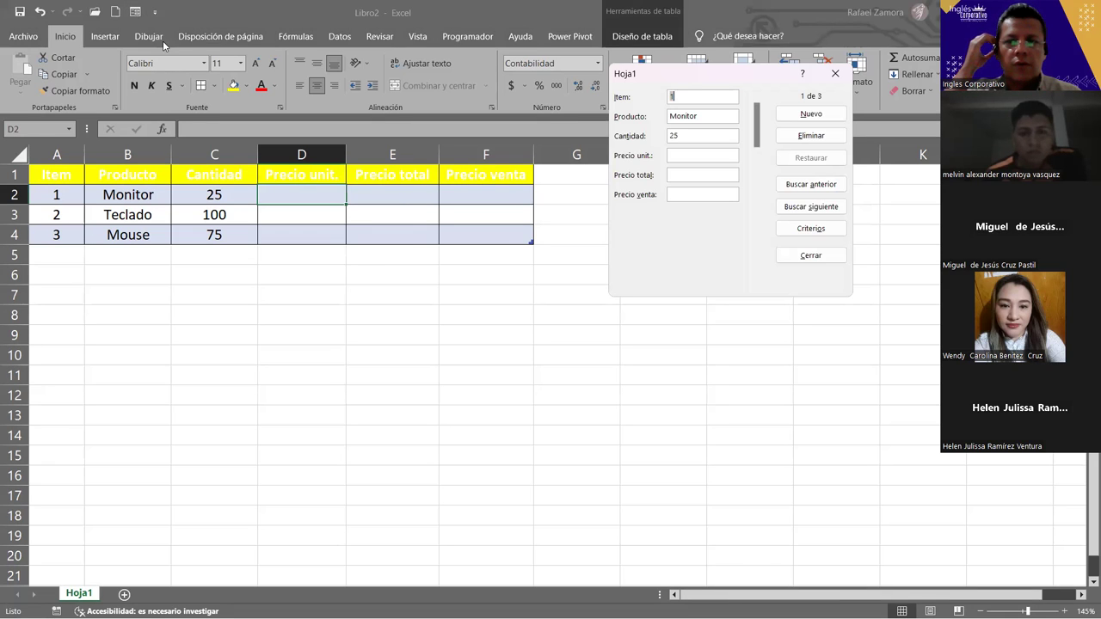
pyautogui.click(821, 257)
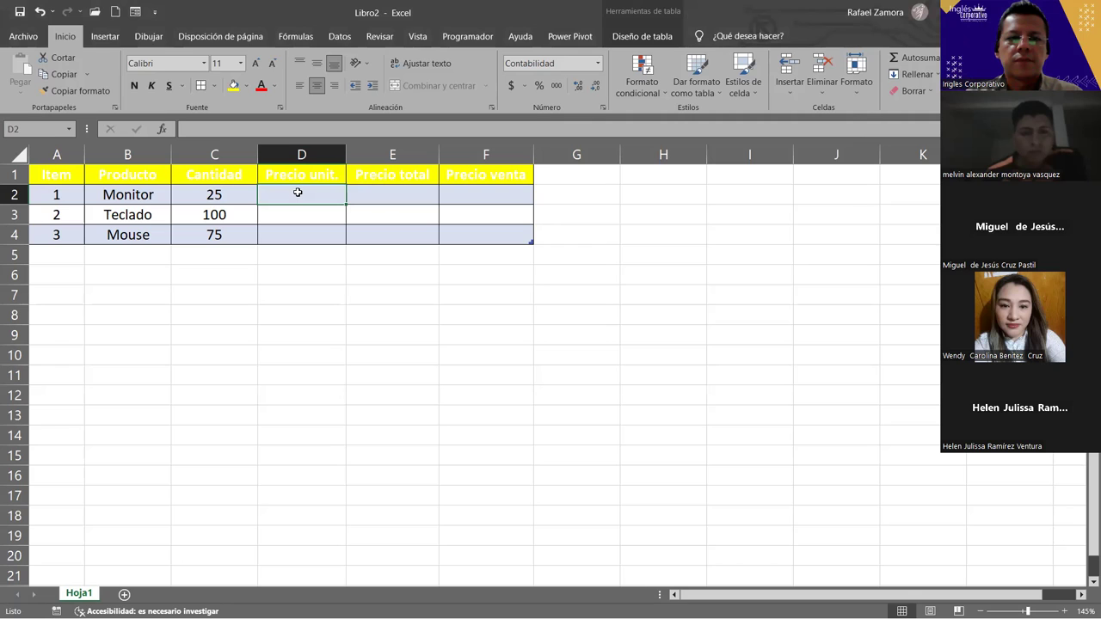
pyautogui.moveTo(298, 193); pyautogui.dragTo(505, 242)
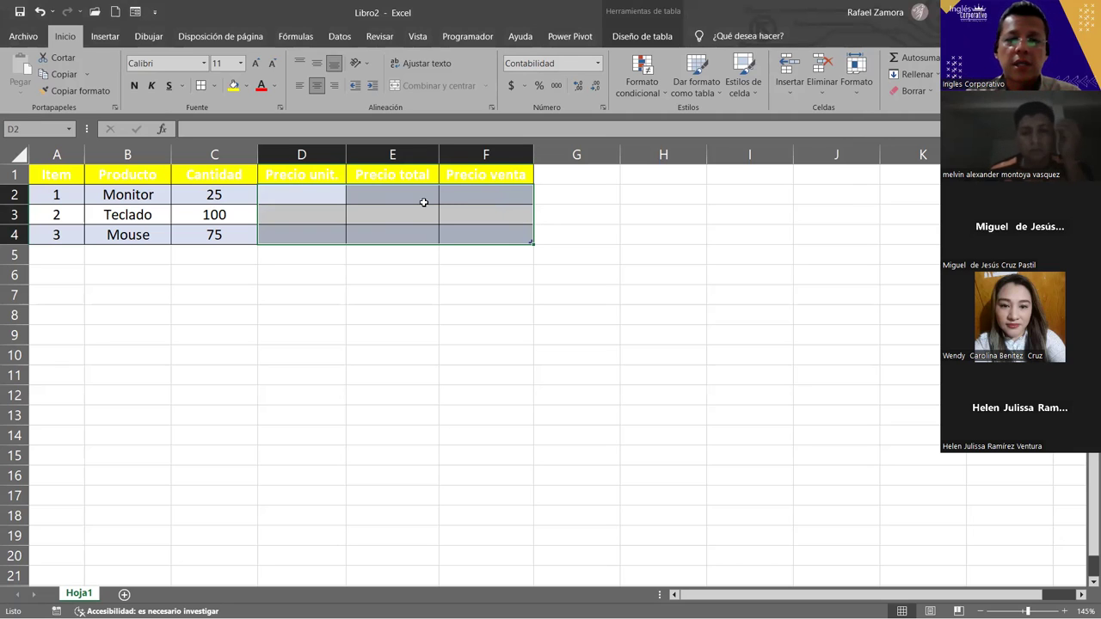
pyautogui.click(392, 191)
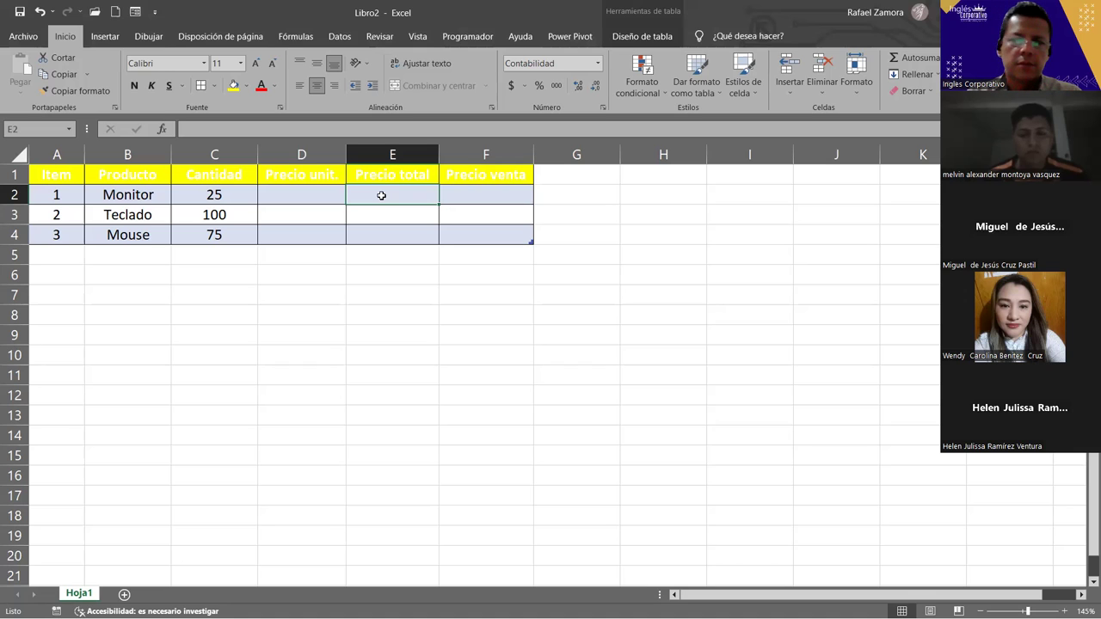
pyautogui.doubleClick(381, 195)
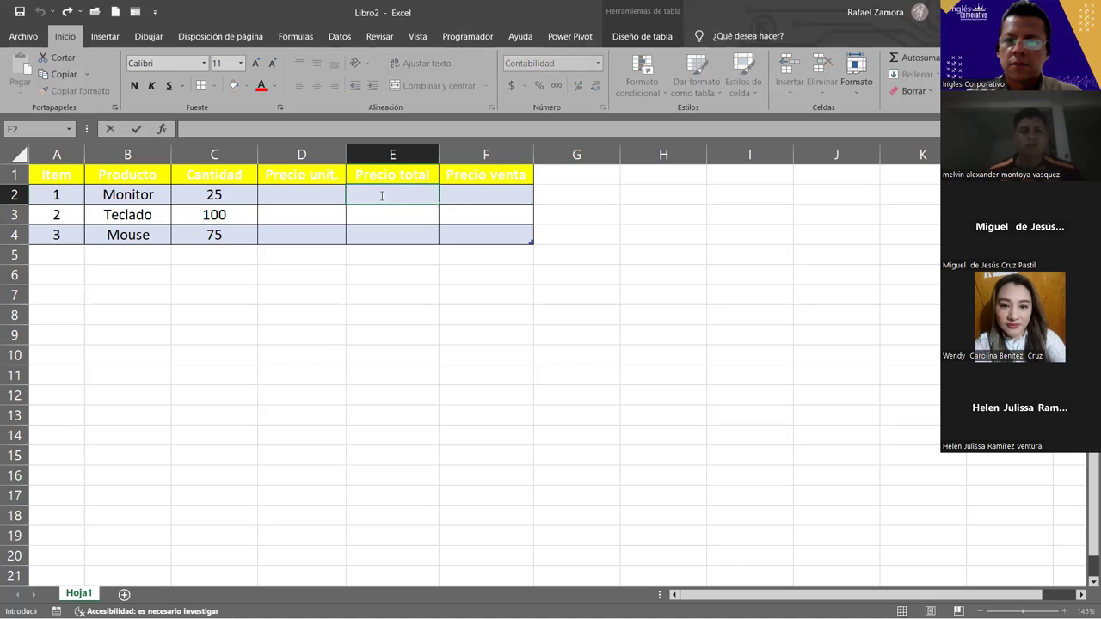
pyautogui.click(394, 195)
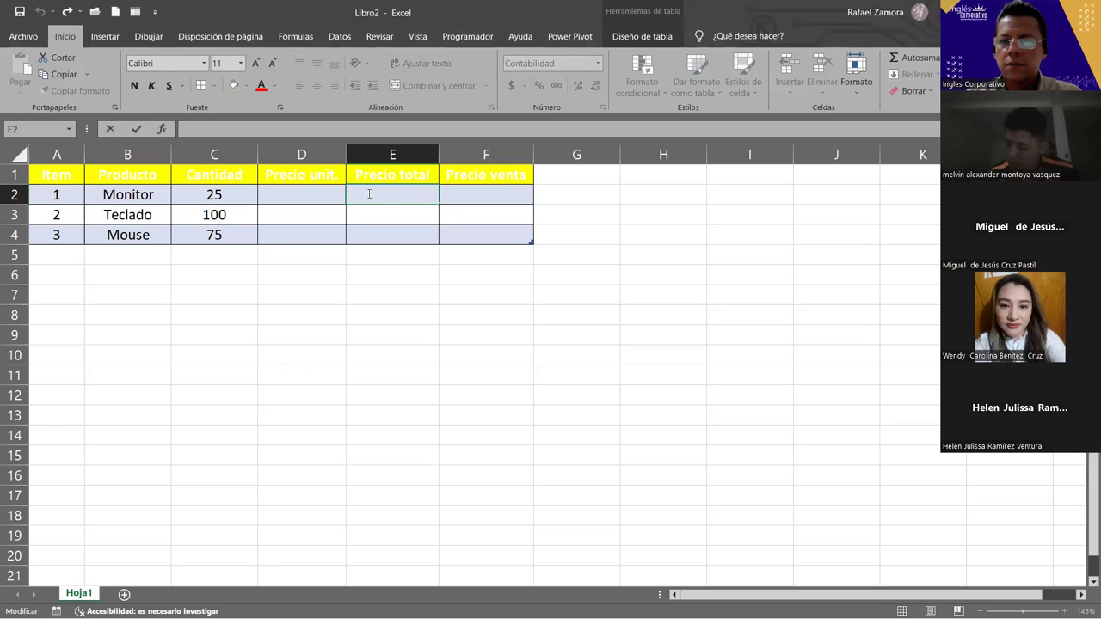
pyautogui.press('alt')
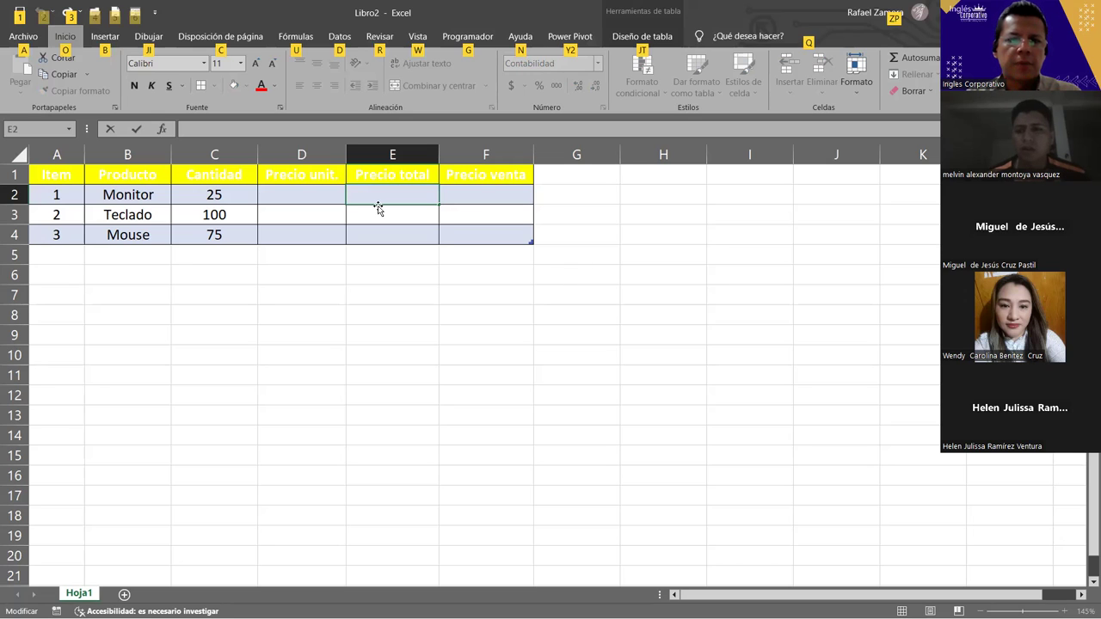
pyautogui.press('Escape')
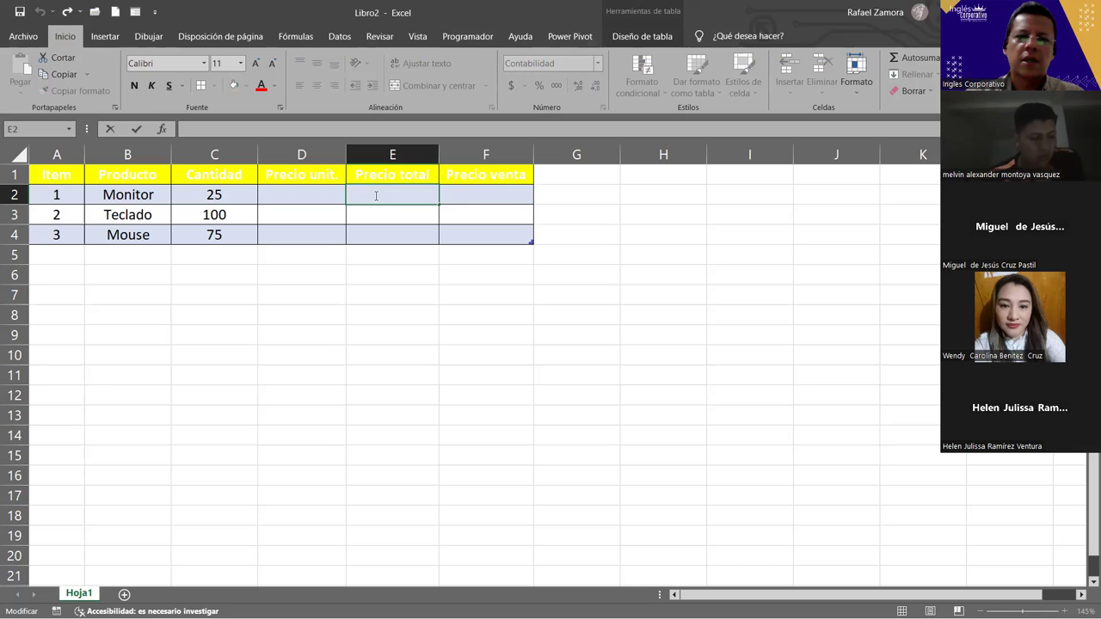
pyautogui.press('Escape')
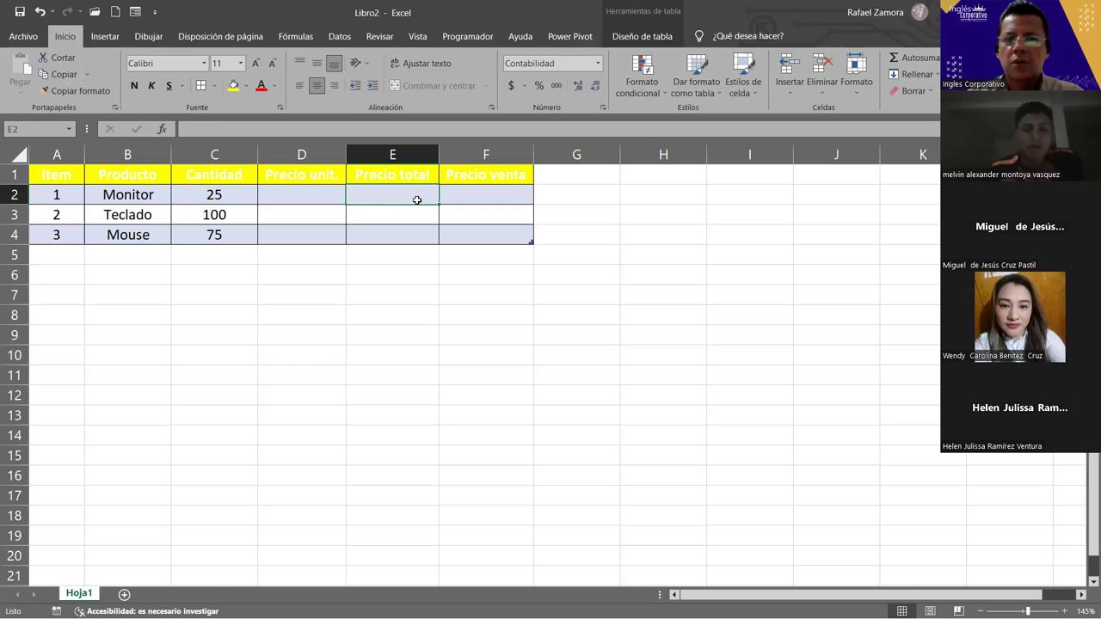
pyautogui.click(445, 195)
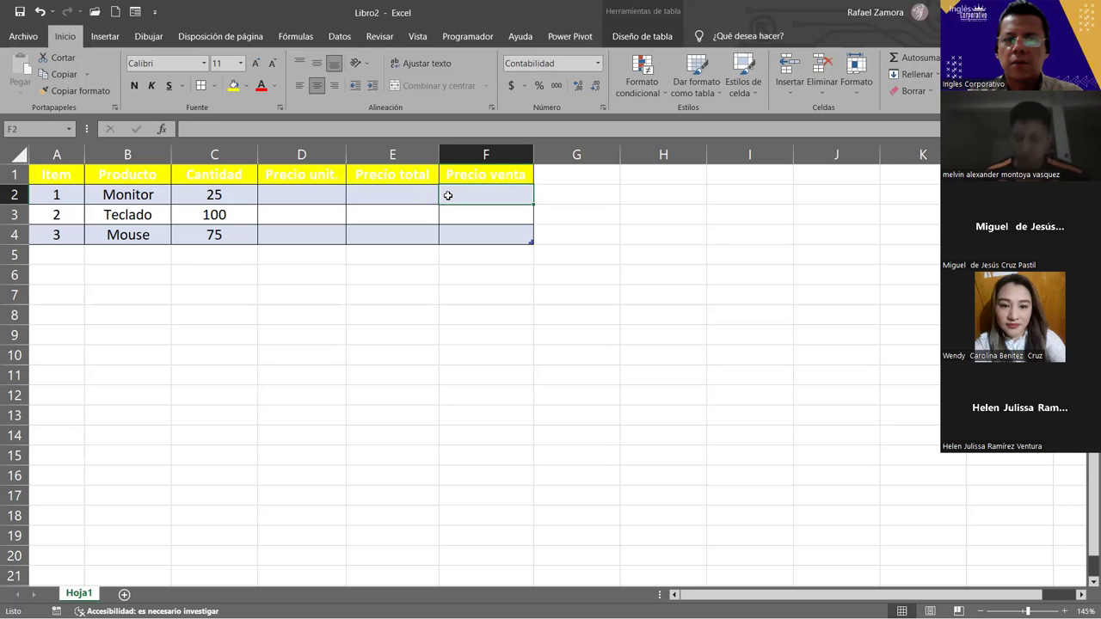
pyautogui.write('fd')
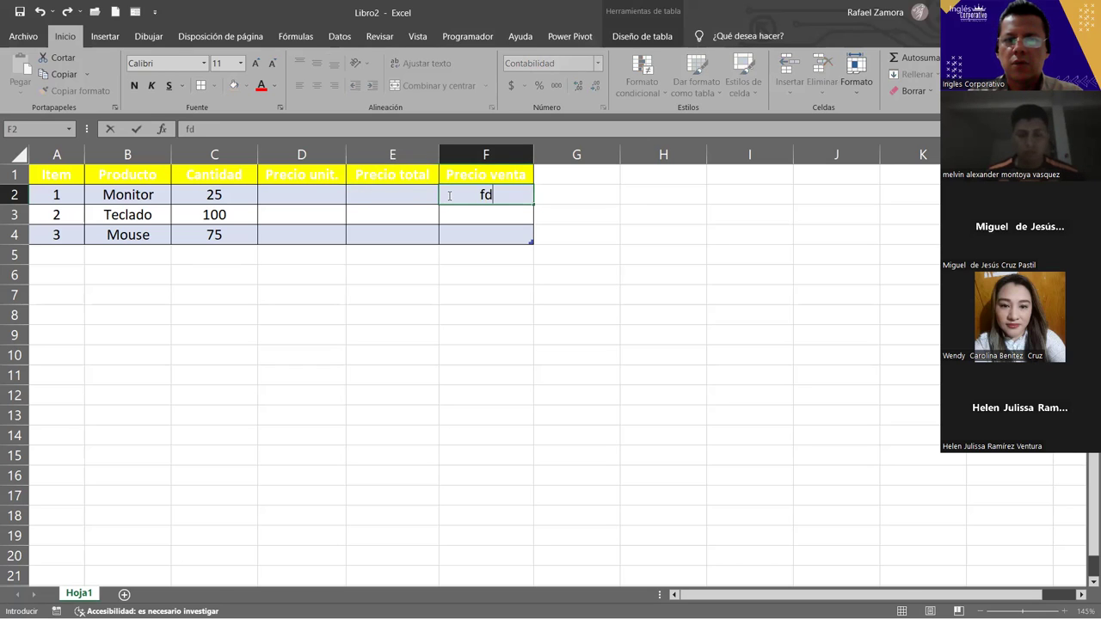
pyautogui.press('BackSpace')
pyautogui.press('BackSpace')
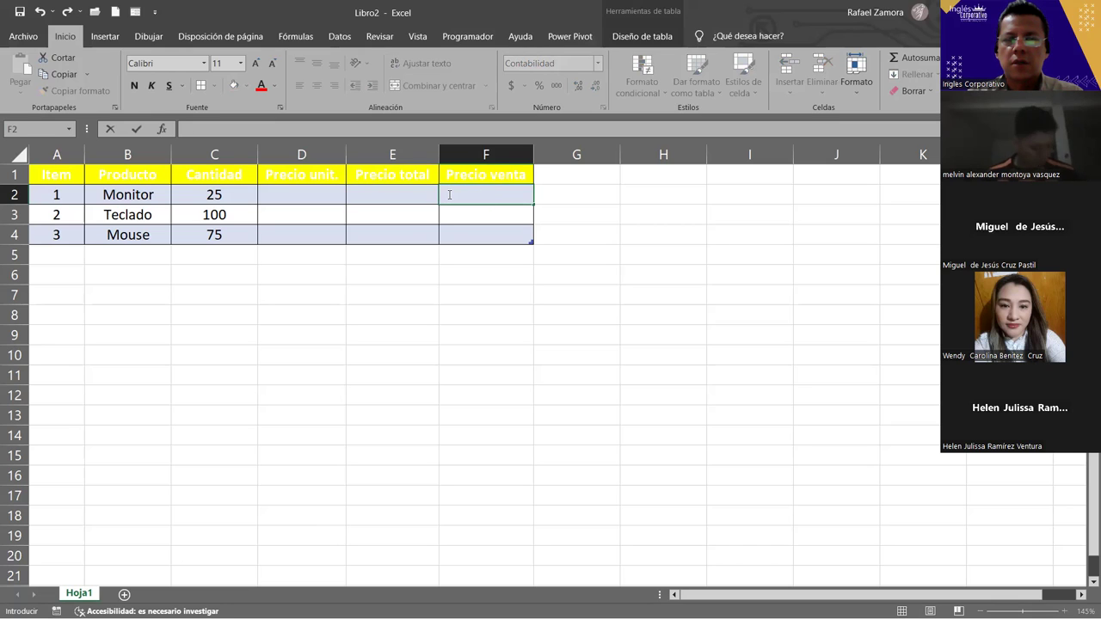
pyautogui.click(391, 194)
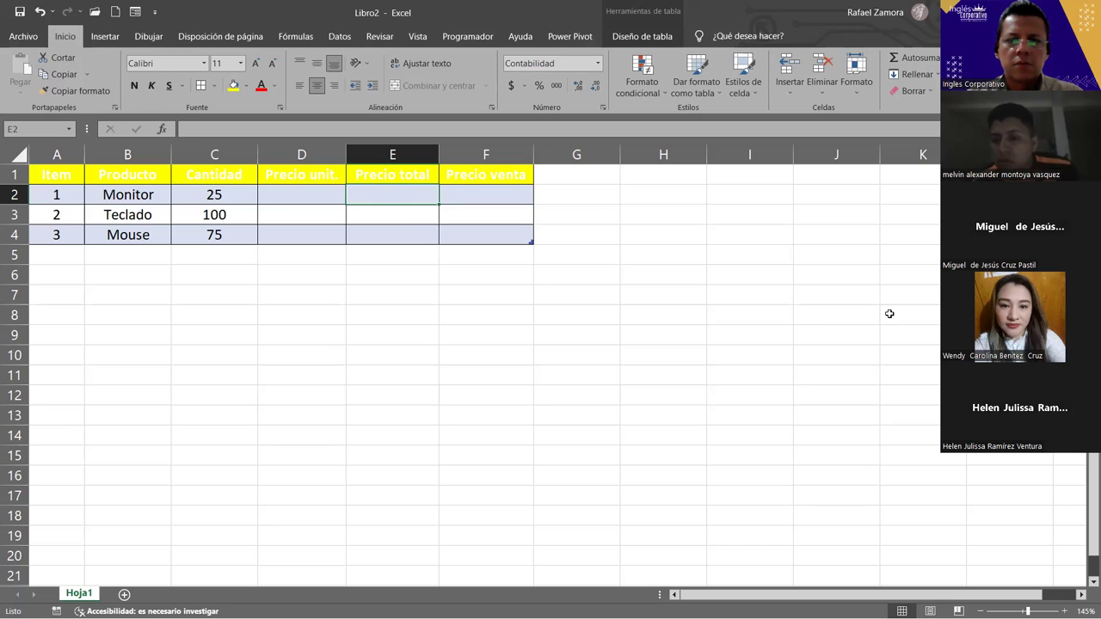
pyautogui.click(371, 211)
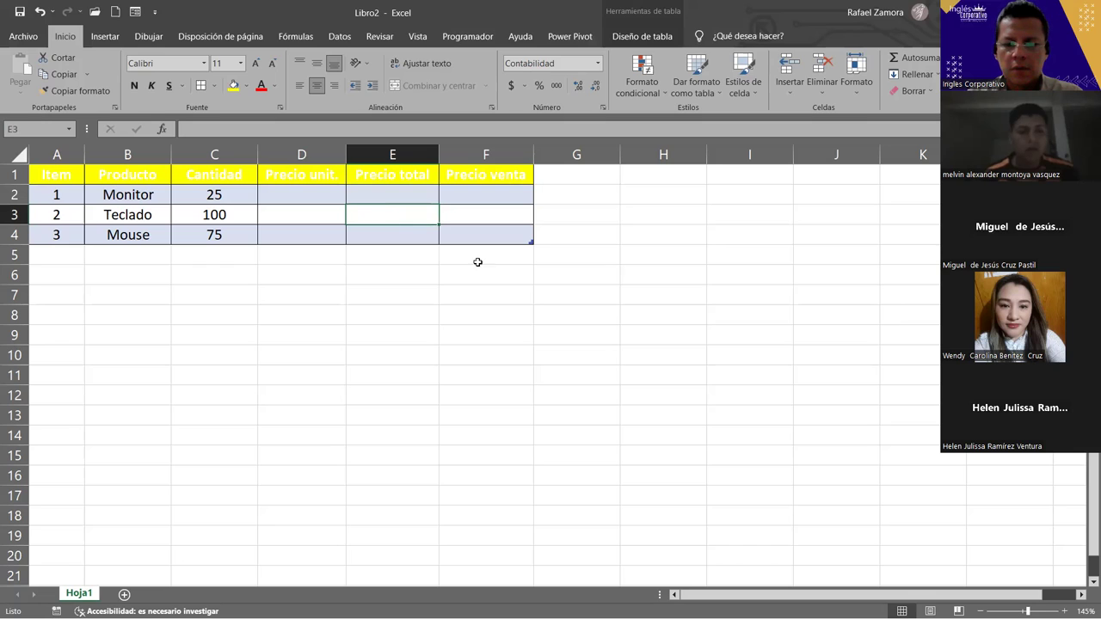
pyautogui.click(473, 214)
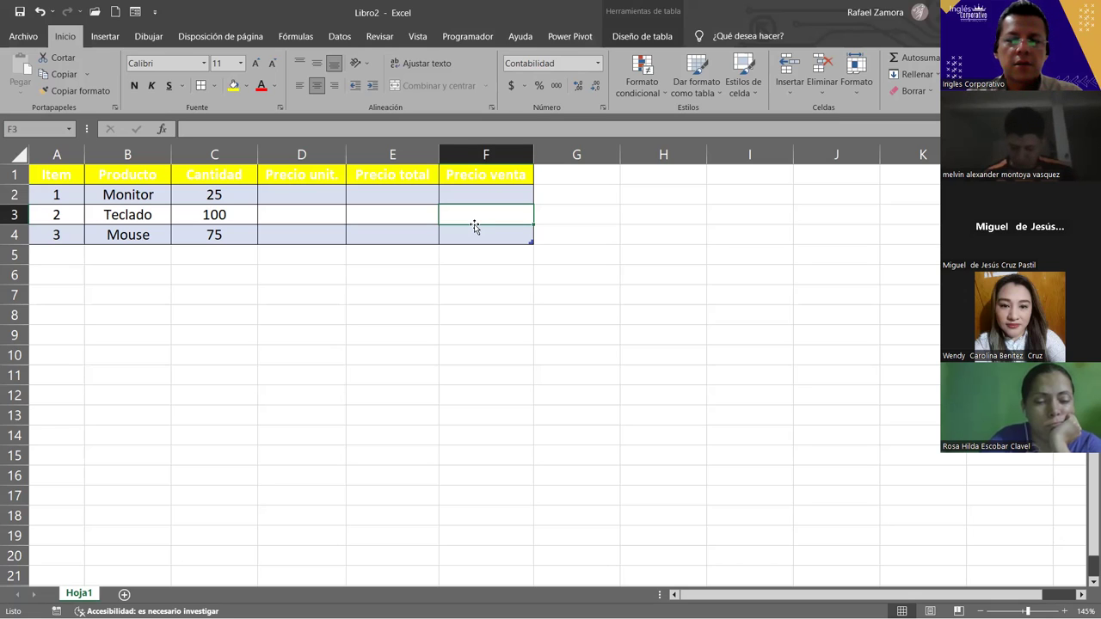
pyautogui.click(383, 209)
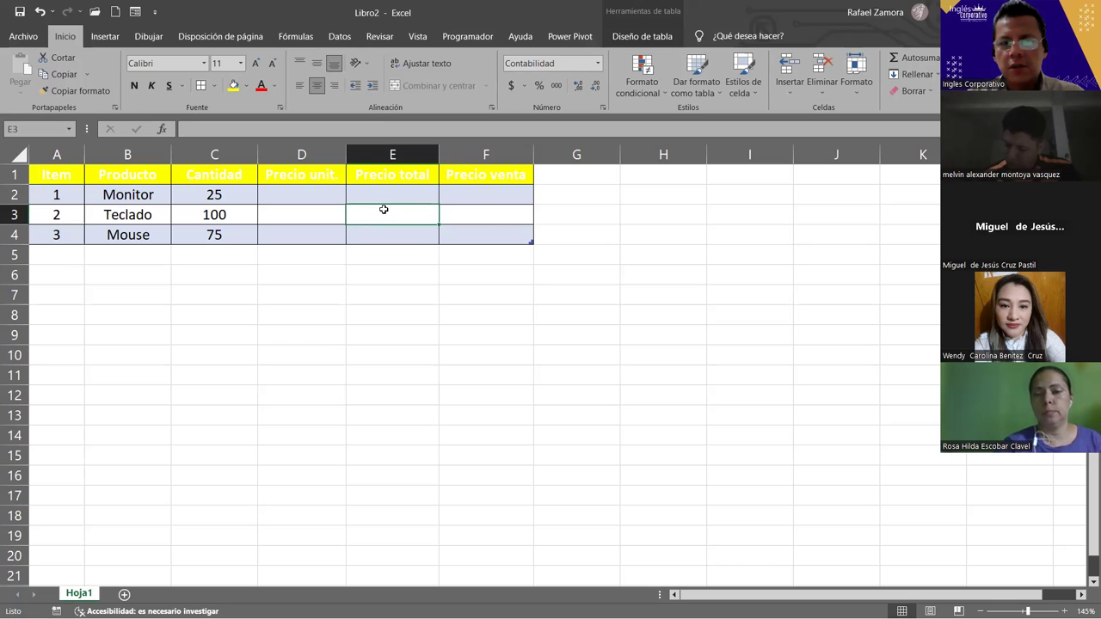
pyautogui.write('[')
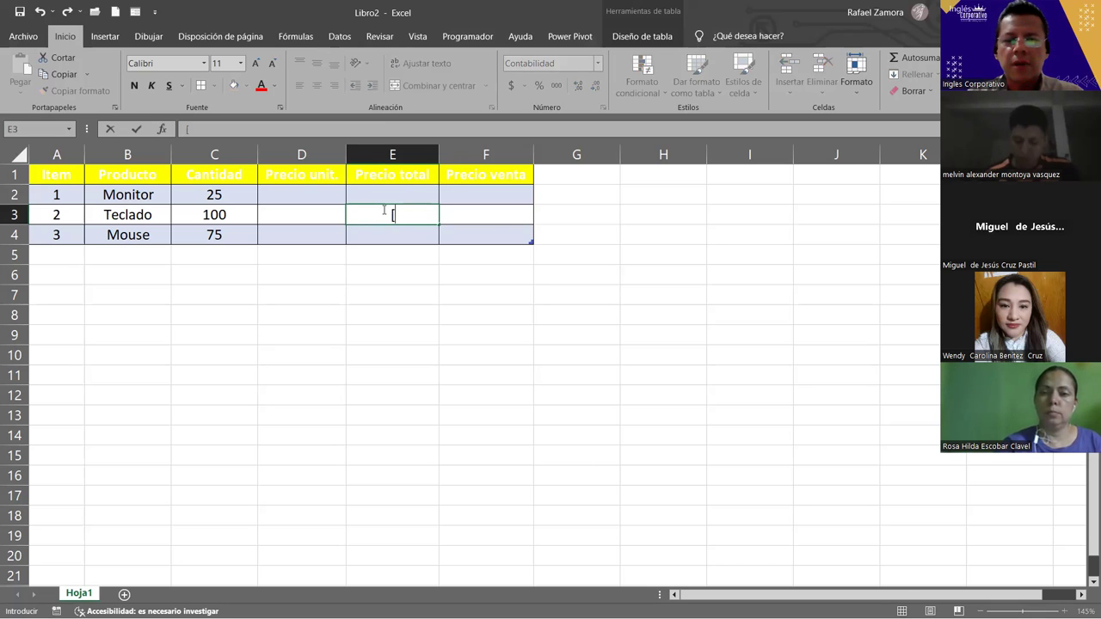
pyautogui.press('BackSpace')
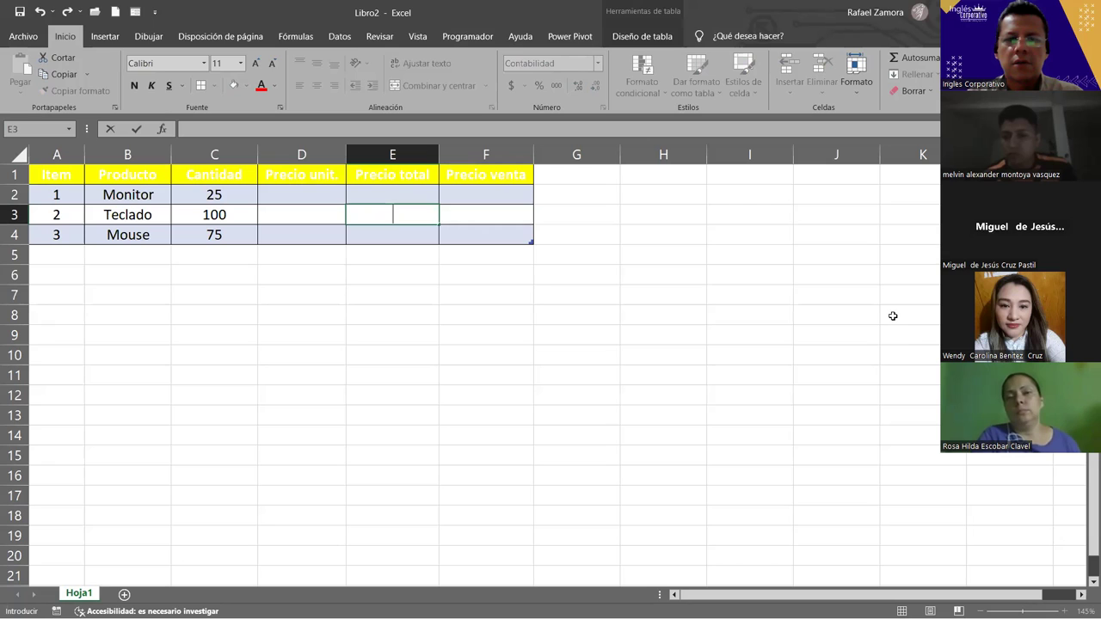
pyautogui.write('-')
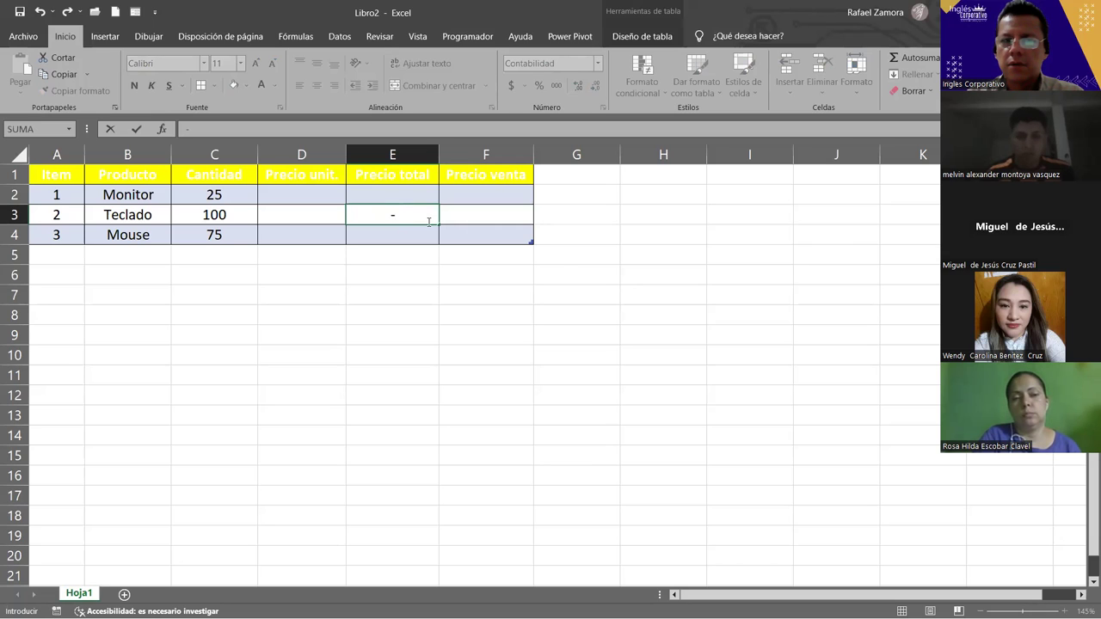
pyautogui.press('BackSpace')
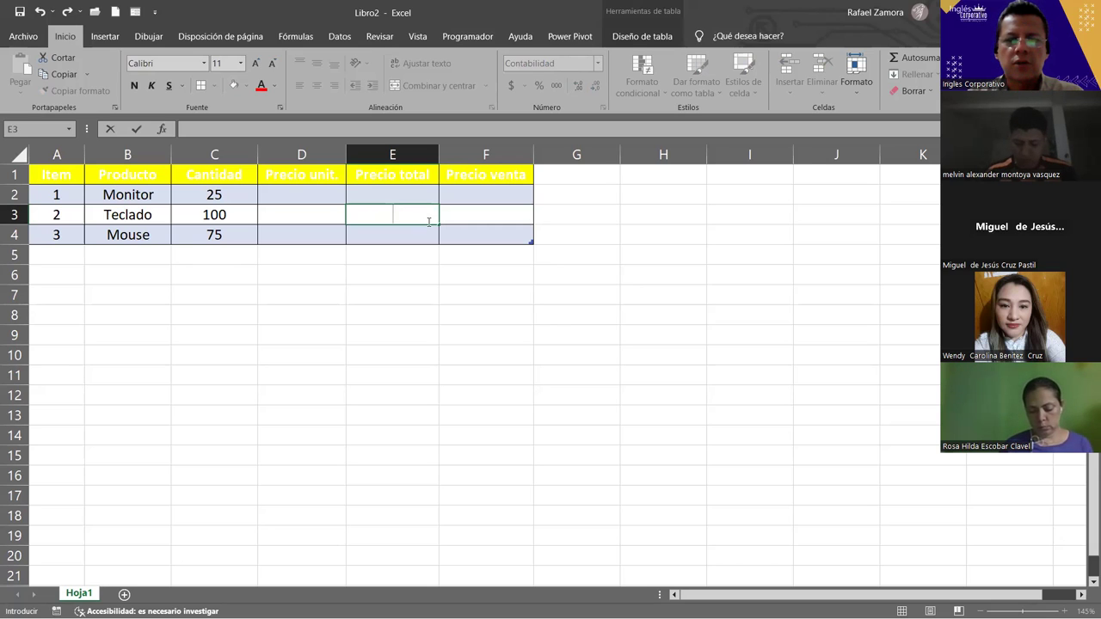
pyautogui.write('=')
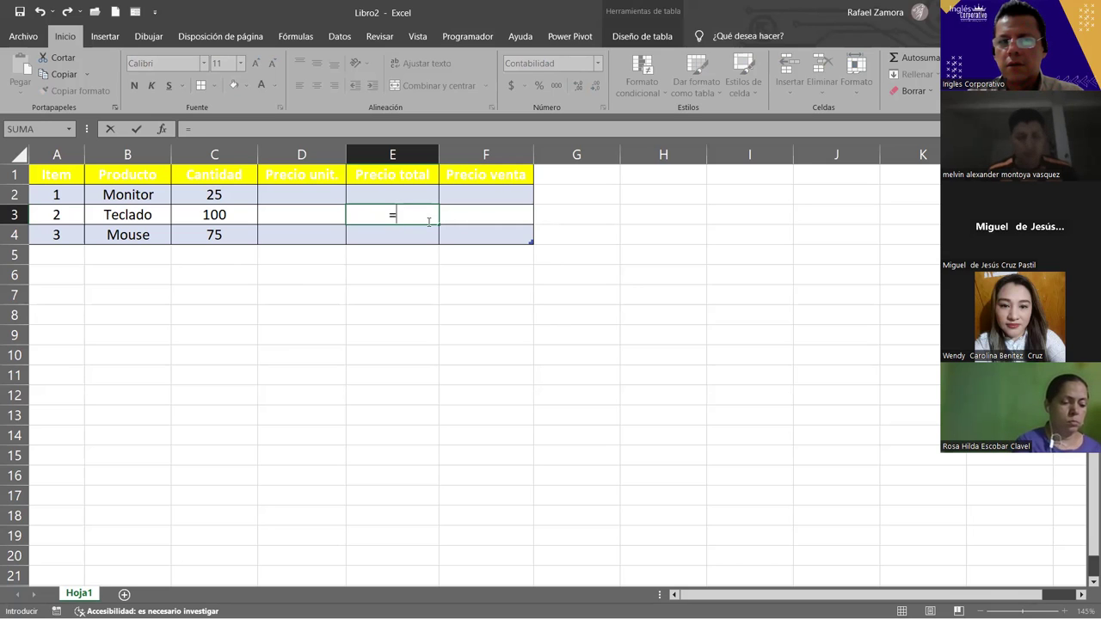
pyautogui.press('BackSpace')
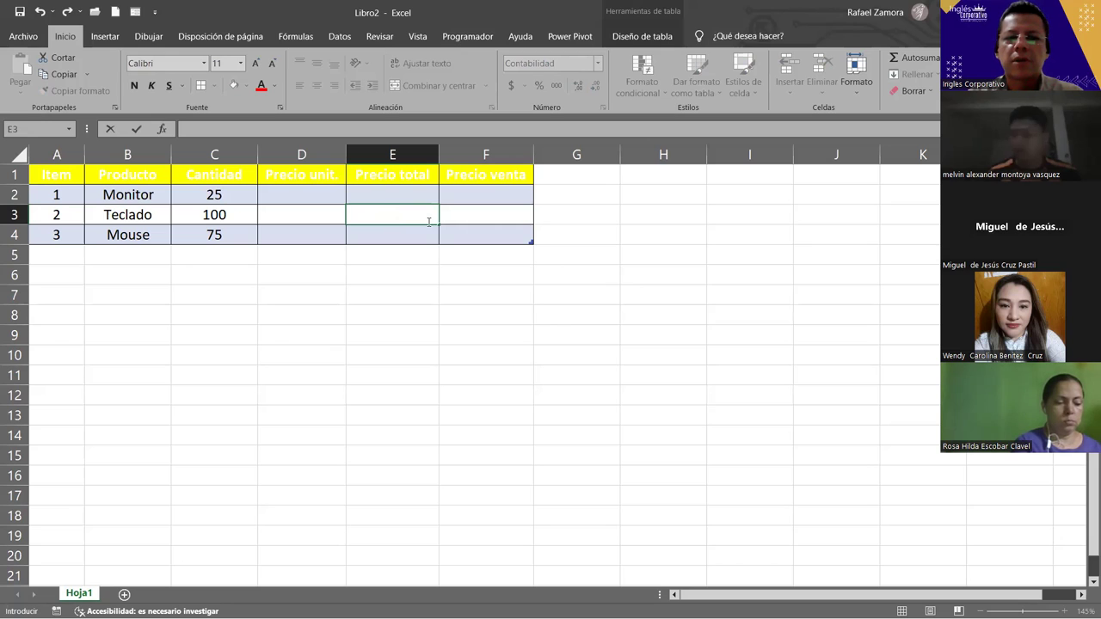
pyautogui.click(374, 196)
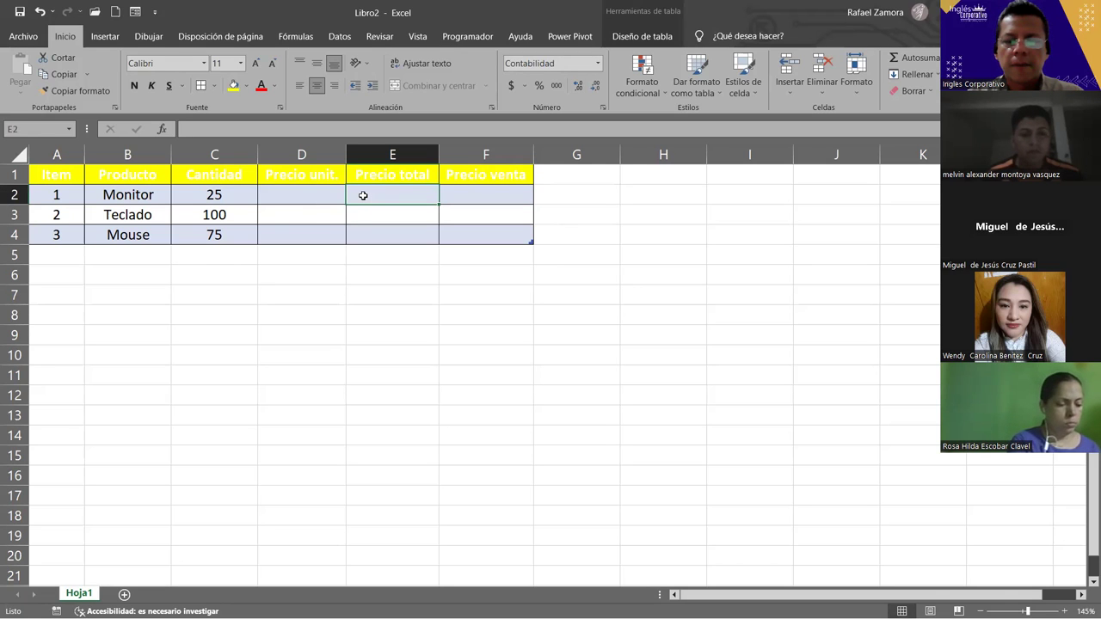
pyautogui.write('=')
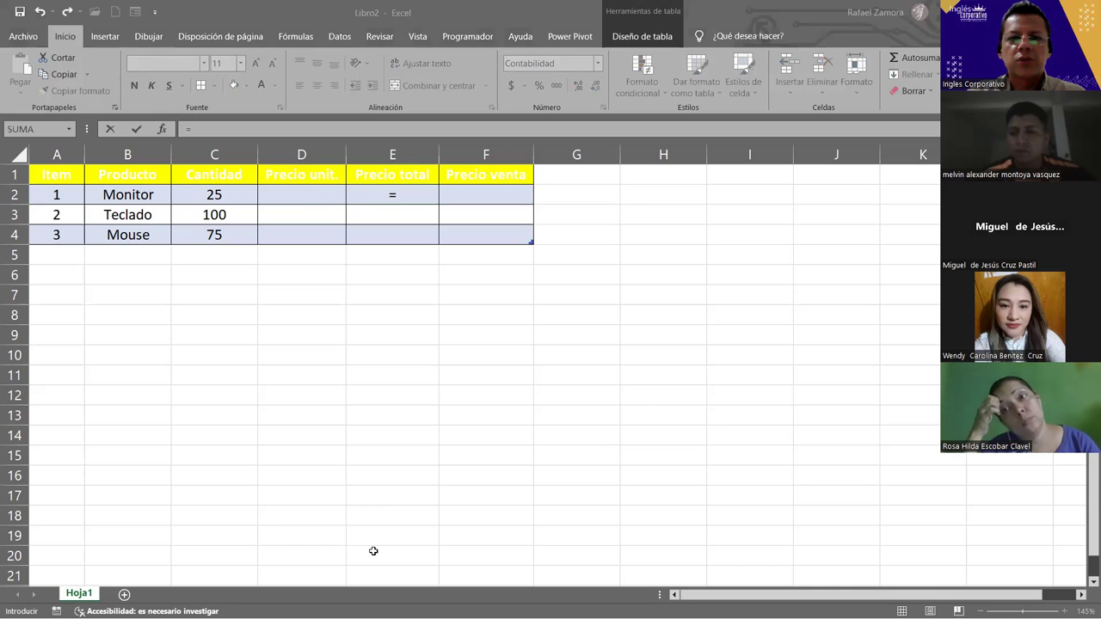
pyautogui.click(409, 196)
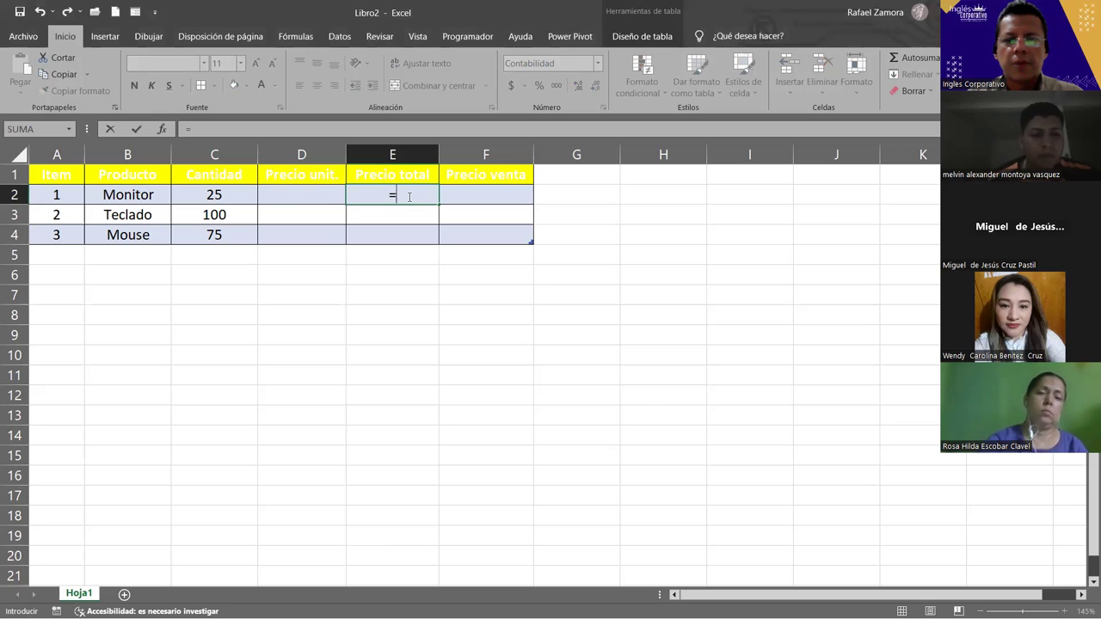
pyautogui.click(215, 196)
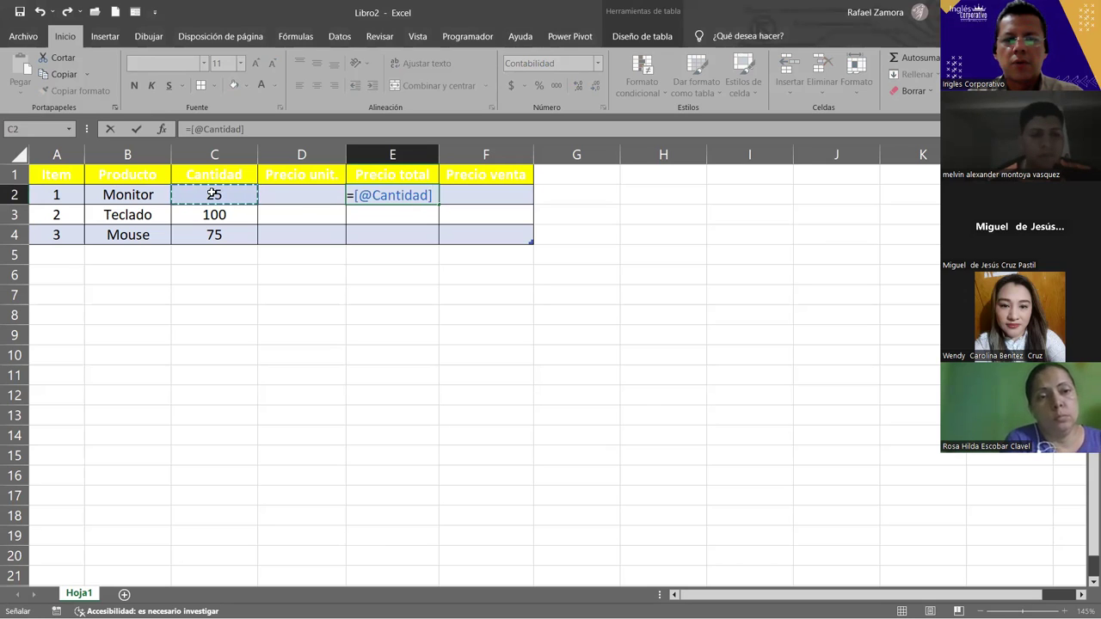
pyautogui.write('*')
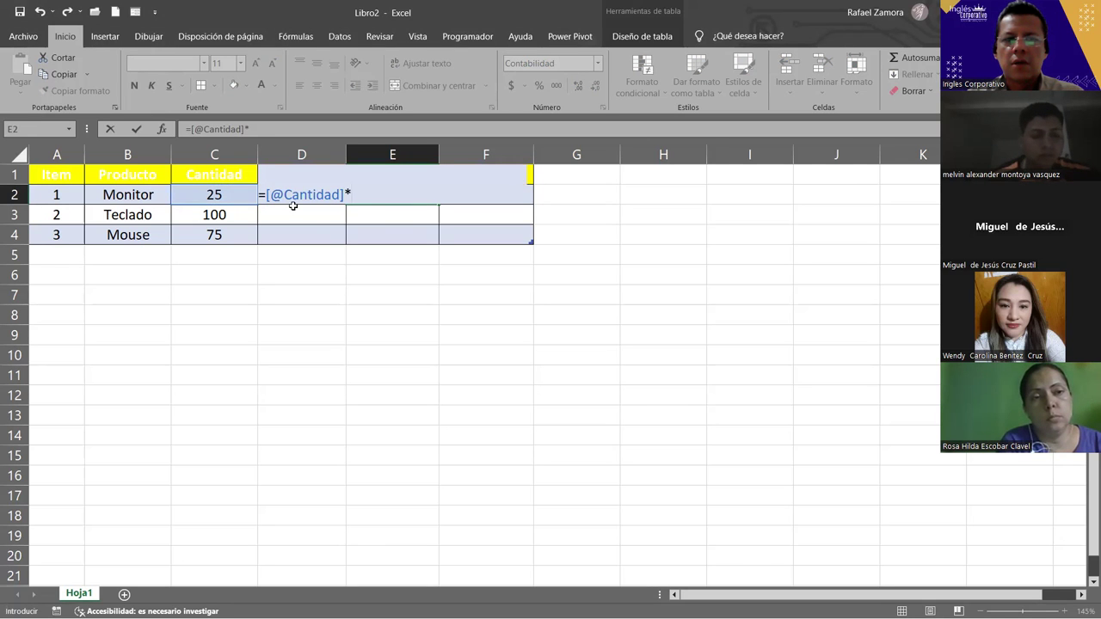
pyautogui.click(294, 205)
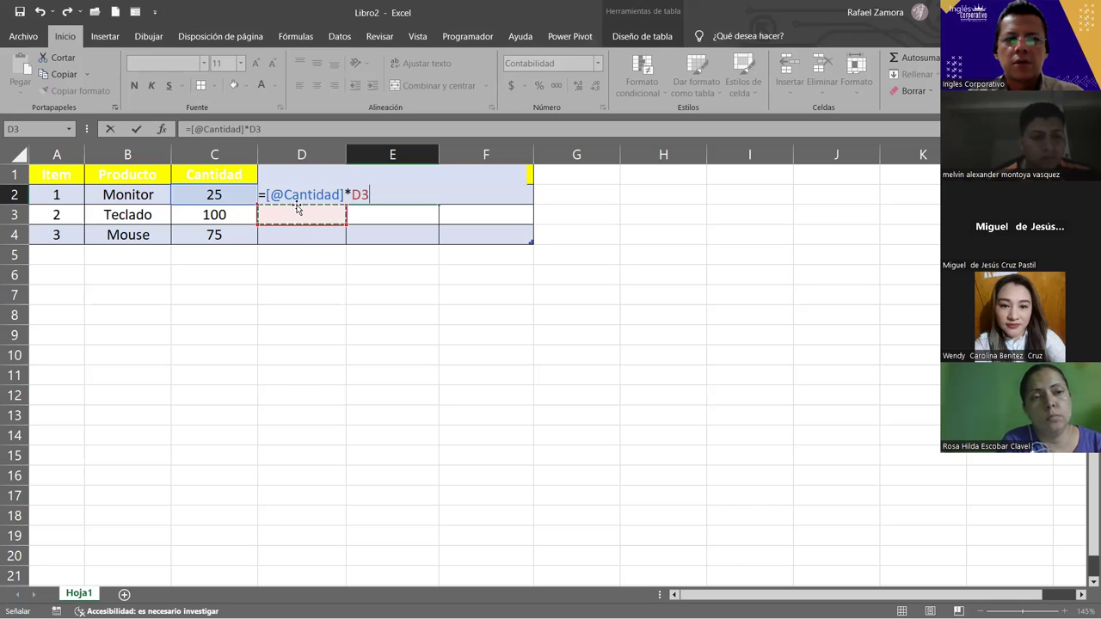
pyautogui.write('+')
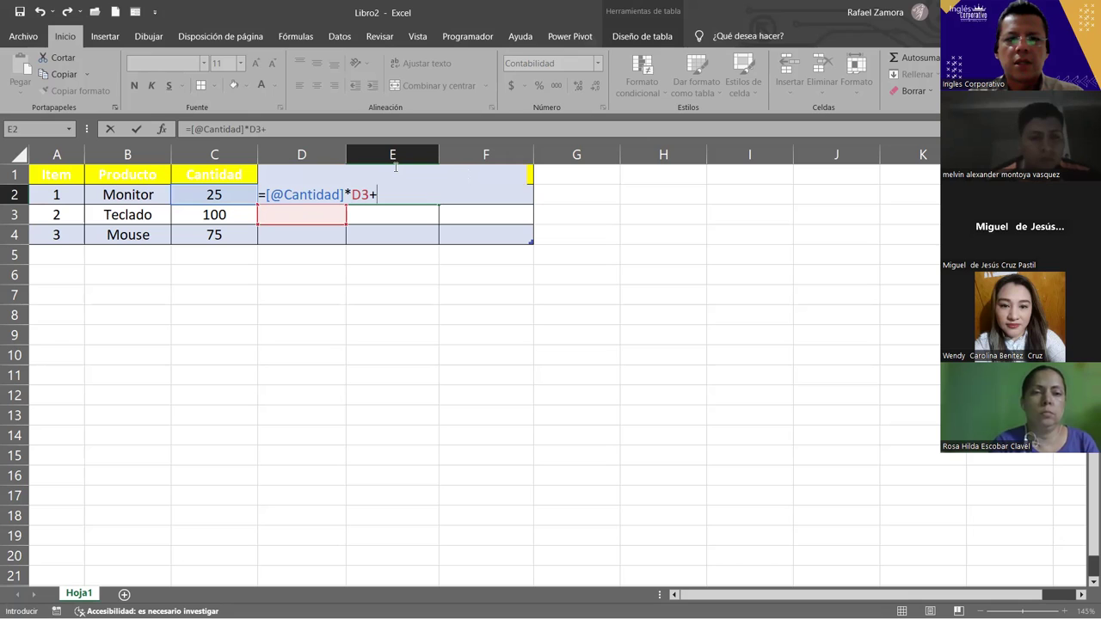
pyautogui.press('BackSpace')
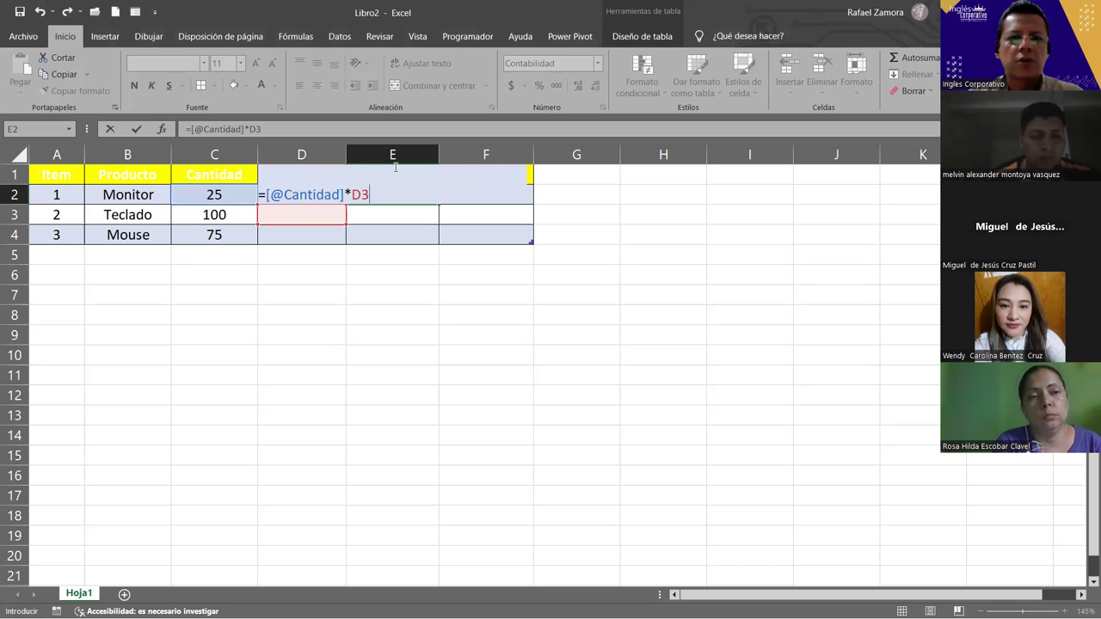
pyautogui.press('BackSpace')
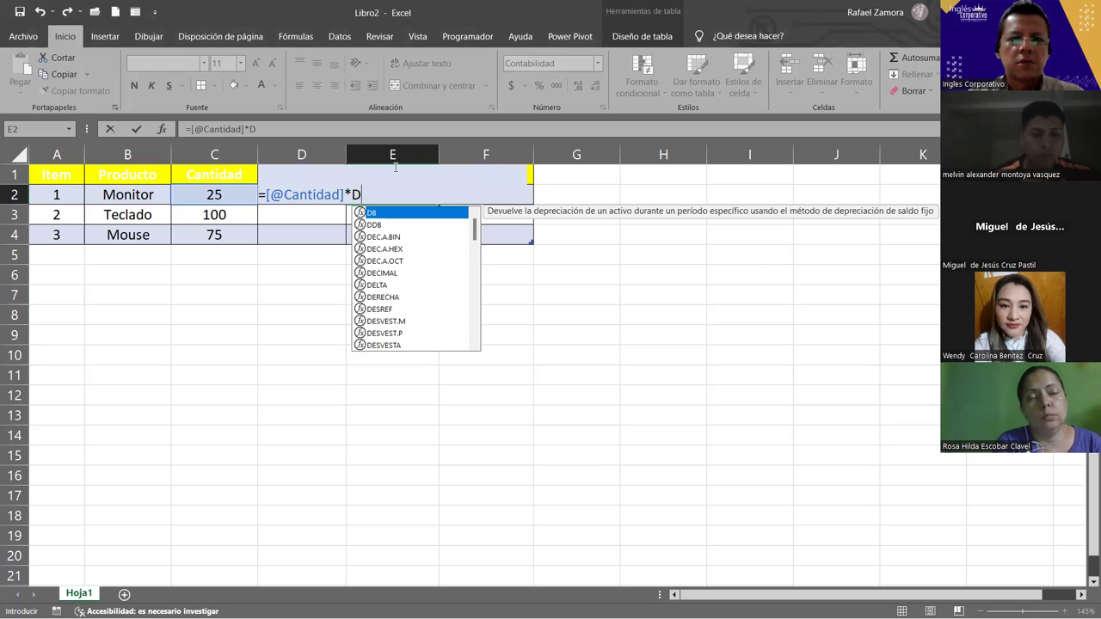
pyautogui.press('BackSpace')
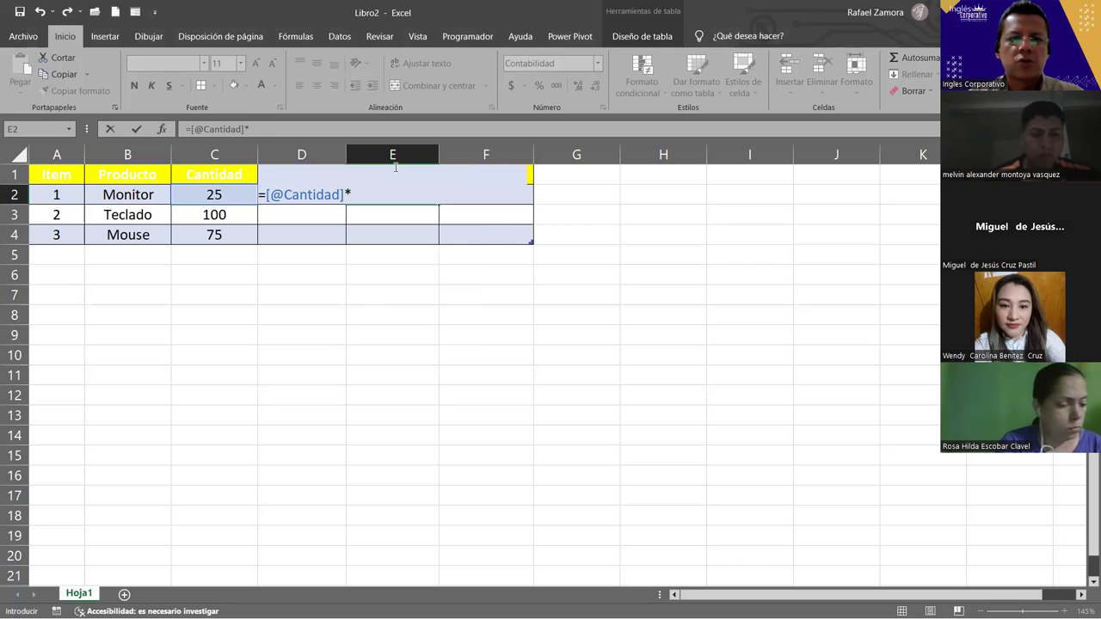
pyautogui.press('Down')
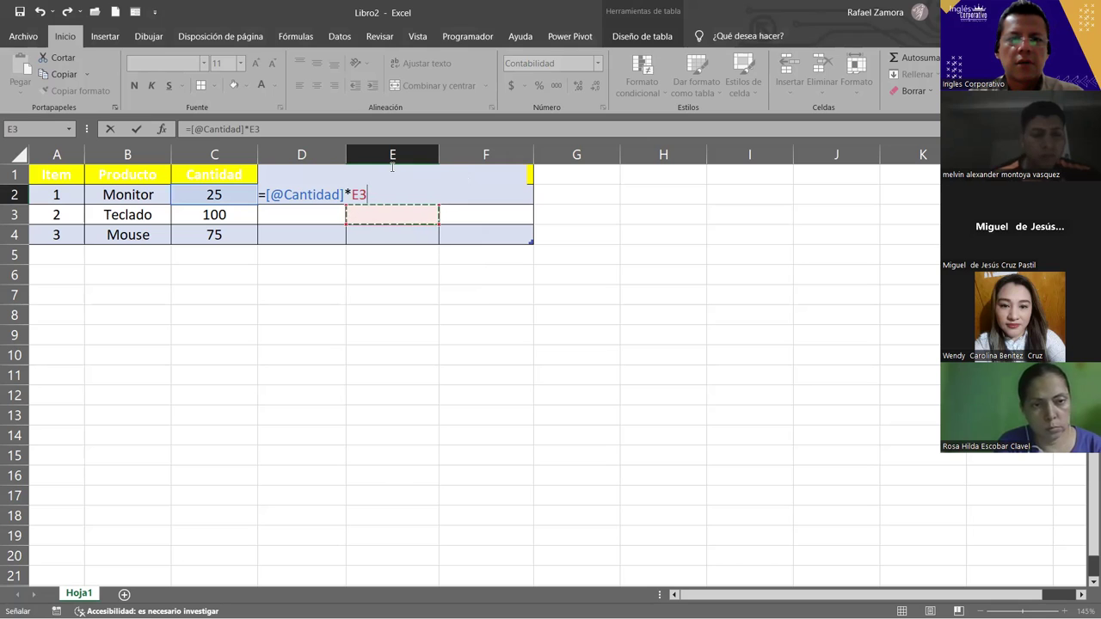
pyautogui.press('BackSpace')
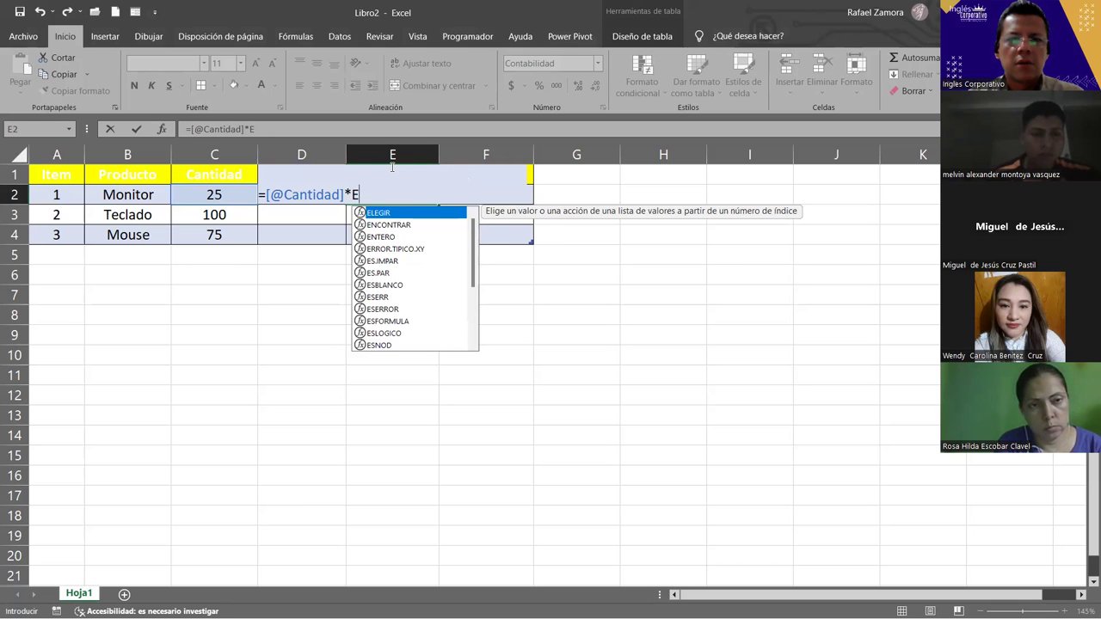
pyautogui.press('BackSpace')
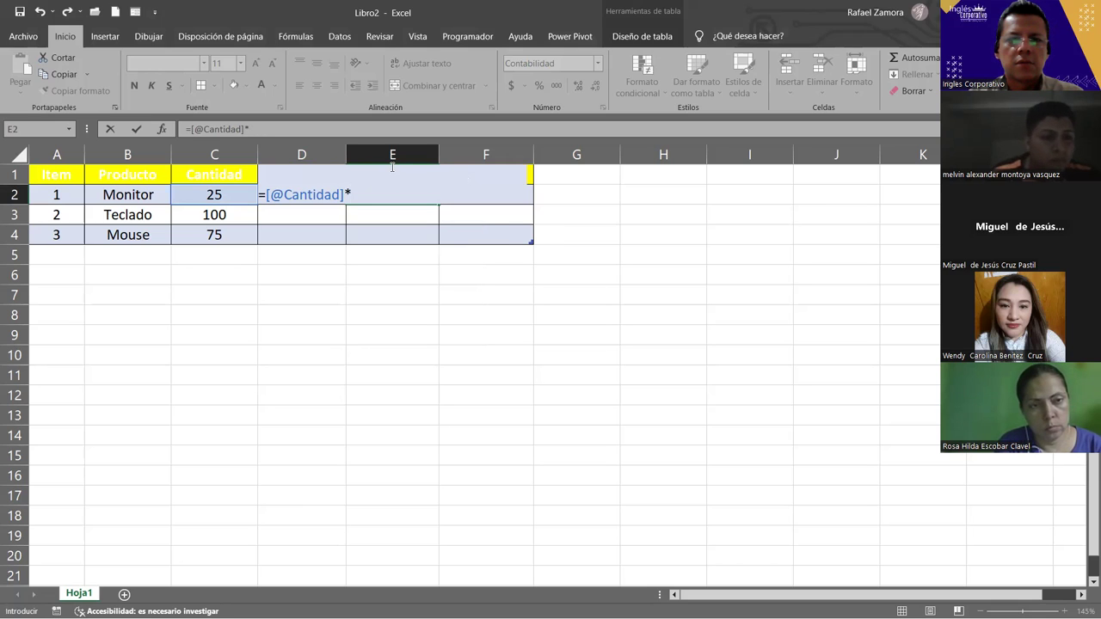
pyautogui.click(284, 195)
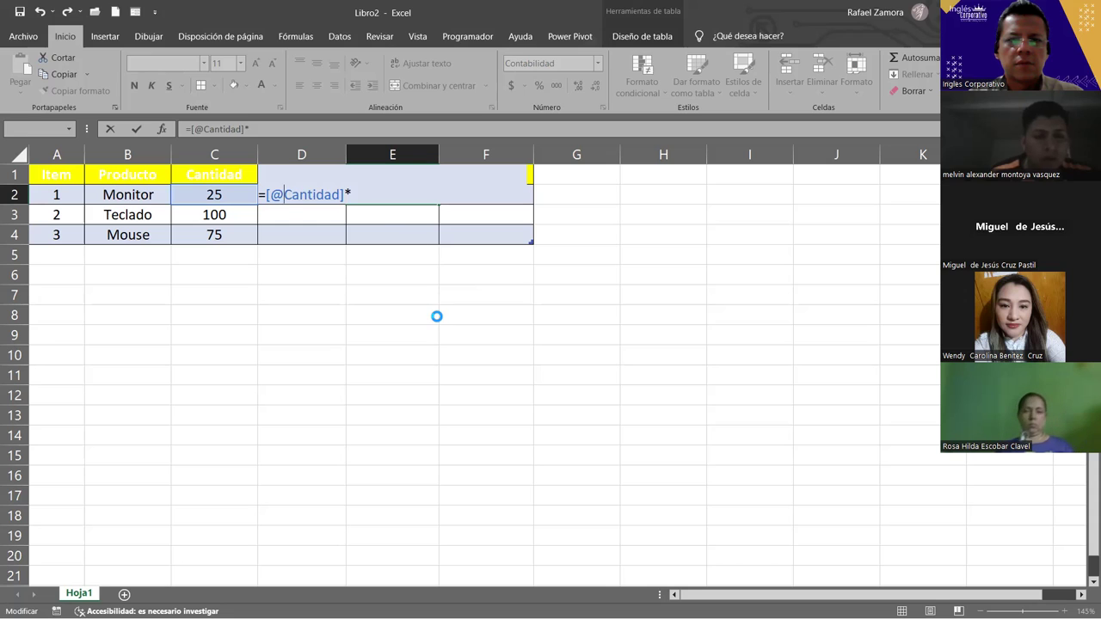
pyautogui.press('Return')
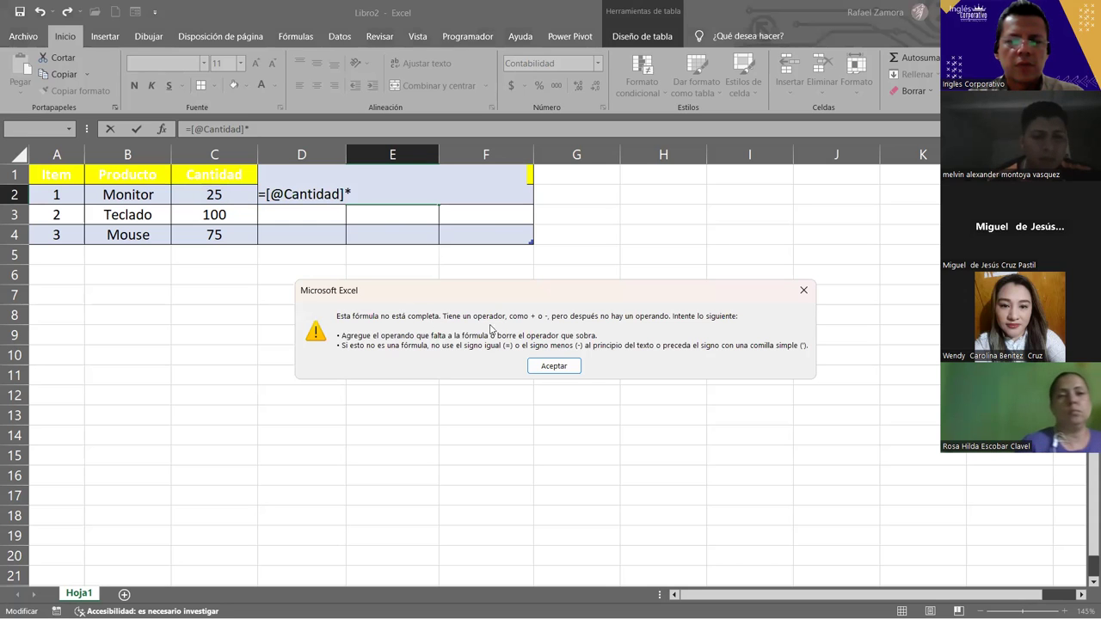
pyautogui.click(803, 290)
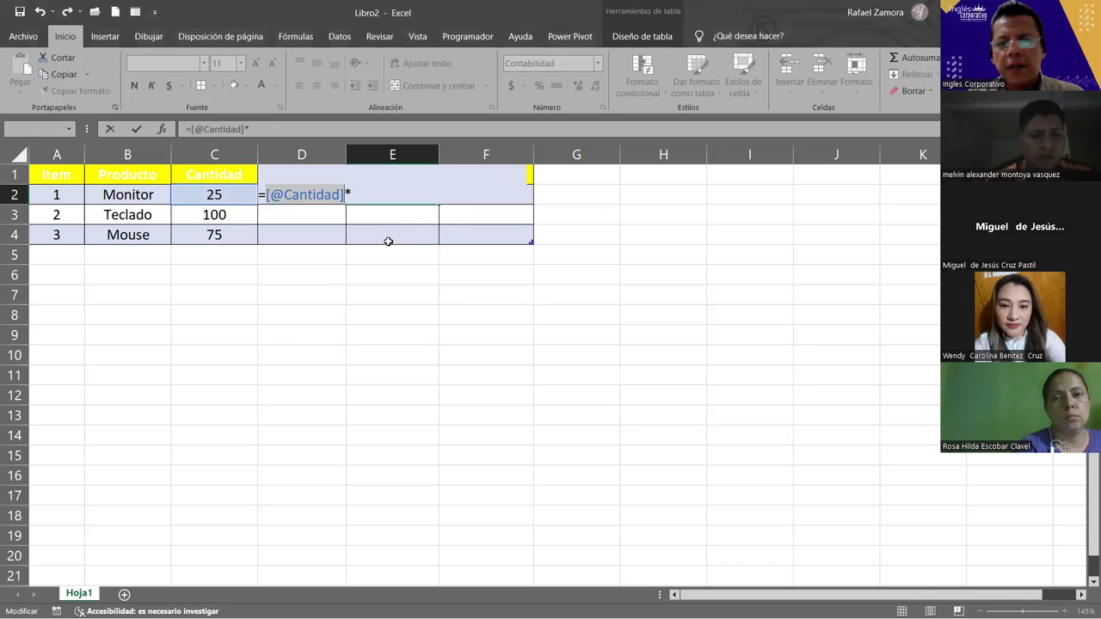
pyautogui.click(423, 333)
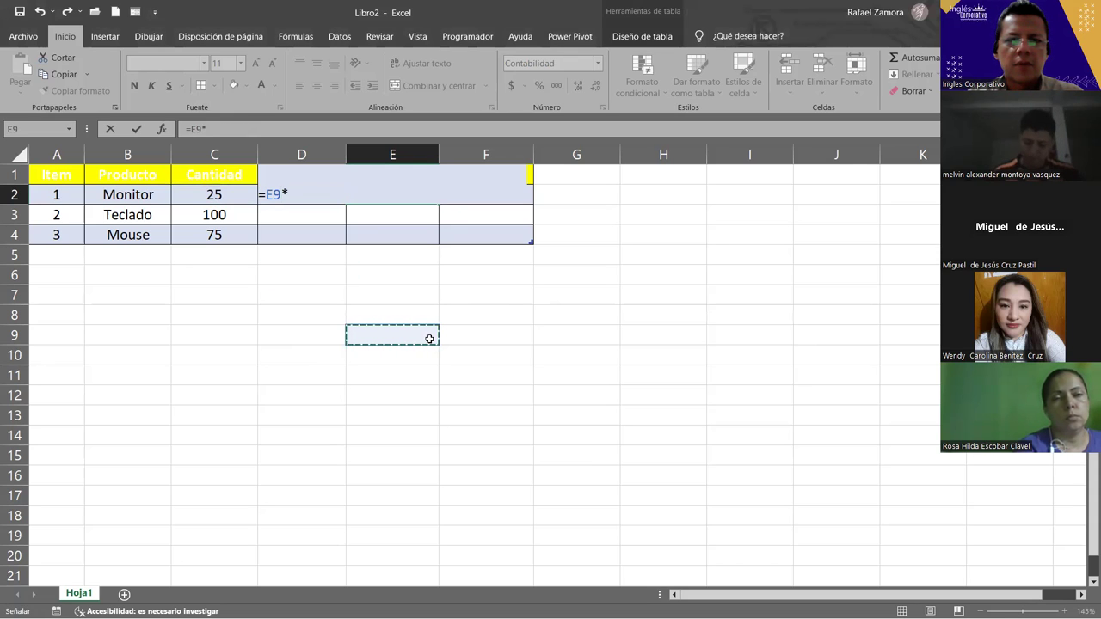
pyautogui.keyDown('shift'); pyautogui.click(497, 216); pyautogui.keyUp('shift')
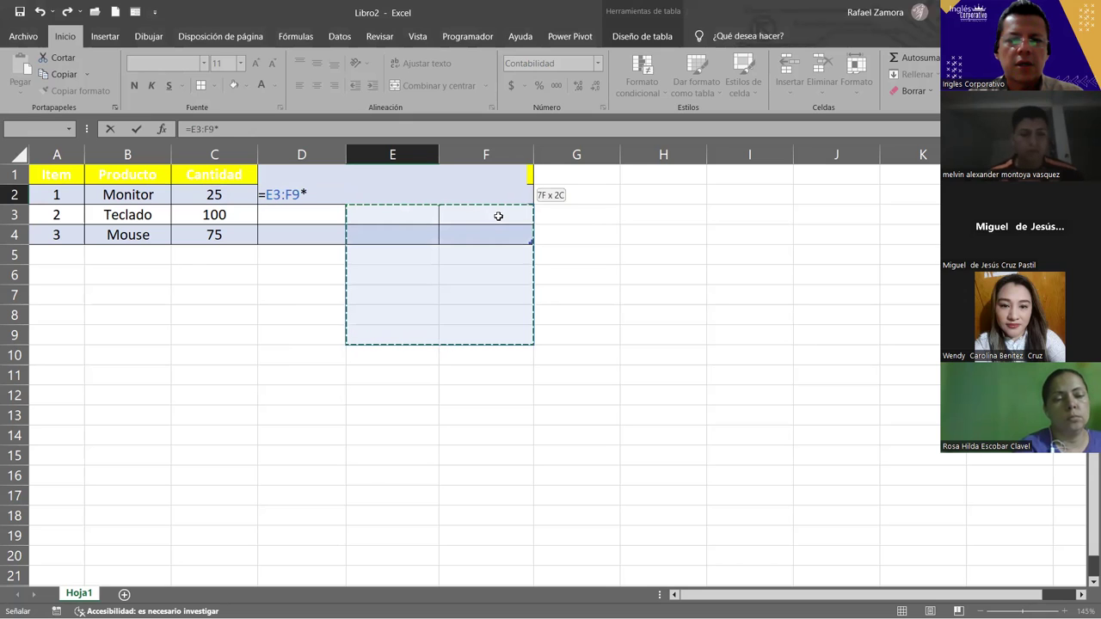
pyautogui.keyDown('shift'); pyautogui.click(492, 235); pyautogui.keyUp('shift')
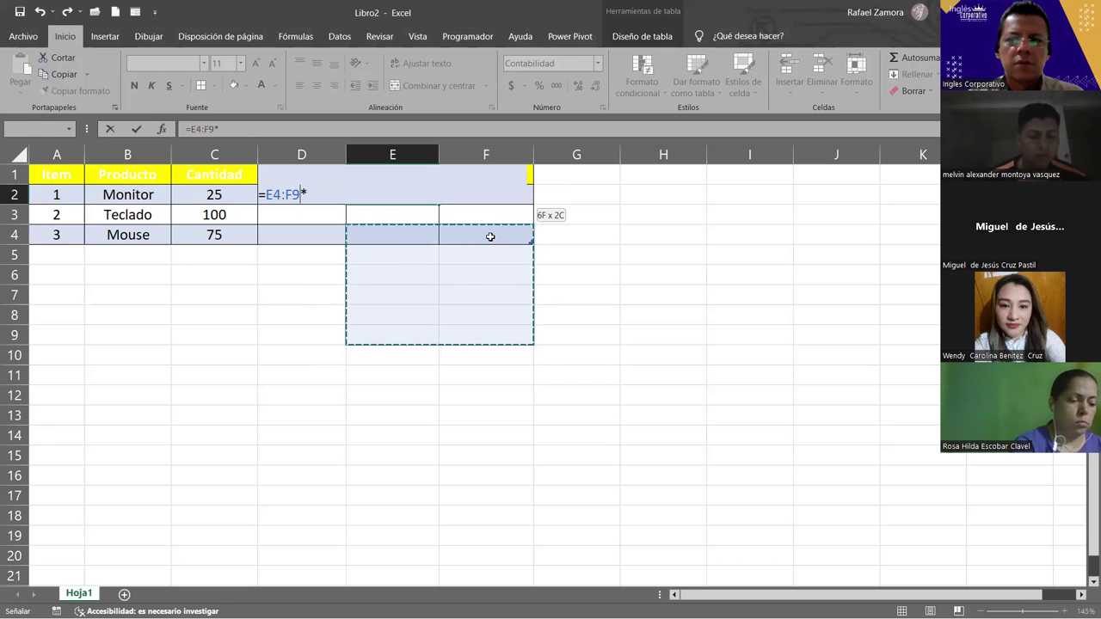
pyautogui.moveTo(487, 237); pyautogui.dragTo(423, 207)
pyautogui.press('Escape')
pyautogui.click(350, 186)
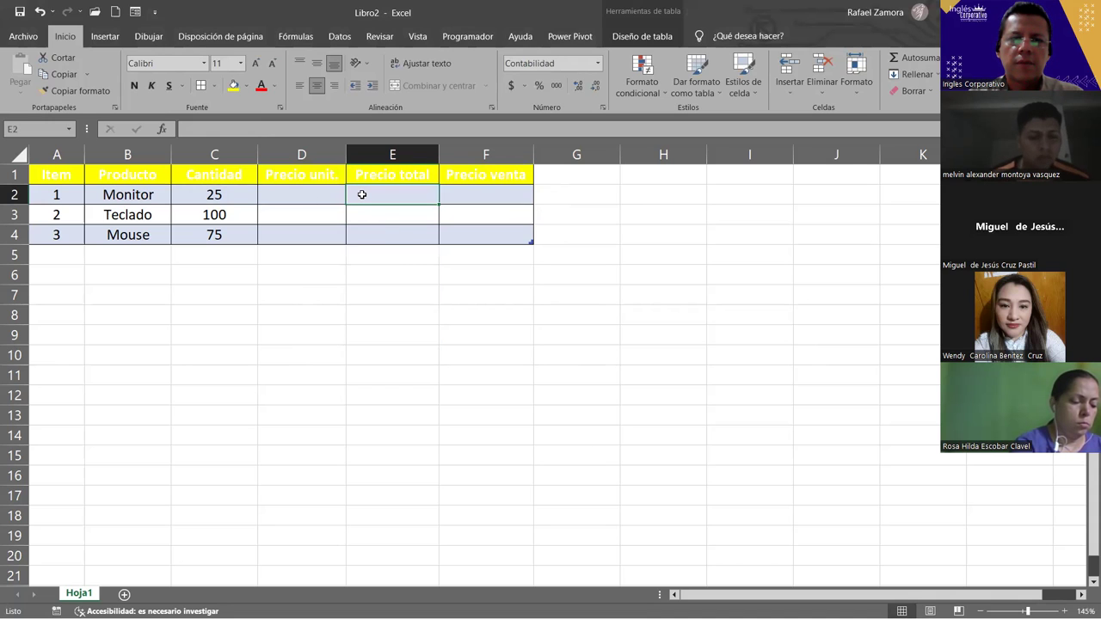
pyautogui.write('=')
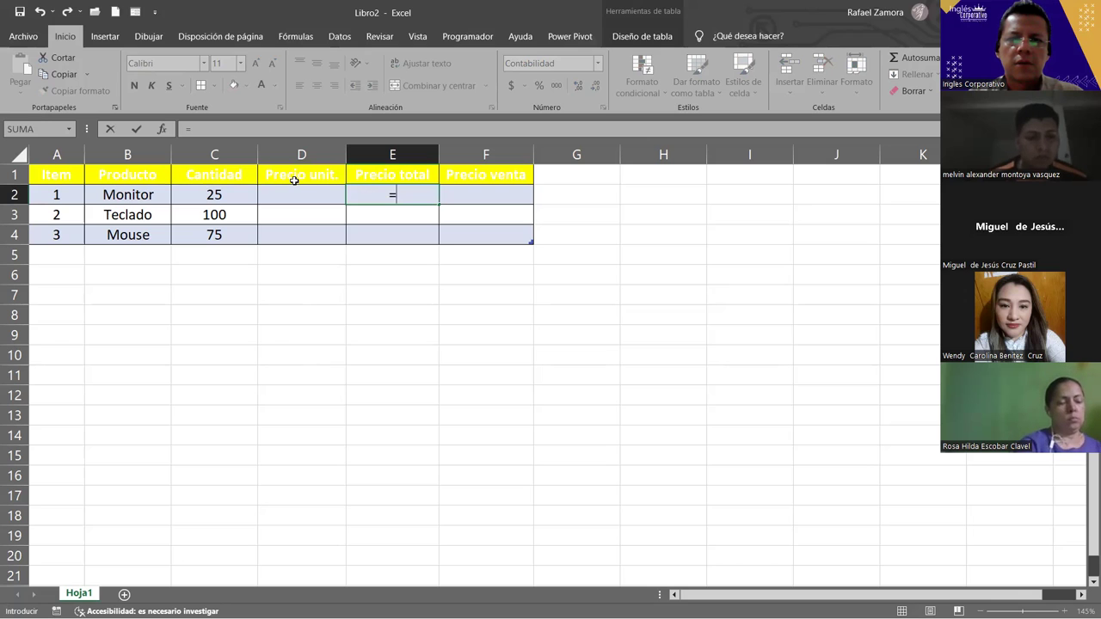
pyautogui.click(223, 187)
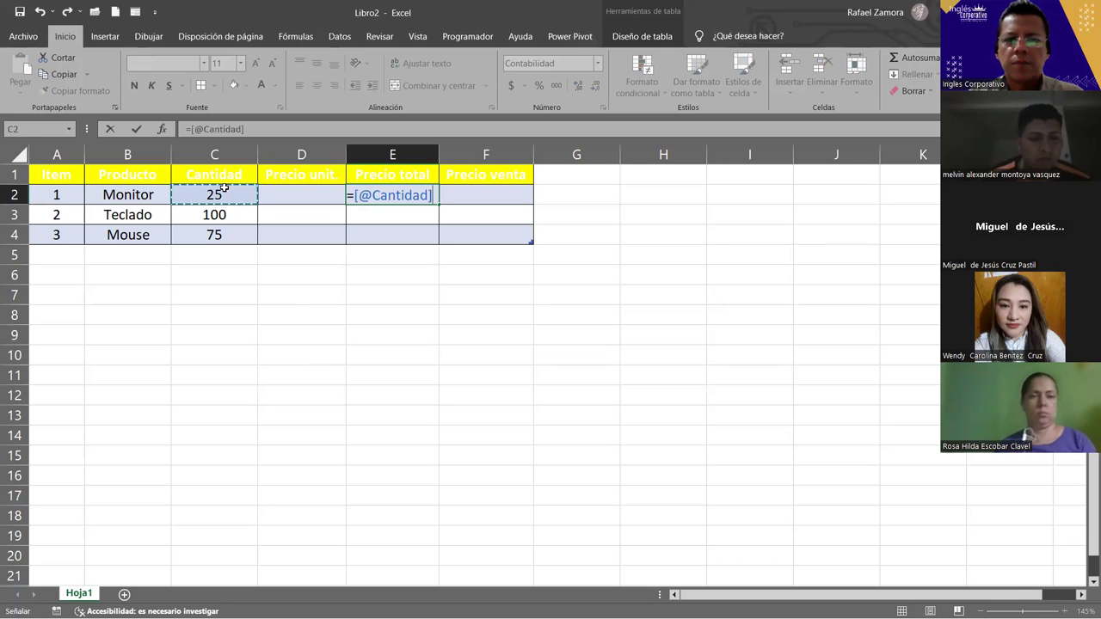
pyautogui.write('*')
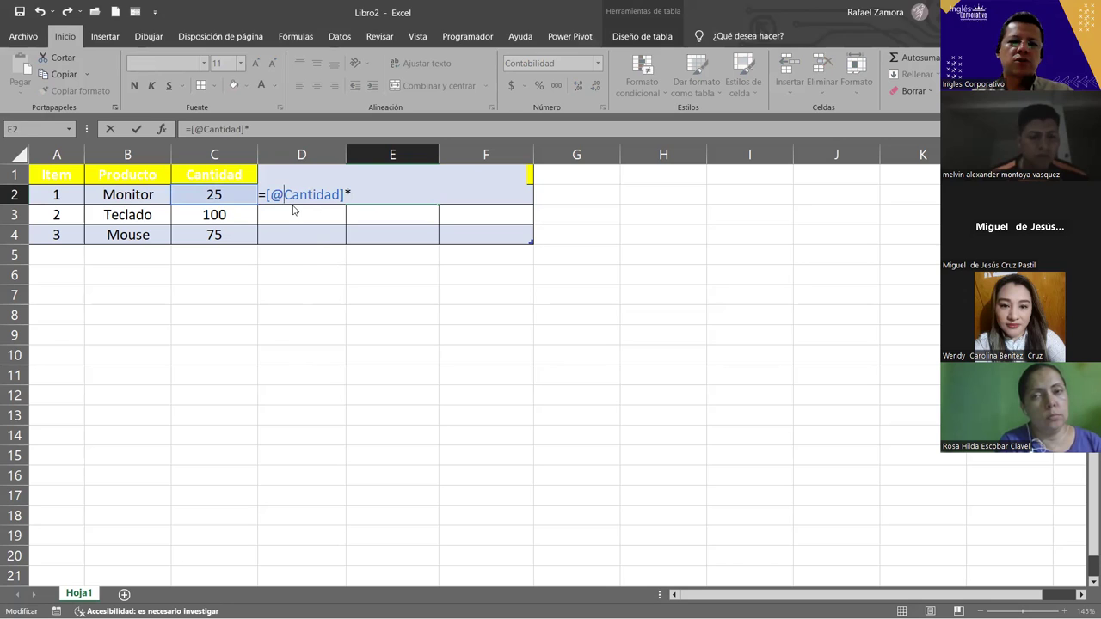
pyautogui.press('Return')
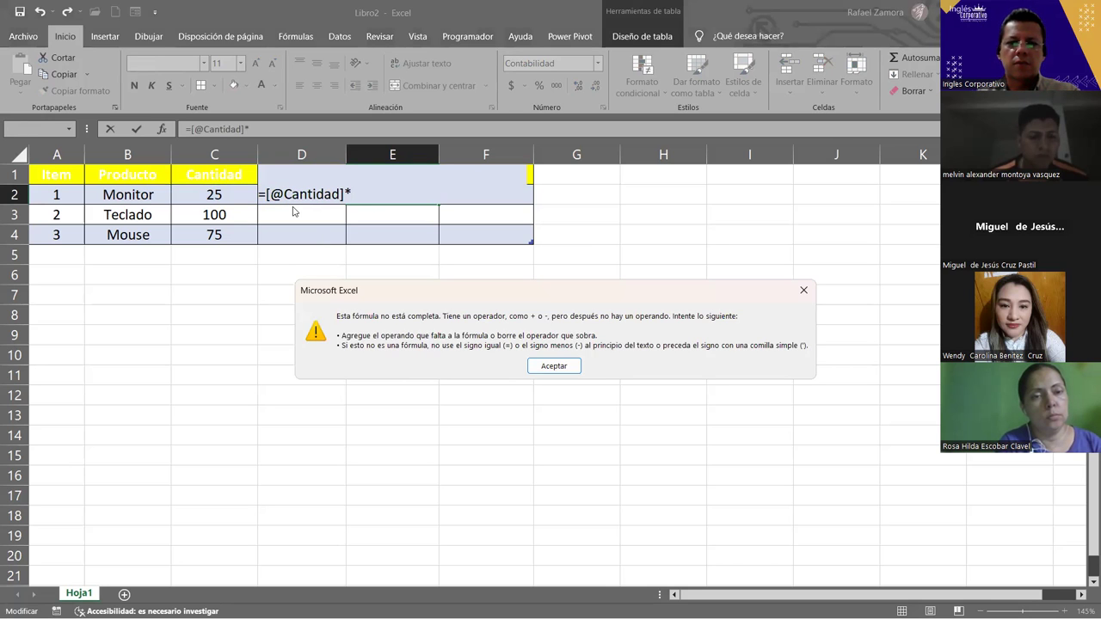
pyautogui.press('Escape')
pyautogui.press('Escape')
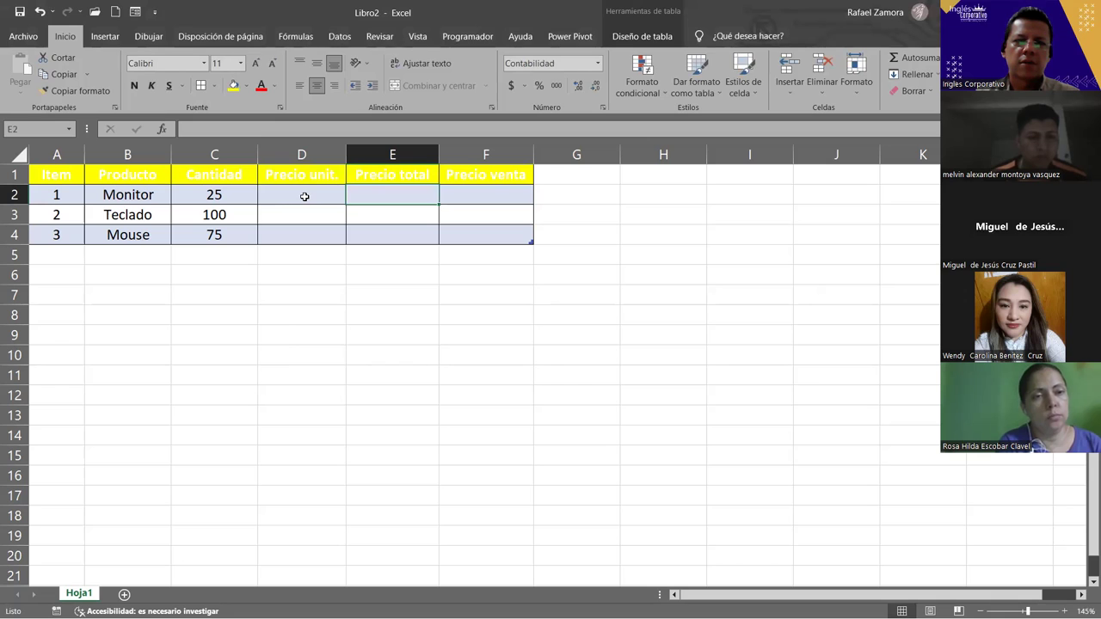
pyautogui.write('=')
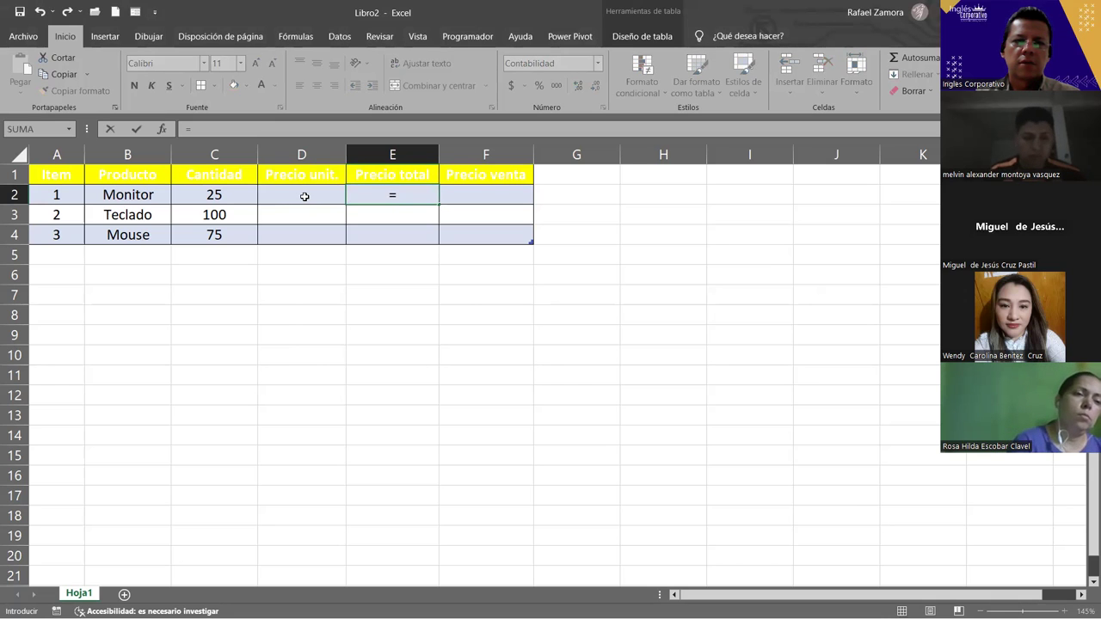
pyautogui.click(212, 193)
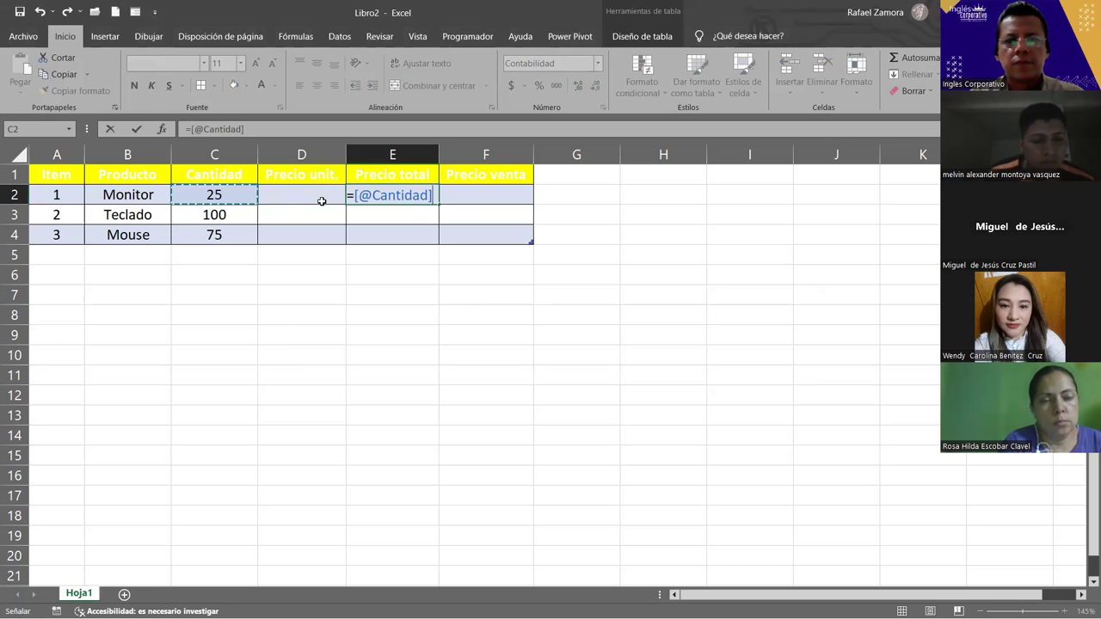
pyautogui.write('*')
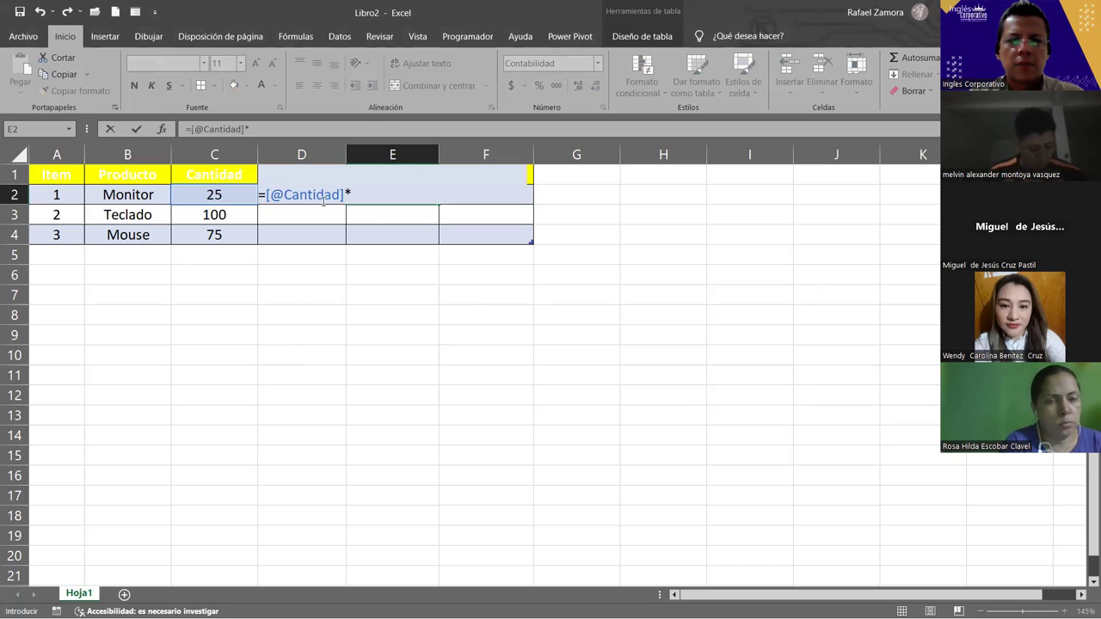
pyautogui.write('d2')
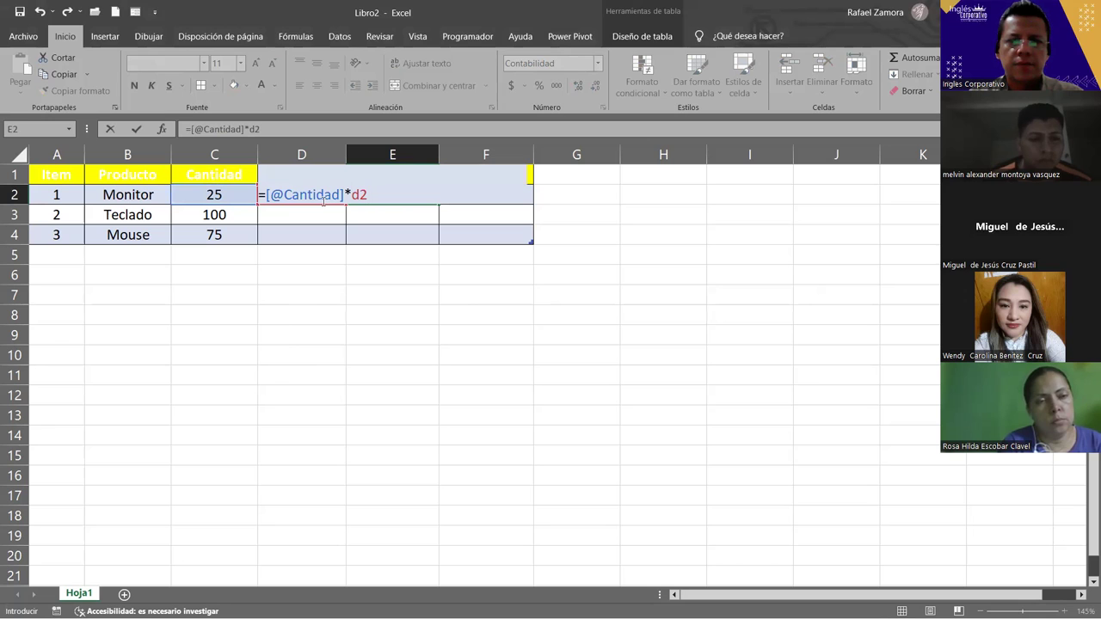
pyautogui.press('Return')
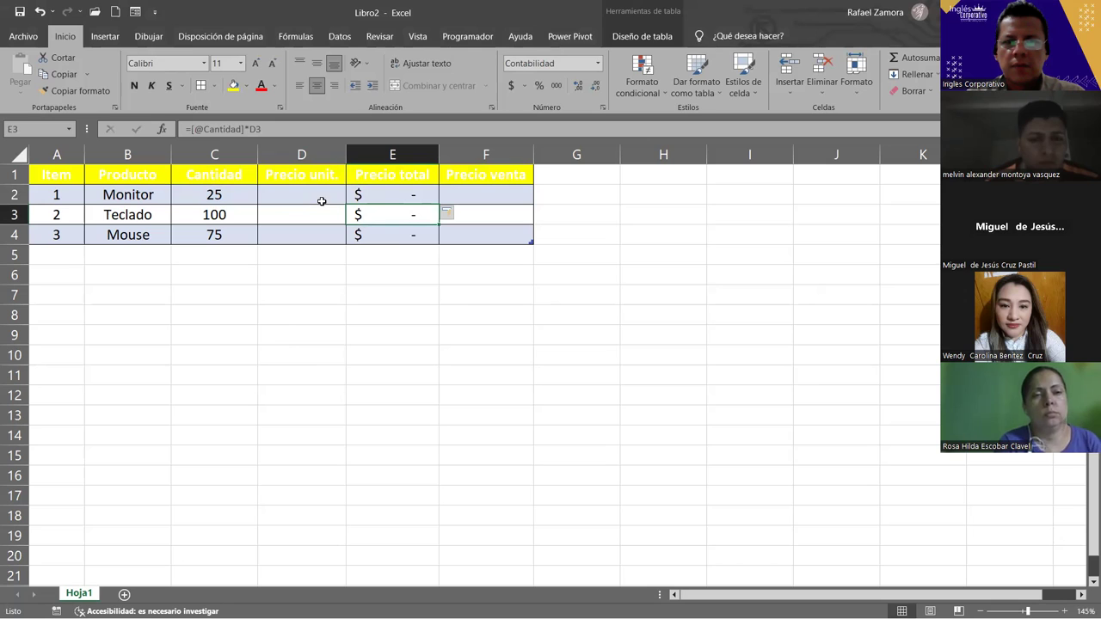
# - Enter the formula =[@[Precio total]]+E2*13% in F2 to calculate the Precio venta column
pyautogui.click(453, 194)
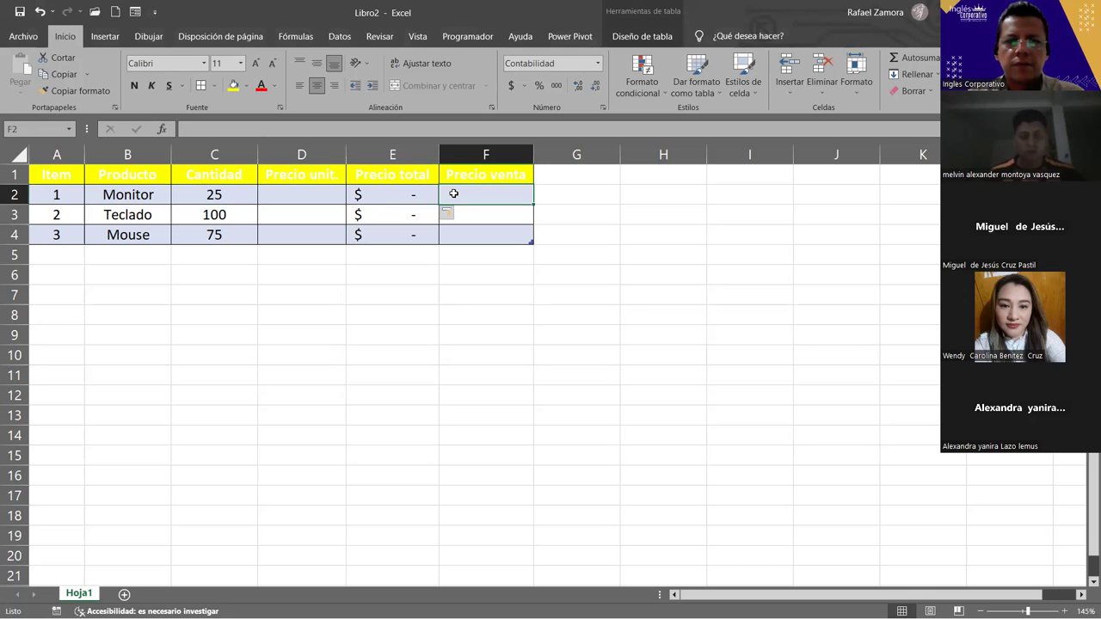
pyautogui.write('=')
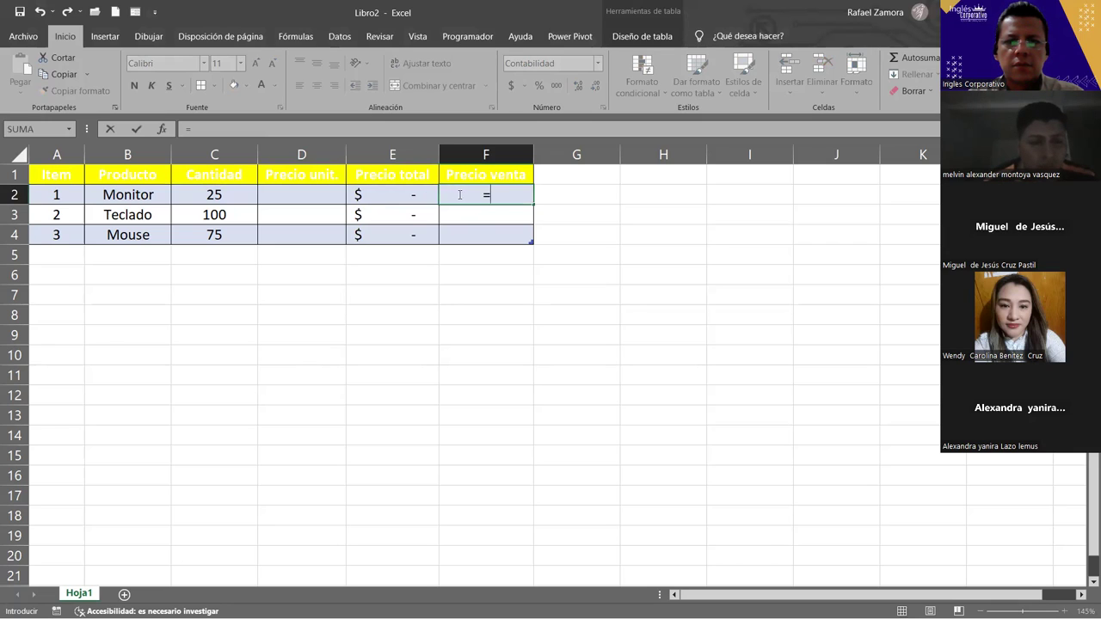
pyautogui.click(397, 192)
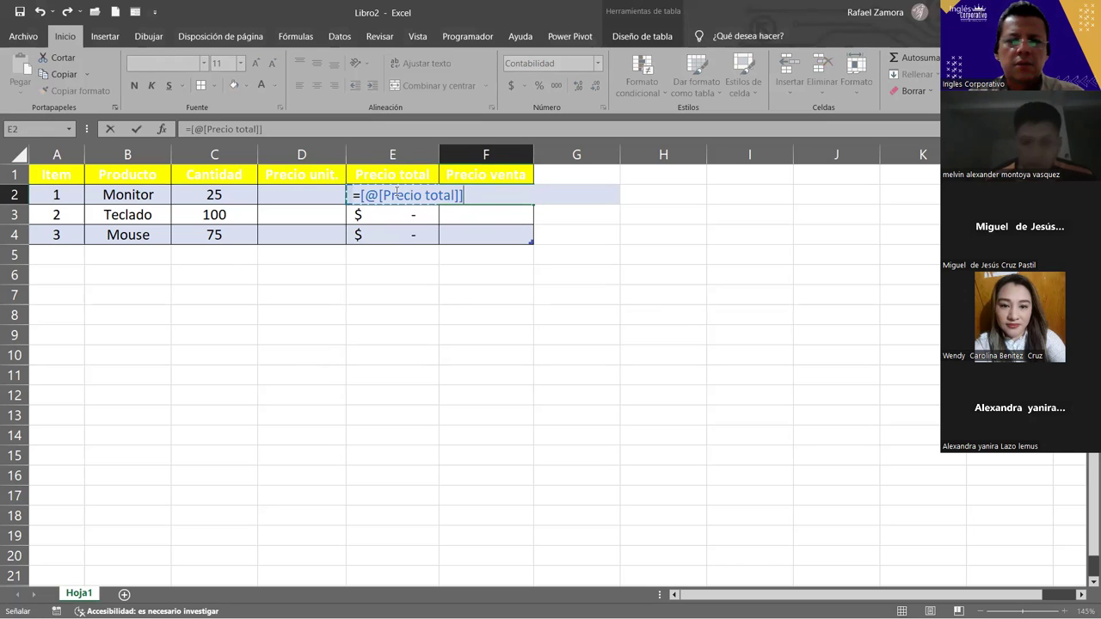
pyautogui.write('+e2')
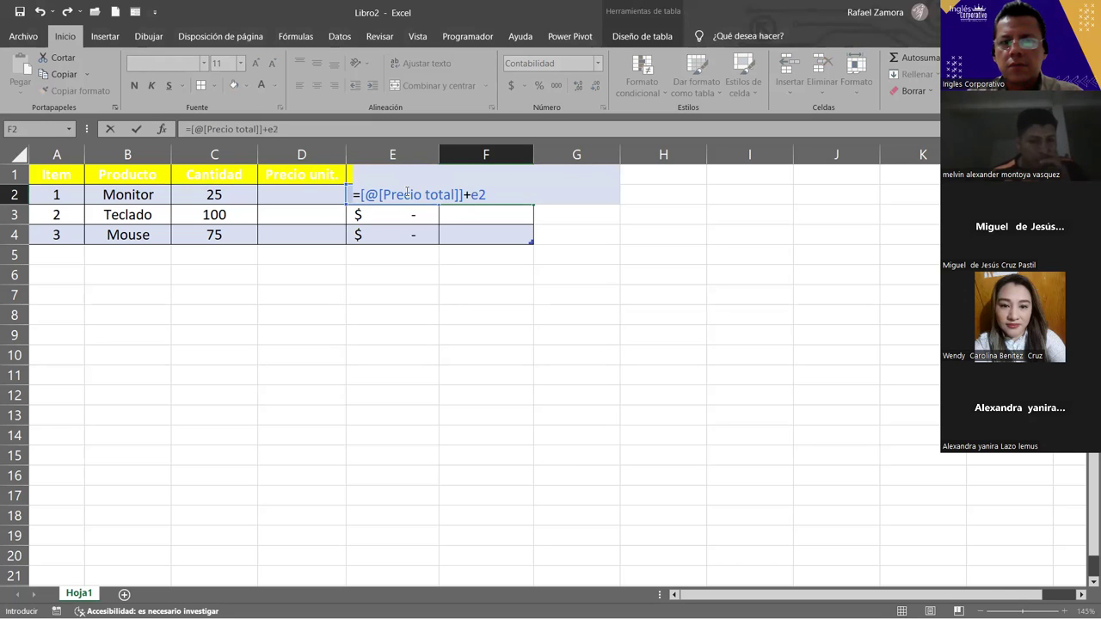
pyautogui.write('*')
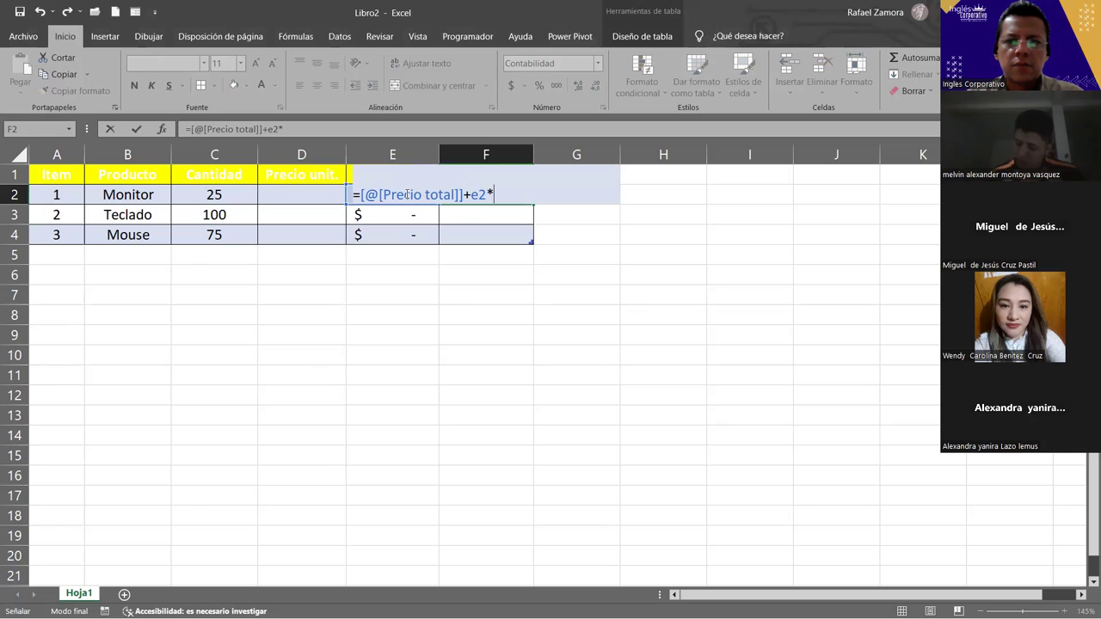
pyautogui.press('pagedown')
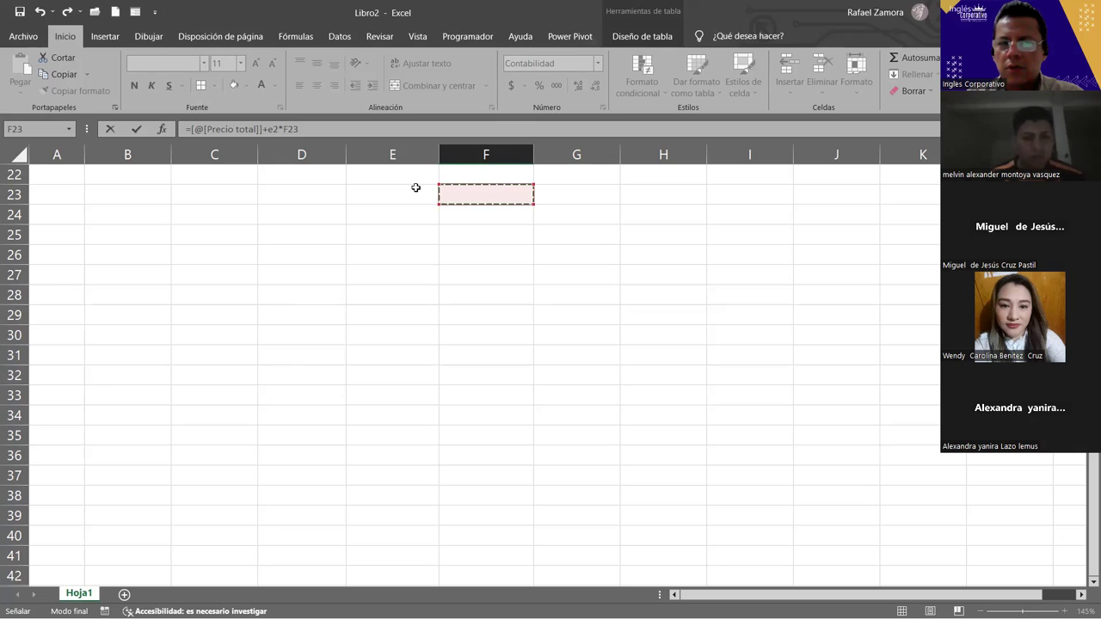
pyautogui.scroll(7, 379, 288)
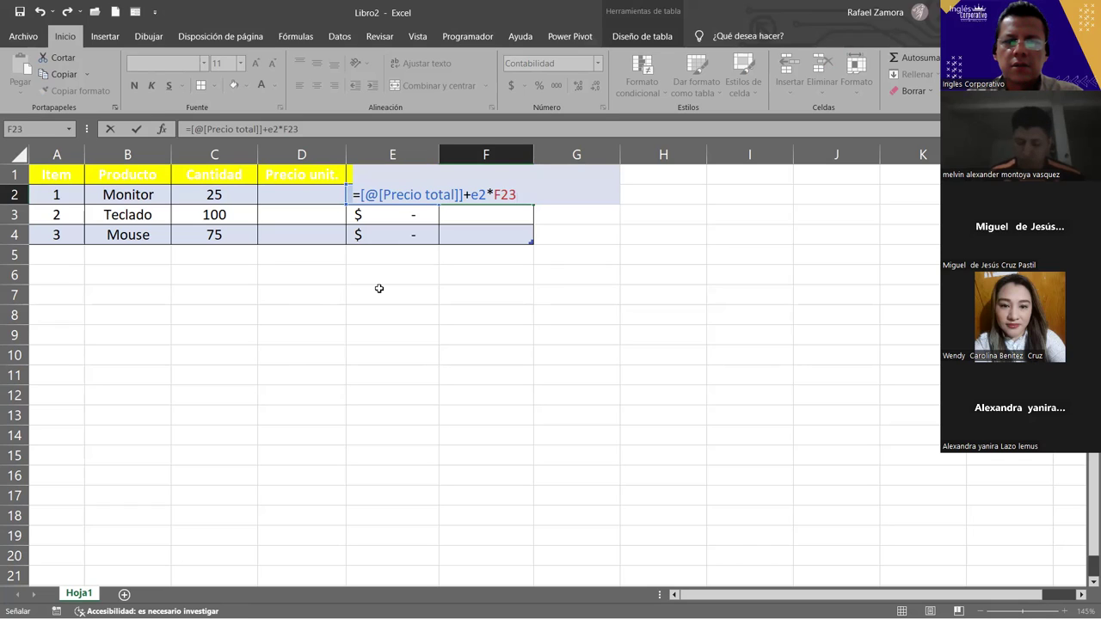
pyautogui.press('BackSpace')
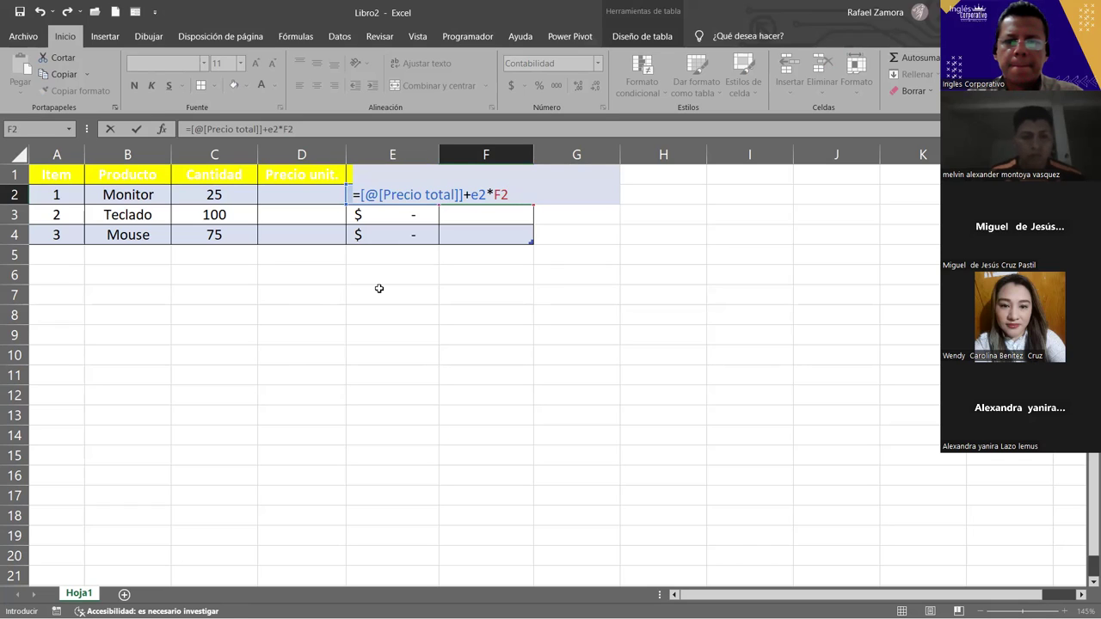
pyautogui.press('BackSpace')
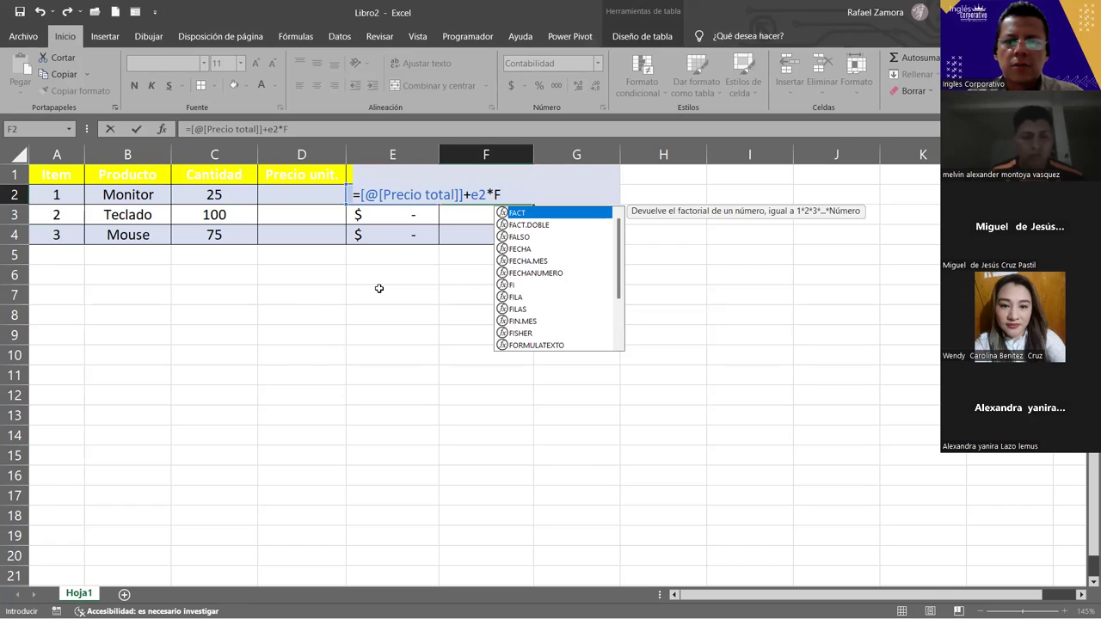
pyautogui.press('BackSpace')
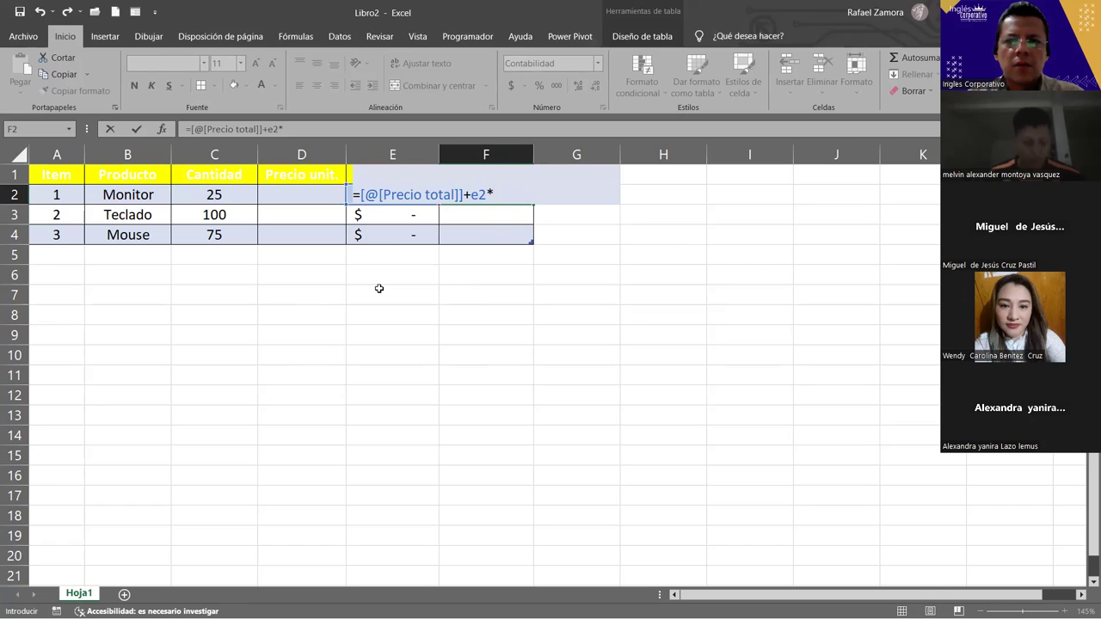
pyautogui.write('z')
pyautogui.press('BackSpace')
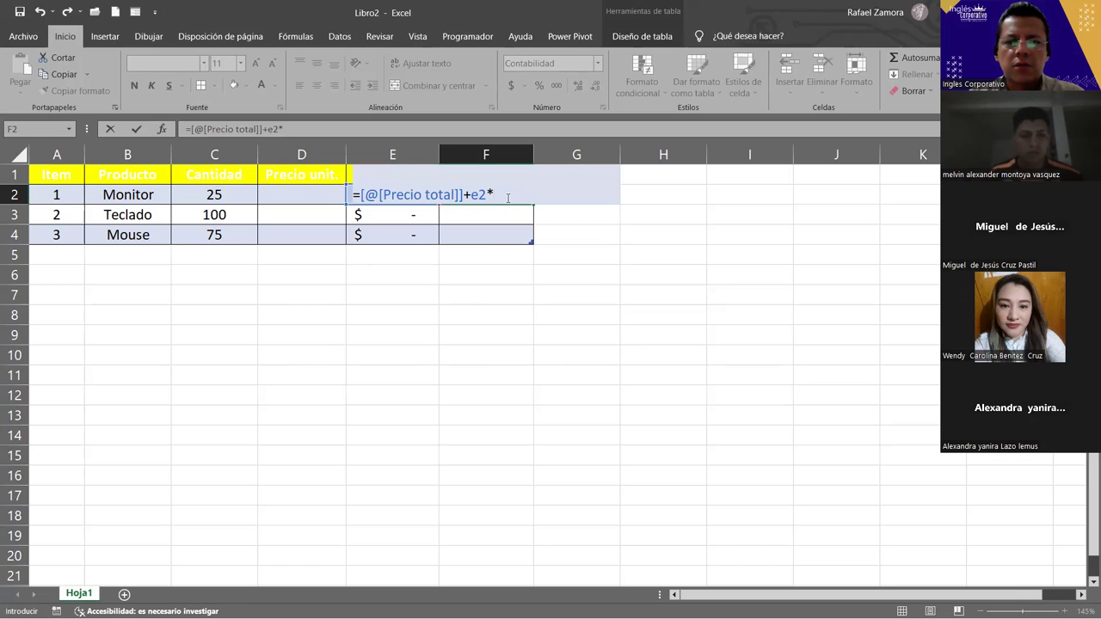
pyautogui.write('13%5')
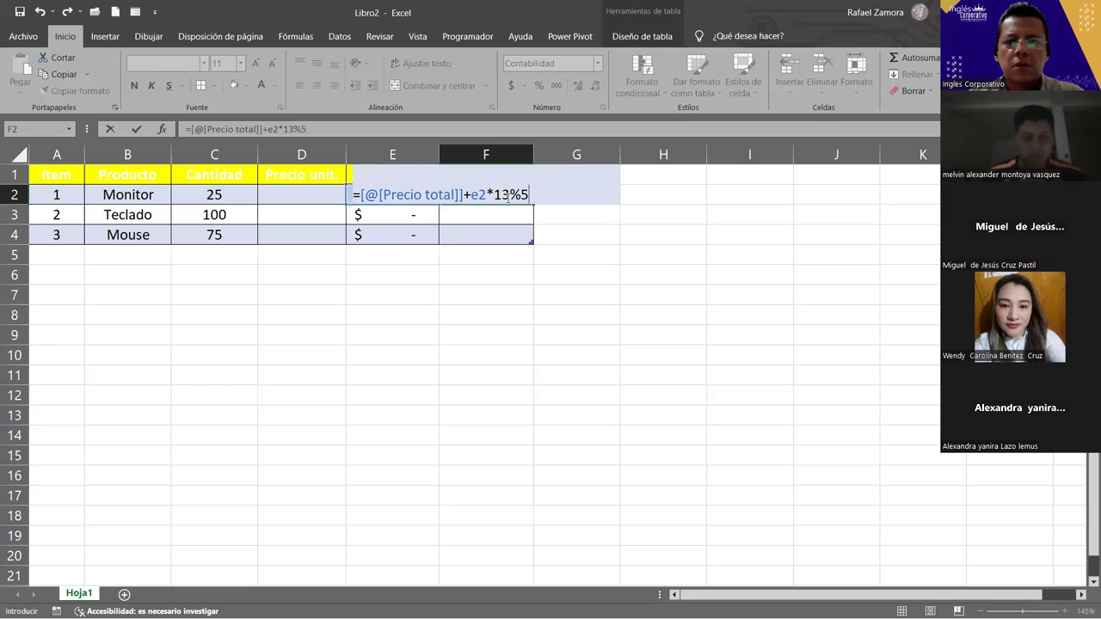
pyautogui.press('BackSpace')
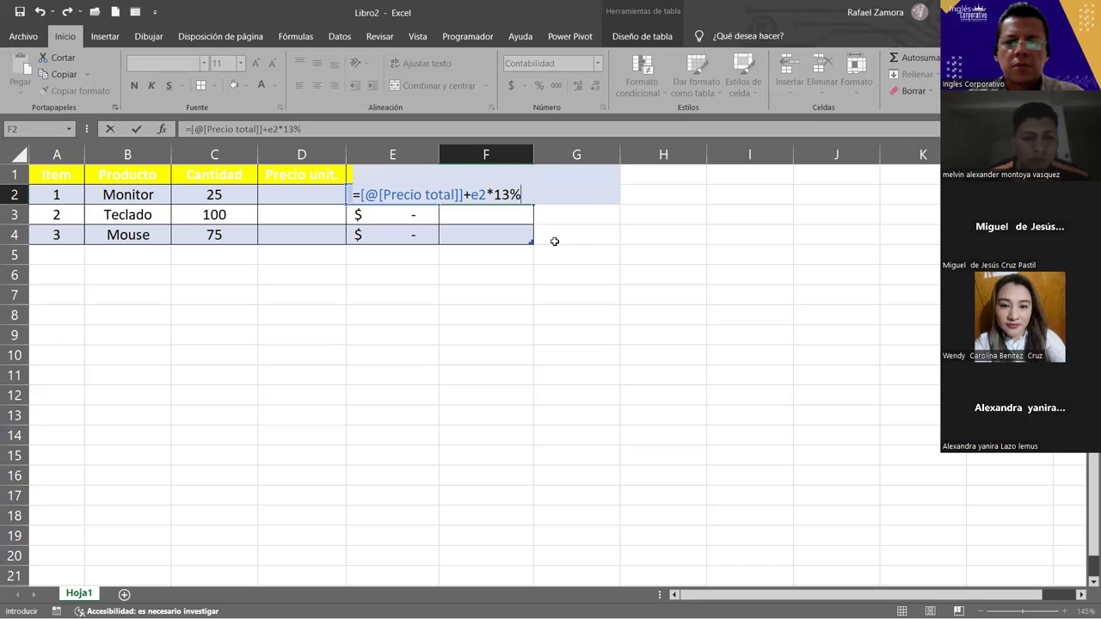
pyautogui.press('Return')
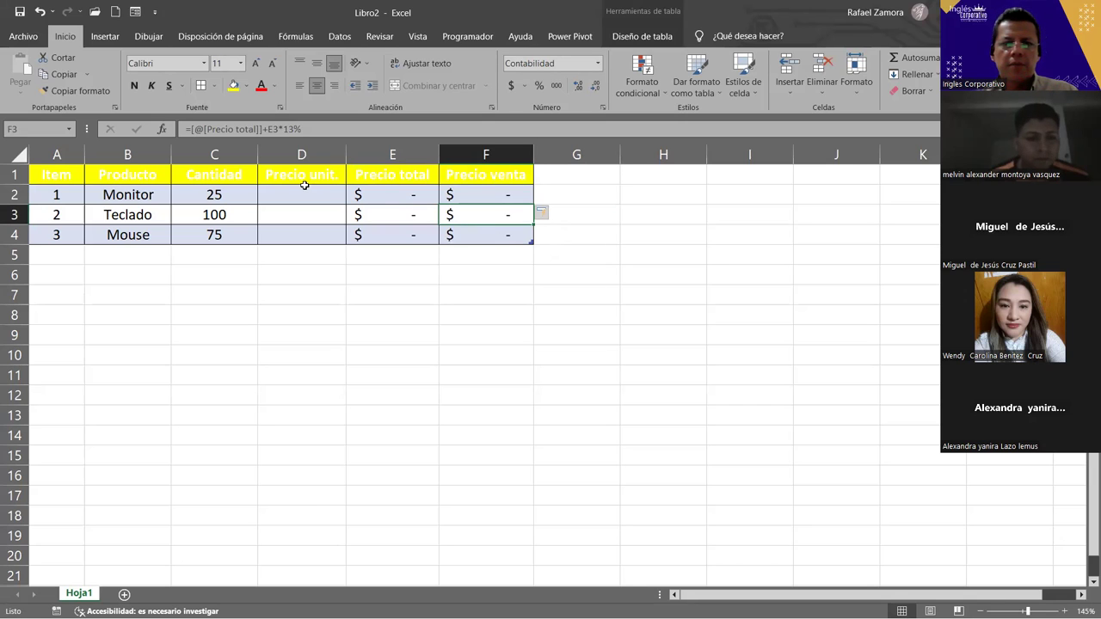
# - Test the price formulas with a unit price of 100 for Monitor in D2, and clear that cell
pyautogui.click(302, 185)
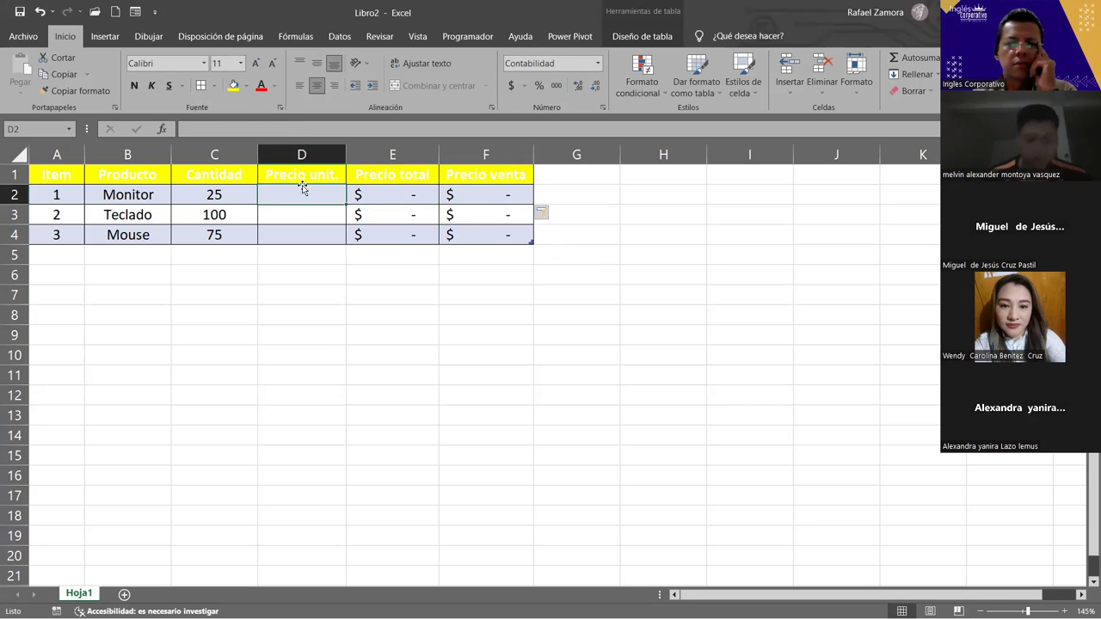
pyautogui.write('100')
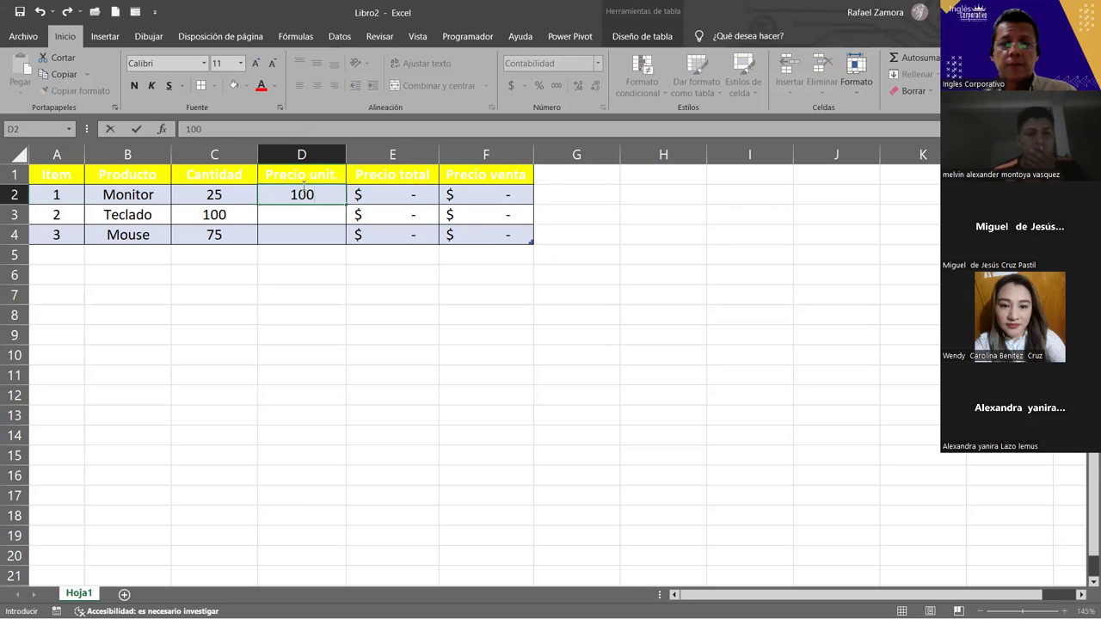
pyautogui.press('Return')
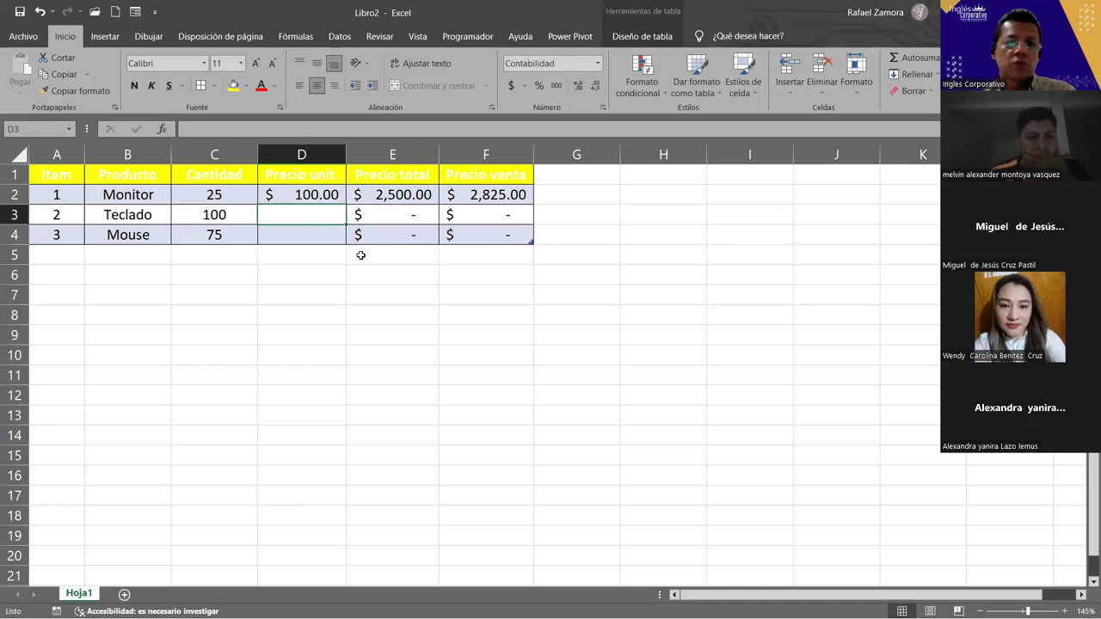
pyautogui.click(320, 196)
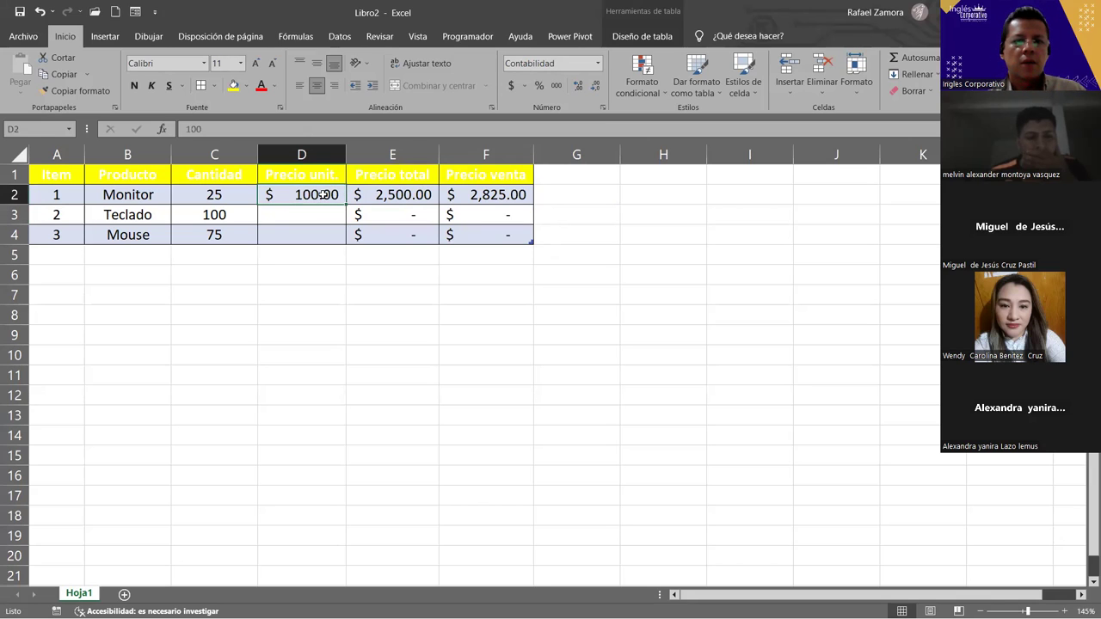
pyautogui.doubleClick(319, 196)
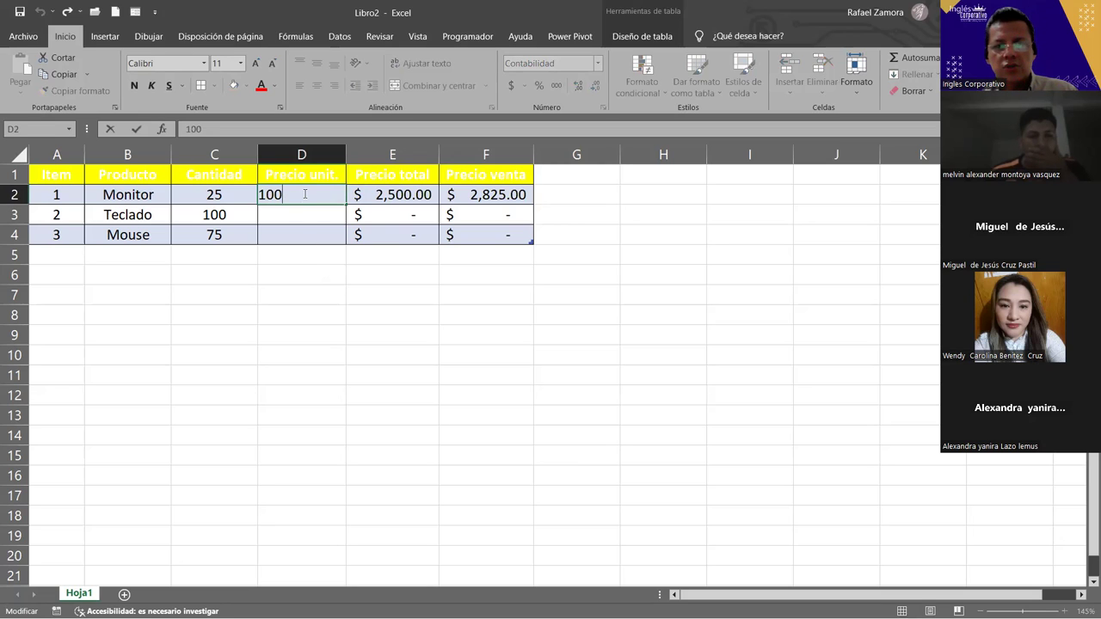
pyautogui.press('BackSpace')
pyautogui.press('BackSpace')
pyautogui.press('BackSpace')
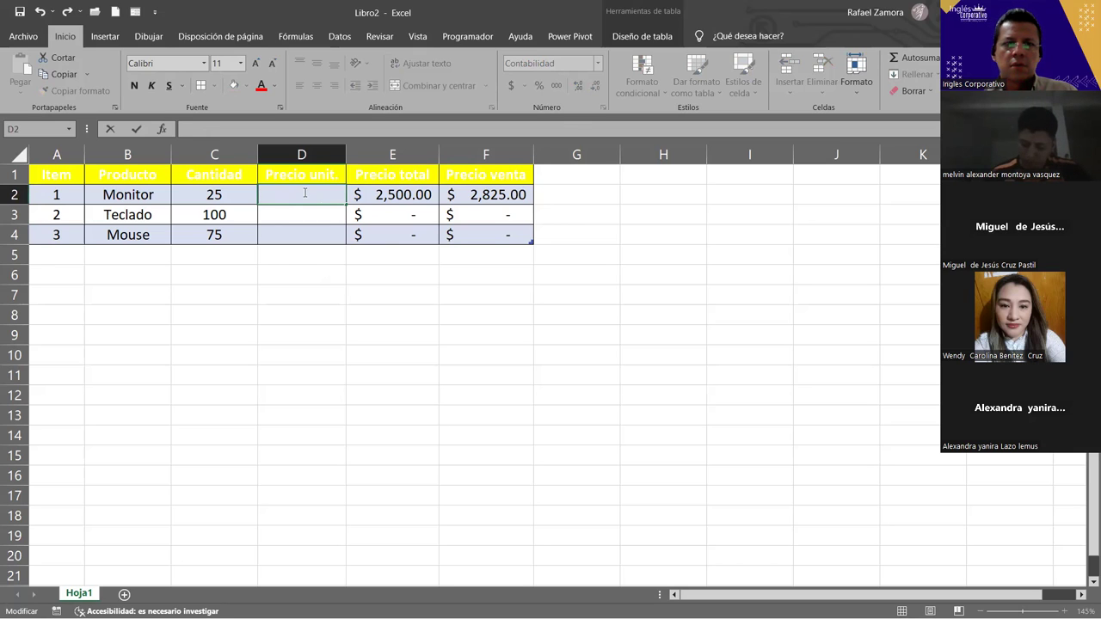
pyautogui.press('Return')
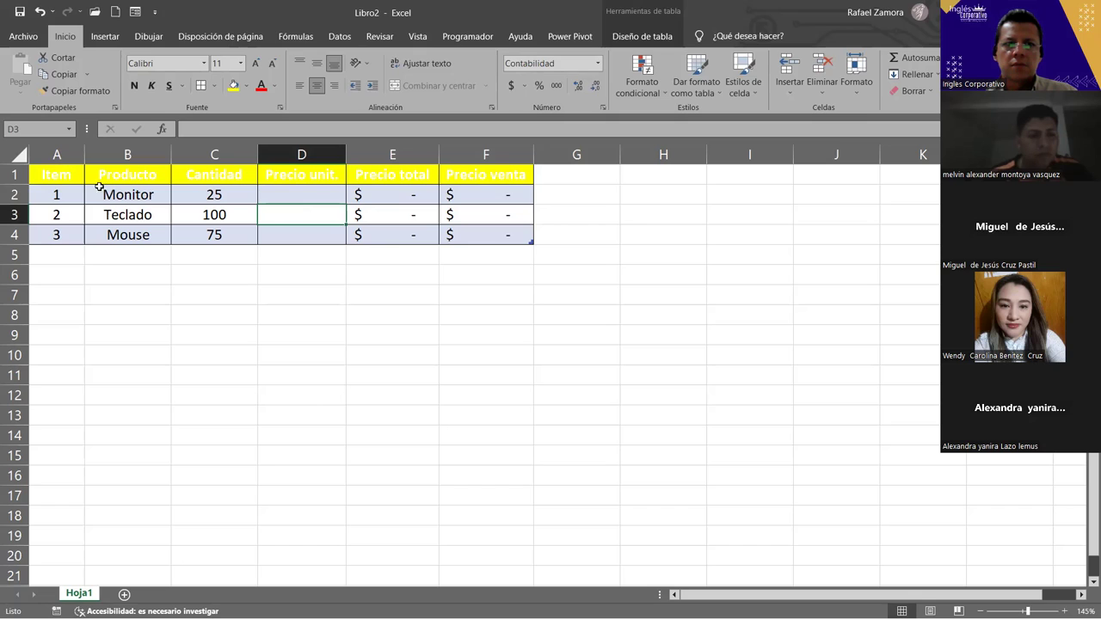
# - Open the product table's data entry form and save a Precio unit. of 50 for the Monitor record
pyautogui.click(263, 189)
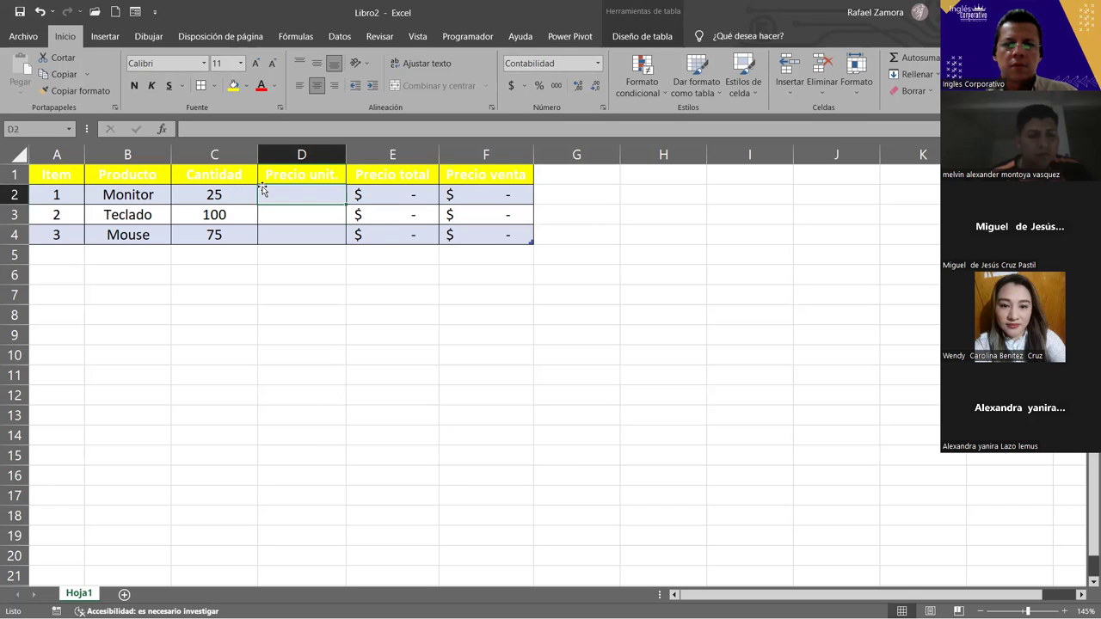
pyautogui.click(138, 12)
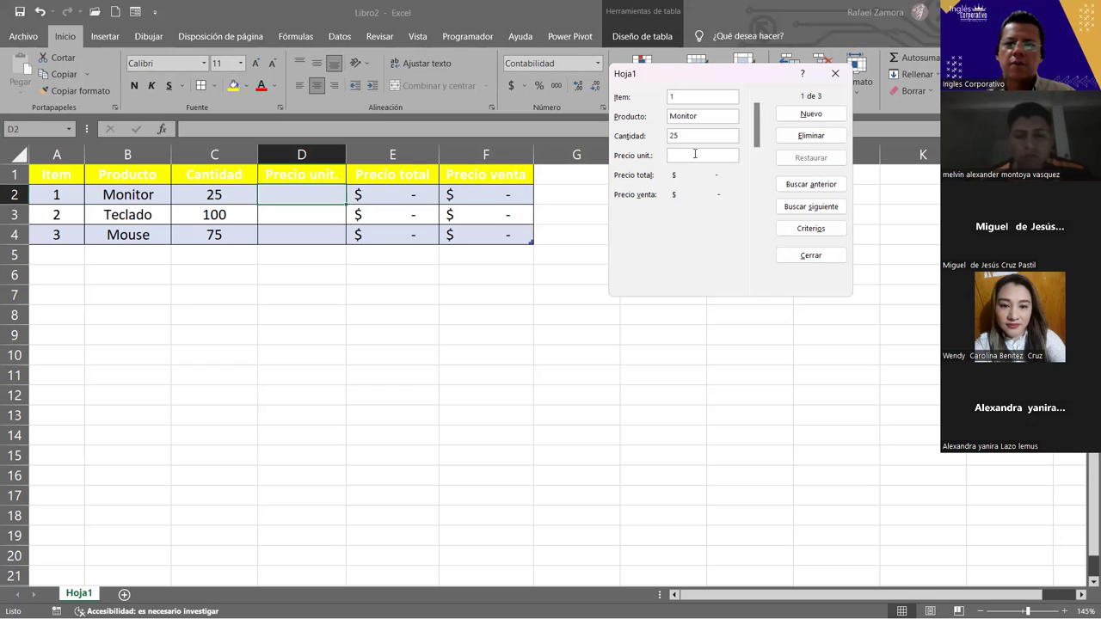
pyautogui.click(695, 154)
pyautogui.write('50')
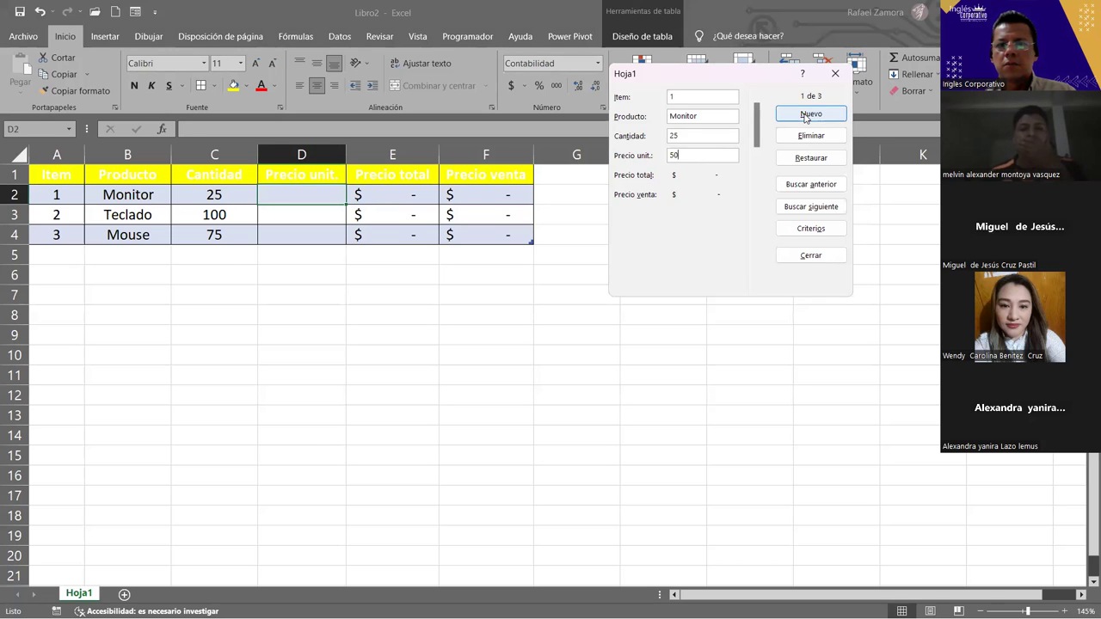
pyautogui.click(805, 117)
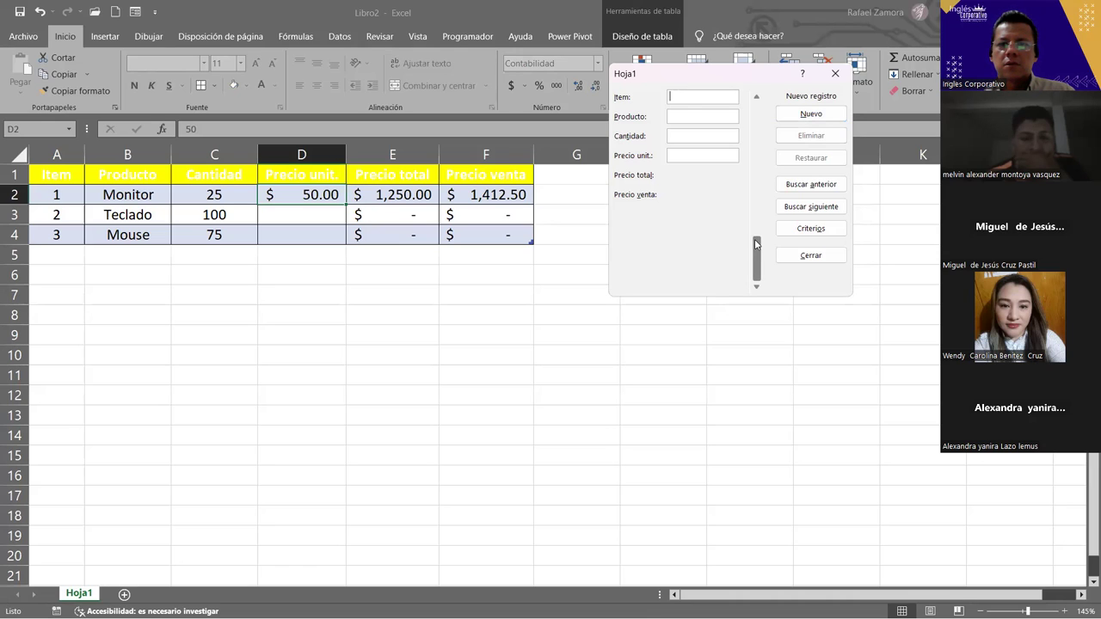
# - Go to the Teclado record in the data form and save its Precio unit. as 80
pyautogui.moveTo(758, 248); pyautogui.dragTo(753, 118)
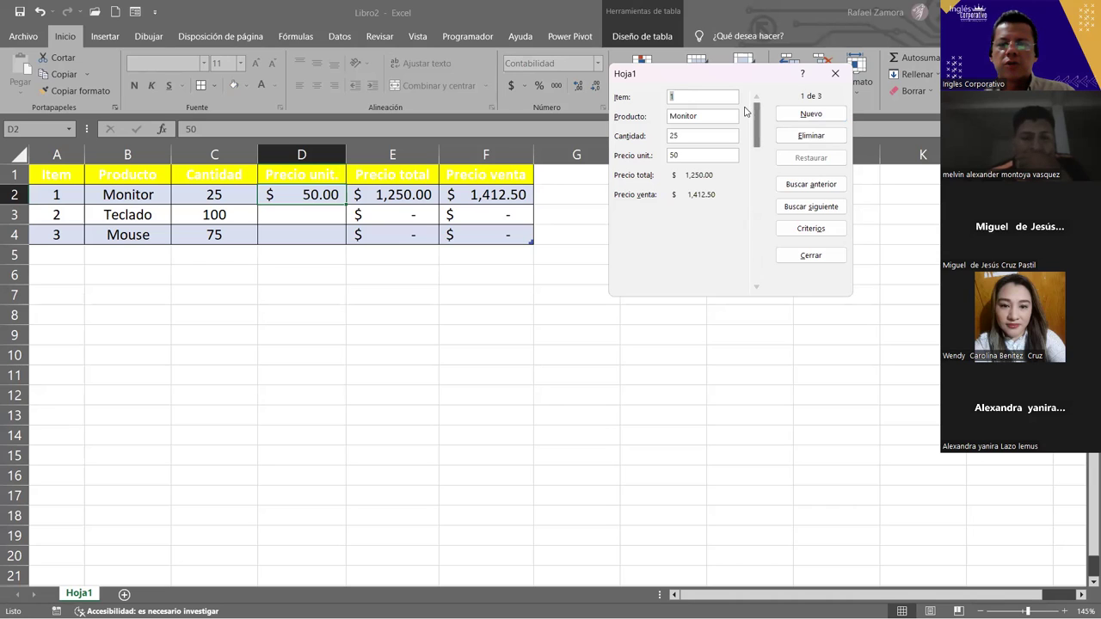
pyautogui.click(755, 152)
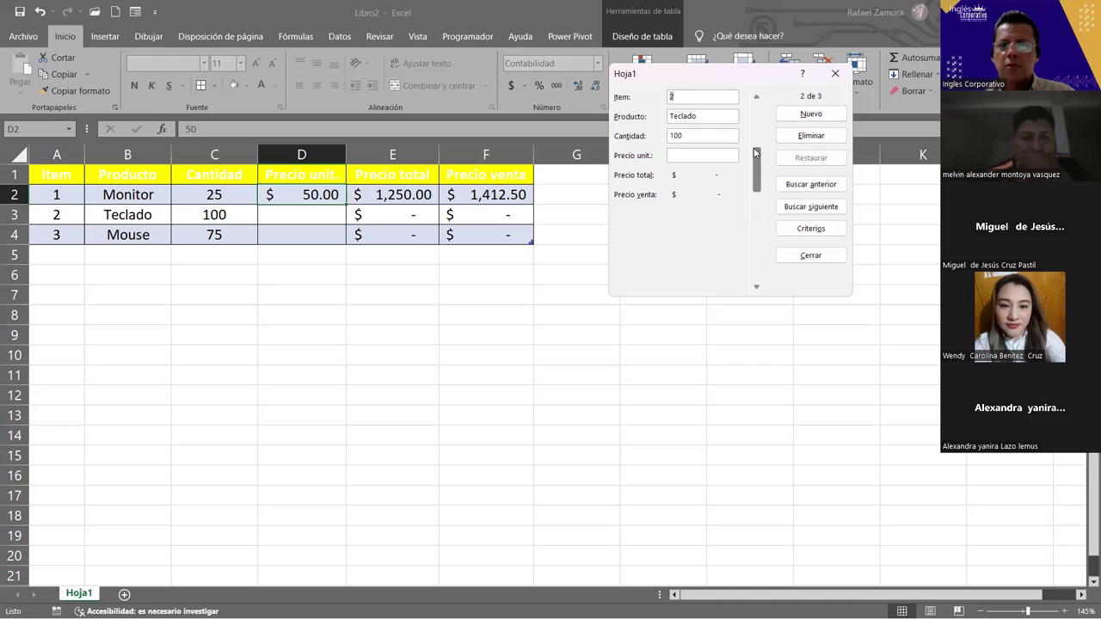
pyautogui.click(701, 155)
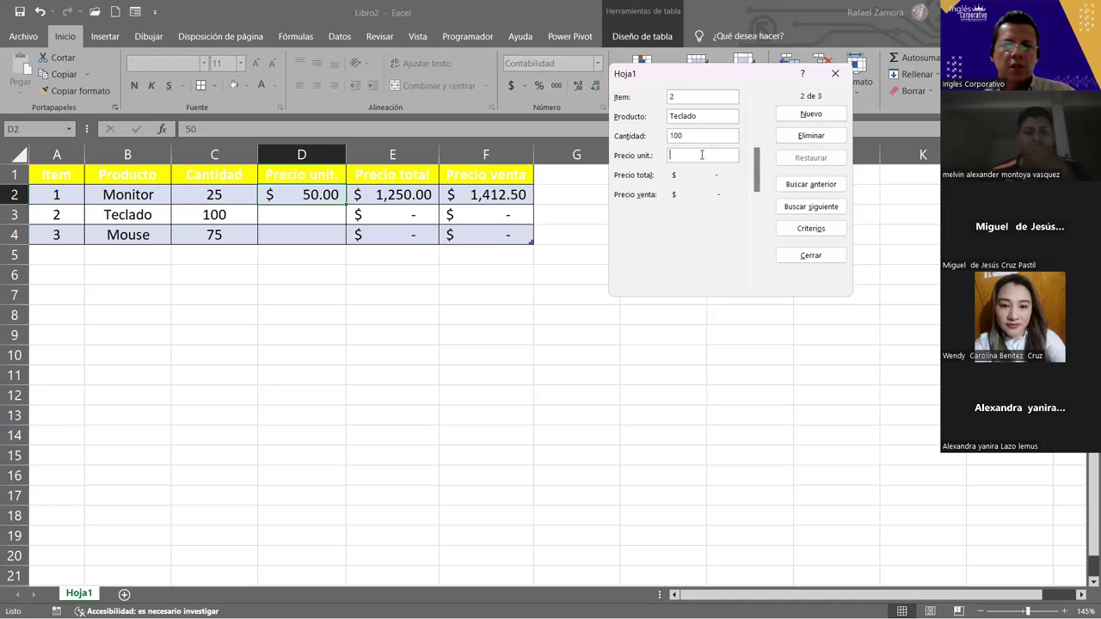
pyautogui.write('80')
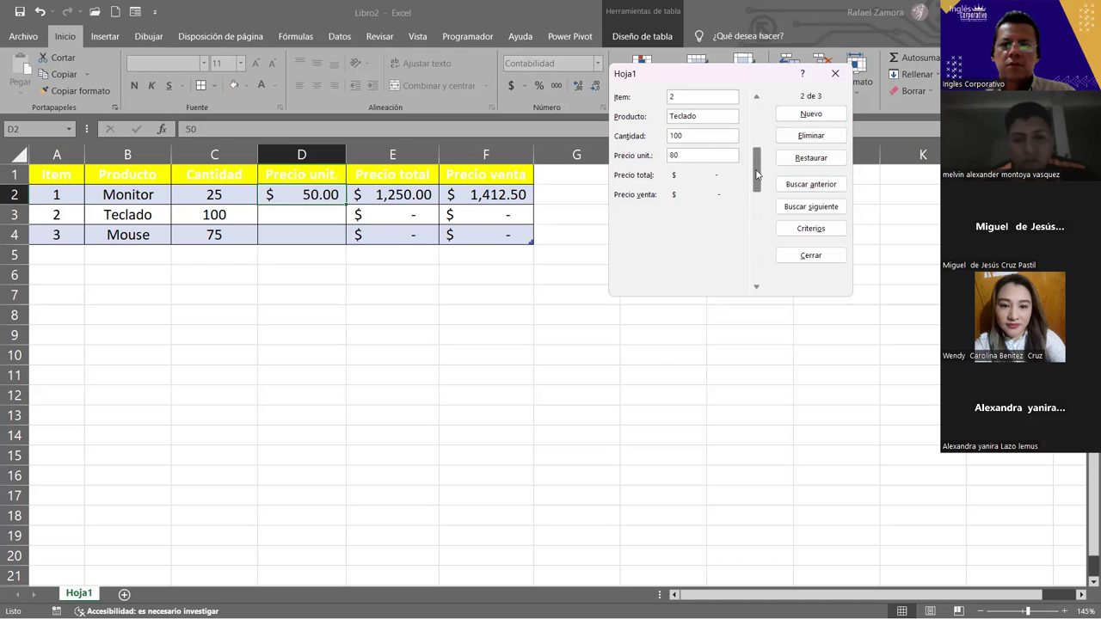
pyautogui.click(757, 178)
pyautogui.moveTo(757, 178); pyautogui.dragTo(756, 188)
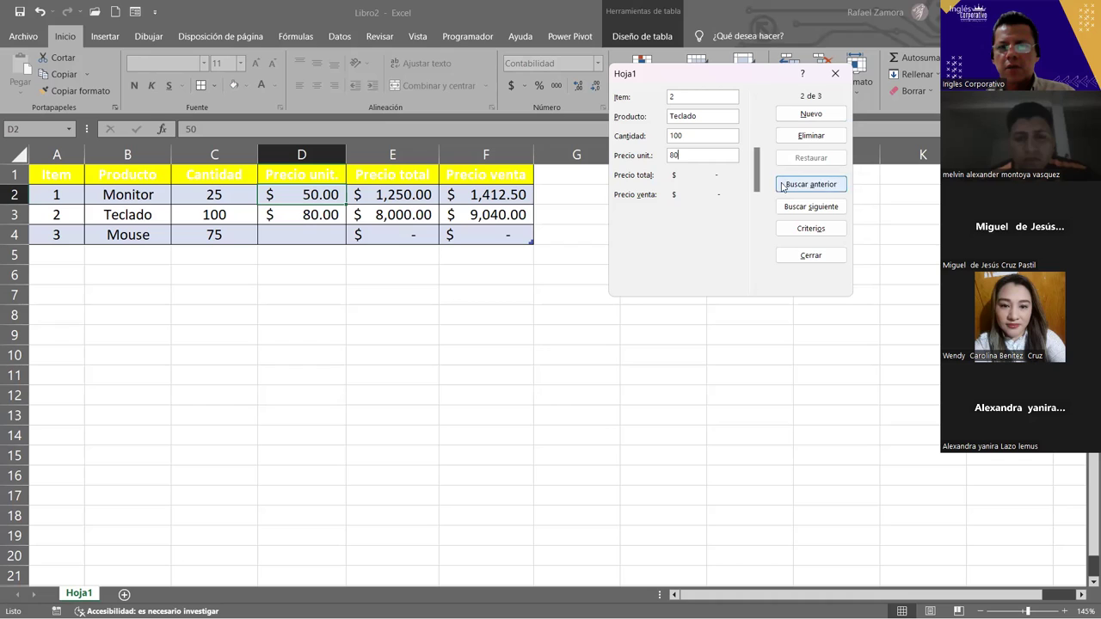
# - Go to the Mouse record in the data form and set its Precio unit. to 150
pyautogui.click(757, 289)
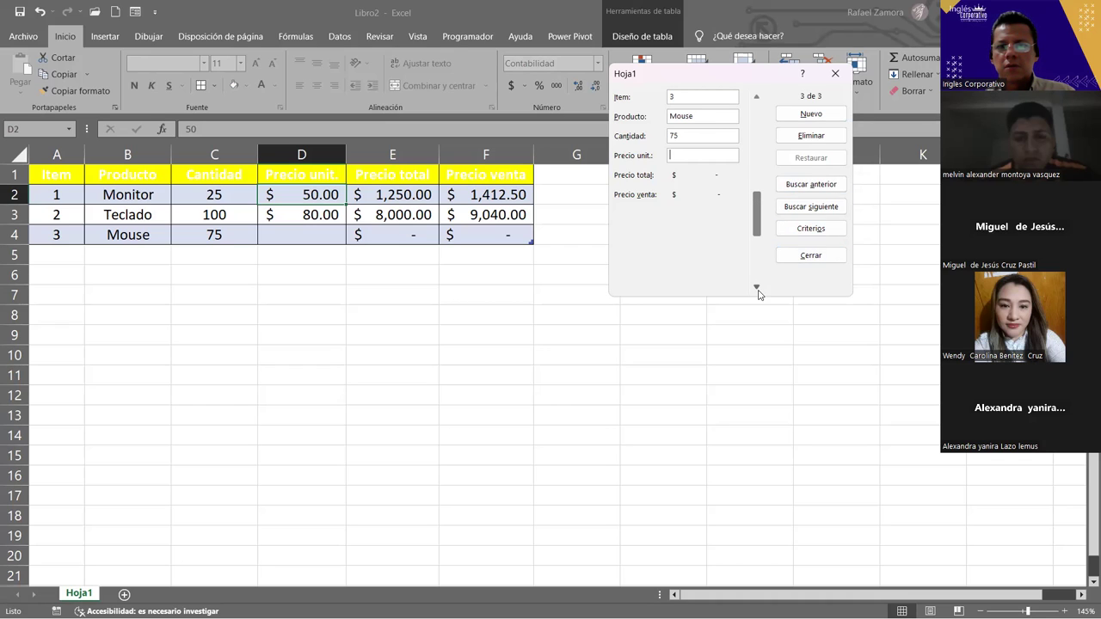
pyautogui.click(678, 155)
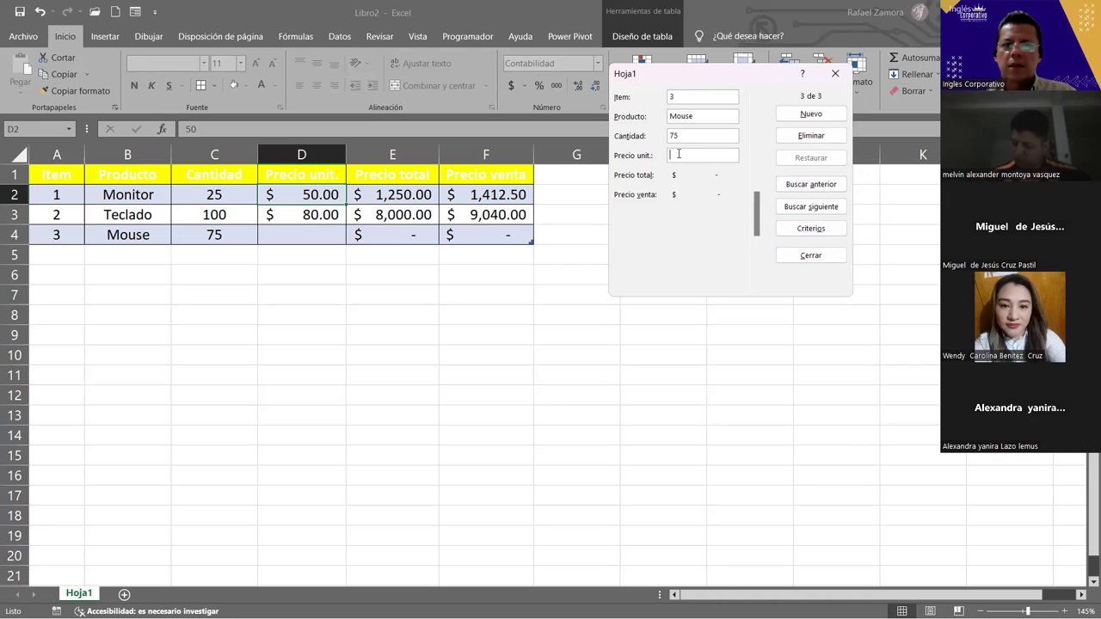
pyautogui.write('150')
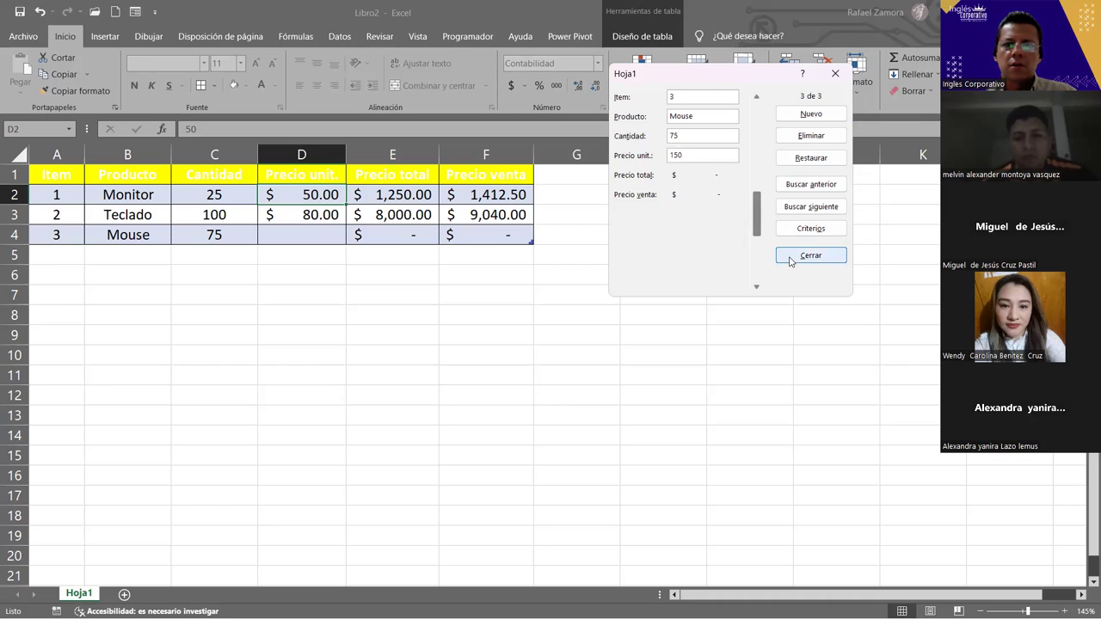
# - Add a new record in the data form with Item 4, Producto memoria, Cantidad 12 and Precio unit. 5
pyautogui.click(805, 116)
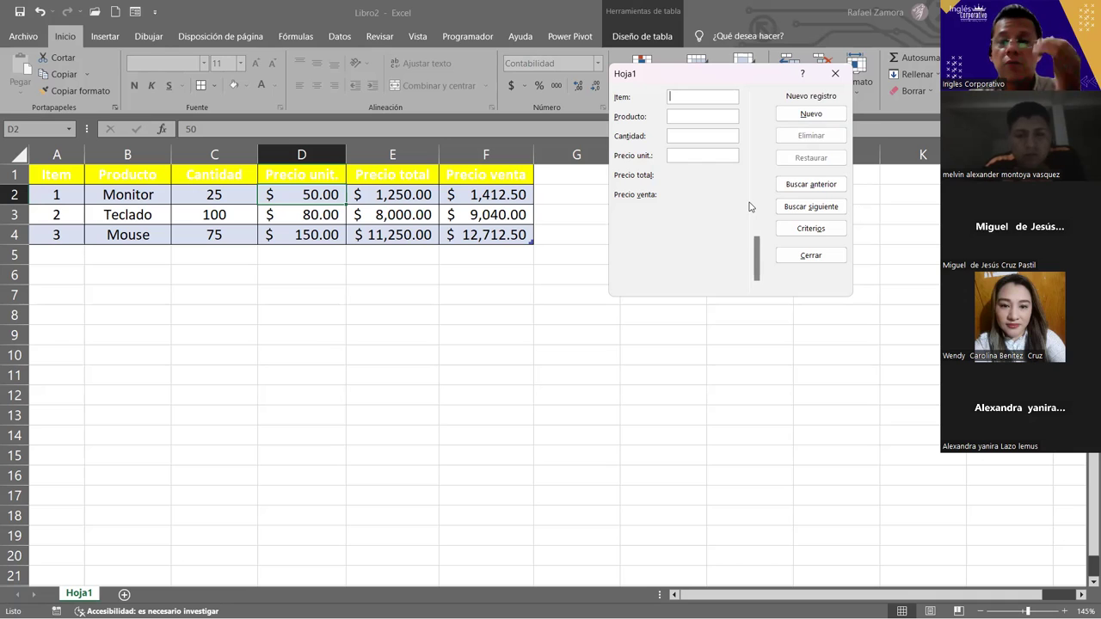
pyautogui.write('4')
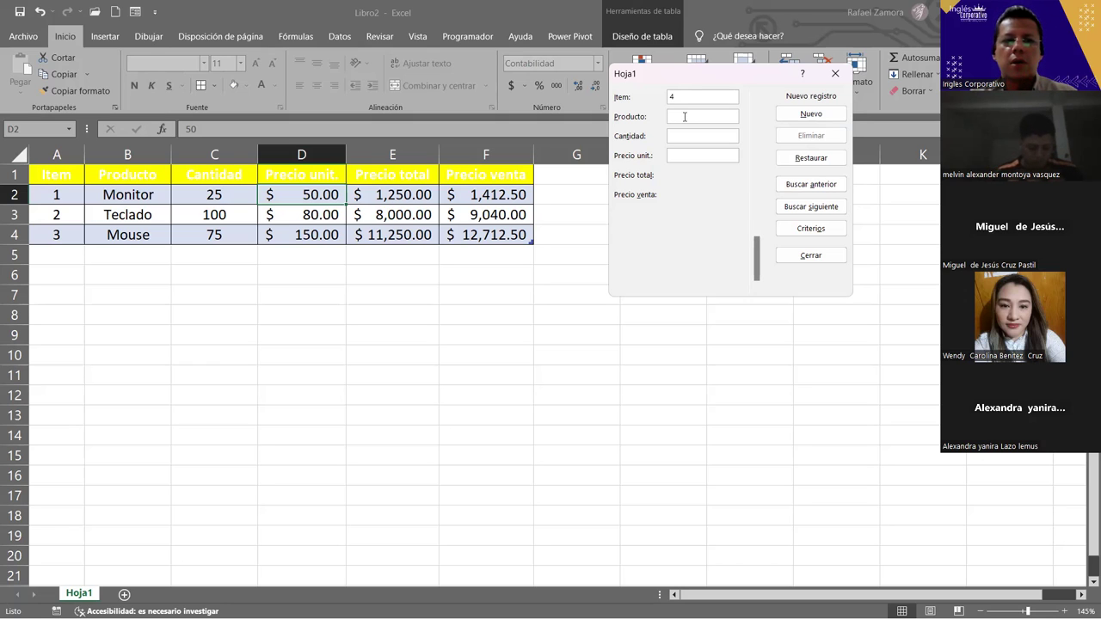
pyautogui.write('memoria')
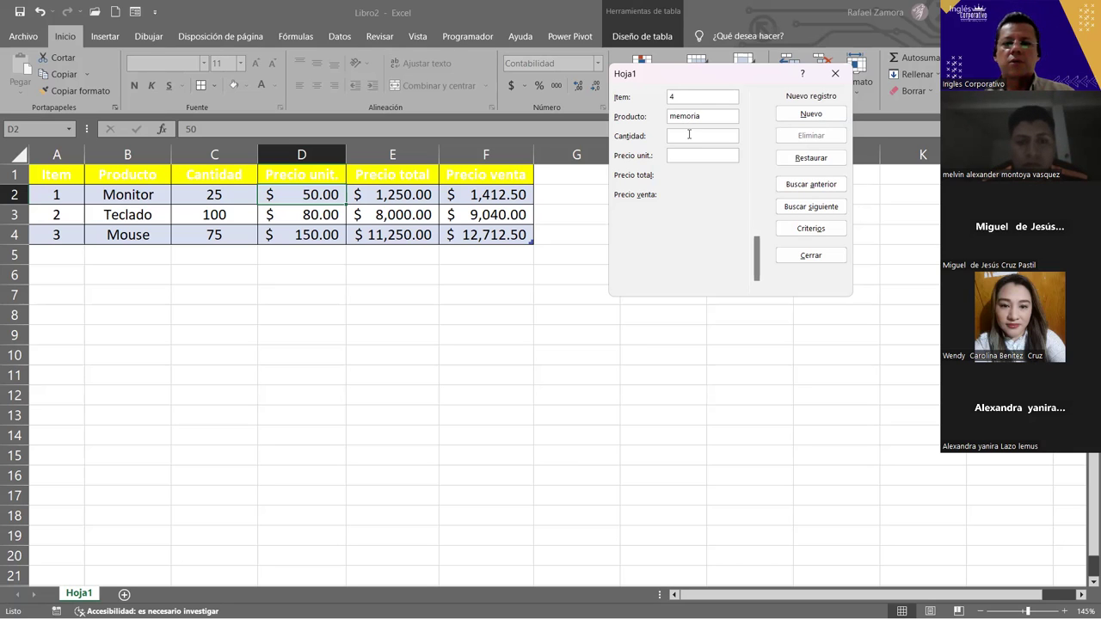
pyautogui.write('12')
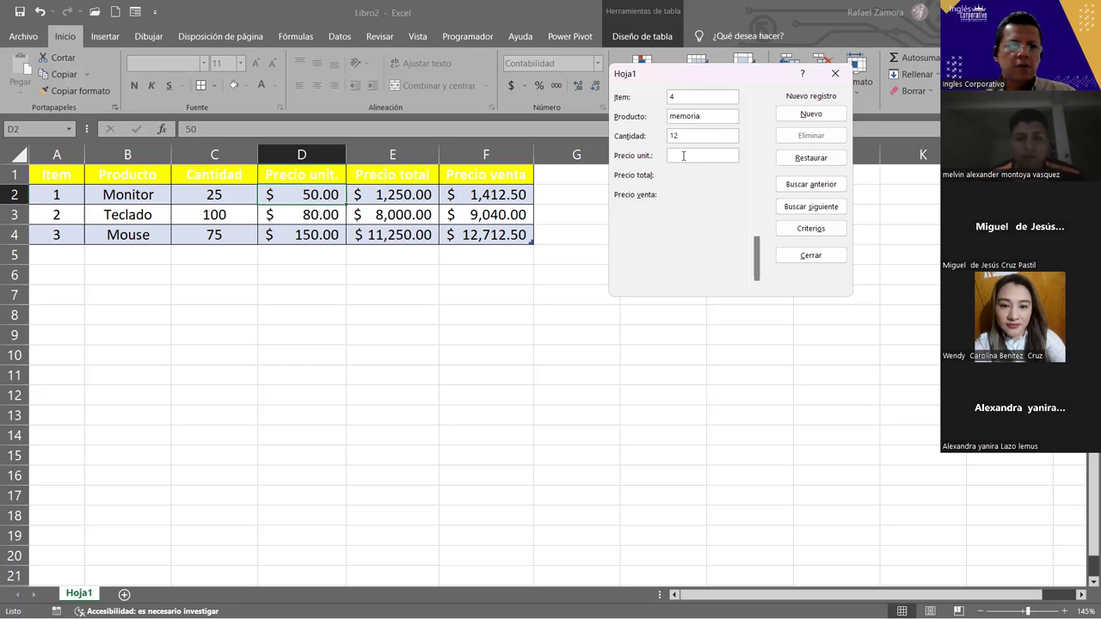
pyautogui.write('5')
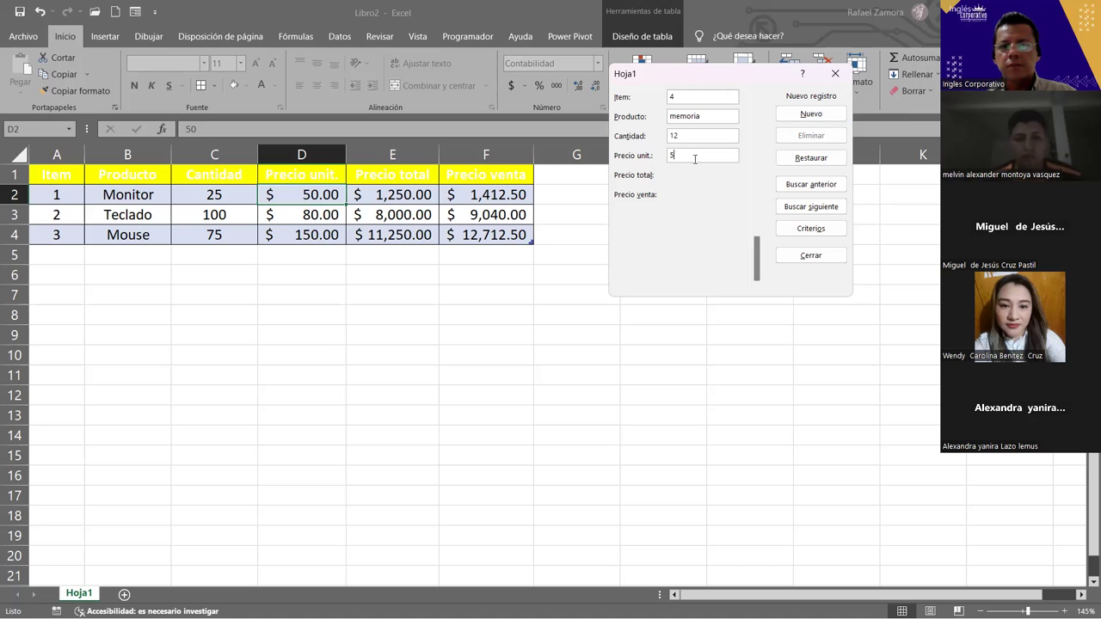
pyautogui.click(792, 116)
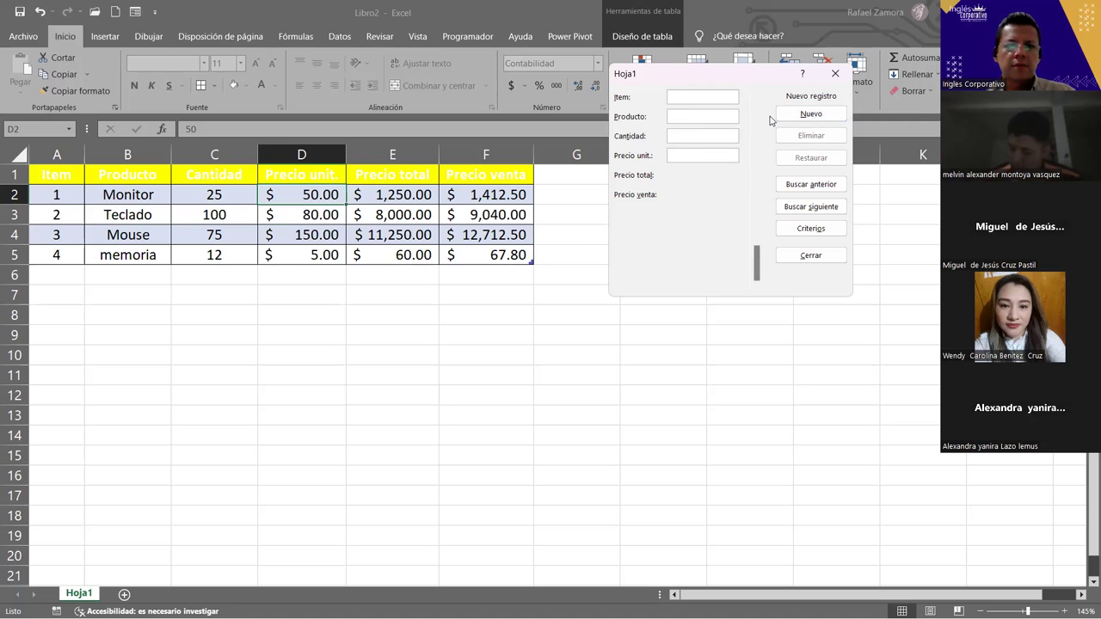
# - Add a record with Item 5, Producto Iimpresor, Cantidad 50 and Precio unit. 200, and close the data form
pyautogui.write('5')
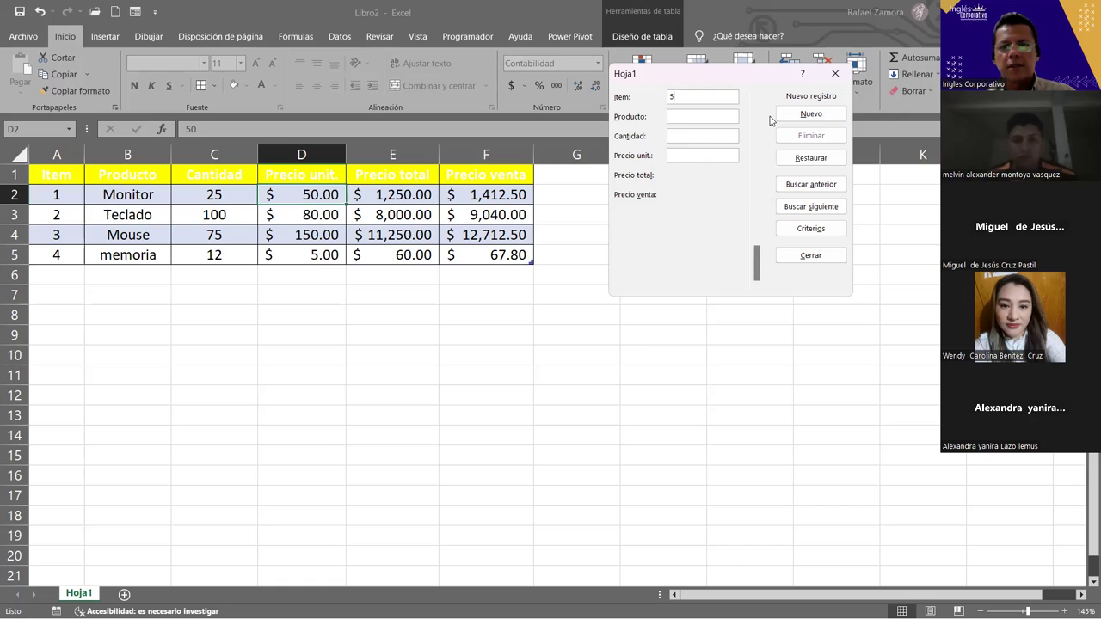
pyautogui.click(690, 118)
pyautogui.write('Ii')
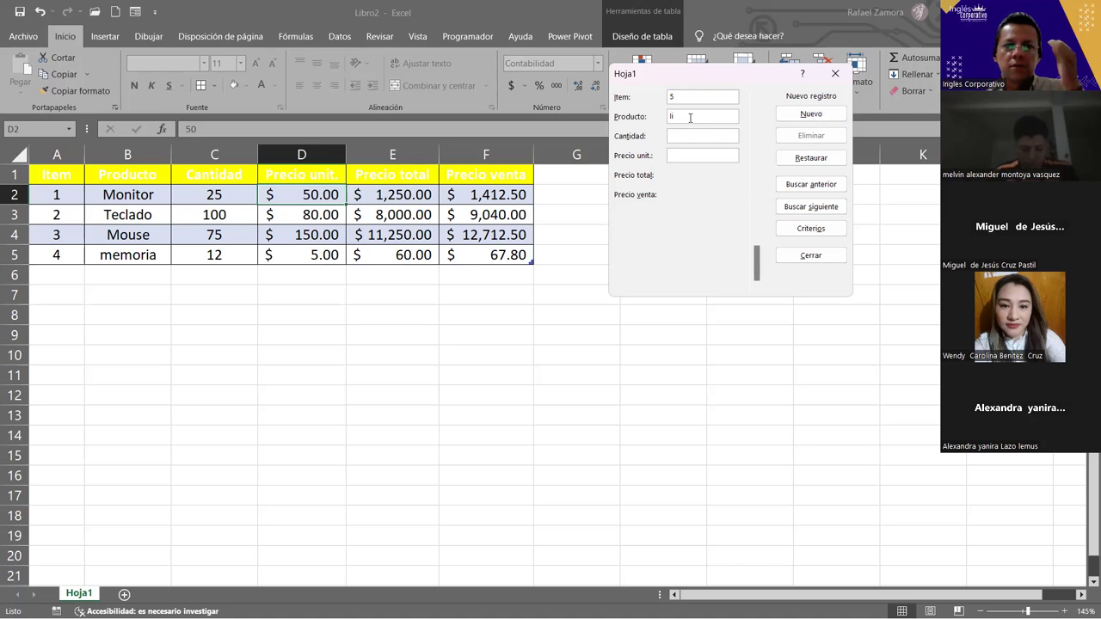
pyautogui.write('mpresor')
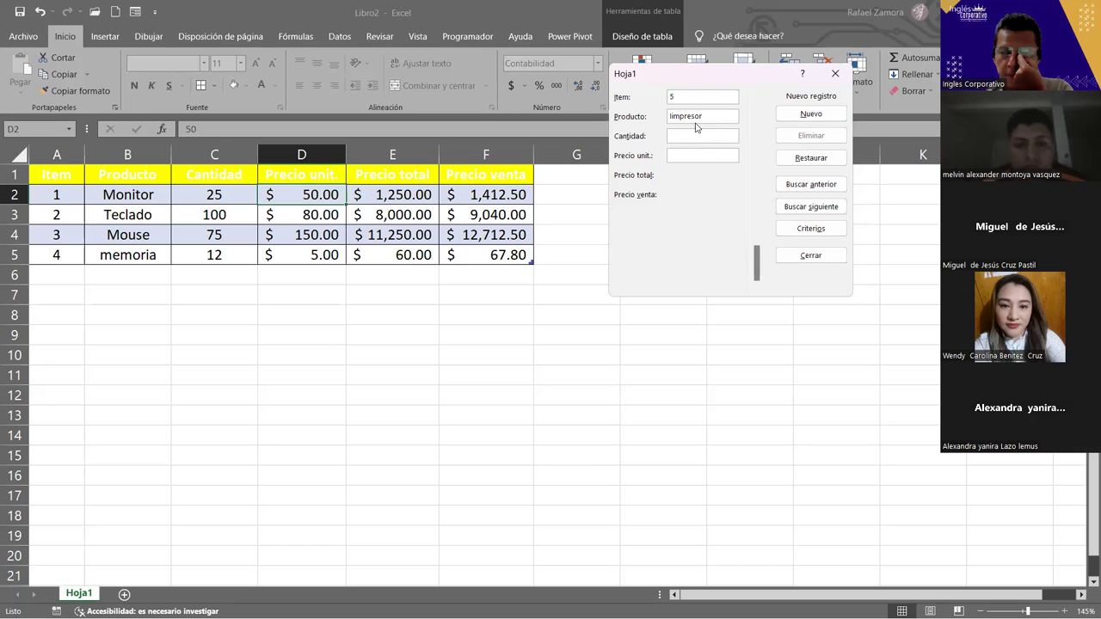
pyautogui.click(682, 133)
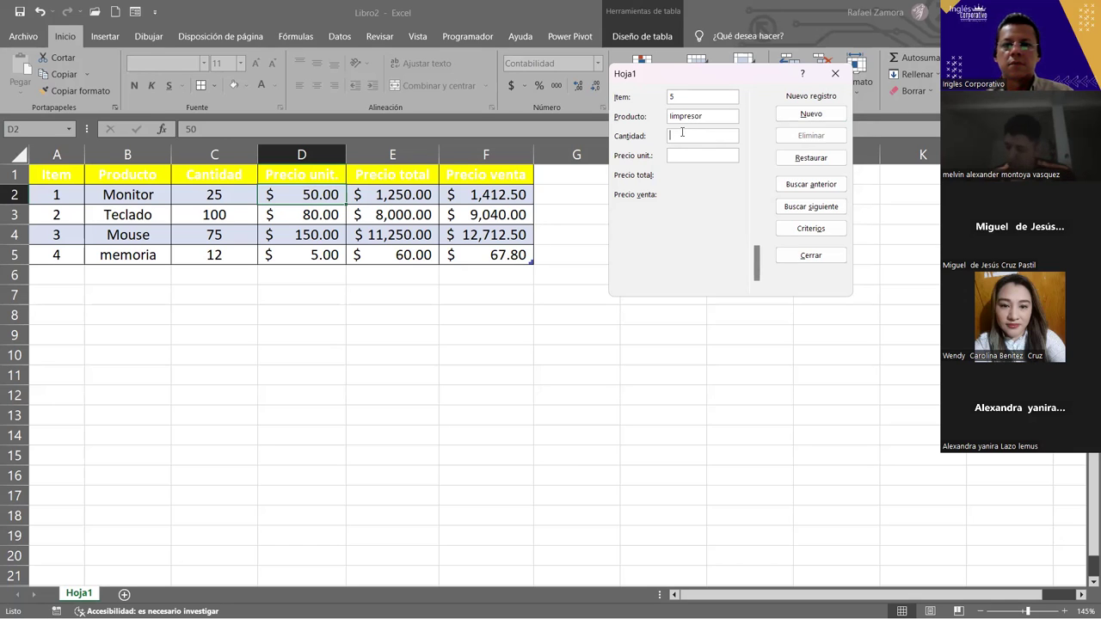
pyautogui.write('50')
pyautogui.click(688, 156)
pyautogui.write('200')
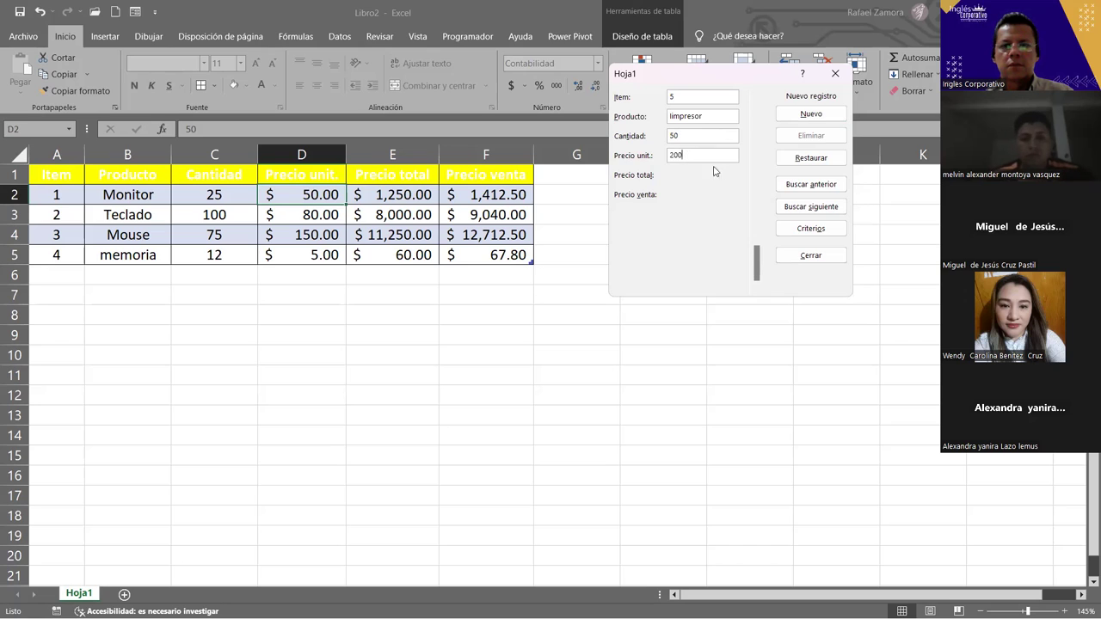
pyautogui.click(799, 115)
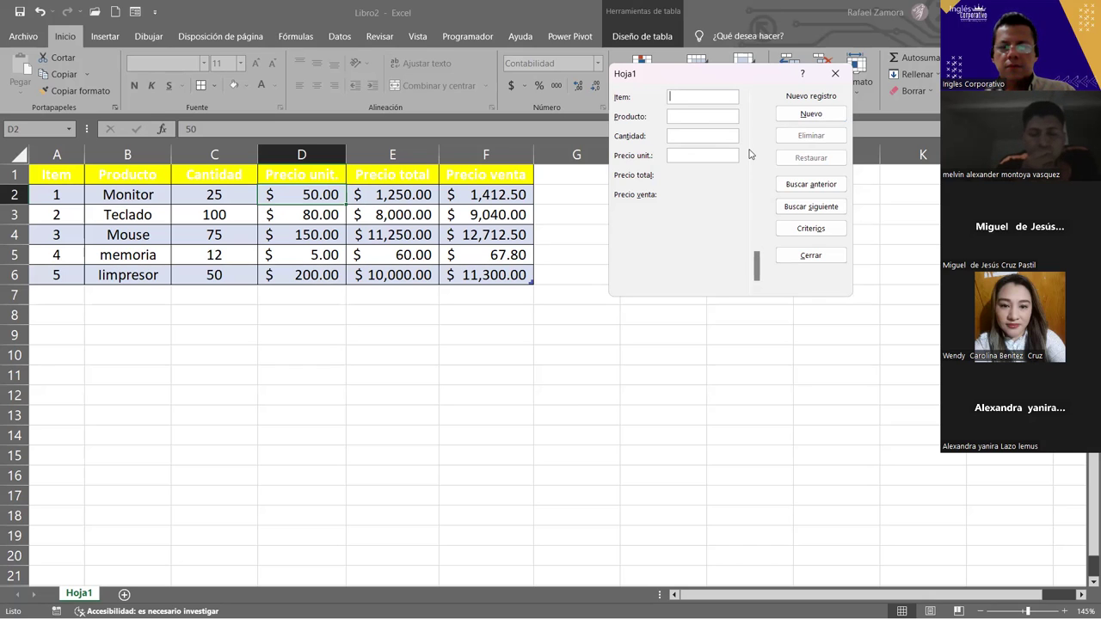
pyautogui.click(804, 255)
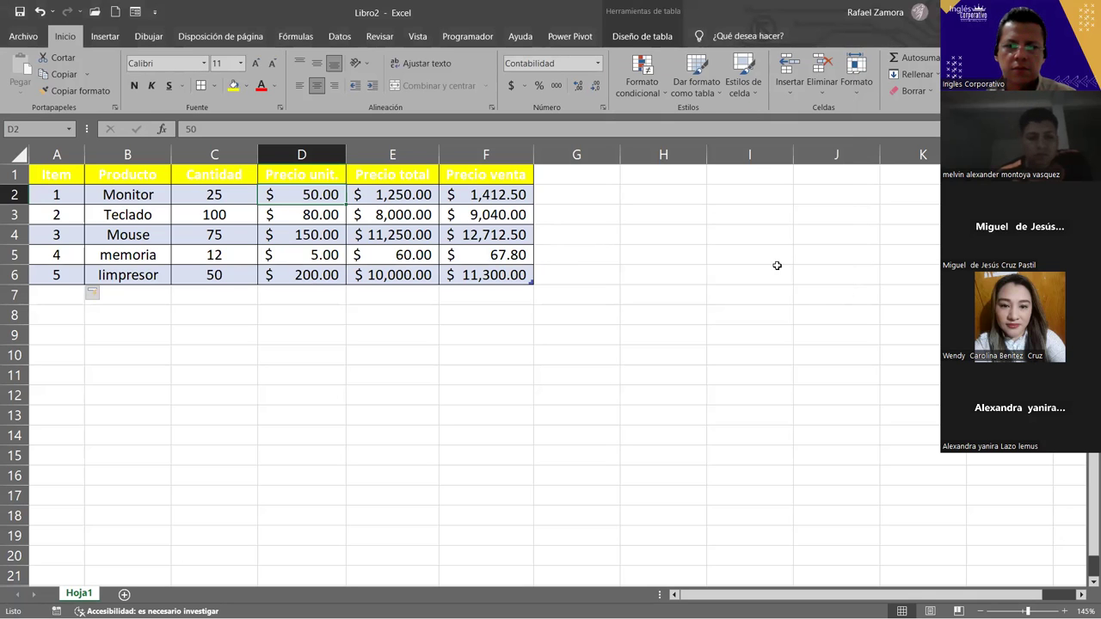
pyautogui.click(529, 395)
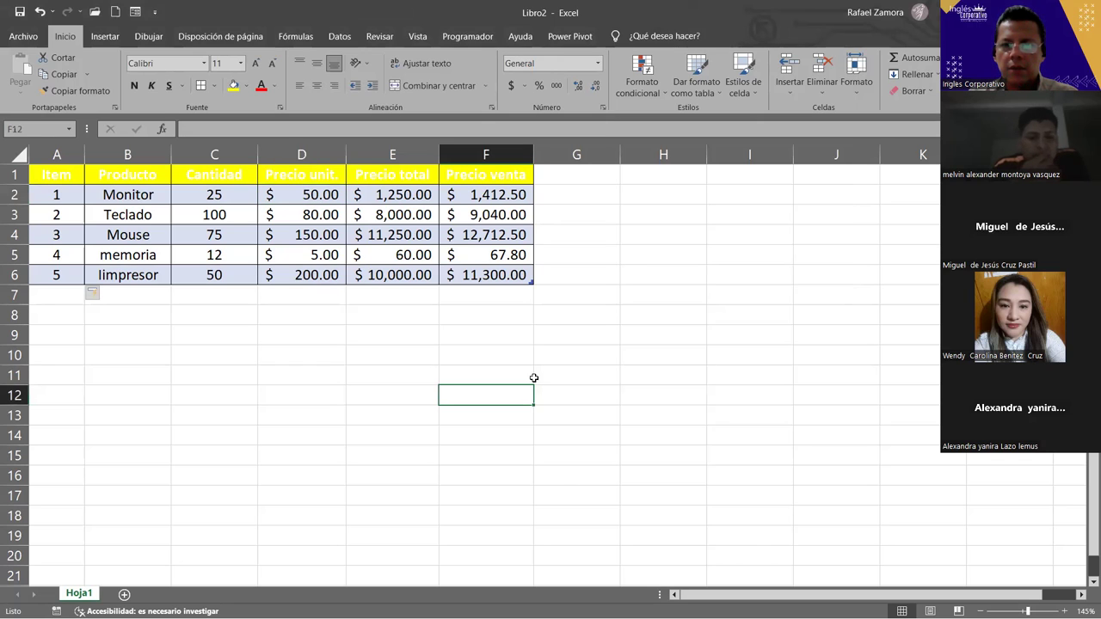
pyautogui.click(411, 401)
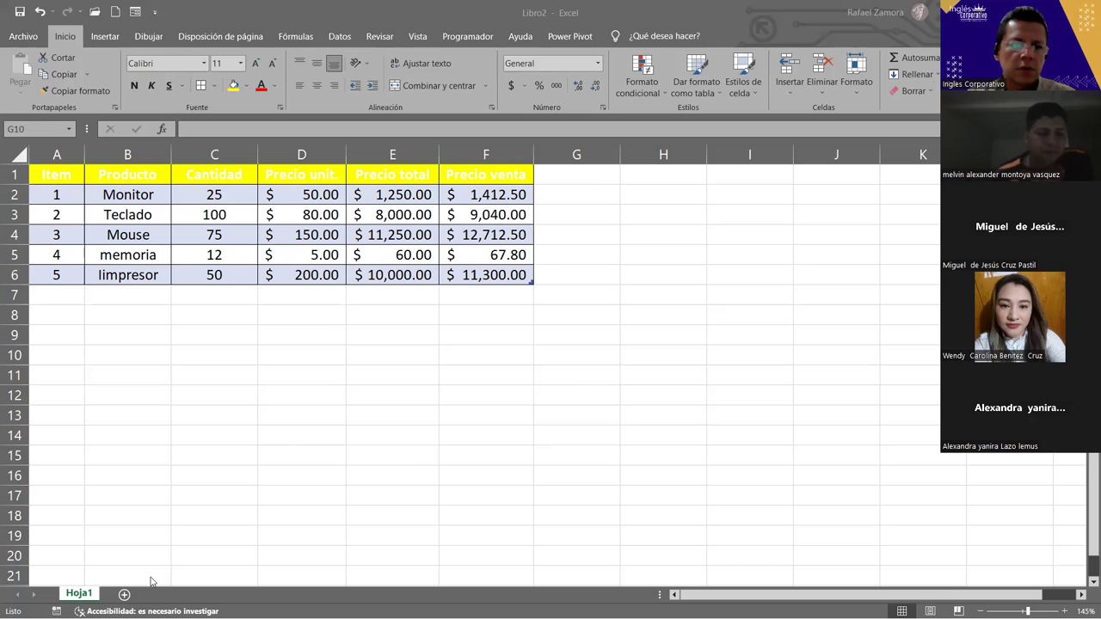
# - On a new worksheet, format B1:E1 as a header row with borders, a light blue fill, centred alignment and bold text
pyautogui.click(124, 594)
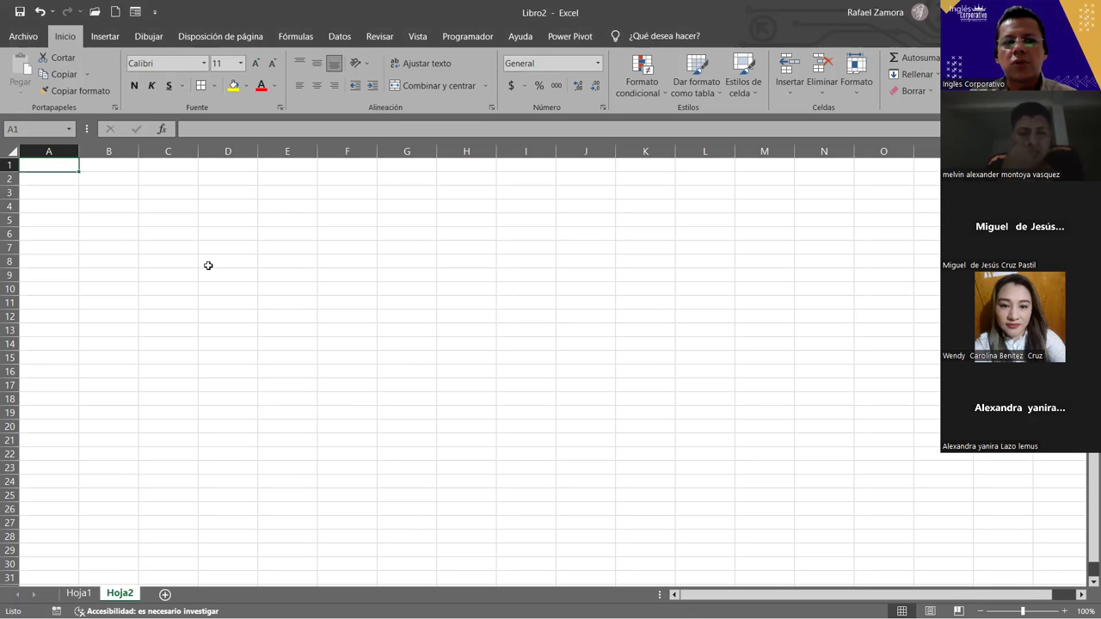
pyautogui.keyDown('ctrl'); pyautogui.scroll(2, 208, 264); pyautogui.keyUp('ctrl')
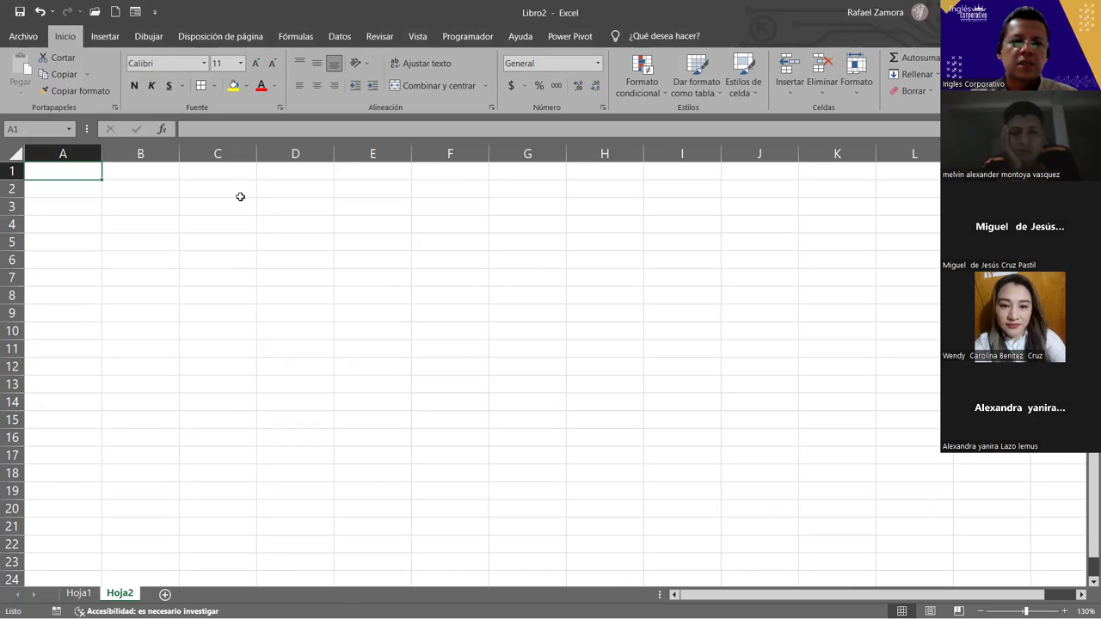
pyautogui.moveTo(152, 169); pyautogui.dragTo(403, 168)
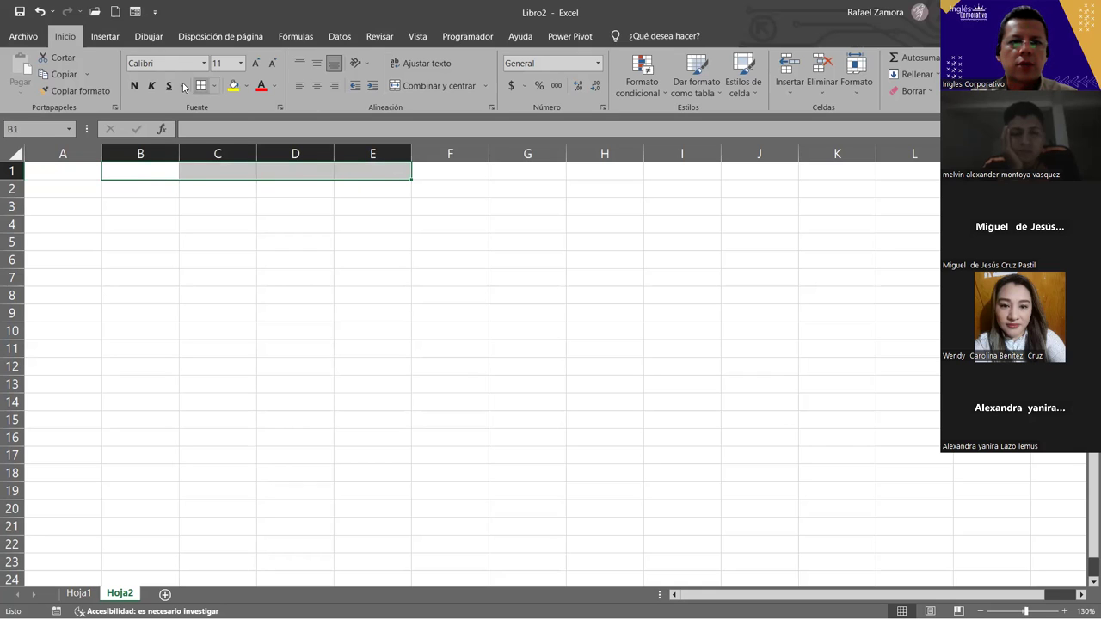
pyautogui.click(248, 88)
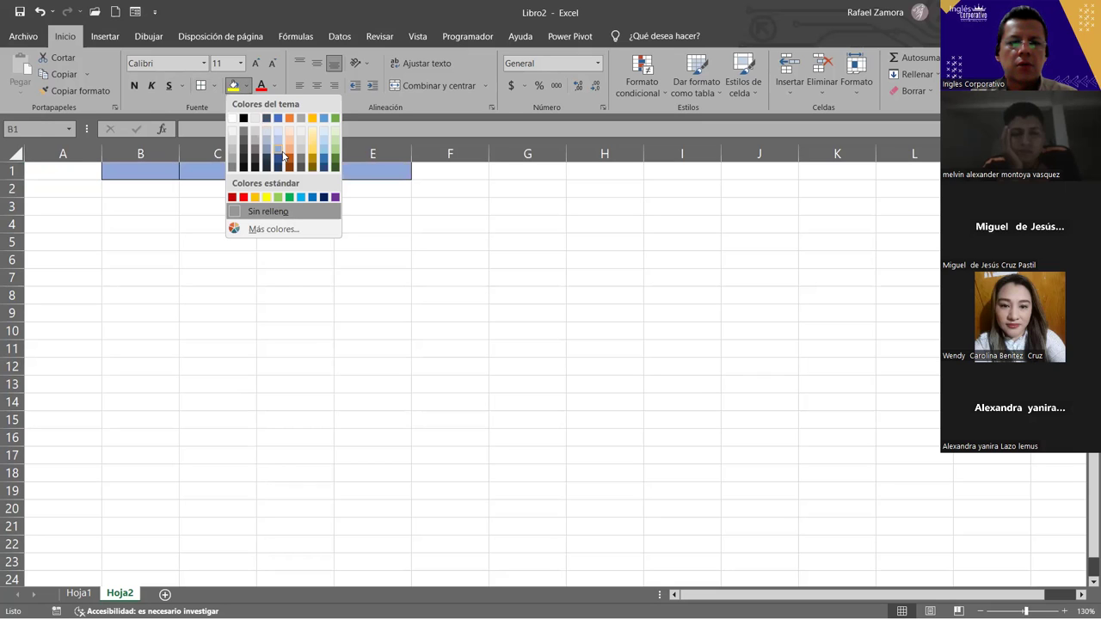
pyautogui.click(282, 155)
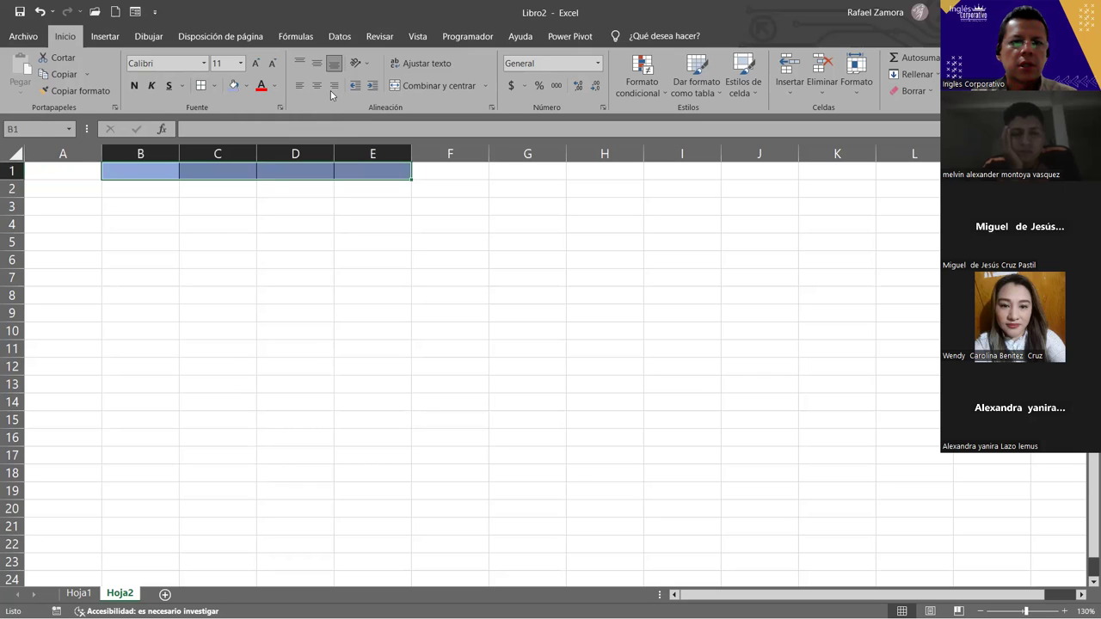
pyautogui.click(317, 87)
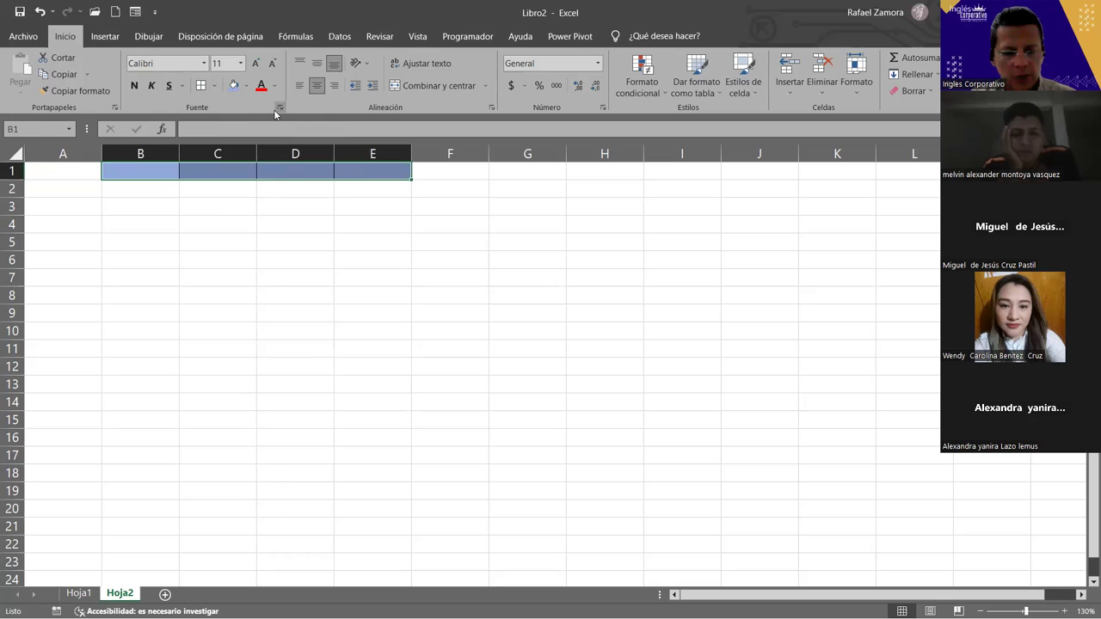
pyautogui.hotkey('ctrl', 'n')
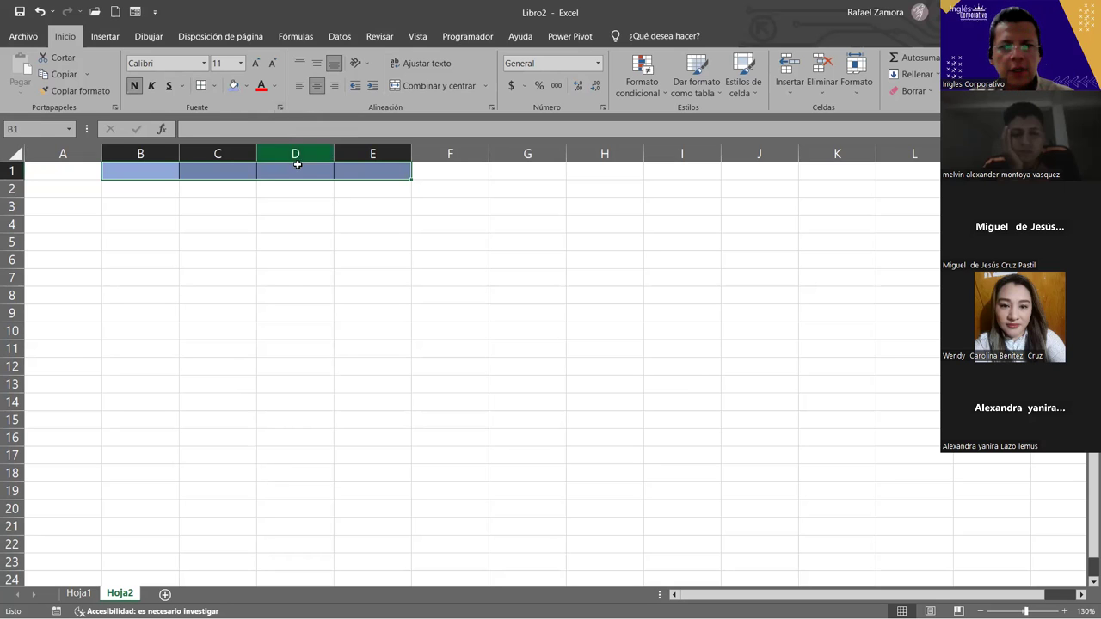
# - Enter the headers Correlativo in B1 and Meses en ingles in C1, and widen column C to fit its header
pyautogui.click(164, 167)
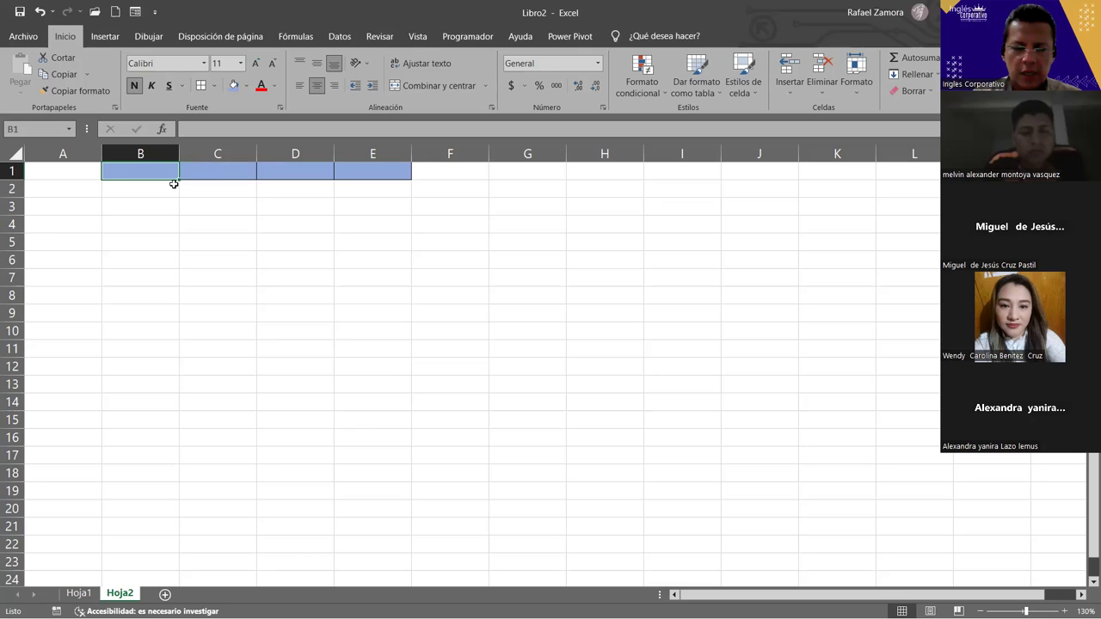
pyautogui.write('Corr')
pyautogui.write('elativo')
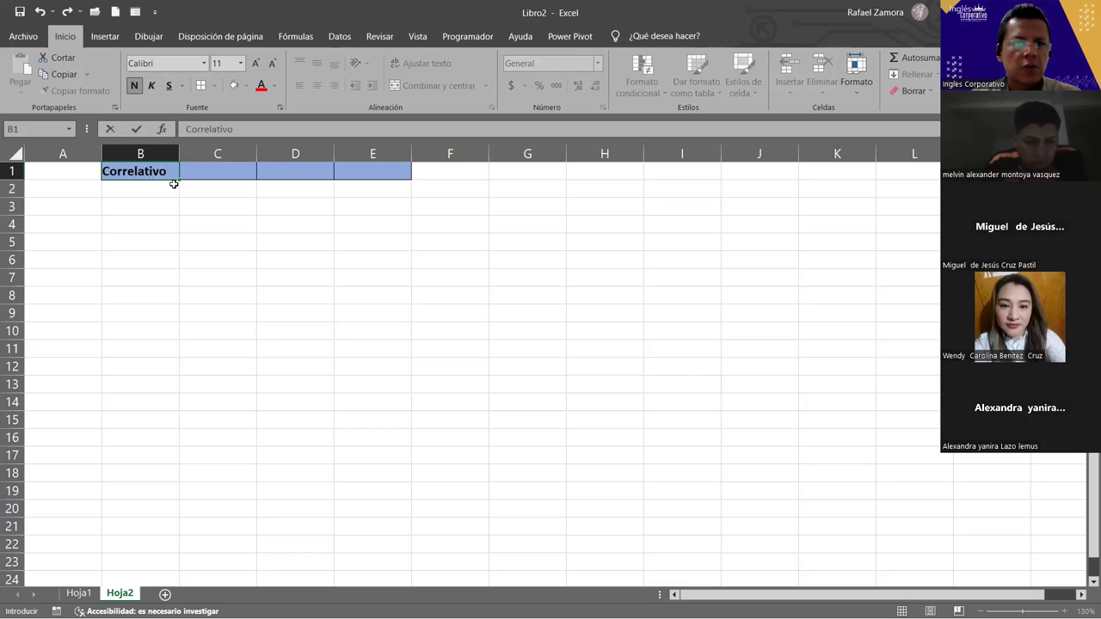
pyautogui.press('Return')
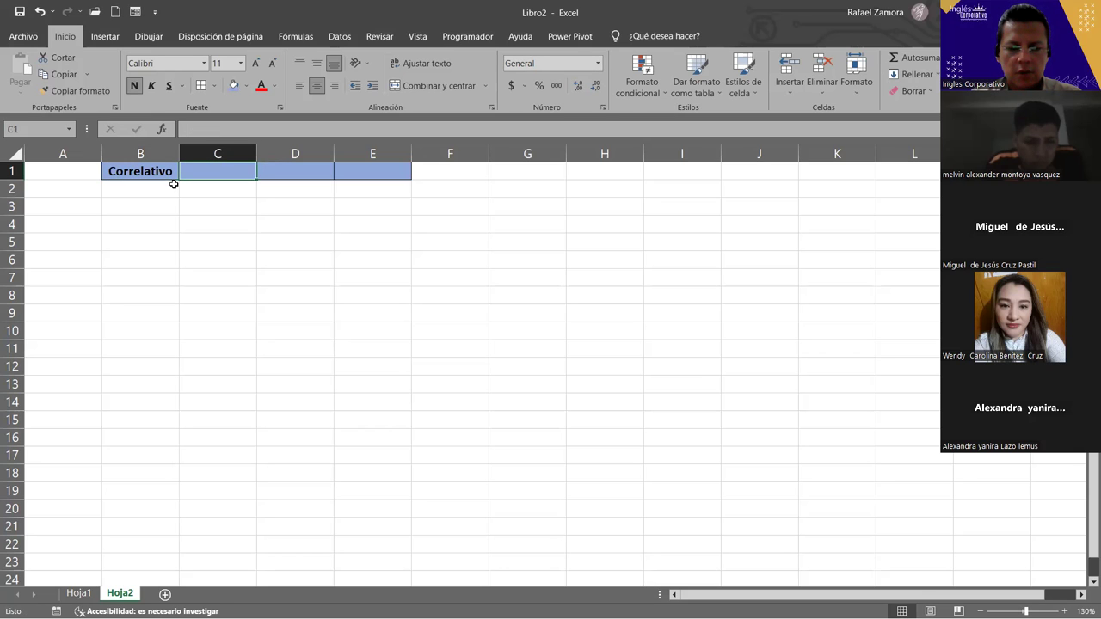
pyautogui.write('Meses')
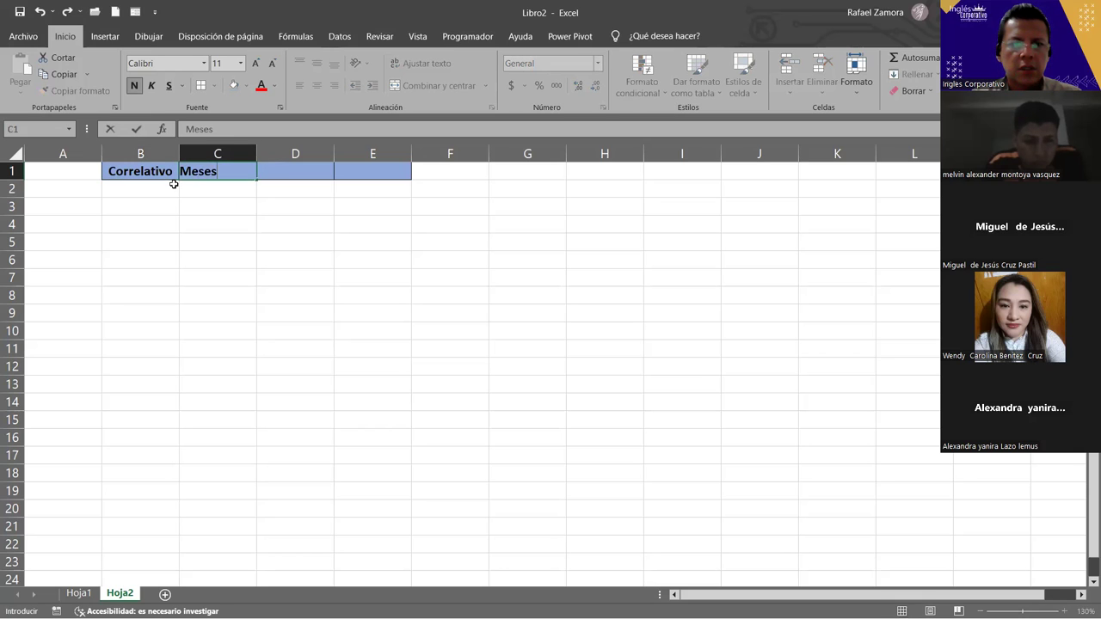
pyautogui.write(' en ingles')
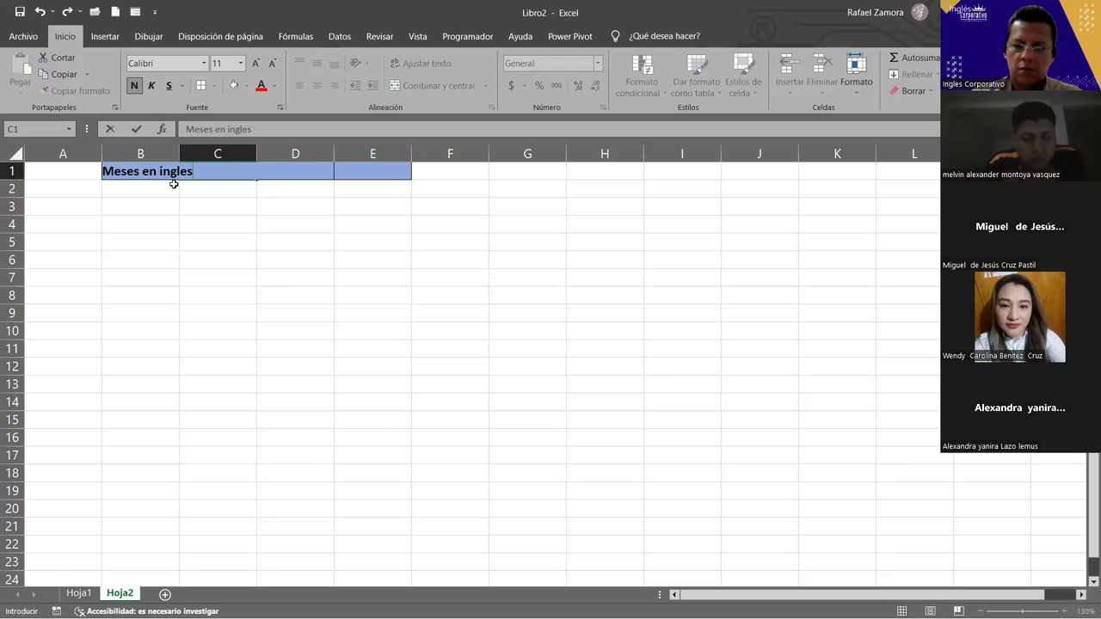
pyautogui.press('Return')
pyautogui.moveTo(258, 153); pyautogui.dragTo(285, 152)
# - Enter the headers Fecha in D1 and Múltiplos de 3 in E1
pyautogui.click(334, 174)
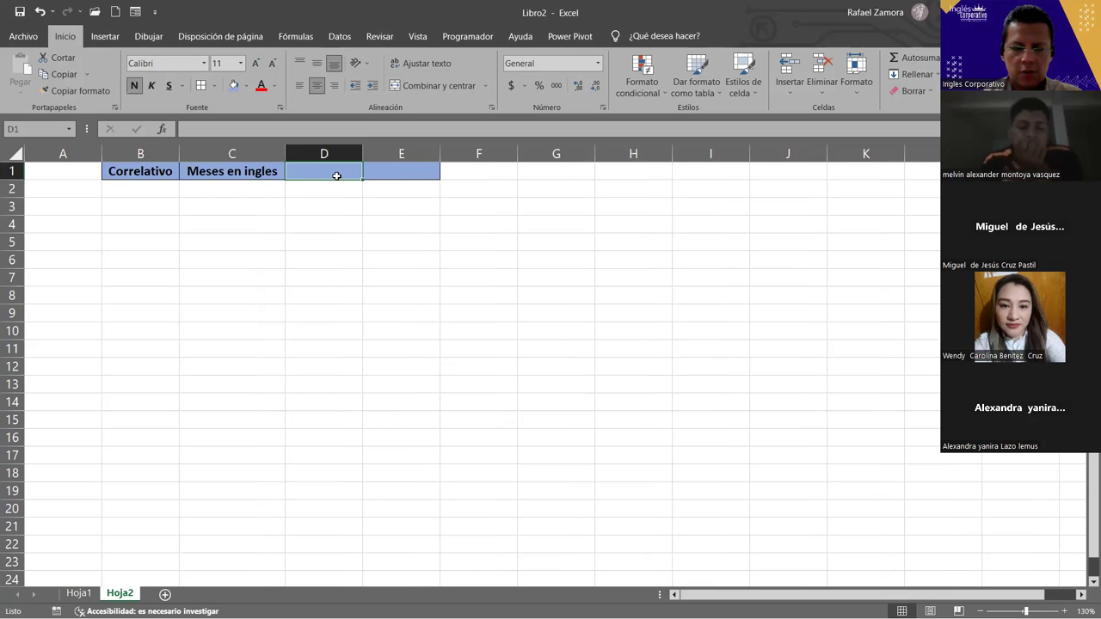
pyautogui.write('FEcha')
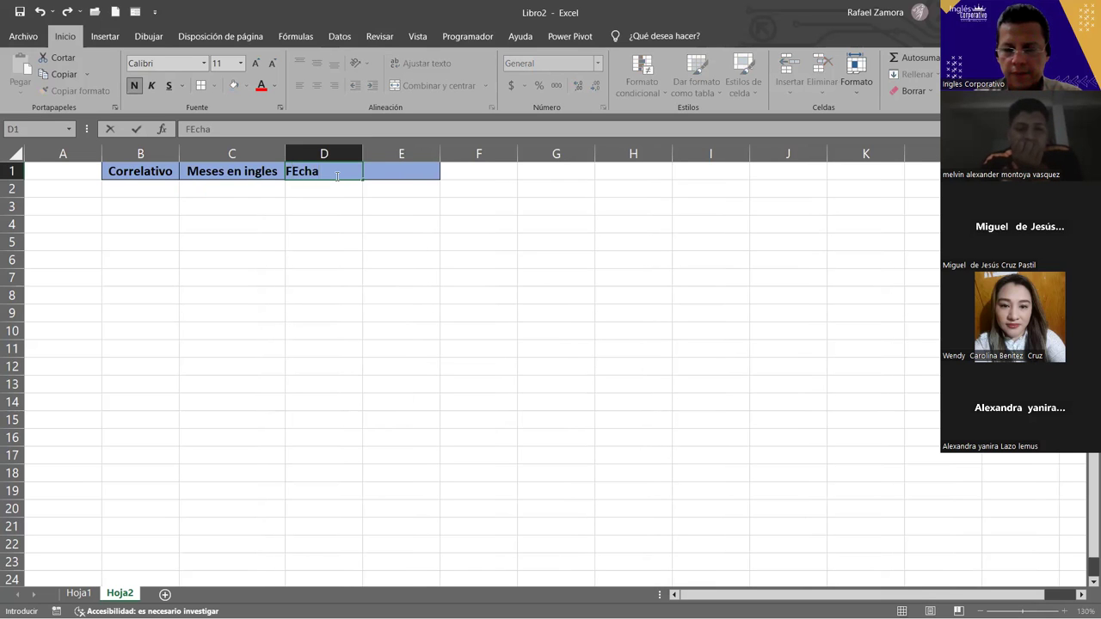
pyautogui.press('Tab')
pyautogui.write('M')
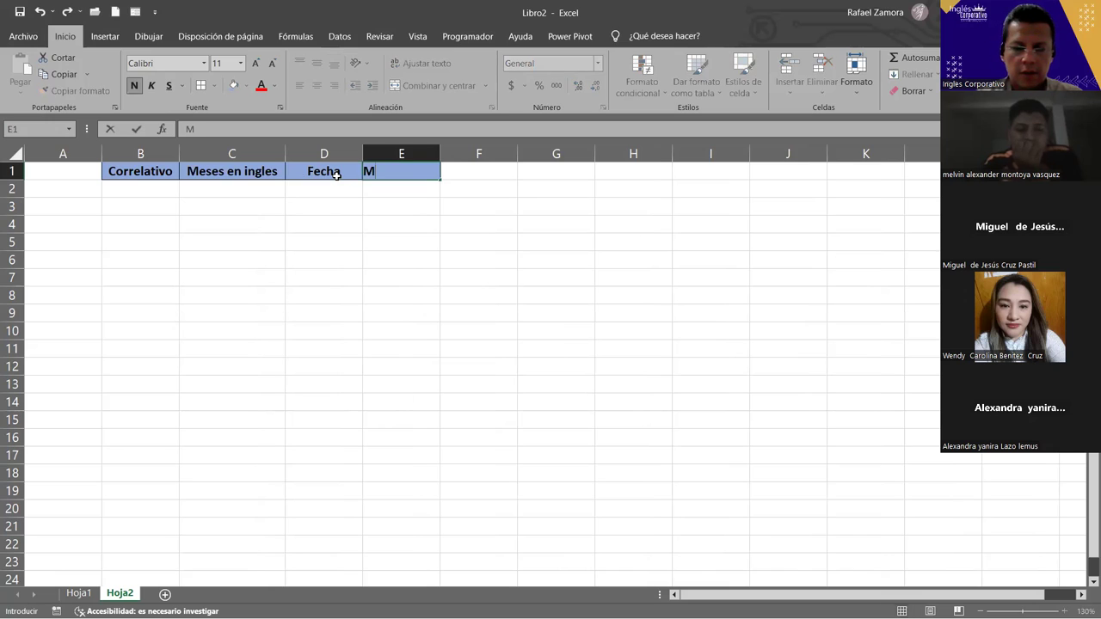
pyautogui.write('e')
pyautogui.press('BackSpace')
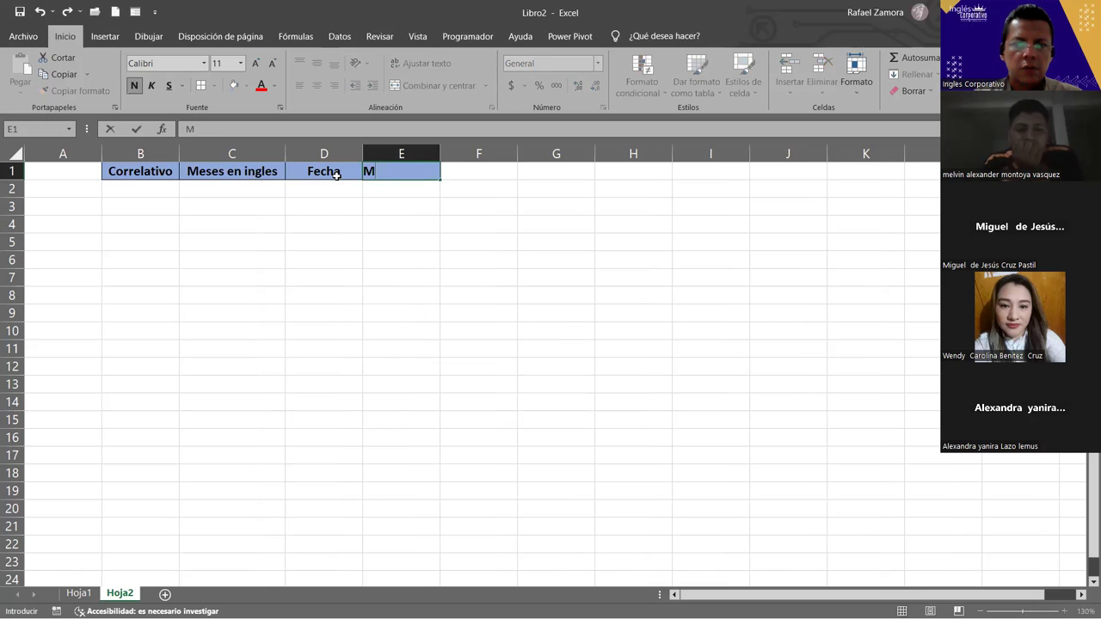
pyautogui.write('ú')
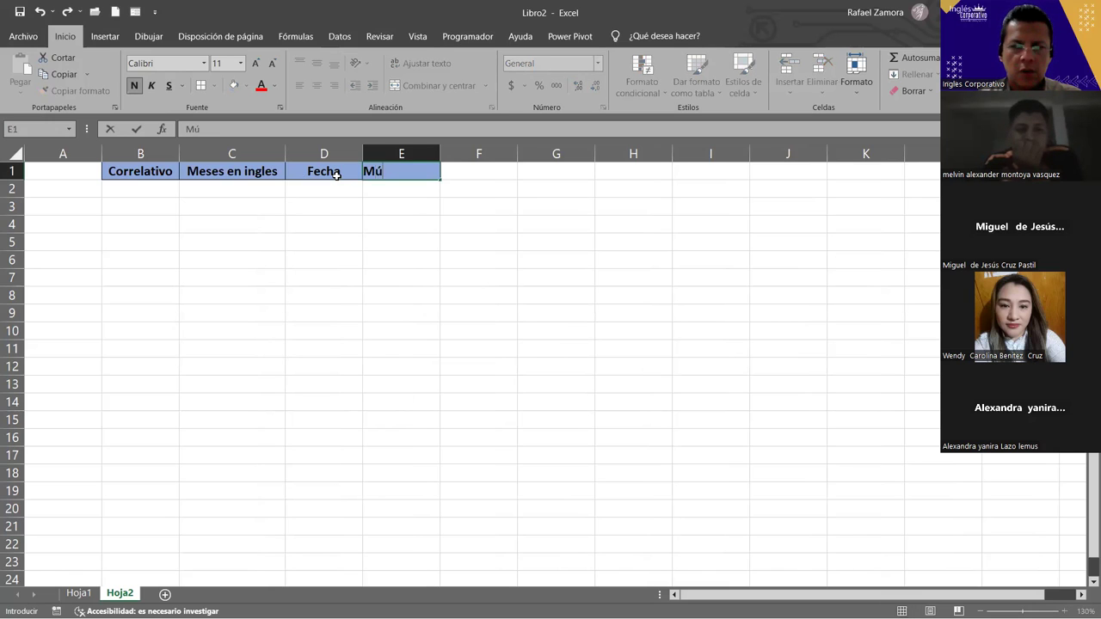
pyautogui.write('ltiplo')
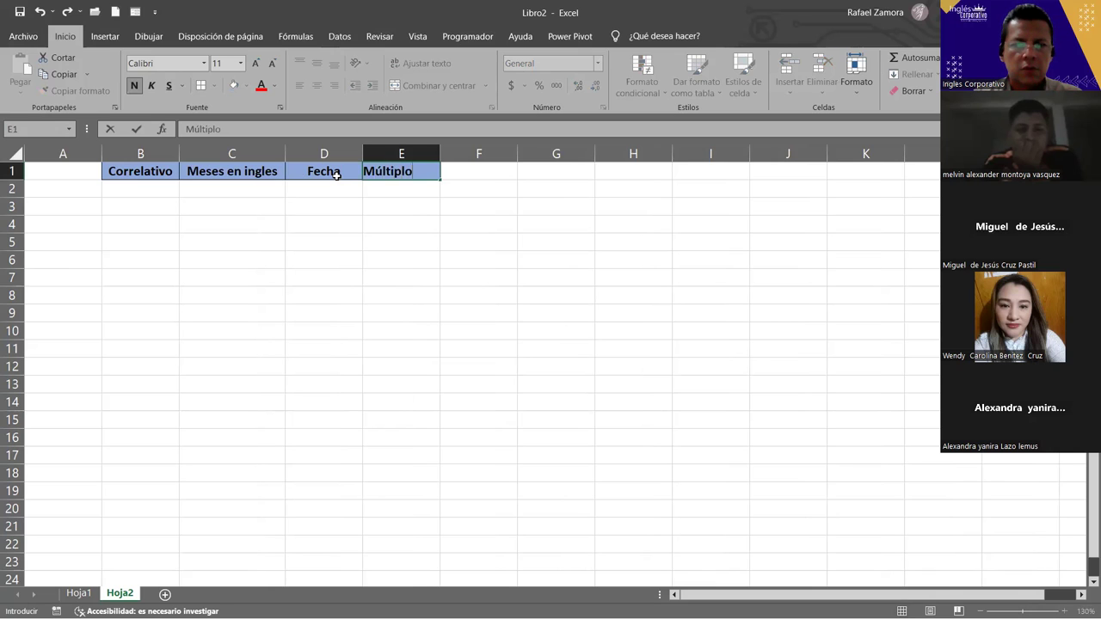
pyautogui.write('s de')
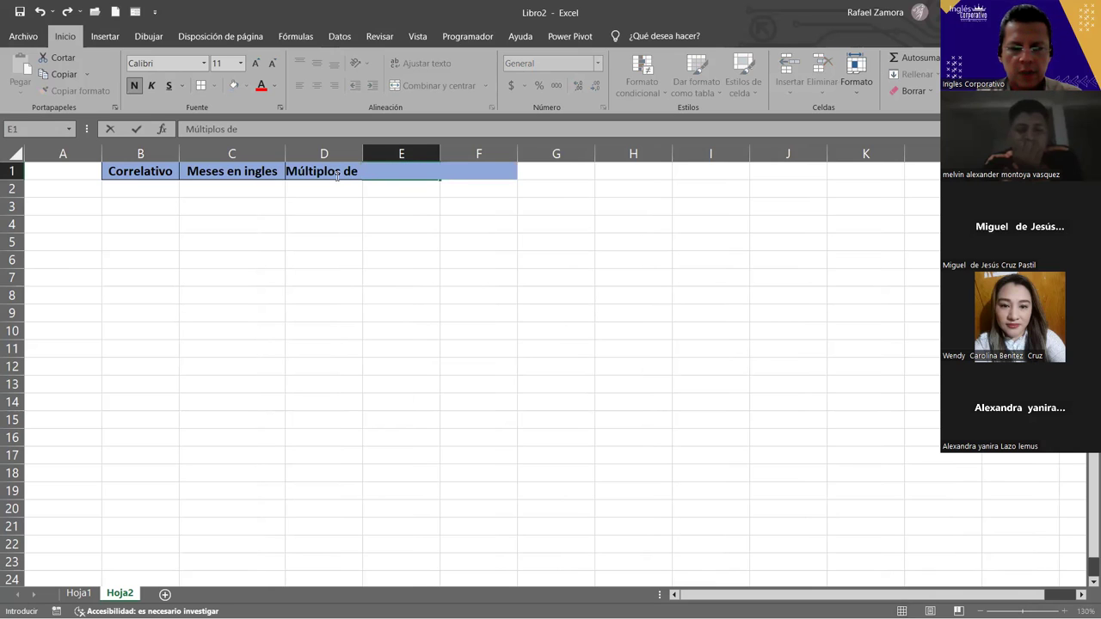
pyautogui.write(' 3')
pyautogui.press('Return')
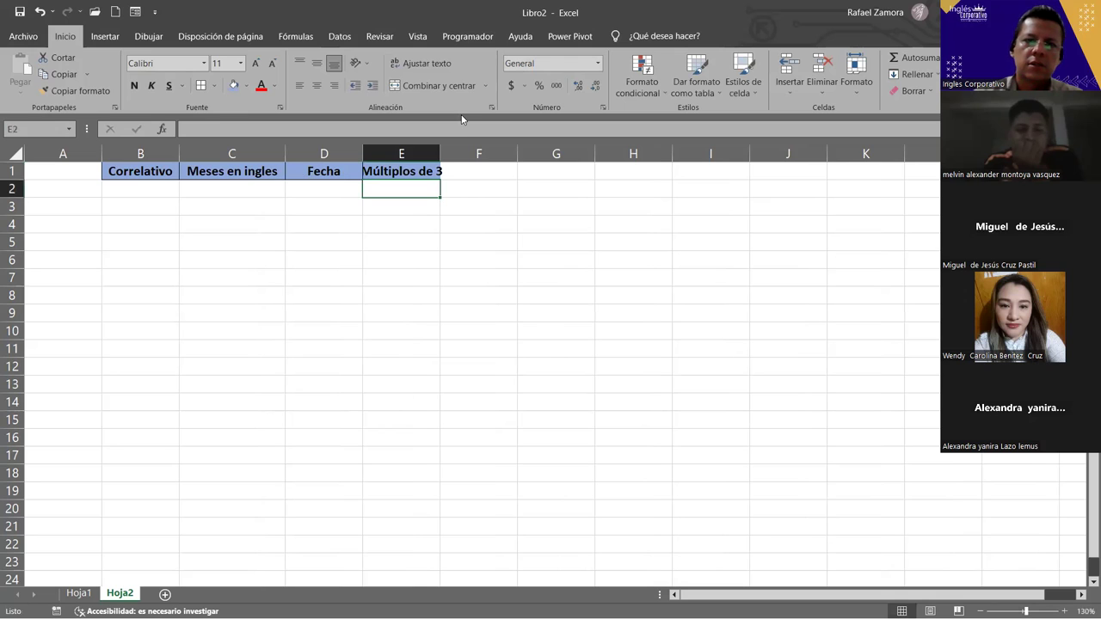
# - Extend the header formatting to F1, enter Números pares there, and widen columns E and F to fit their headers
pyautogui.click(434, 172)
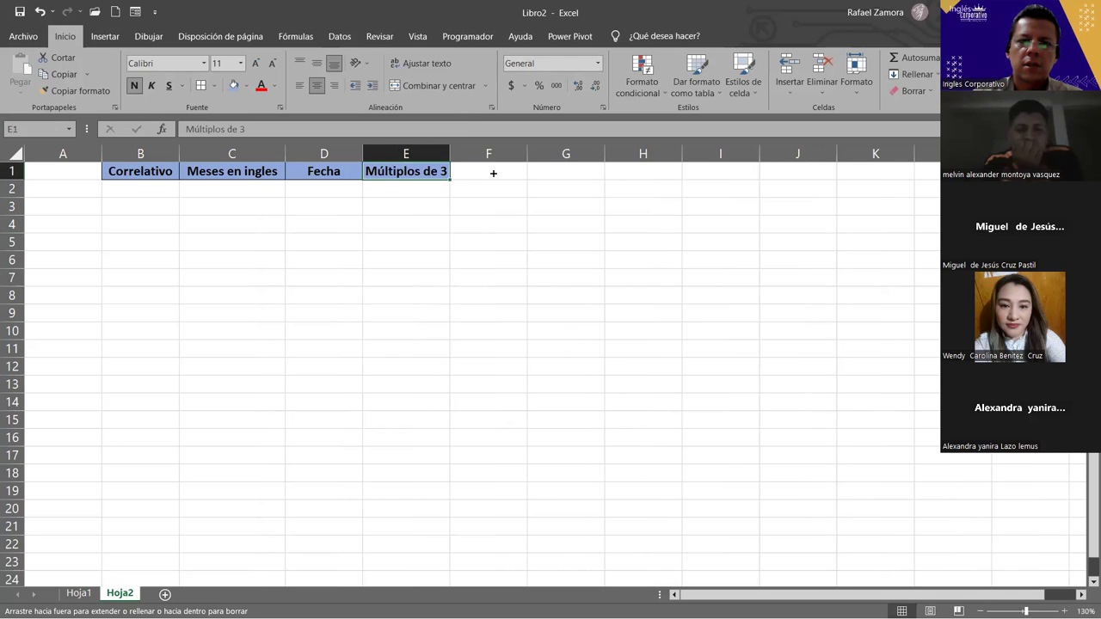
pyautogui.moveTo(507, 172); pyautogui.dragTo(516, 173)
pyautogui.click(500, 170)
pyautogui.write('Número')
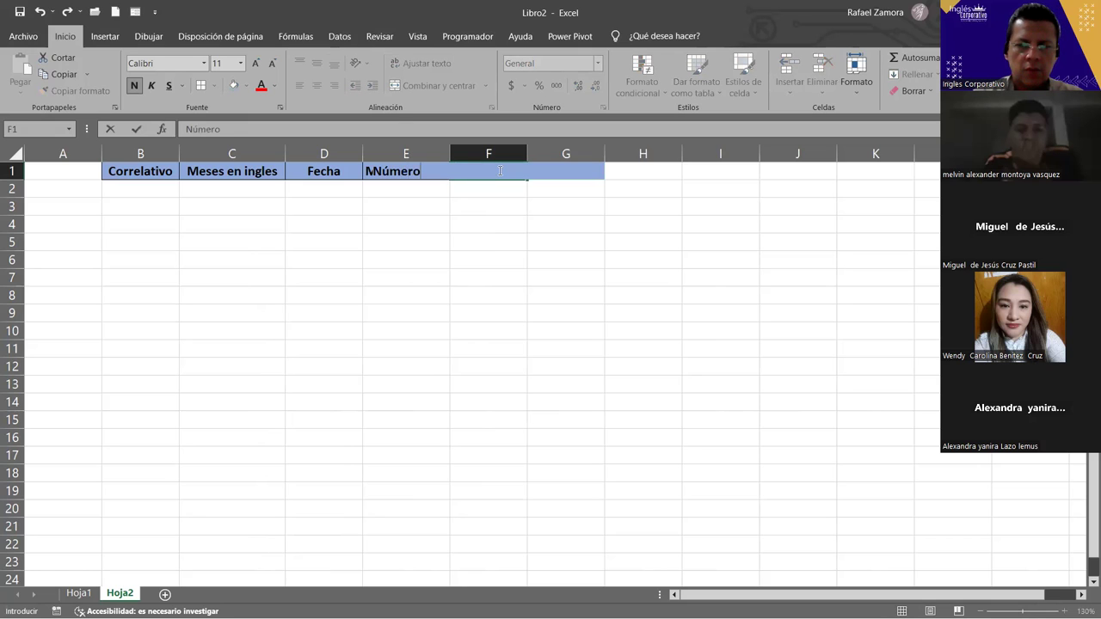
pyautogui.write('s pares')
pyautogui.press('Return')
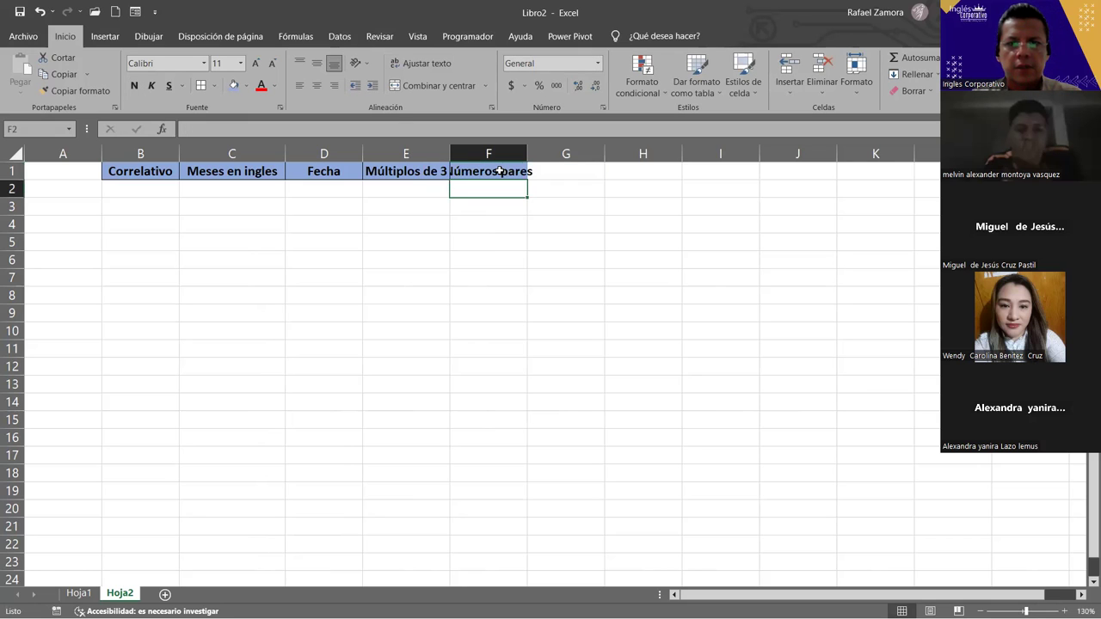
pyautogui.moveTo(527, 153); pyautogui.dragTo(557, 153)
pyautogui.click(606, 295)
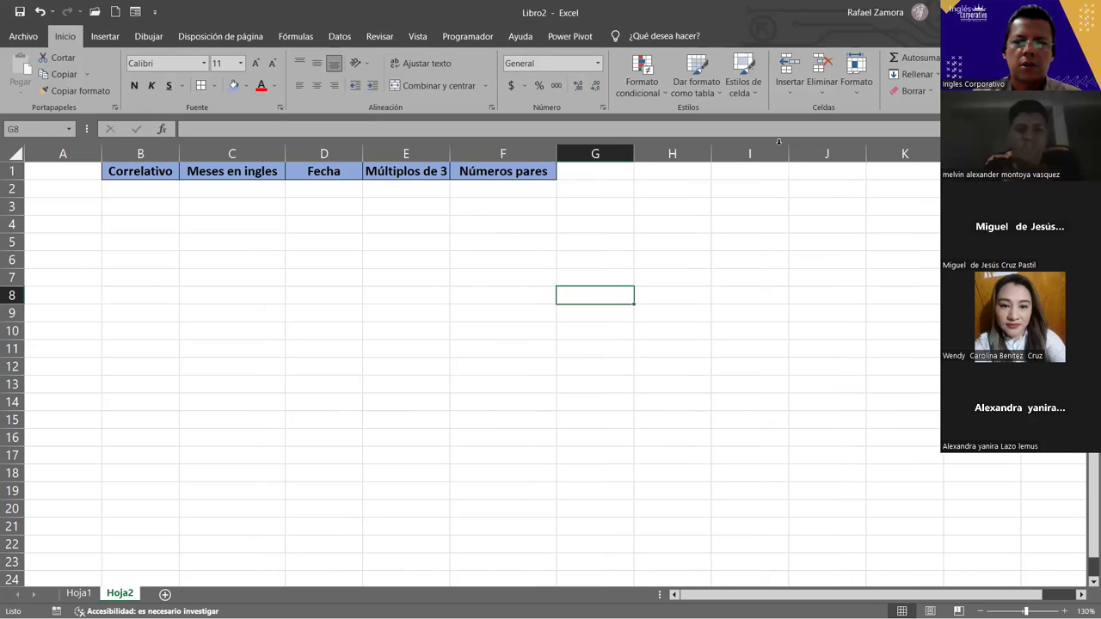
# - Insert an orange-outlined WordArt on the sheet with the text PRACTICA
pyautogui.click(104, 38)
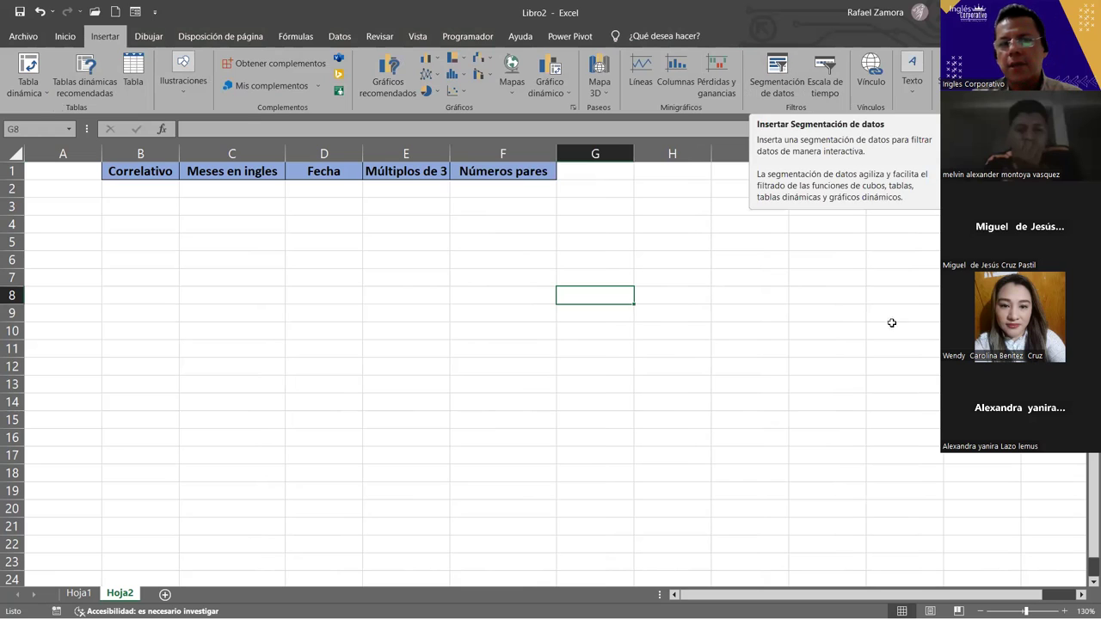
pyautogui.moveTo(140, 225); pyautogui.dragTo(141, 348)
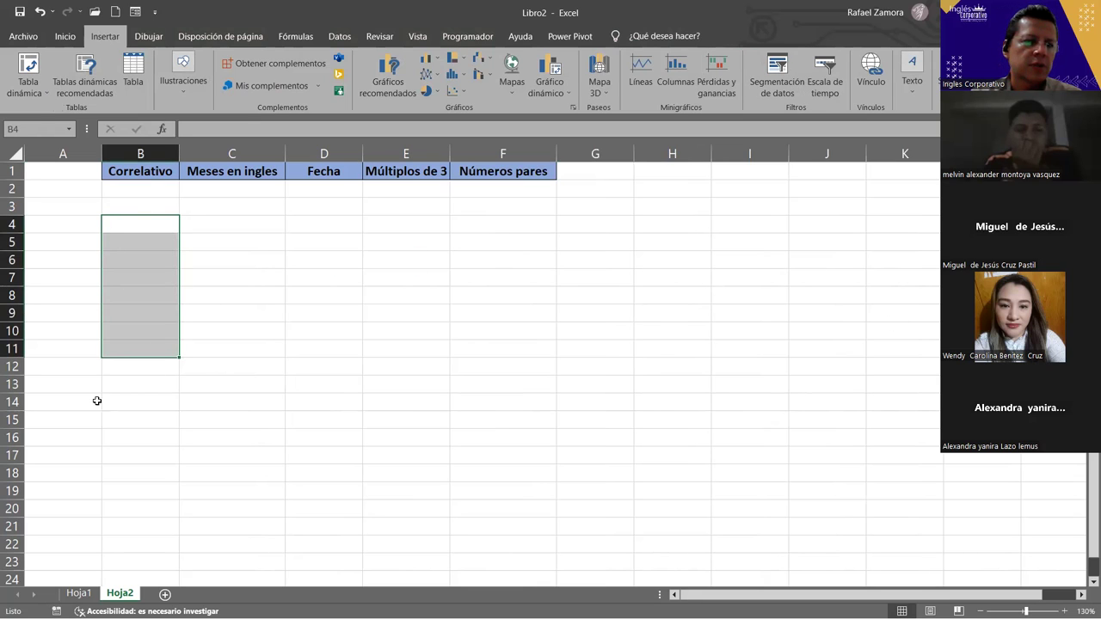
pyautogui.moveTo(46, 421); pyautogui.dragTo(625, 418)
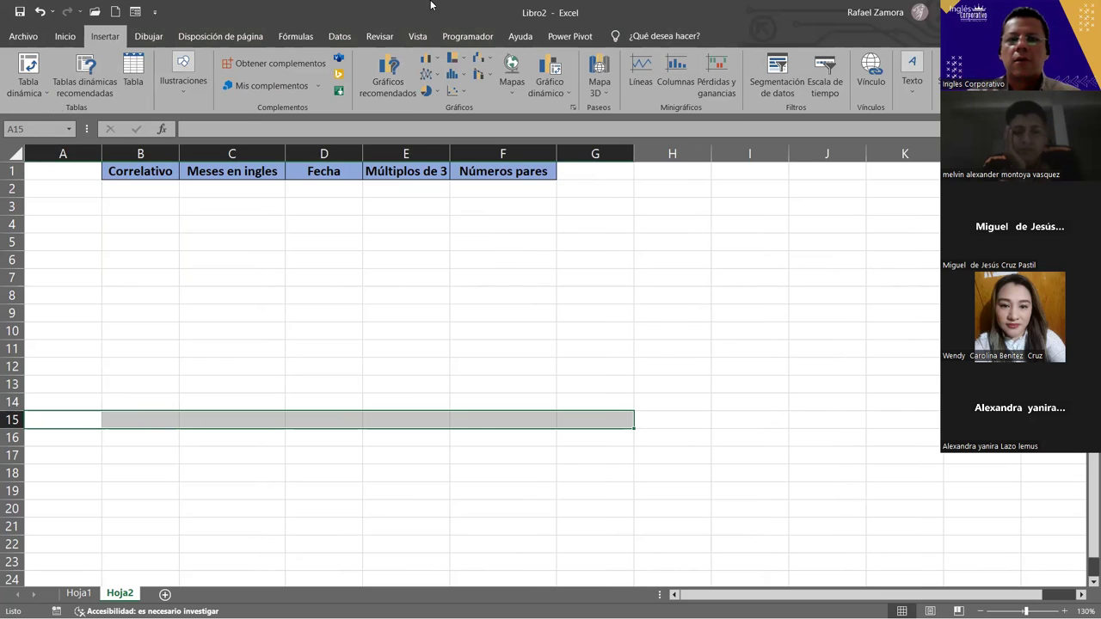
pyautogui.click(926, 84)
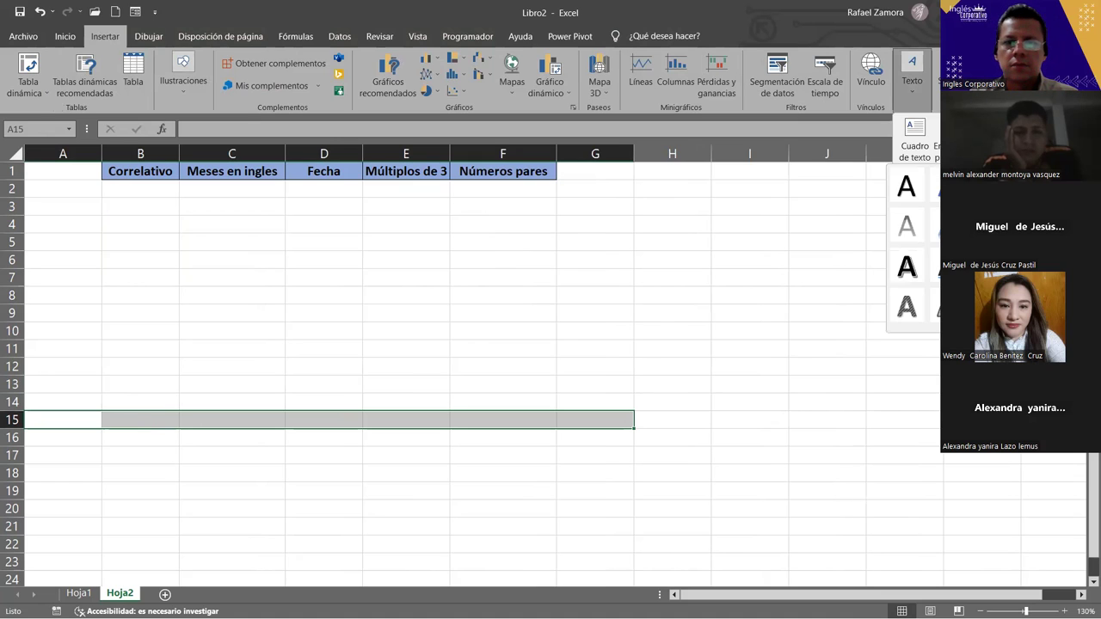
pyautogui.click(971, 185)
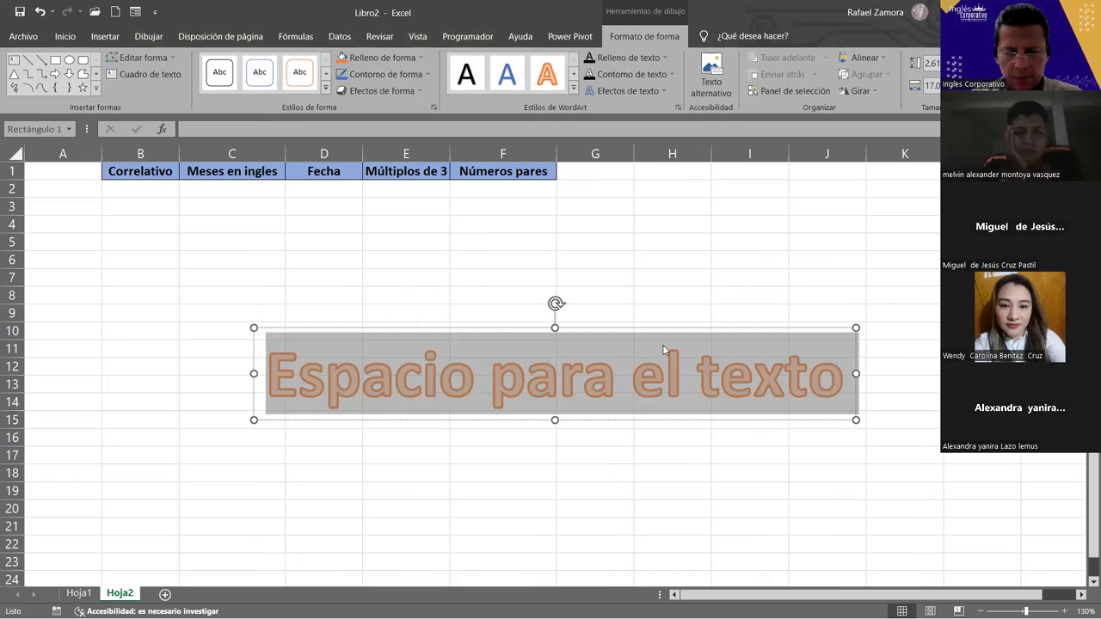
pyautogui.write('PRACTIC')
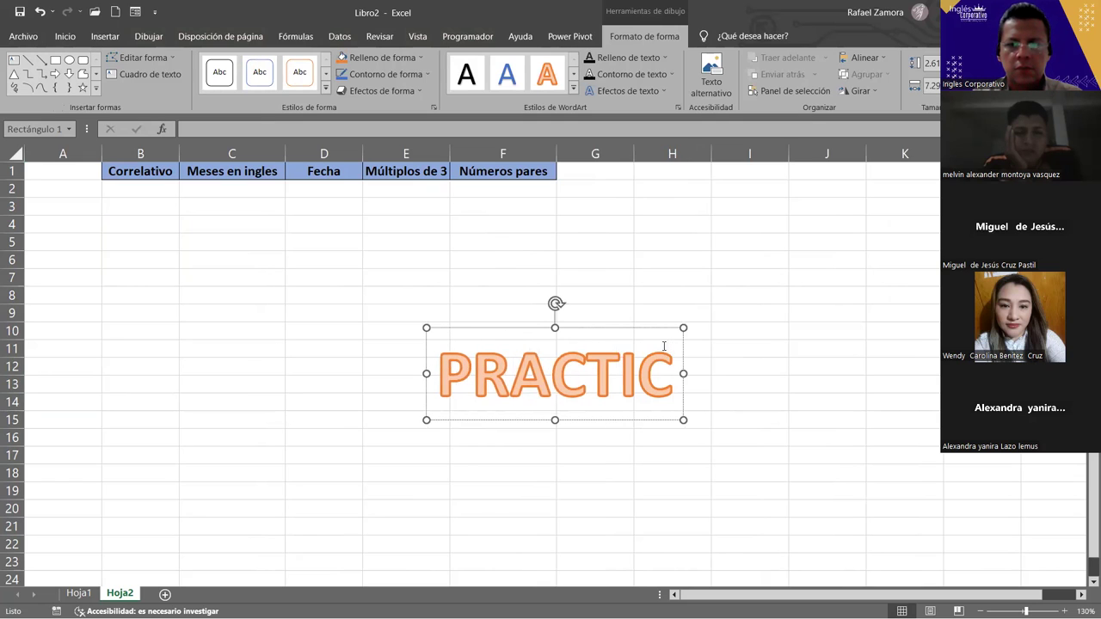
pyautogui.write('A')
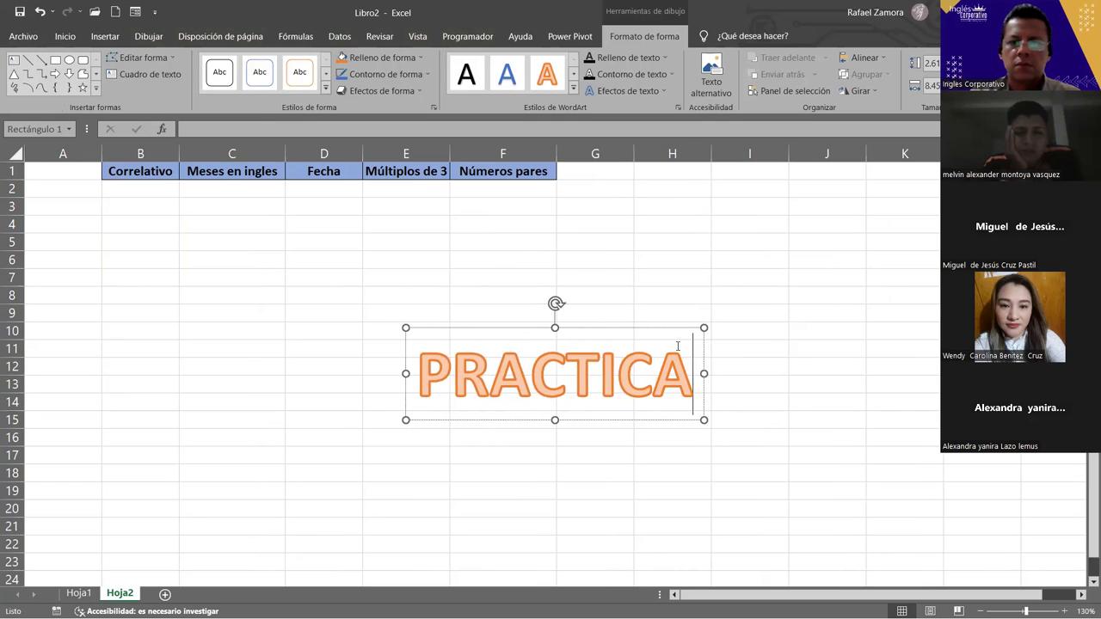
# - Set the text fill of the PRACTICA WordArt to standard red
pyautogui.click(660, 328)
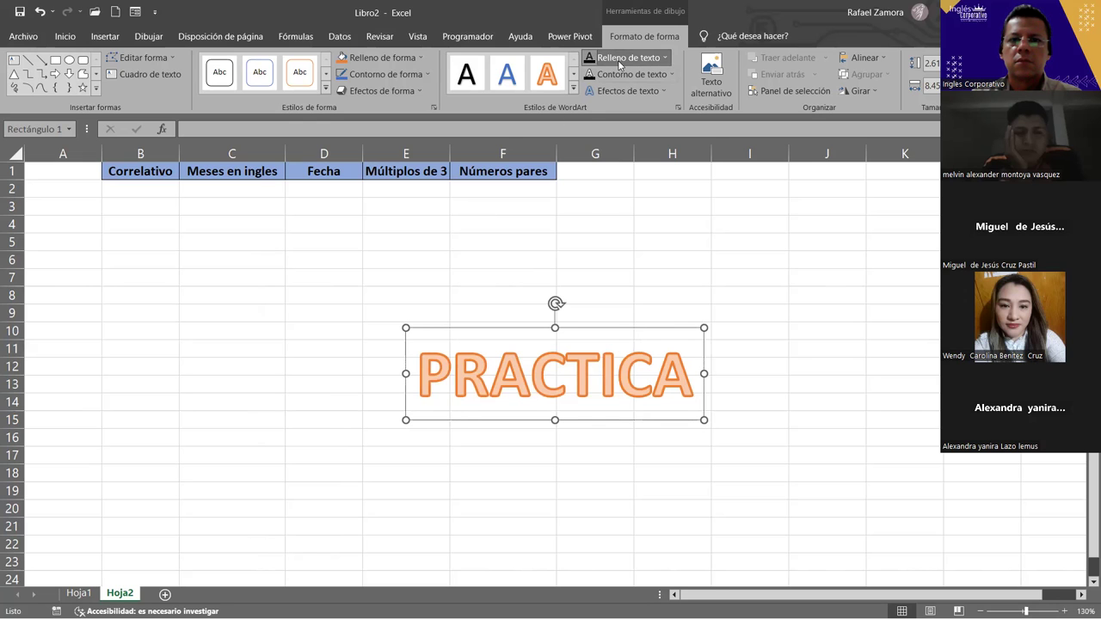
pyautogui.click(664, 57)
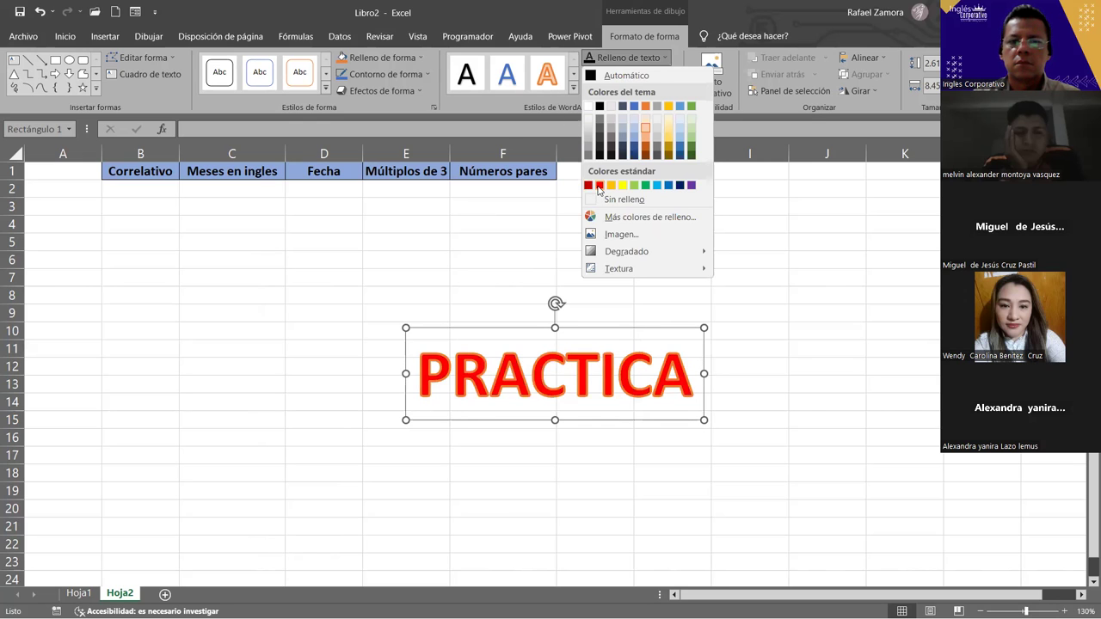
pyautogui.click(597, 189)
pyautogui.click(810, 394)
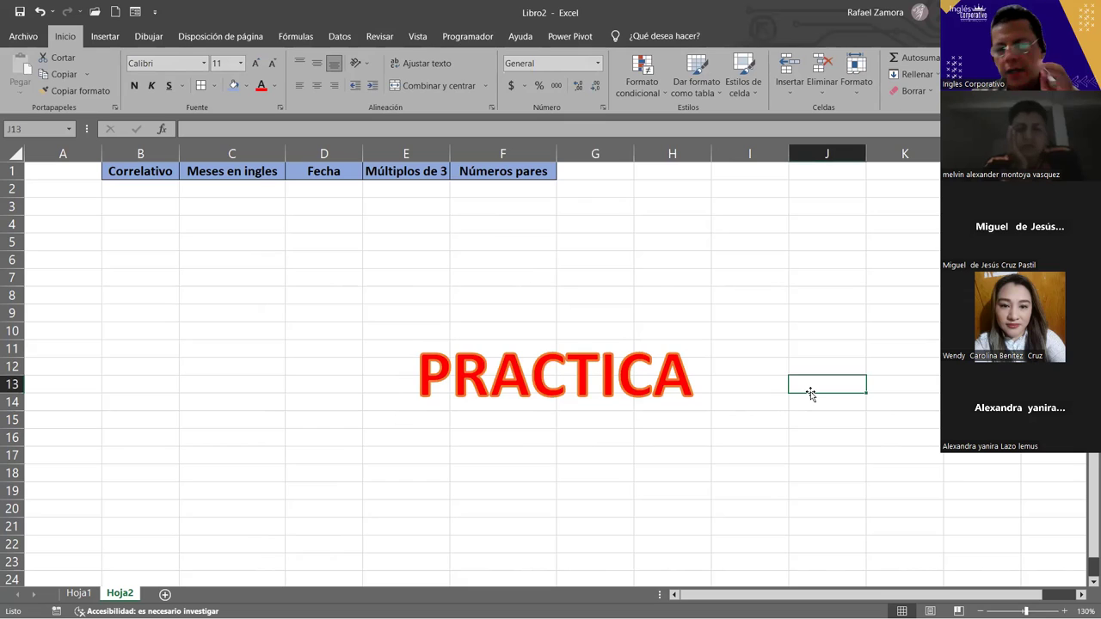
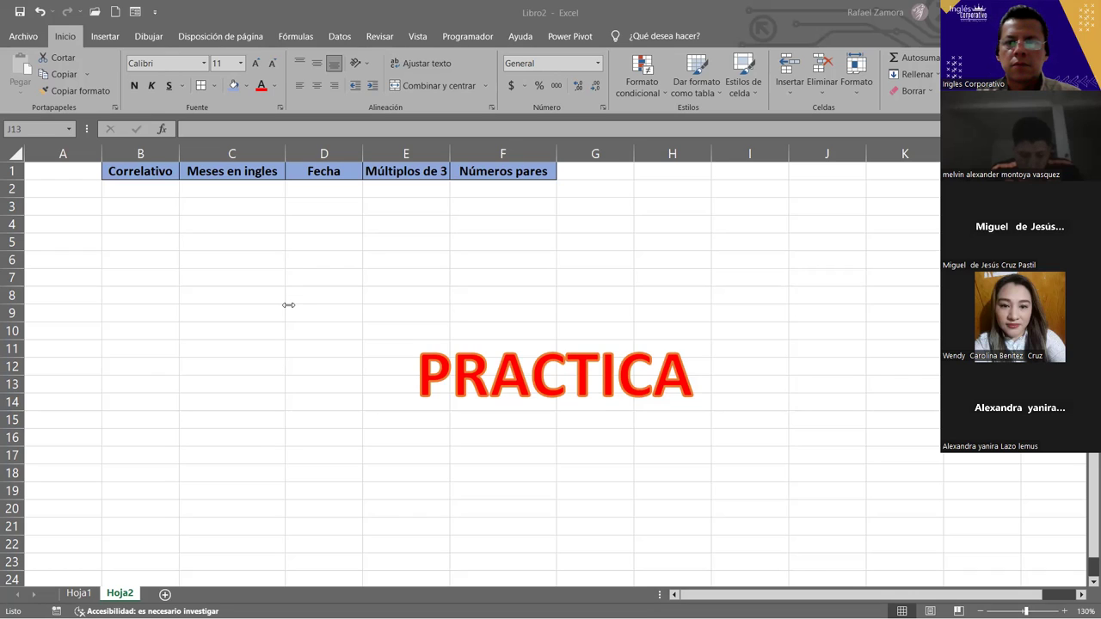
# - Widen column B slightly so the Correlativo header has more room
pyautogui.click(282, 311)
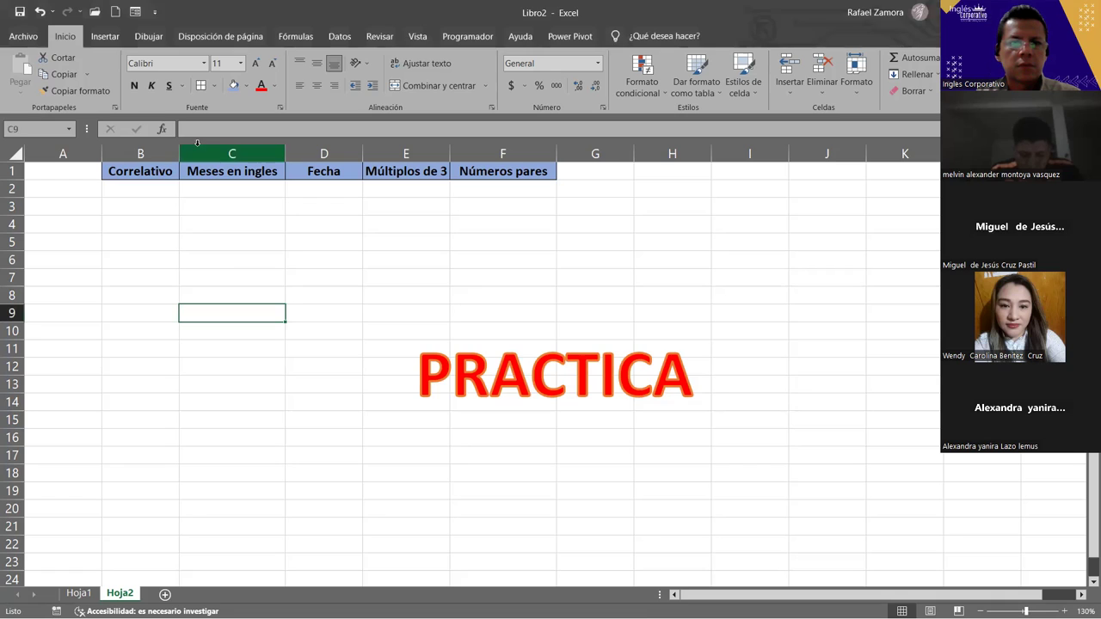
pyautogui.moveTo(180, 154); pyautogui.dragTo(193, 154)
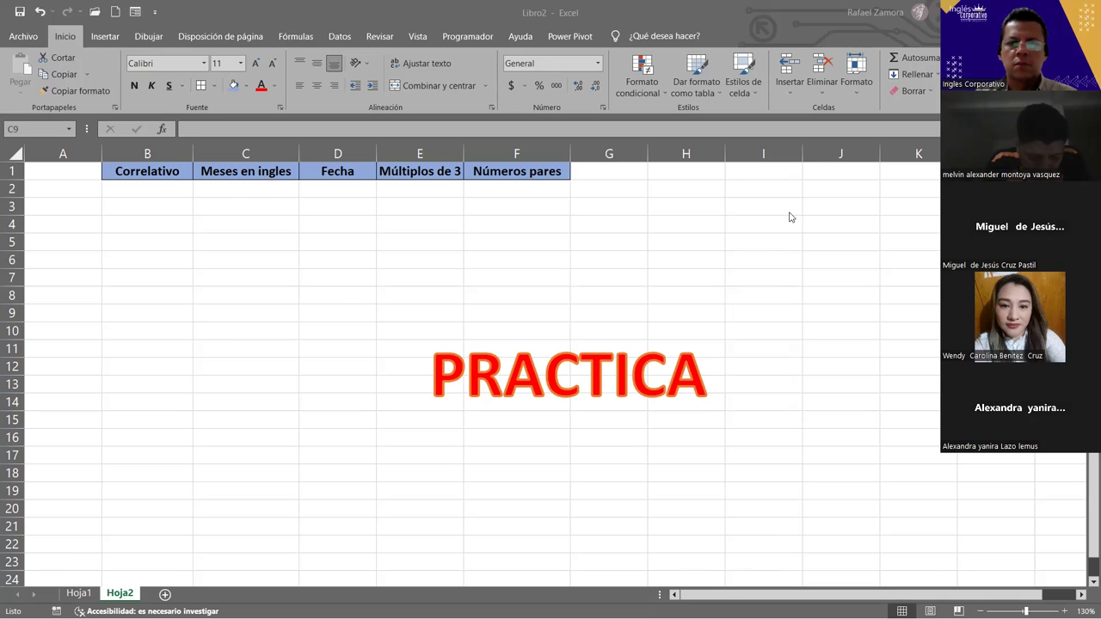
pyautogui.hotkey('alt', 'Tab')
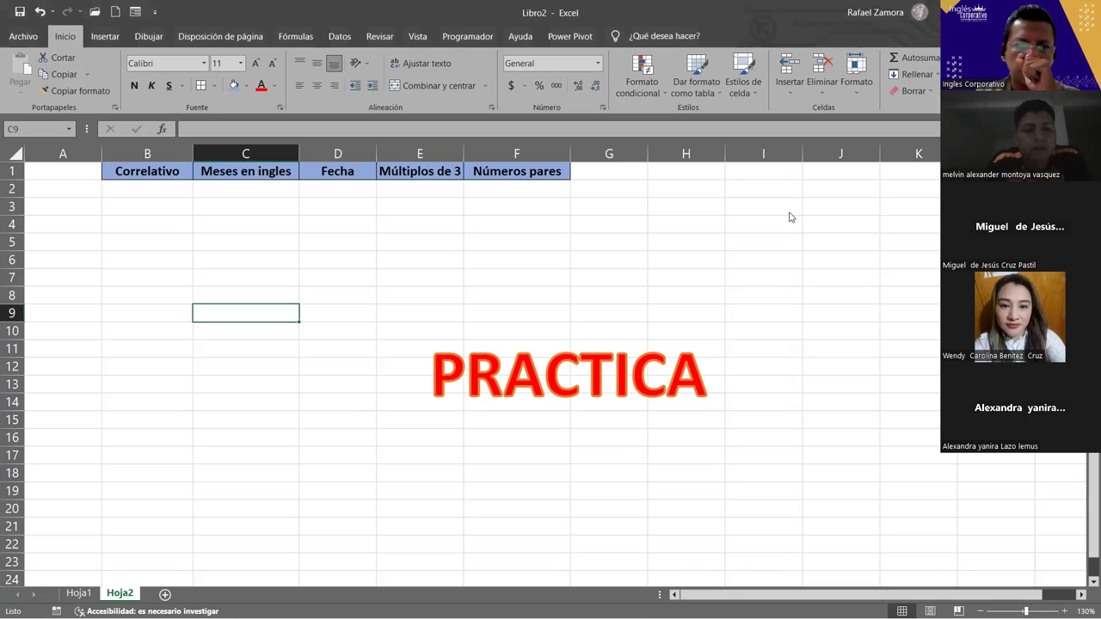
# - Move the PRACTICA WordArt clear of the table columns, to about G8:J10
pyautogui.click(491, 327)
pyautogui.moveTo(491, 327); pyautogui.dragTo(634, 268)
pyautogui.click(653, 416)
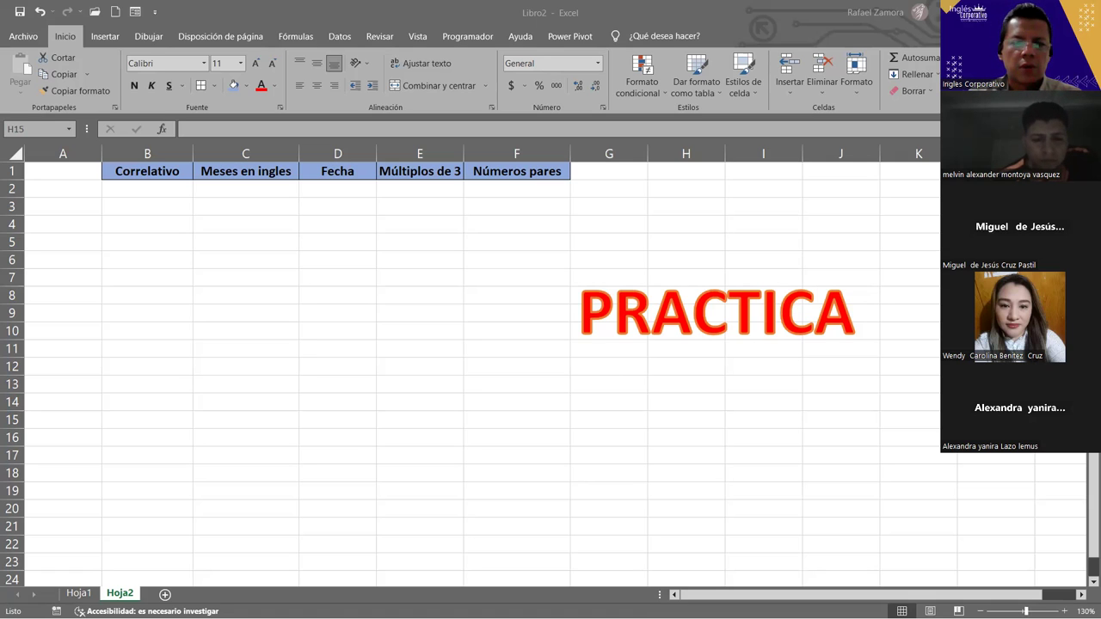
pyautogui.click(337, 313)
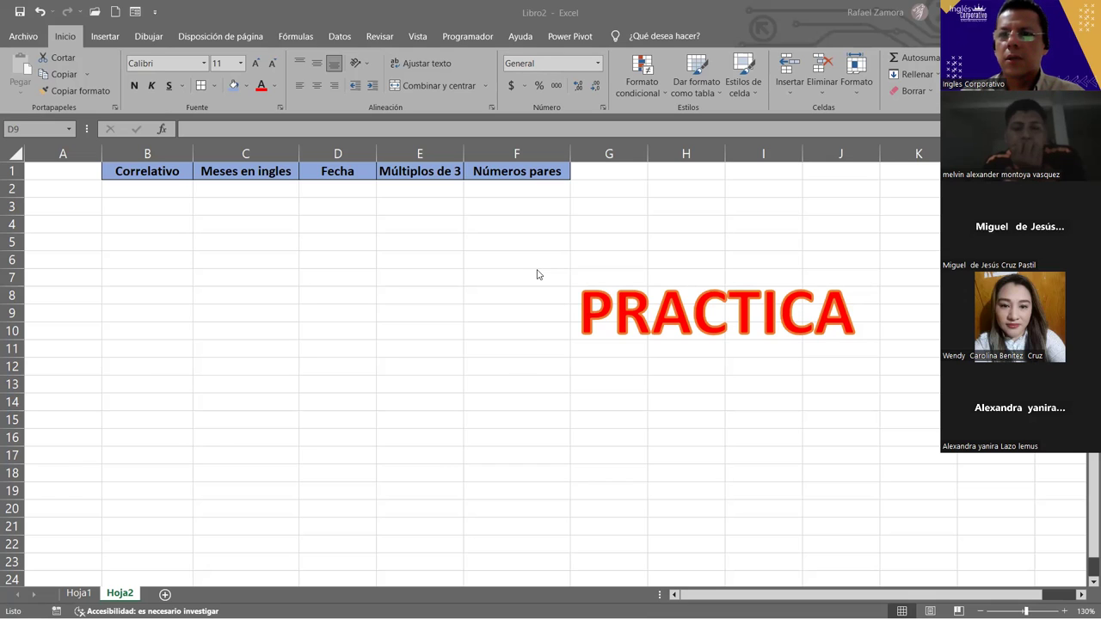
pyautogui.click(337, 349)
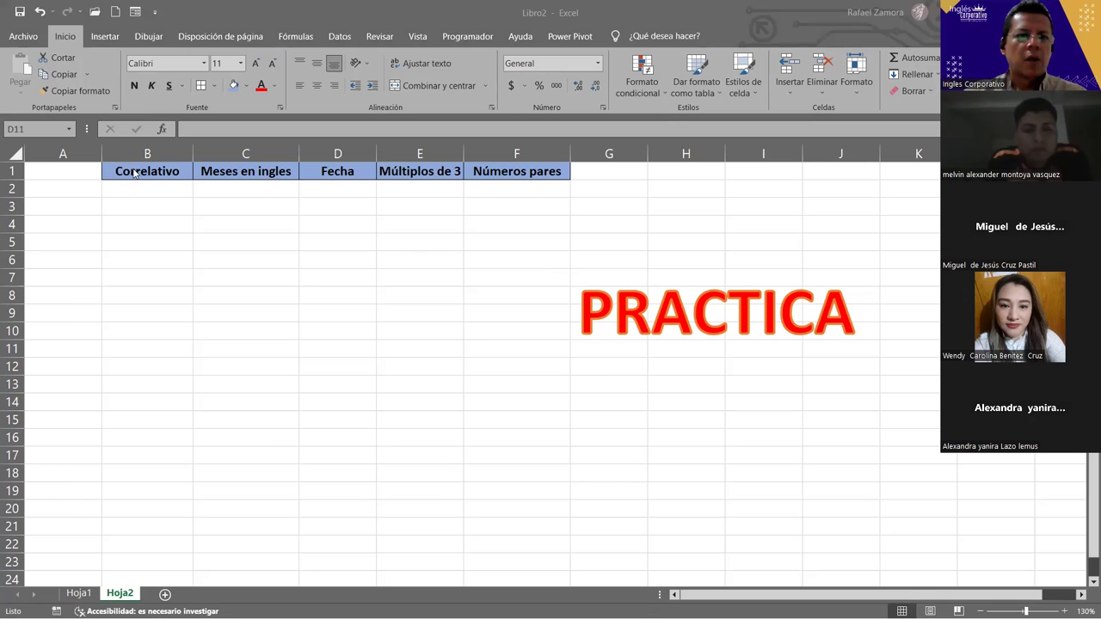
# - Centre the contents of the cells in B2:F18 below the headers
pyautogui.click(164, 189)
pyautogui.moveTo(164, 189); pyautogui.dragTo(557, 468)
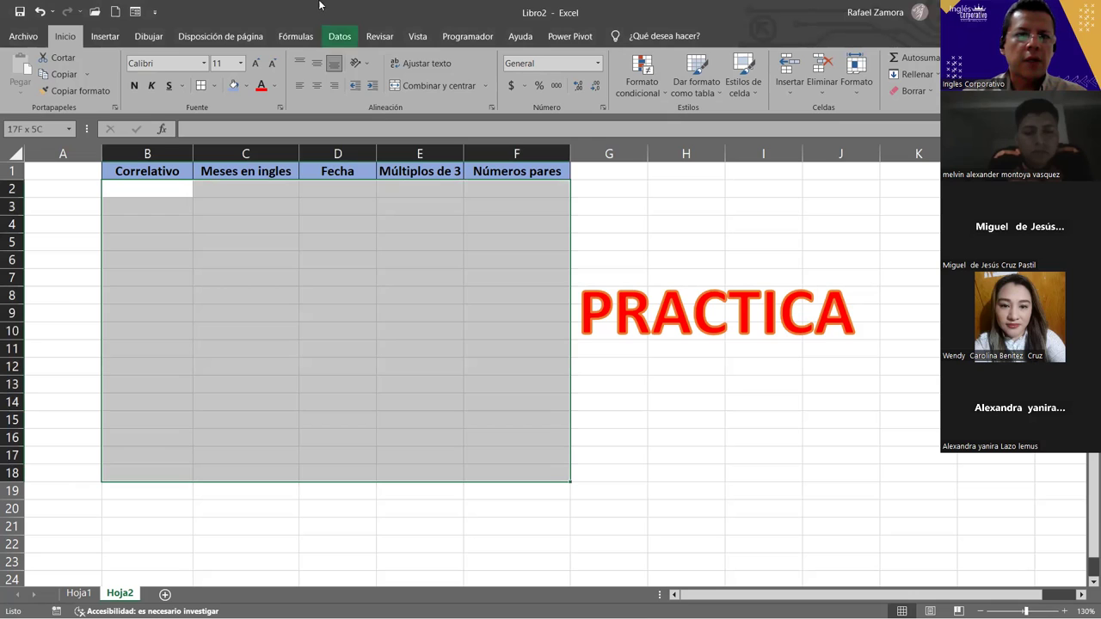
pyautogui.click(317, 85)
# - Enter 100 in B2 and fill down to B15 as a series for the Correlativo column
pyautogui.click(146, 197)
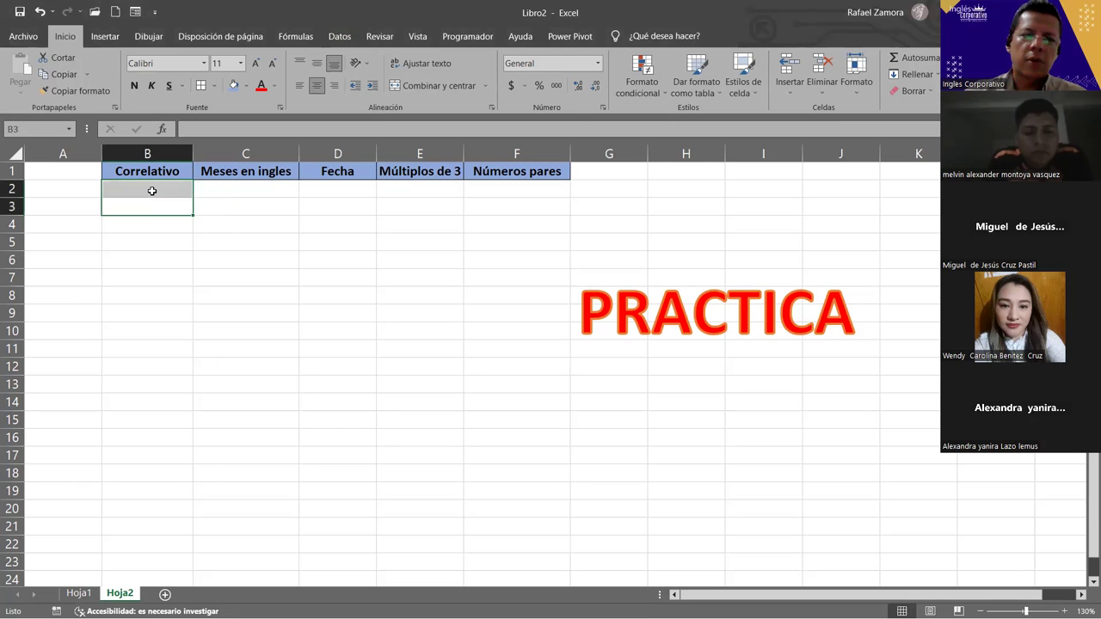
pyautogui.write('100')
pyautogui.press('Return')
pyautogui.doubleClick(163, 190)
pyautogui.click(227, 287)
pyautogui.click(161, 189)
pyautogui.moveTo(192, 197); pyautogui.dragTo(187, 433)
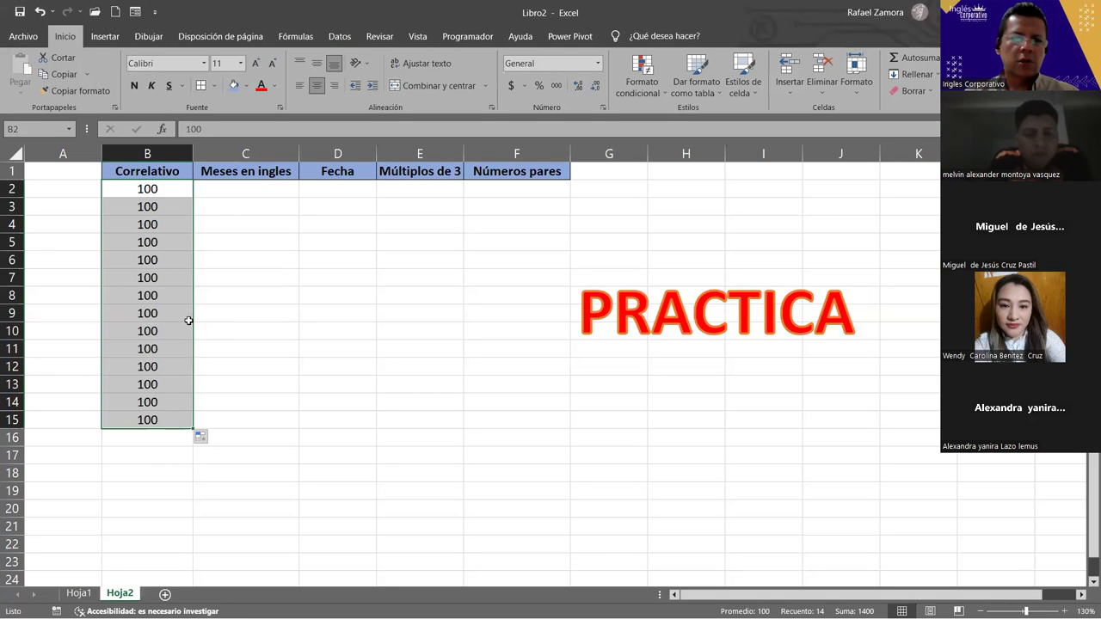
pyautogui.click(204, 437)
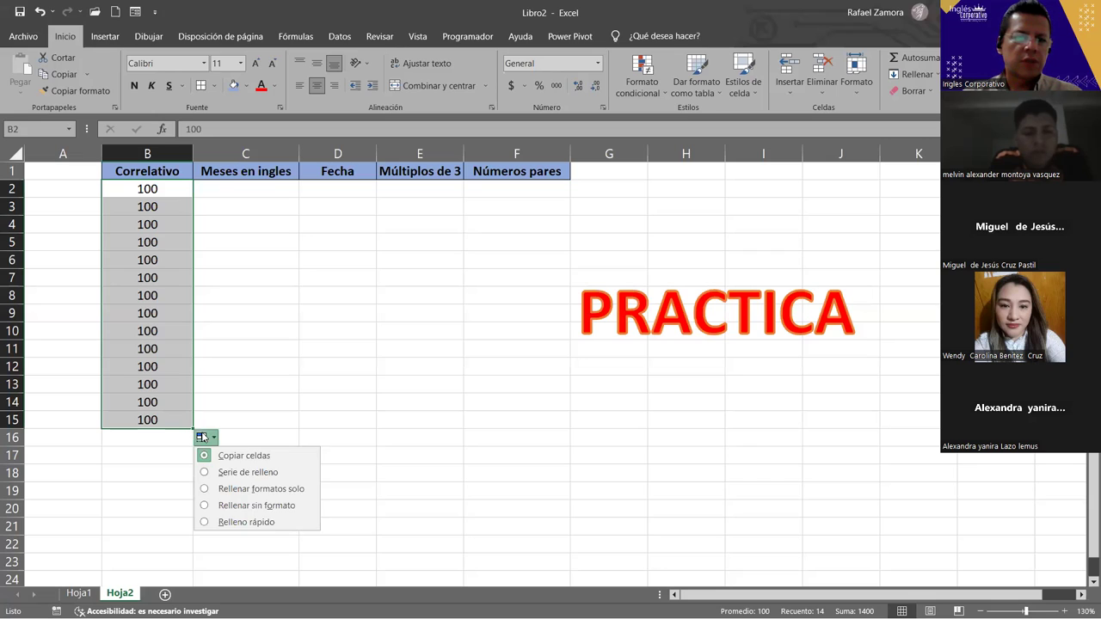
pyautogui.click(248, 472)
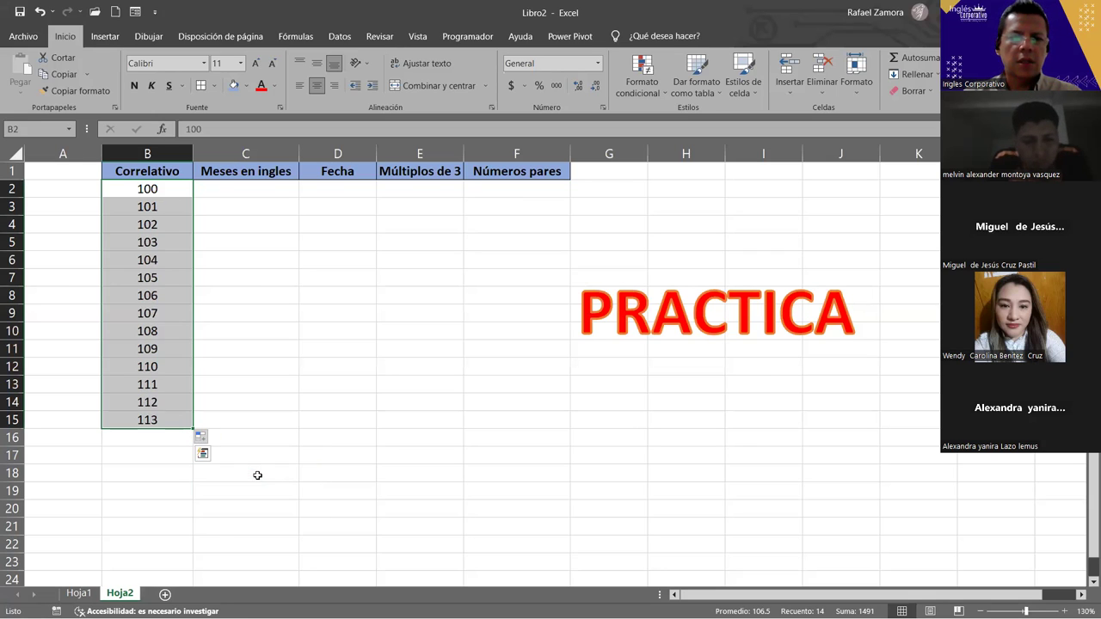
# - Enter January in C2 and autofill the English month names down to C15
pyautogui.click(279, 193)
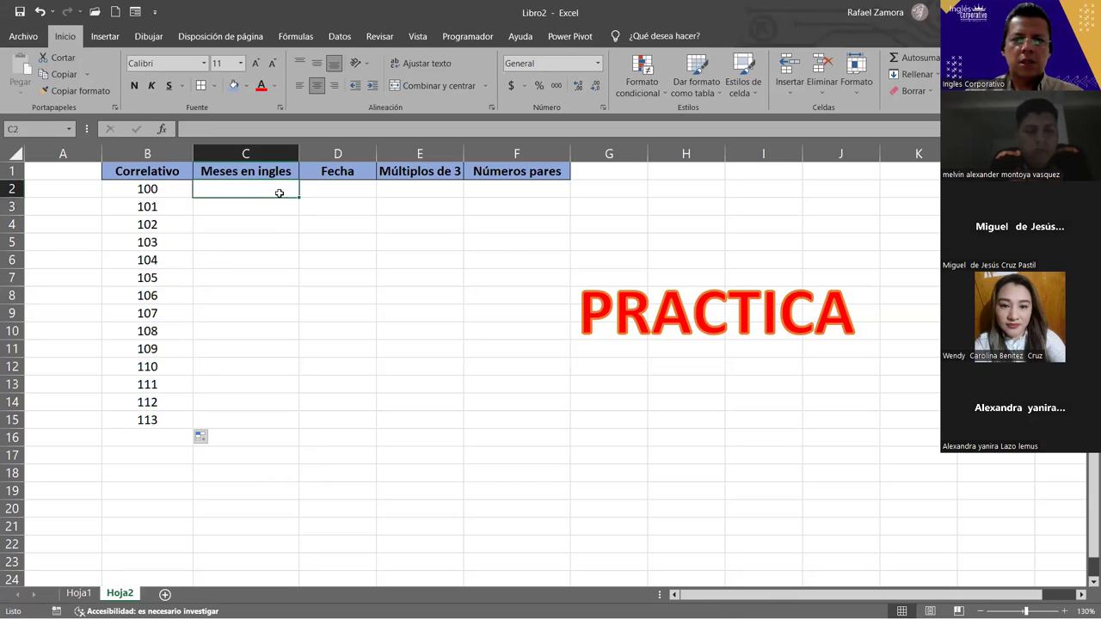
pyautogui.write('January')
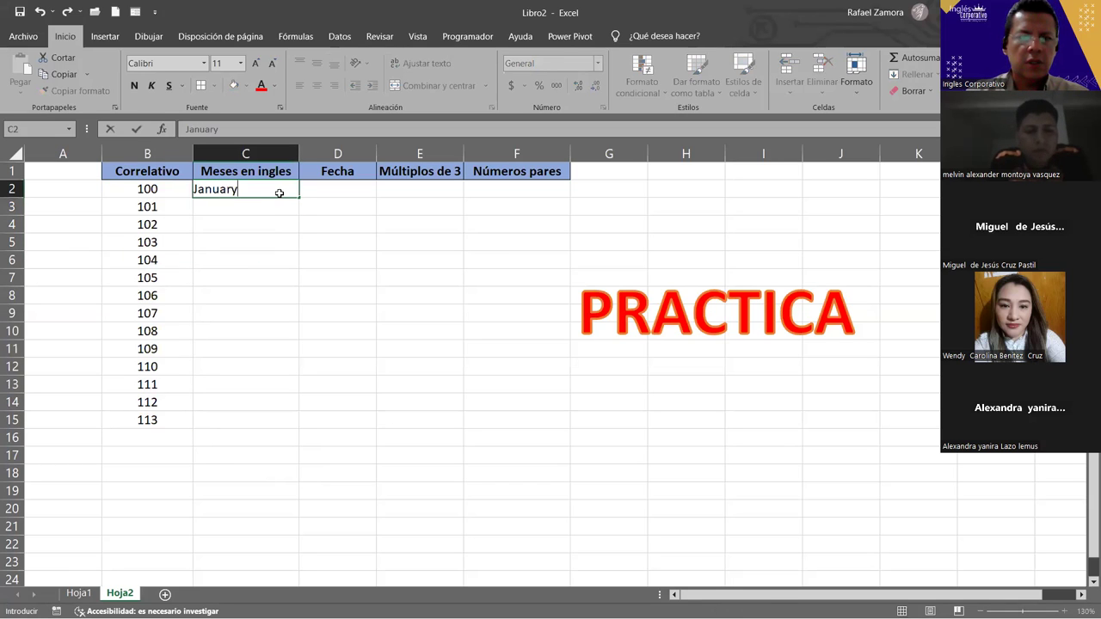
pyautogui.hotkey('ctrl', 'Return')
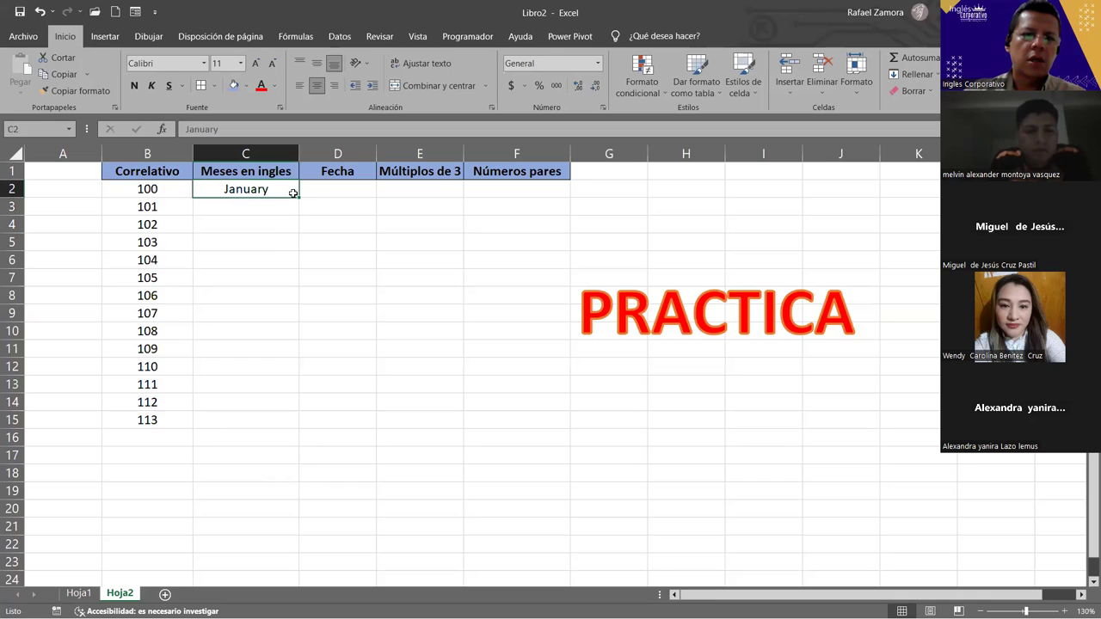
pyautogui.moveTo(300, 198); pyautogui.dragTo(299, 217)
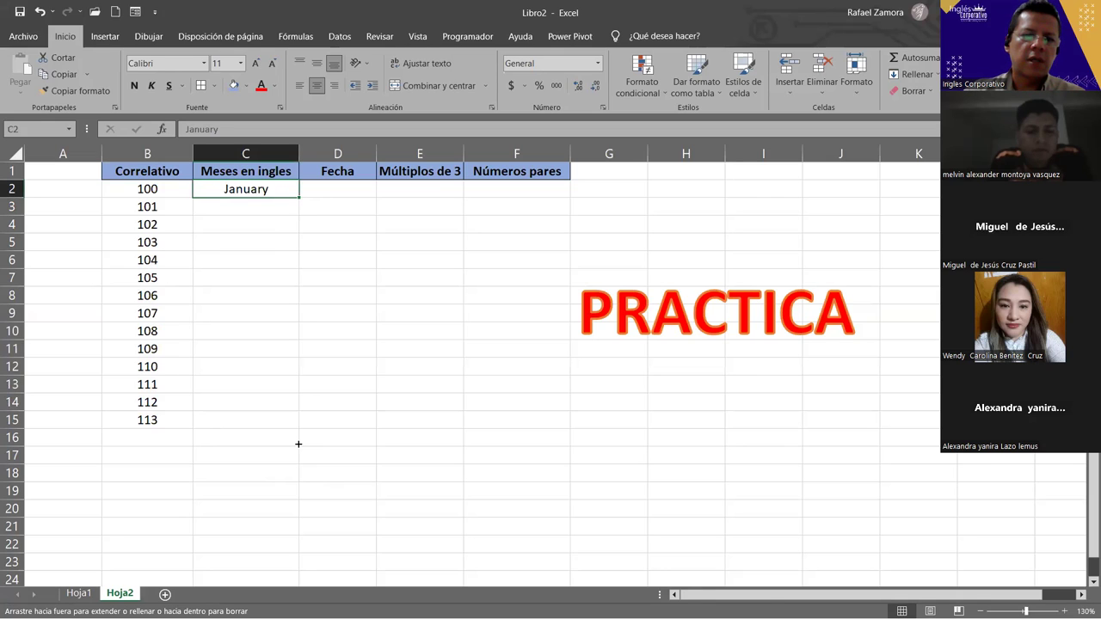
pyautogui.moveTo(300, 427); pyautogui.dragTo(300, 428)
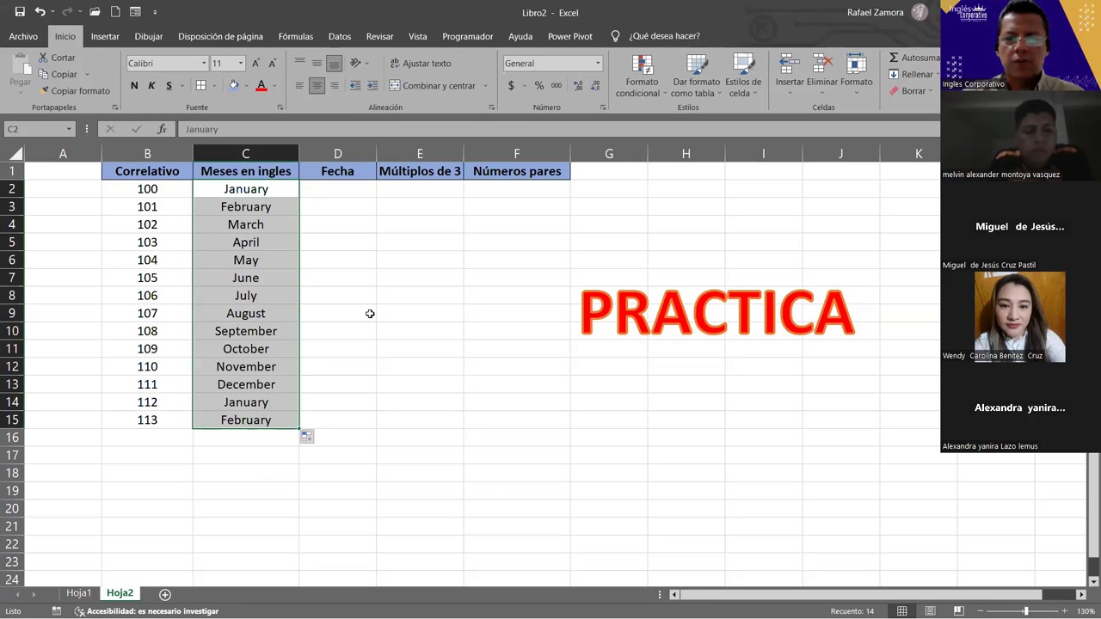
# - Enter the date 1-1-23 in D2 and autofill consecutive dates down to D15
pyautogui.click(343, 189)
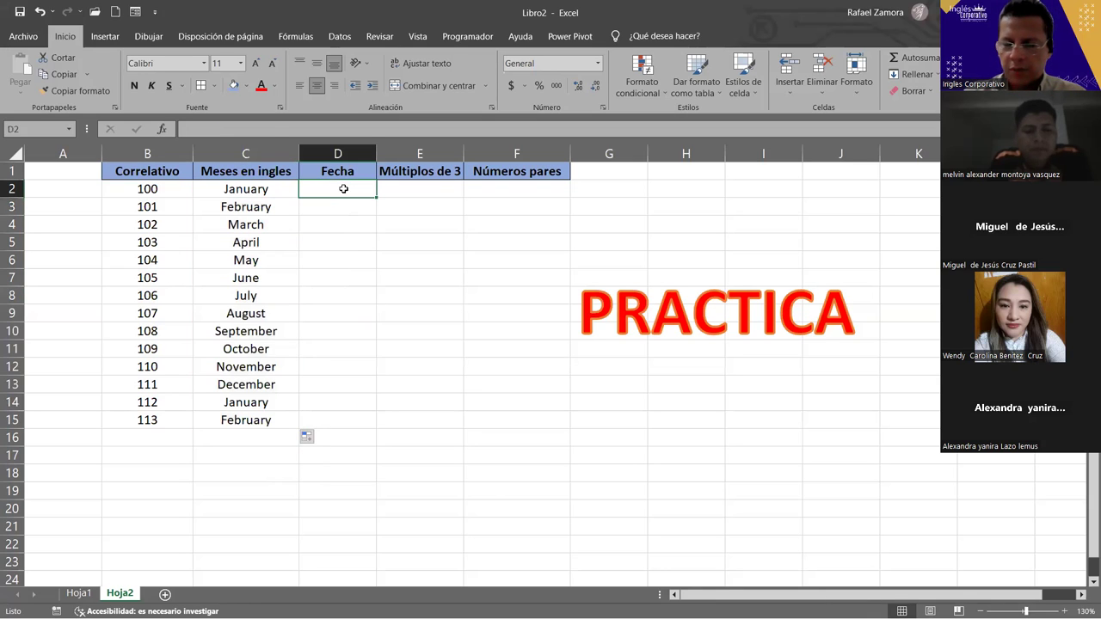
pyautogui.write('1-')
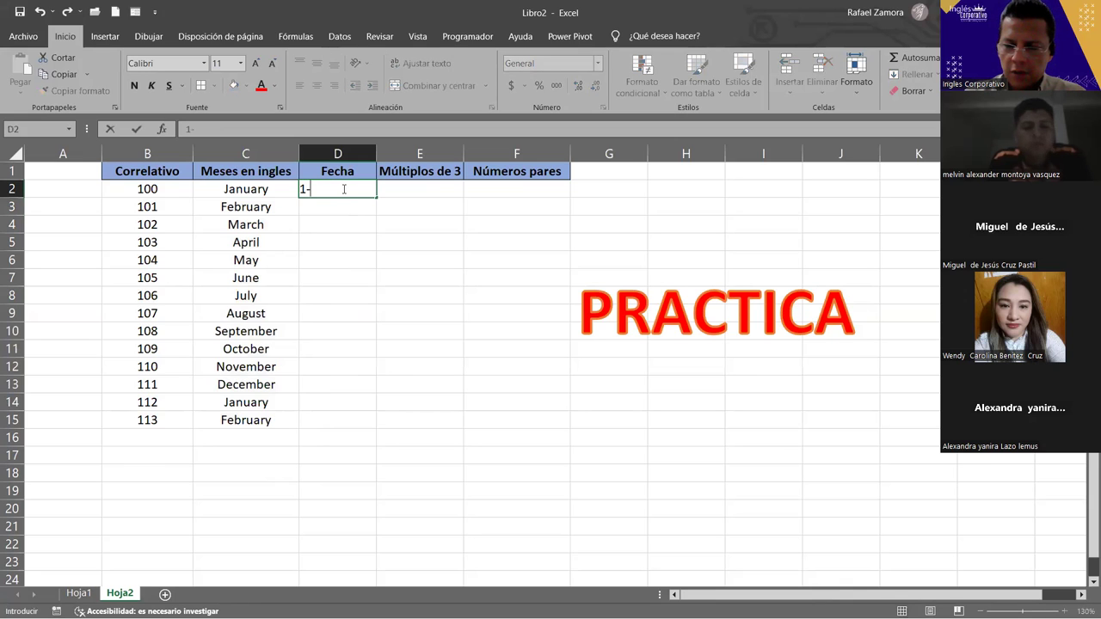
pyautogui.write('1-23')
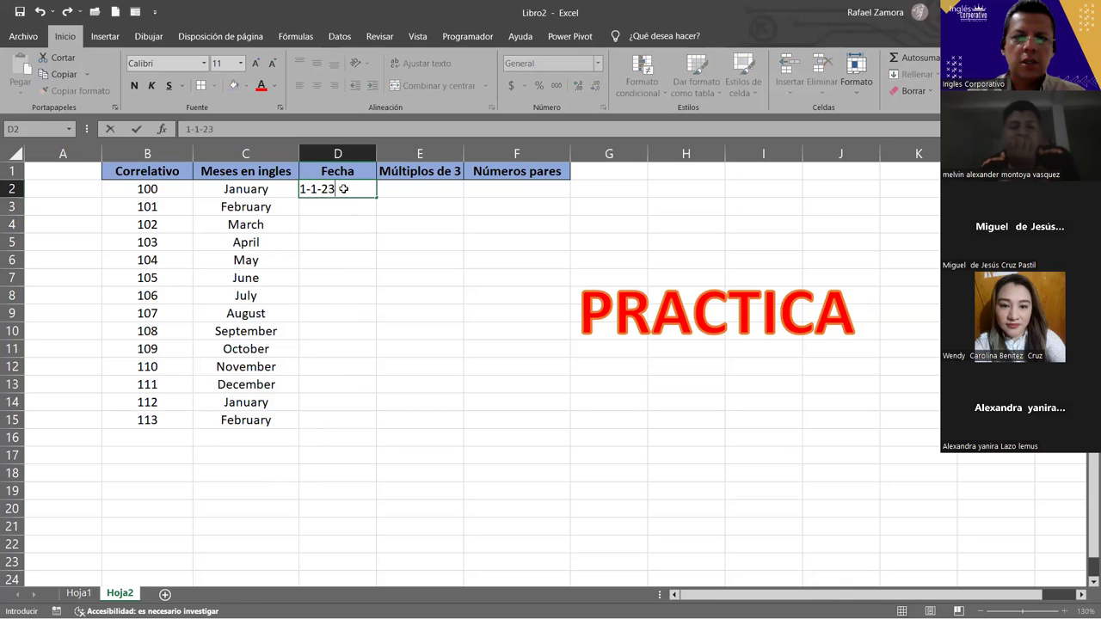
pyautogui.press('Return')
pyautogui.click(343, 189)
pyautogui.moveTo(376, 197); pyautogui.dragTo(376, 428)
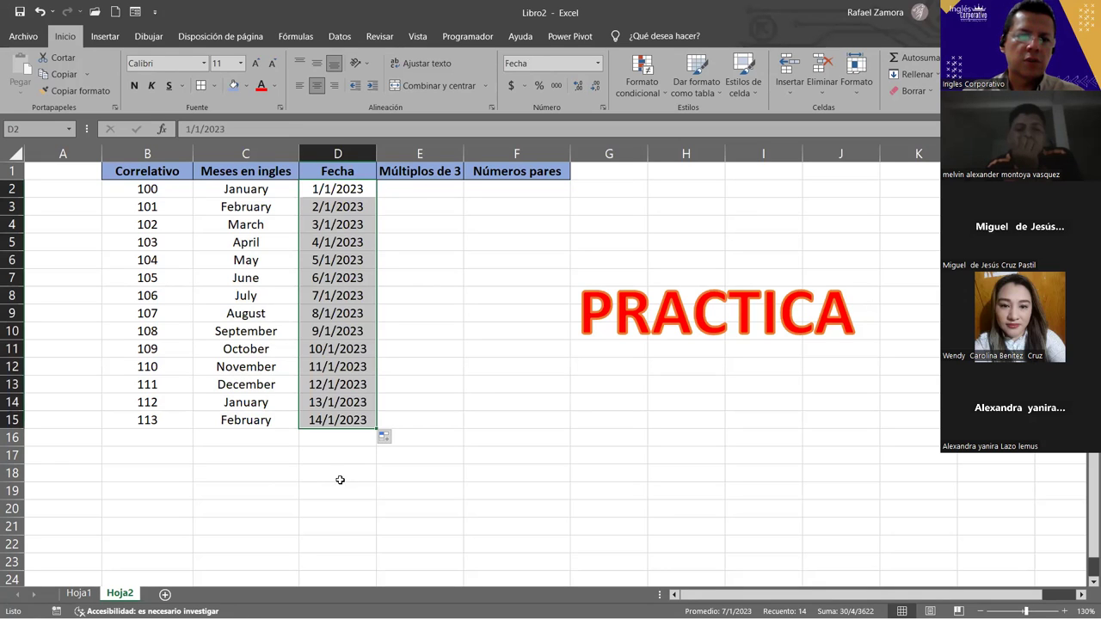
# - Enter 3 in E2 and 6 in E3, and autofill the Múltiplos de 3 series down to E15
pyautogui.click(453, 186)
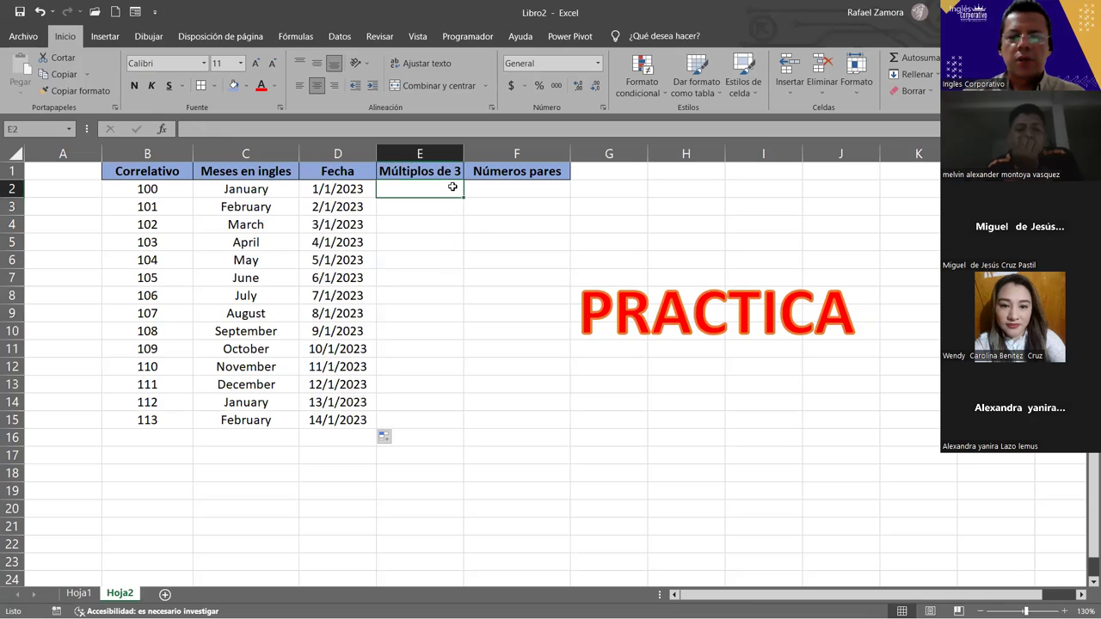
pyautogui.write('3')
pyautogui.press('Return')
pyautogui.write('6')
pyautogui.press('Return')
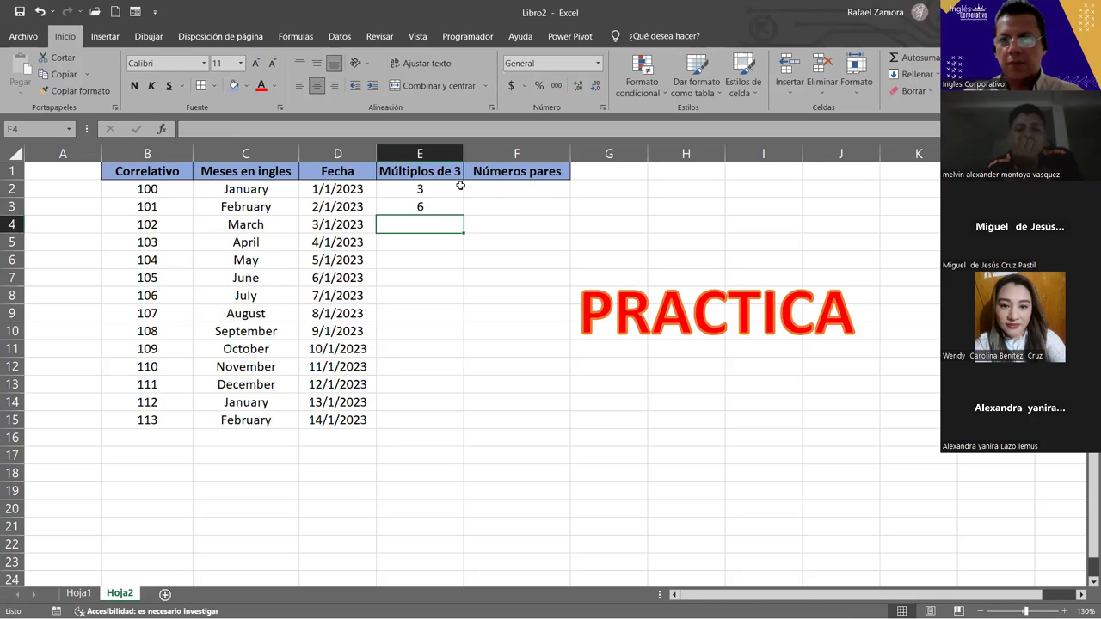
pyautogui.moveTo(461, 186); pyautogui.dragTo(459, 214)
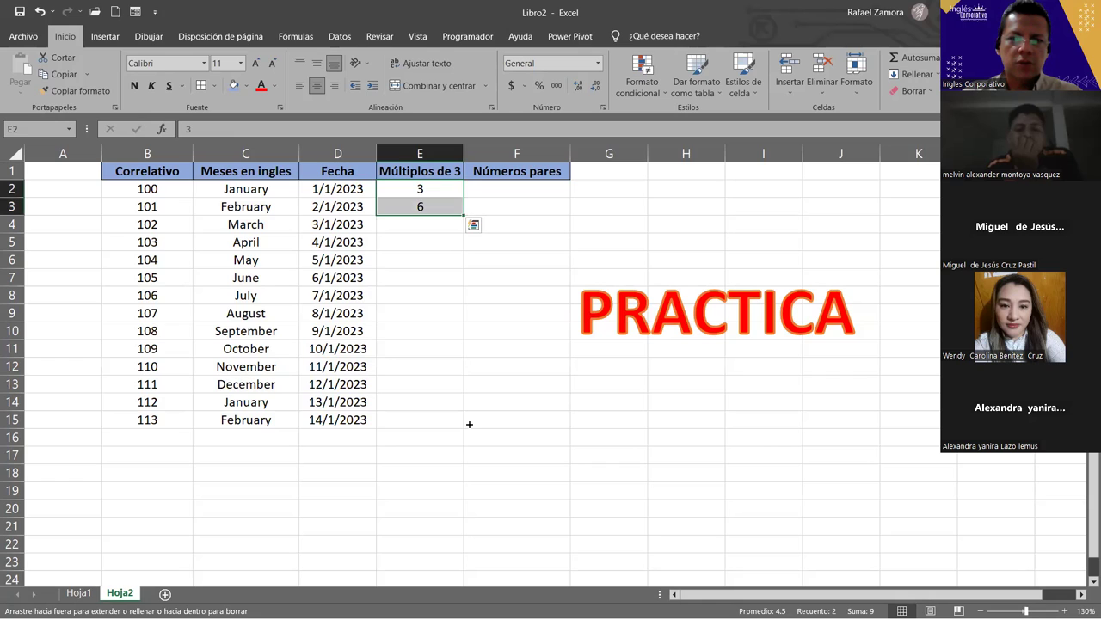
pyautogui.moveTo(468, 420); pyautogui.dragTo(467, 421)
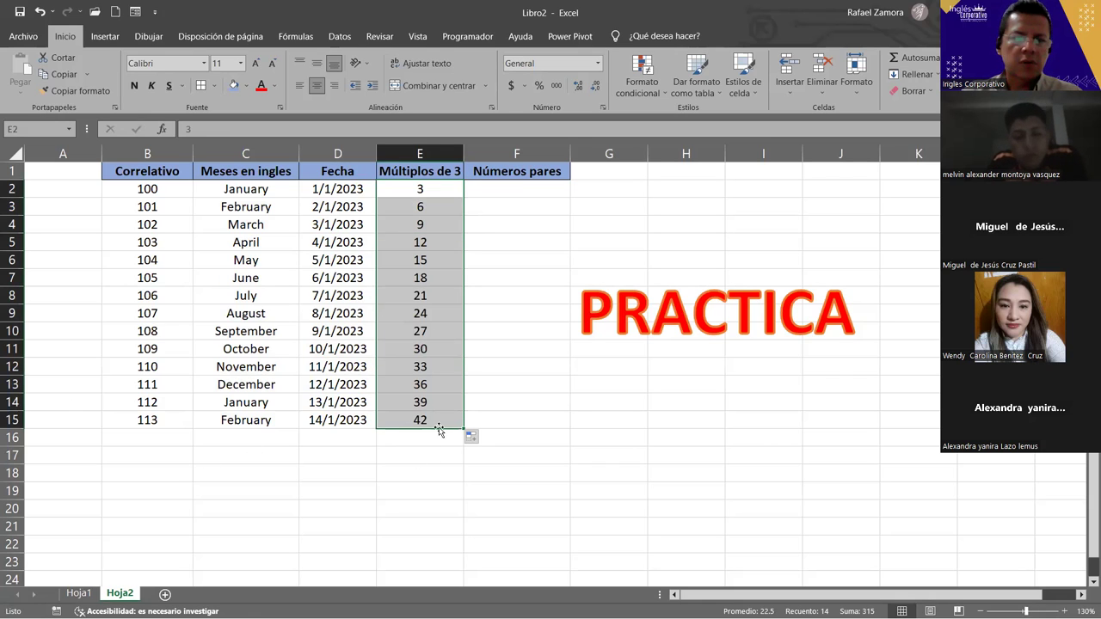
pyautogui.click(556, 187)
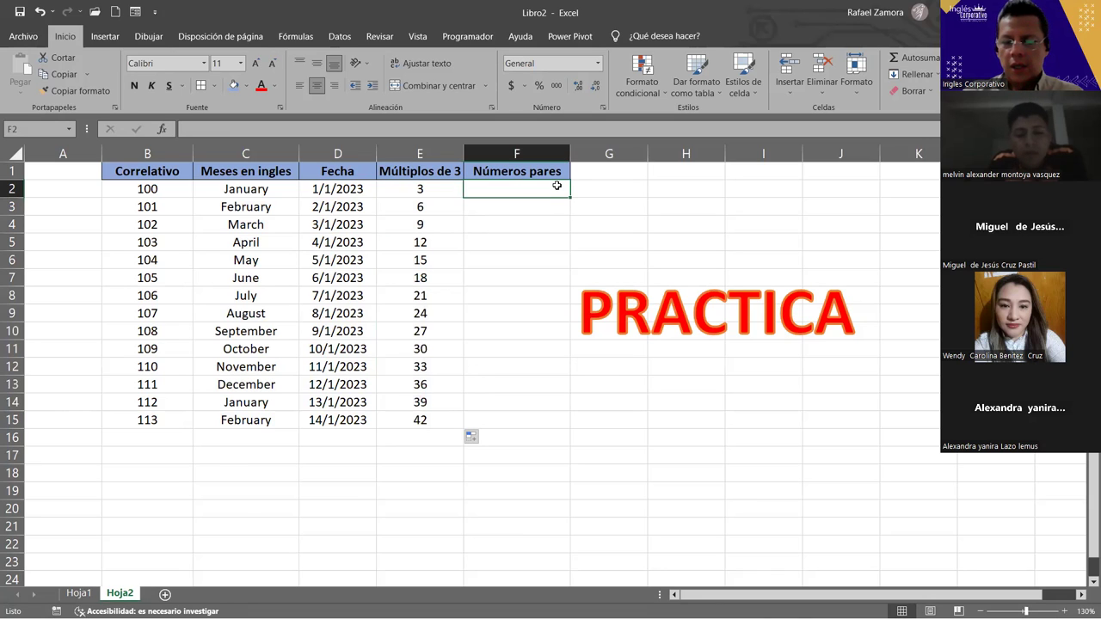
pyautogui.write('1')
pyautogui.press('Return')
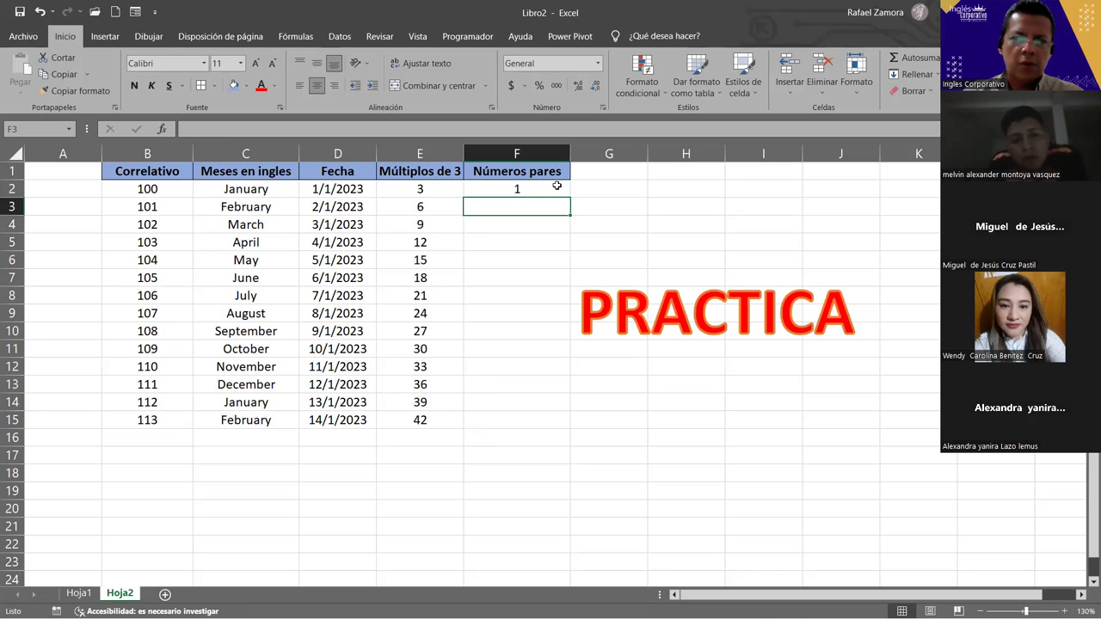
# - Enter 2 in F2 and 4 in F3, and autofill the Números pares series down to F15
pyautogui.click(556, 187)
pyautogui.write('2')
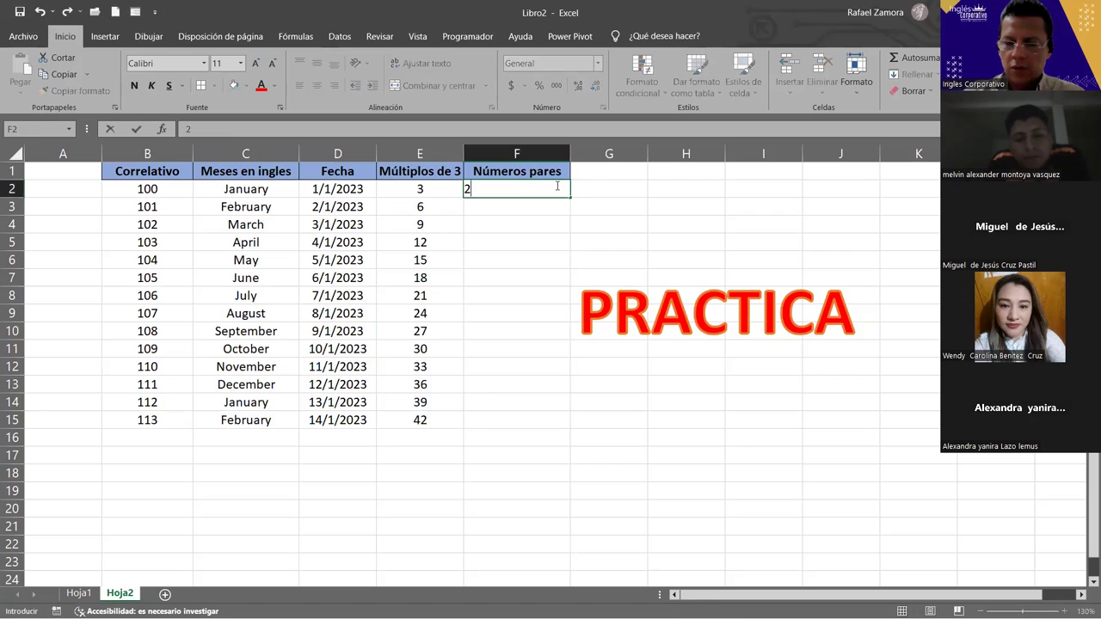
pyautogui.press('Return')
pyautogui.write('4')
pyautogui.press('Return')
pyautogui.moveTo(556, 186); pyautogui.dragTo(562, 205)
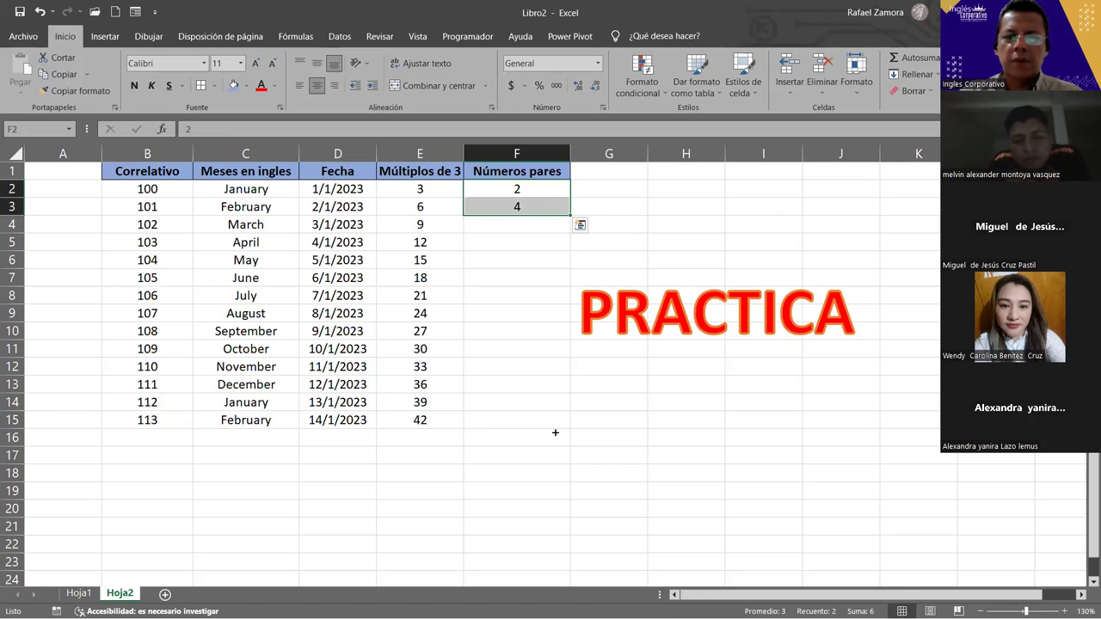
pyautogui.moveTo(554, 433); pyautogui.dragTo(528, 431)
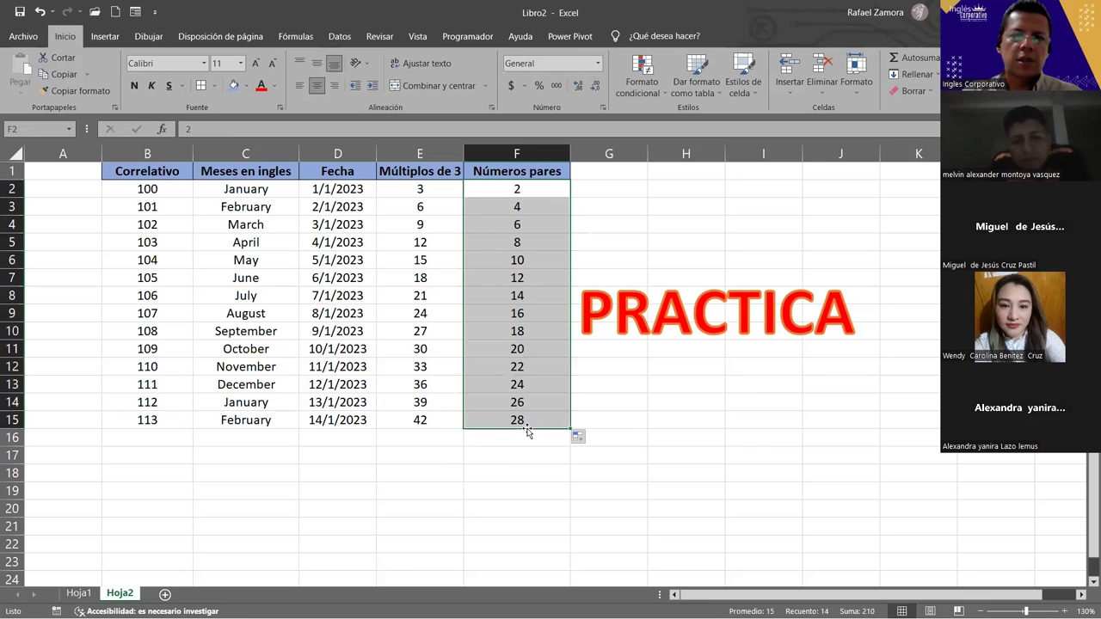
# - Move the PRACTICA WordArt to the empty area around columns J to L, near rows 21 to 23
pyautogui.click(683, 270)
pyautogui.moveTo(683, 268); pyautogui.dragTo(863, 498)
pyautogui.click(714, 359)
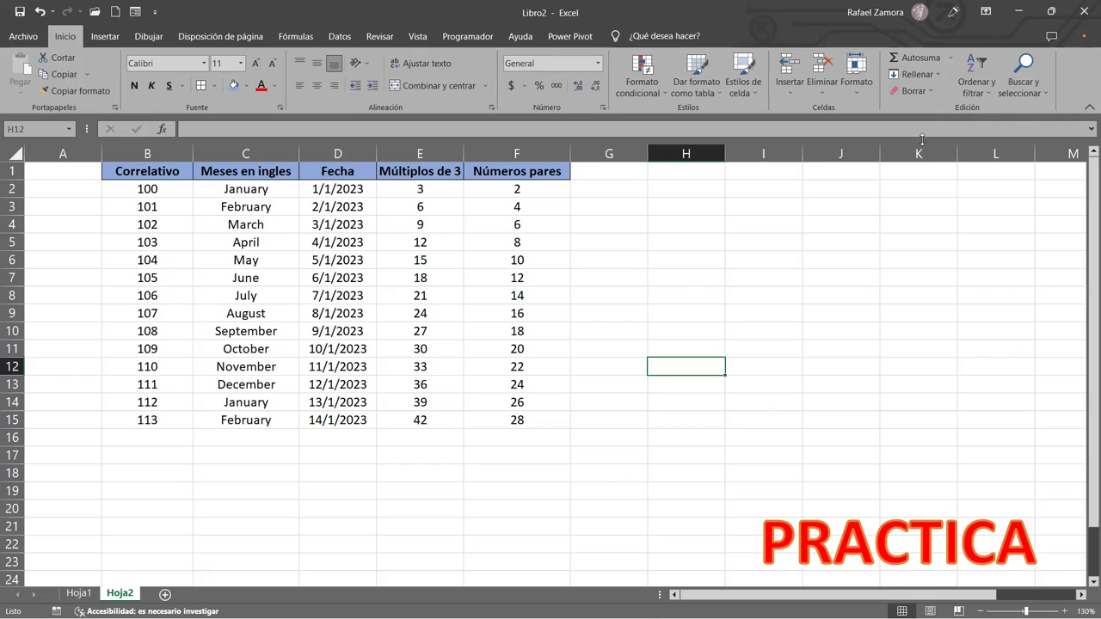
pyautogui.click(844, 342)
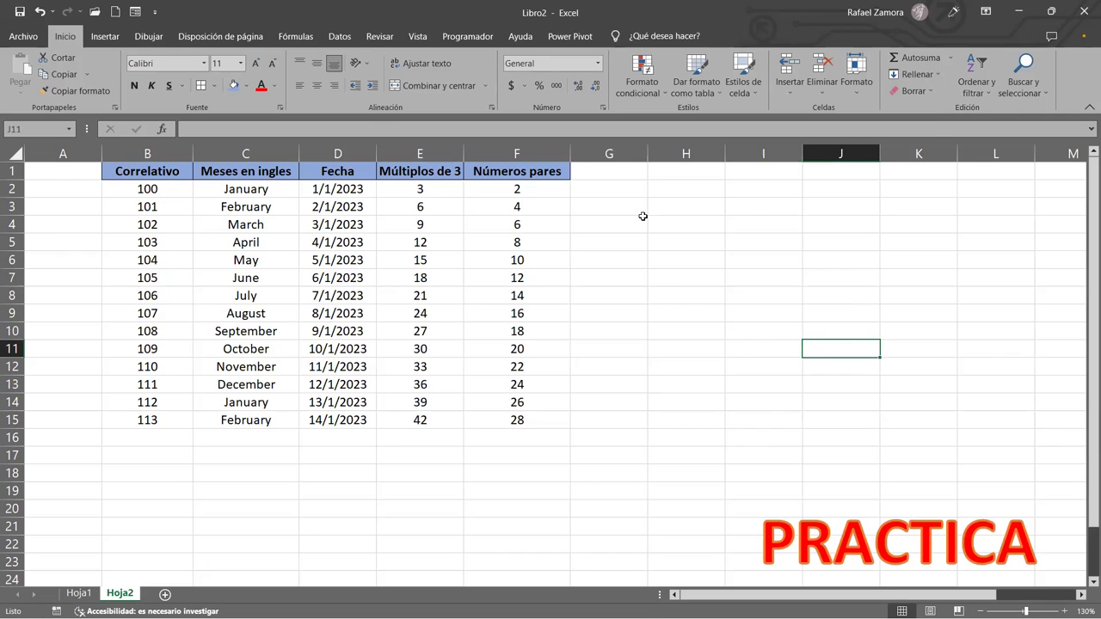
# - Enter 10 in H2 and fill H2:H15 with a linear column series using an increment of 20
pyautogui.click(664, 190)
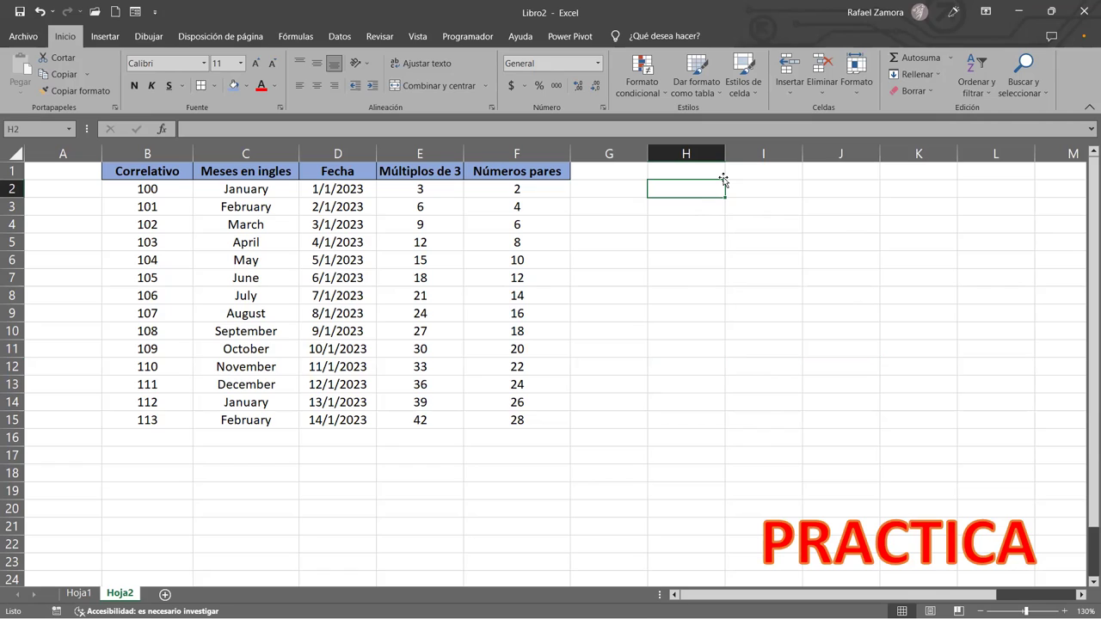
pyautogui.write('10')
pyautogui.press('Return')
pyautogui.moveTo(713, 189); pyautogui.dragTo(680, 416)
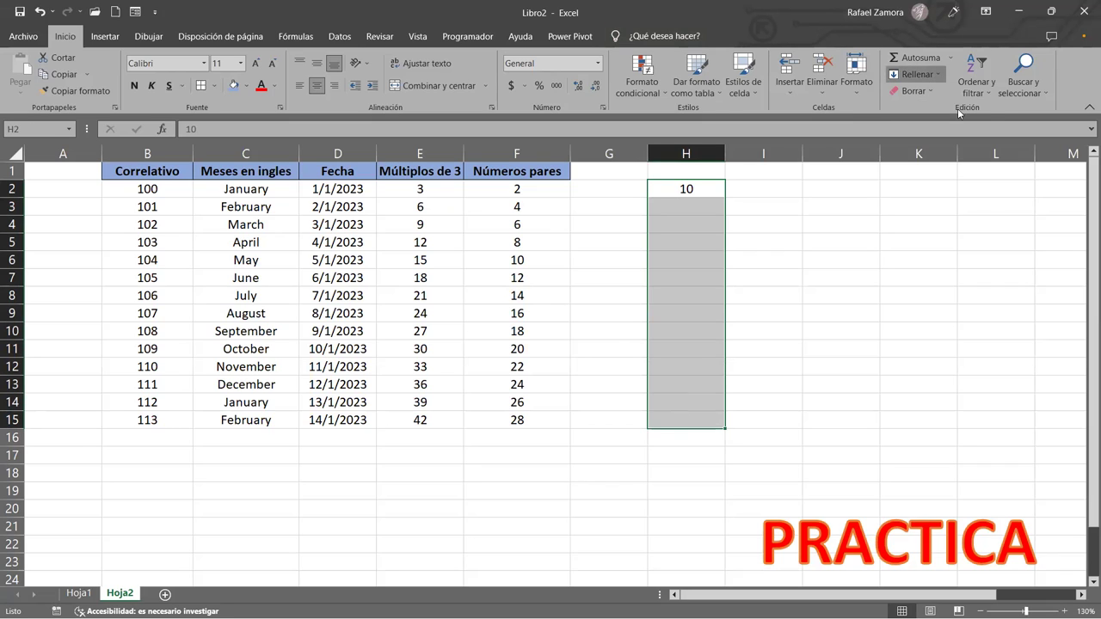
pyautogui.click(936, 74)
pyautogui.click(947, 185)
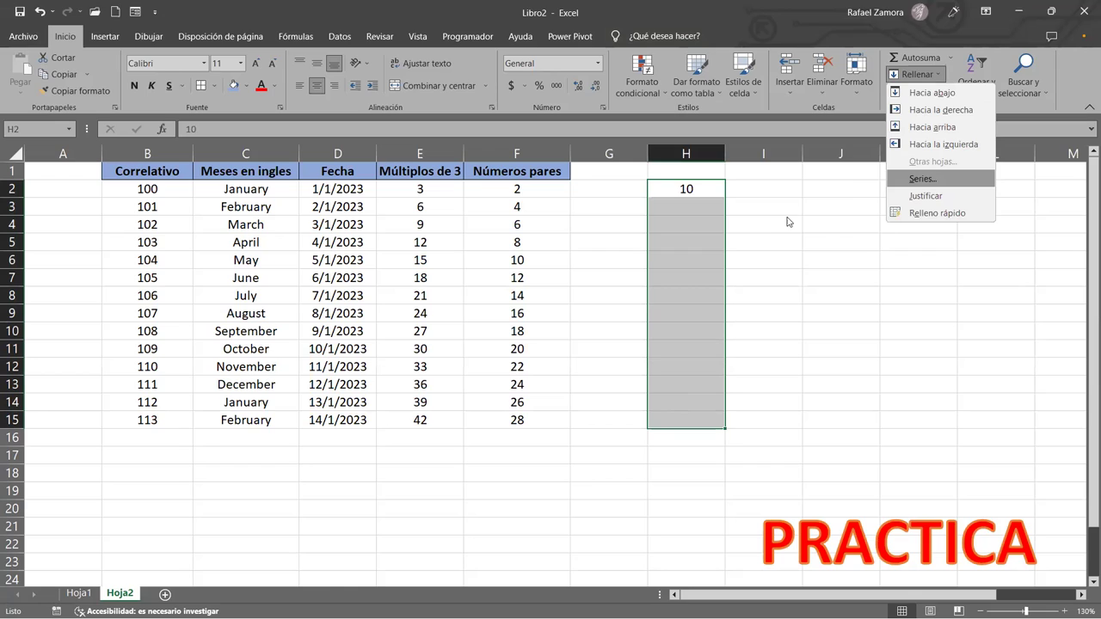
pyautogui.moveTo(729, 109); pyautogui.dragTo(896, 79)
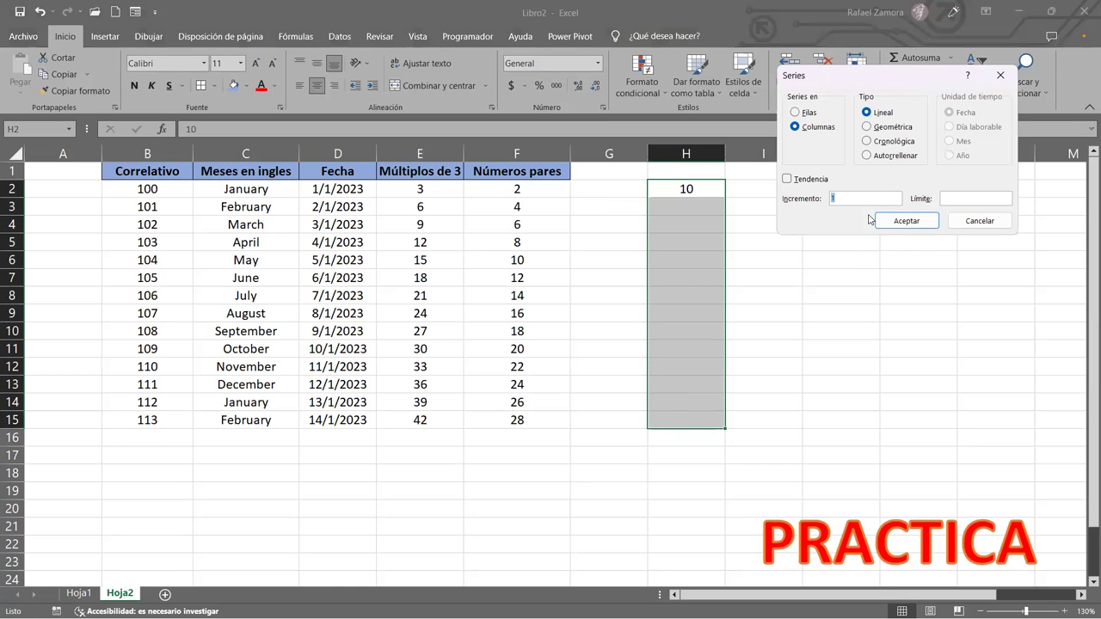
pyautogui.write('20')
pyautogui.press('Return')
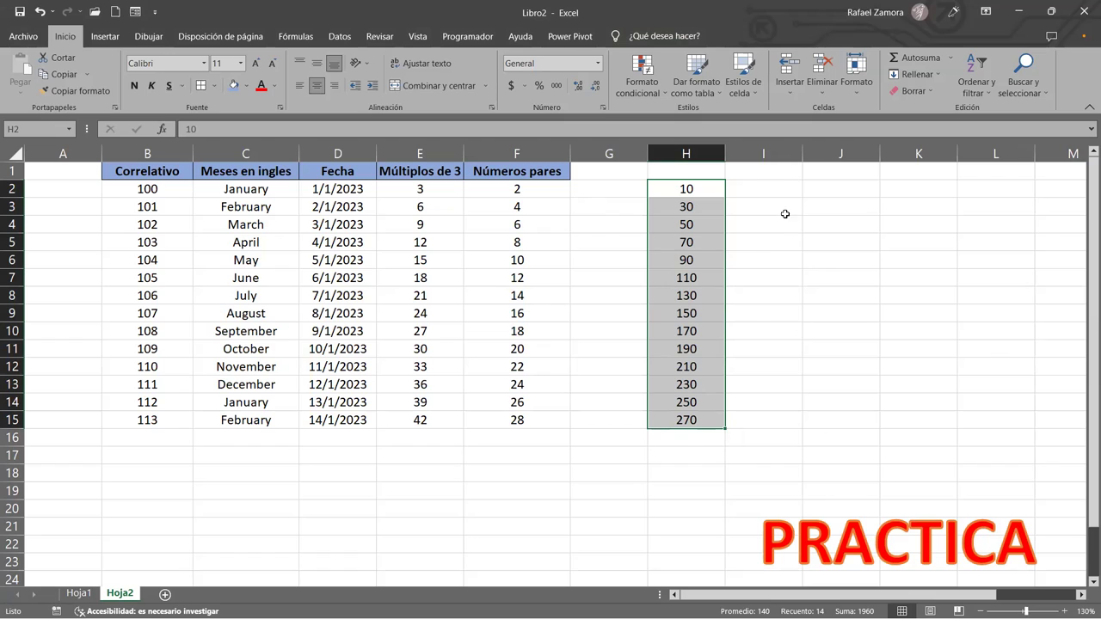
# - Enter a sample first name in I2 and a different first name in I3
pyautogui.click(774, 187)
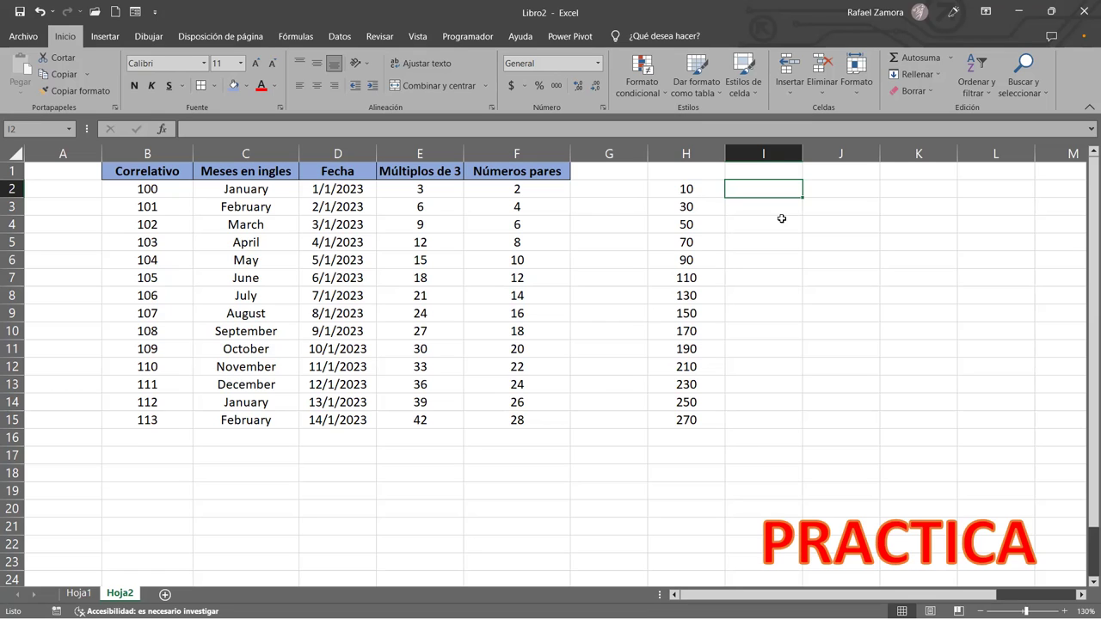
pyautogui.write('Carlos')
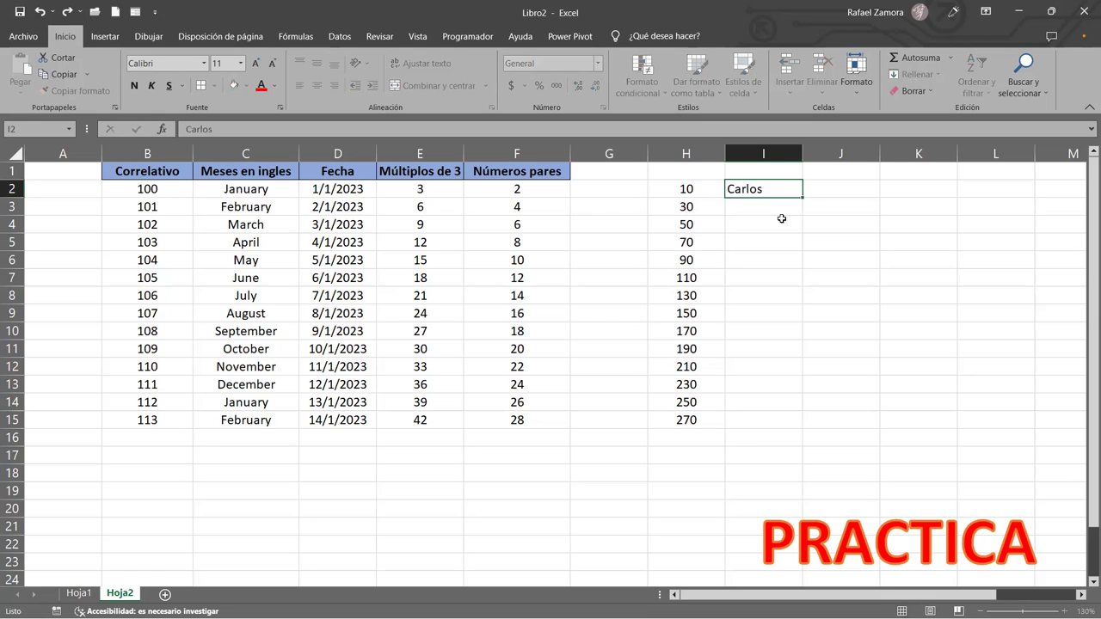
pyautogui.press('Return')
pyautogui.write('Alberto')
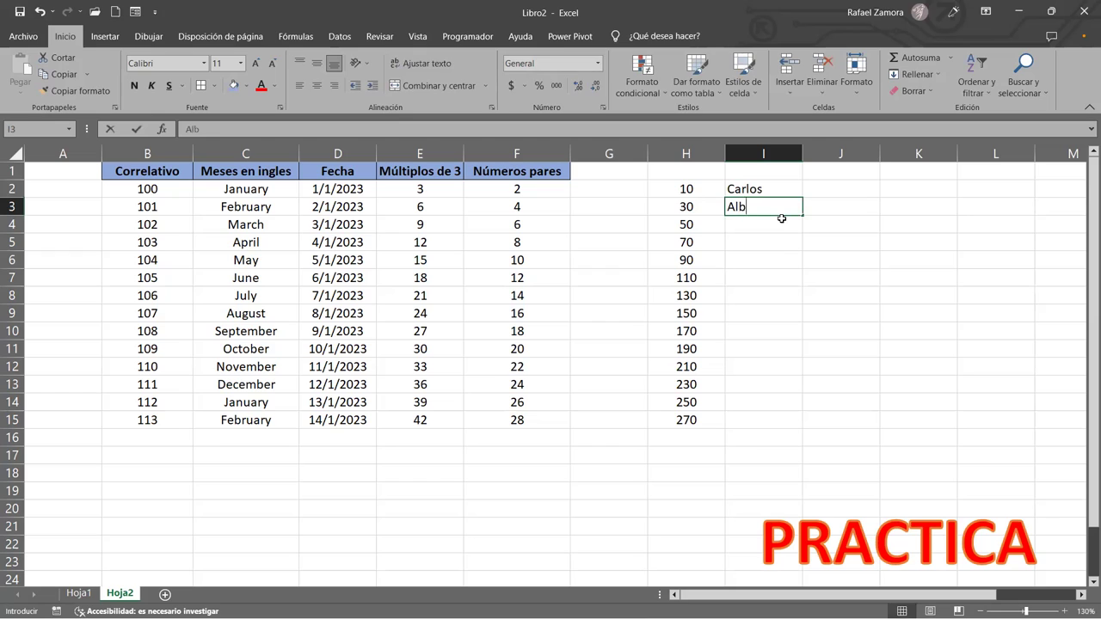
pyautogui.press('Return')
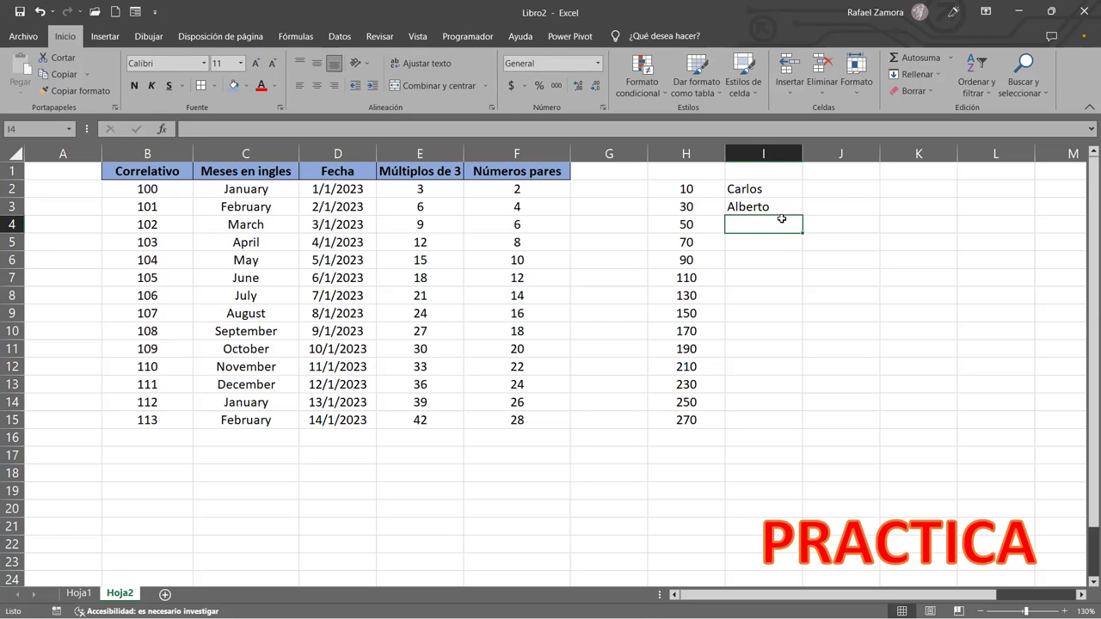
# - Use AutoComplete to repeat the first name from I2 in I4:I8 and the one from I3 in I9:I10
pyautogui.write('c')
pyautogui.press('Return')
pyautogui.write('c')
pyautogui.press('Return')
pyautogui.write('c')
pyautogui.press('Return')
pyautogui.write('c')
pyautogui.press('Return')
pyautogui.write('c')
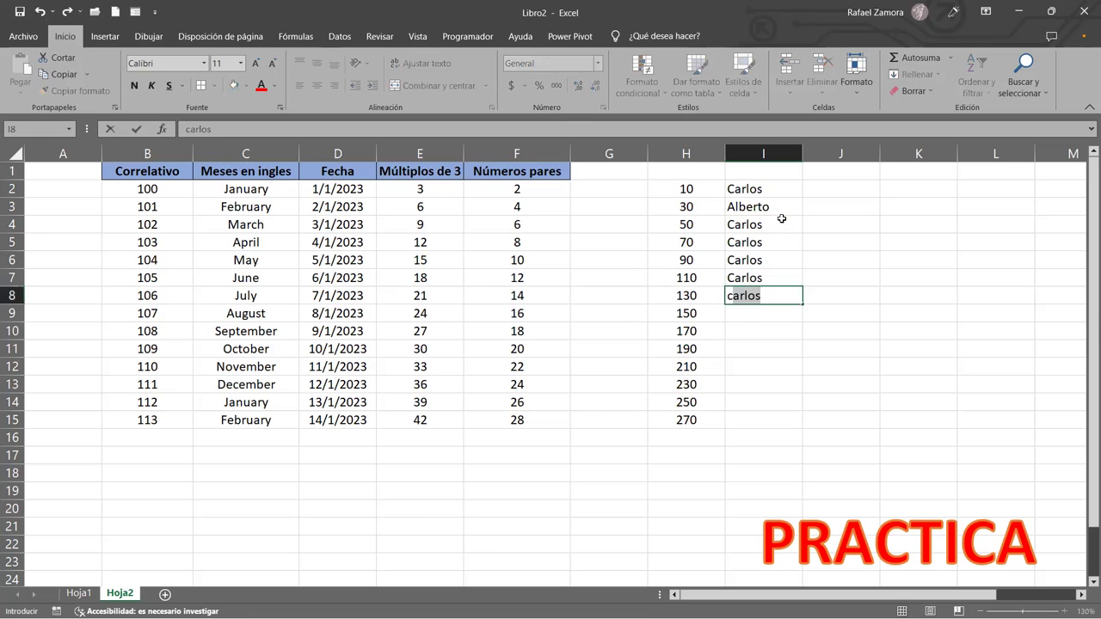
pyautogui.press('Return')
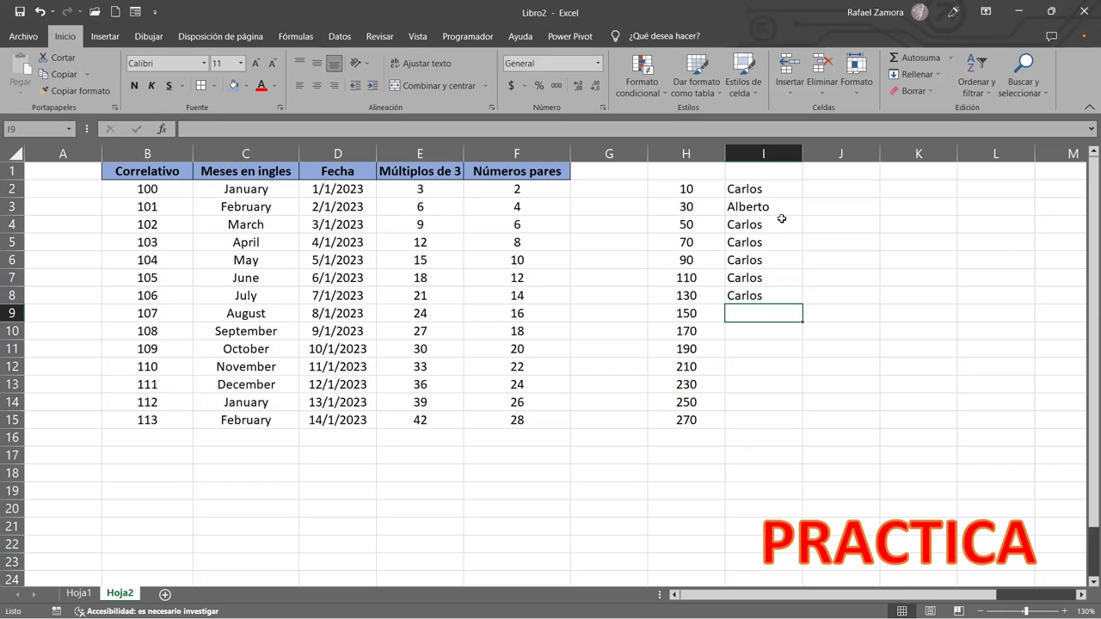
pyautogui.write('a')
pyautogui.press('Return')
pyautogui.write('a')
pyautogui.press('Return')
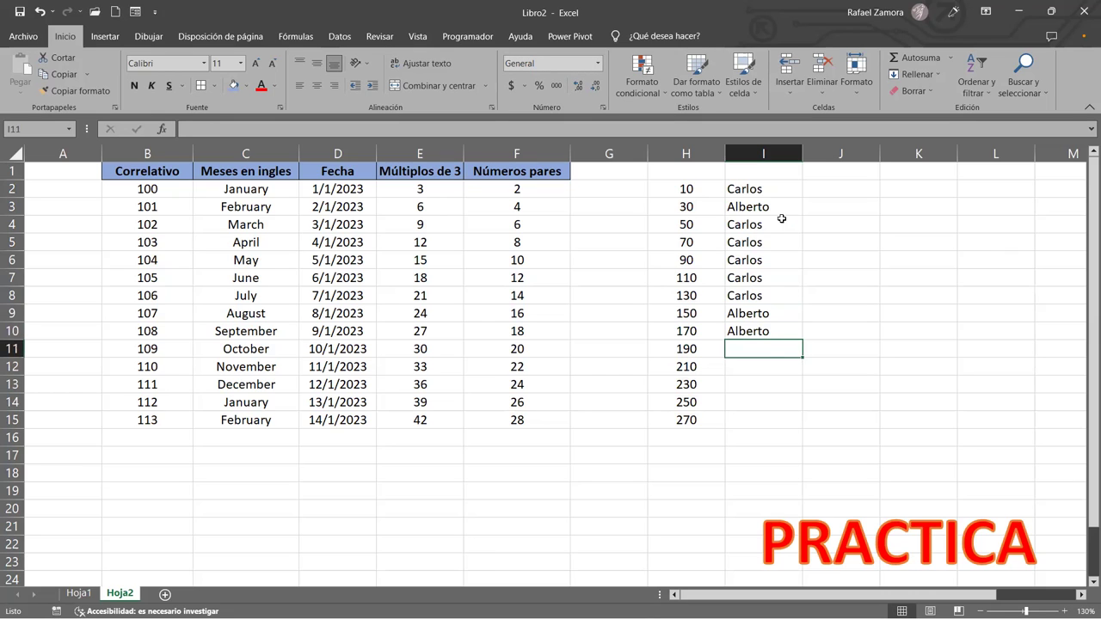
# - Enter a third first name with the same initial as I3 in I11, and repeat it in I12 with AutoComplete
pyautogui.write('Angel')
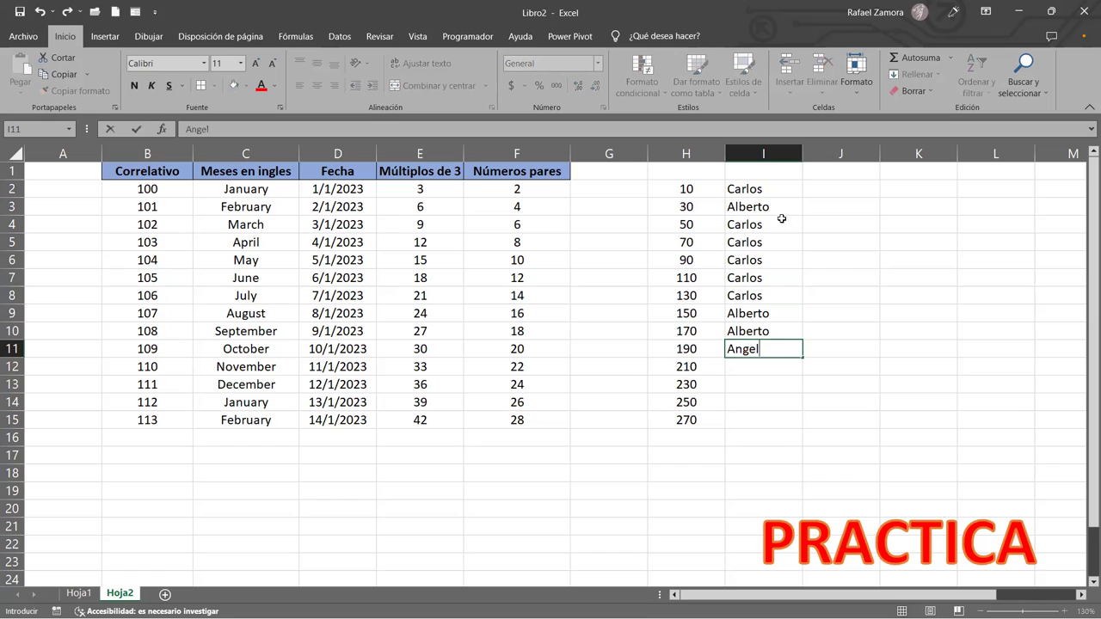
pyautogui.press('Return')
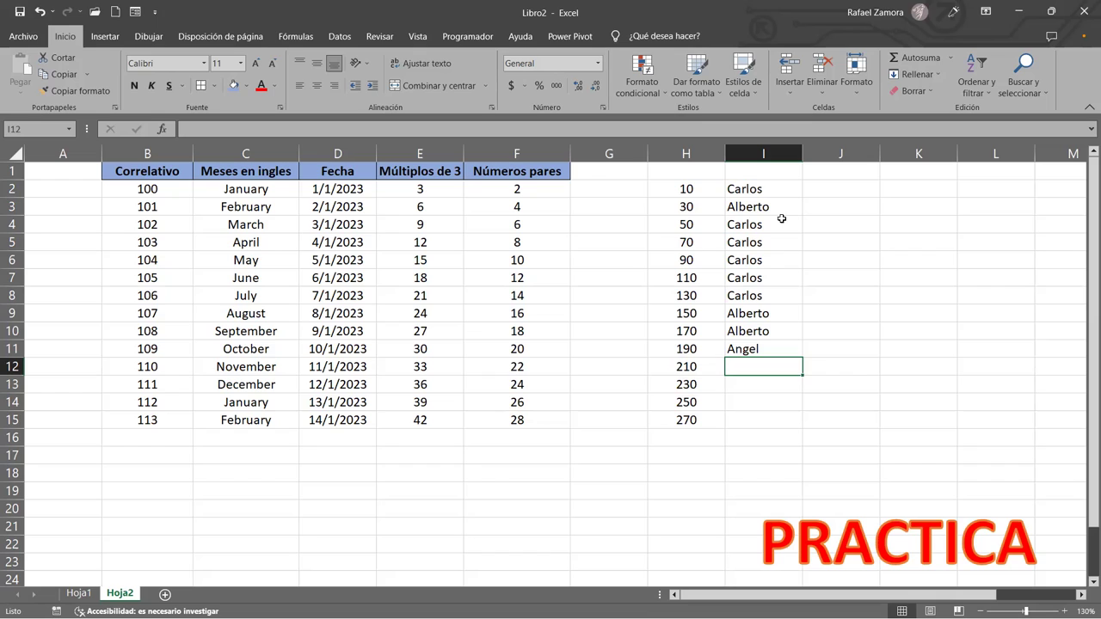
pyautogui.write('a')
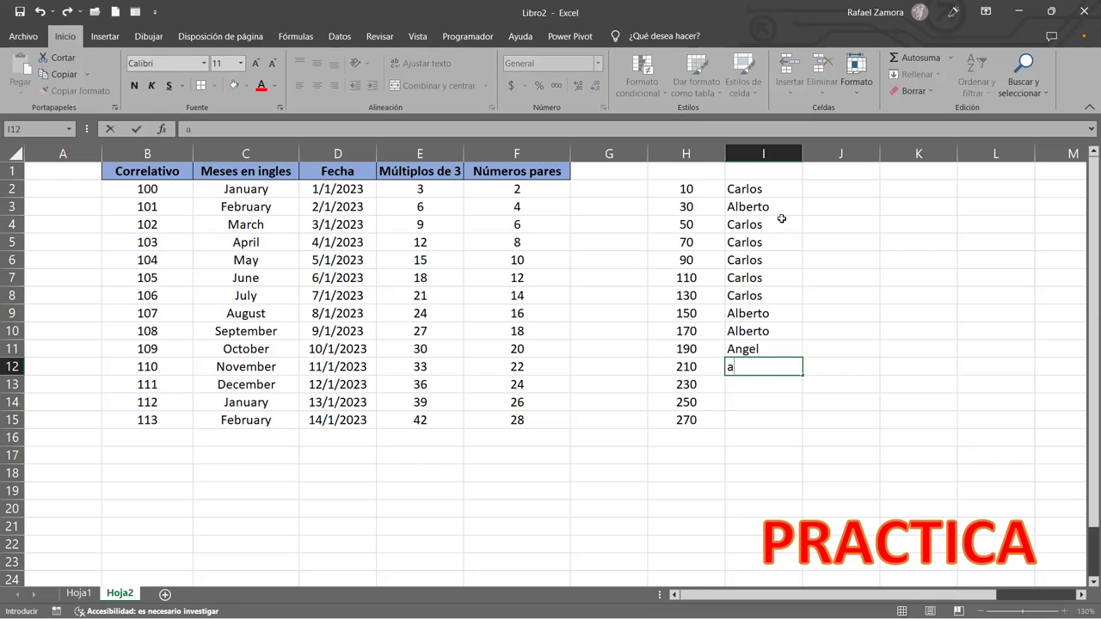
pyautogui.press('Return')
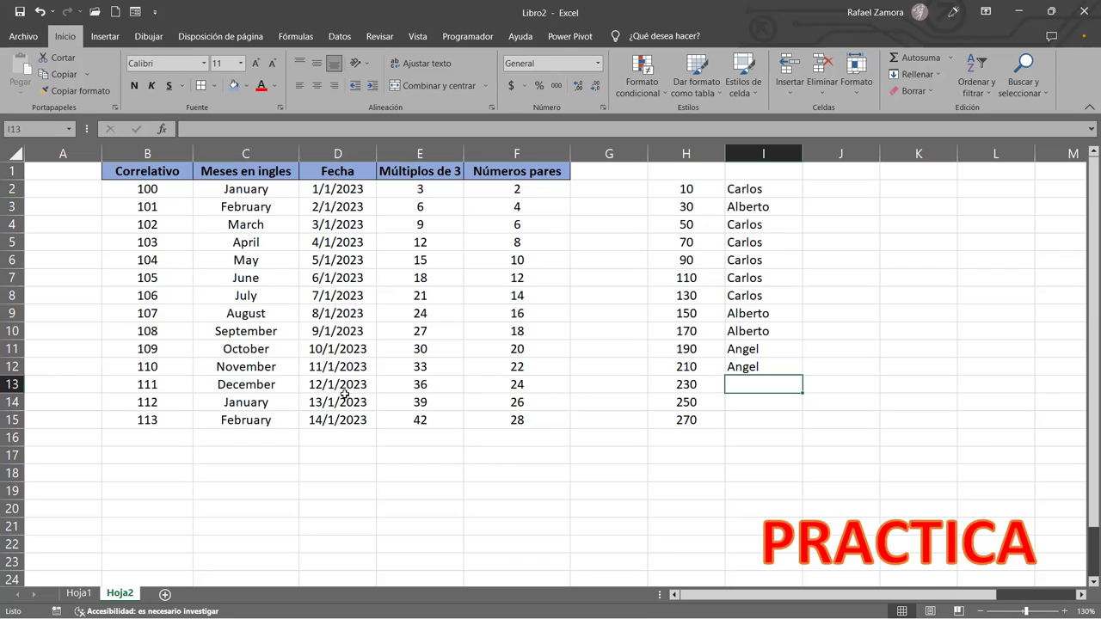
pyautogui.click(641, 295)
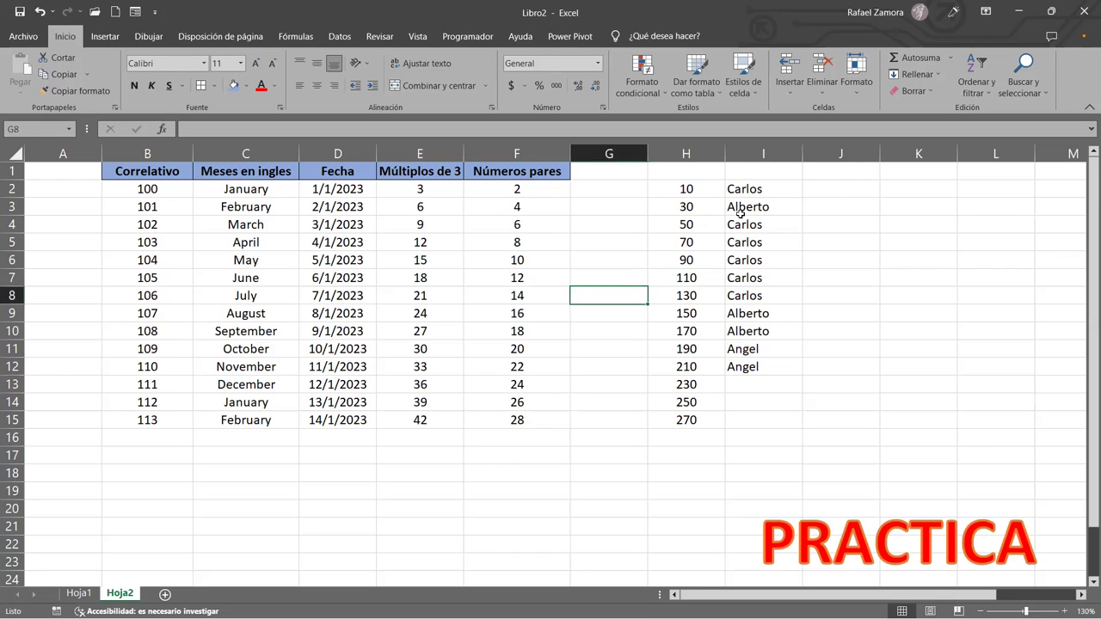
pyautogui.click(842, 207)
pyautogui.click(835, 189)
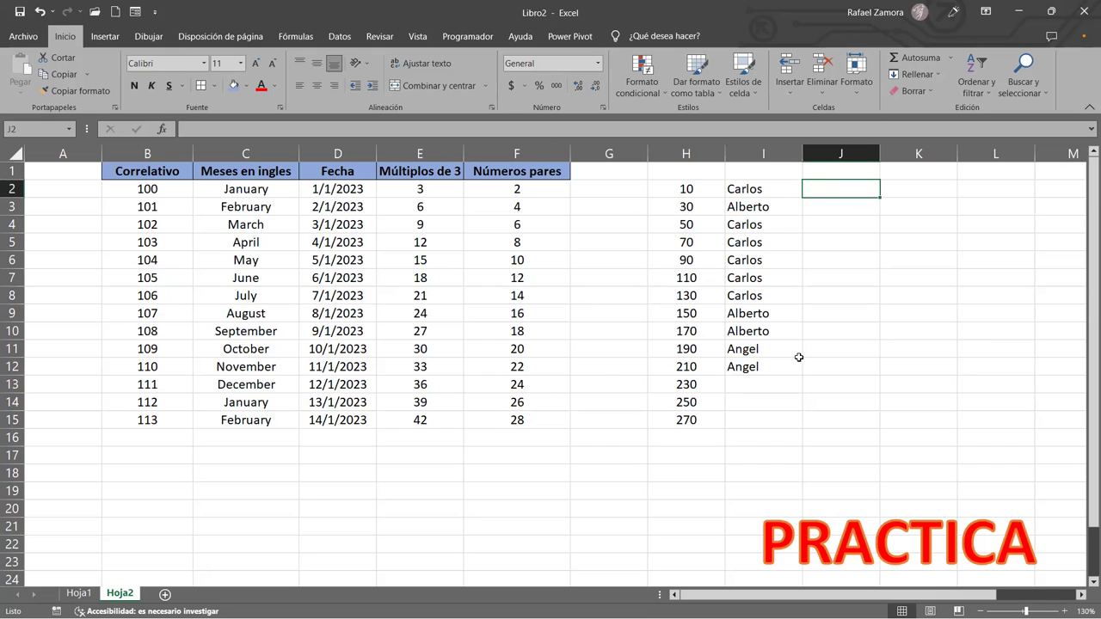
pyautogui.click(671, 361)
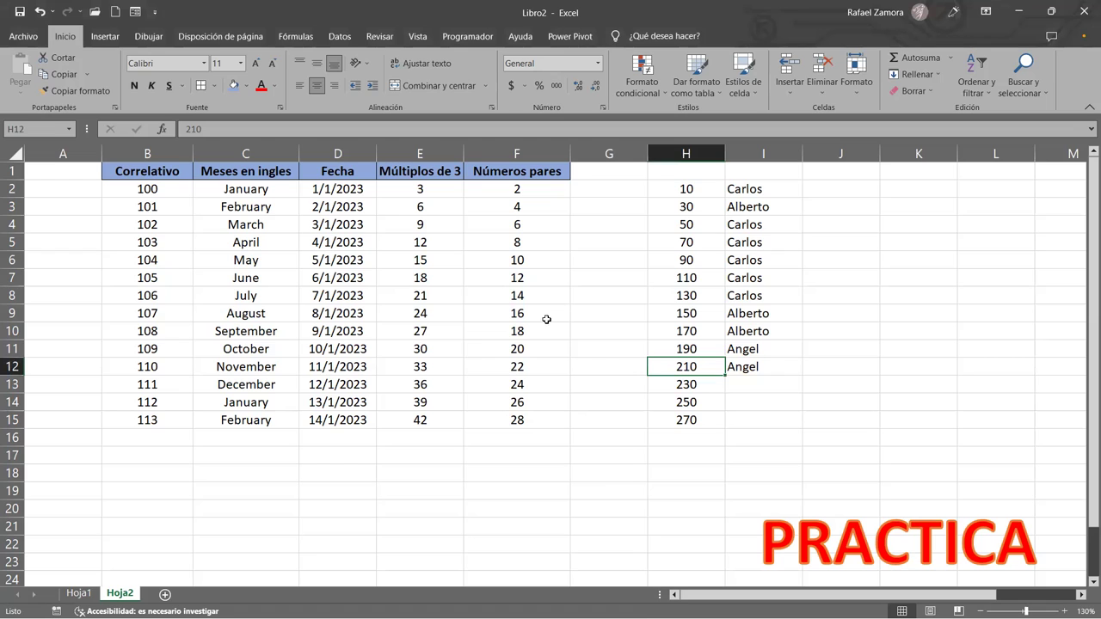
pyautogui.moveTo(142, 188); pyautogui.dragTo(536, 419)
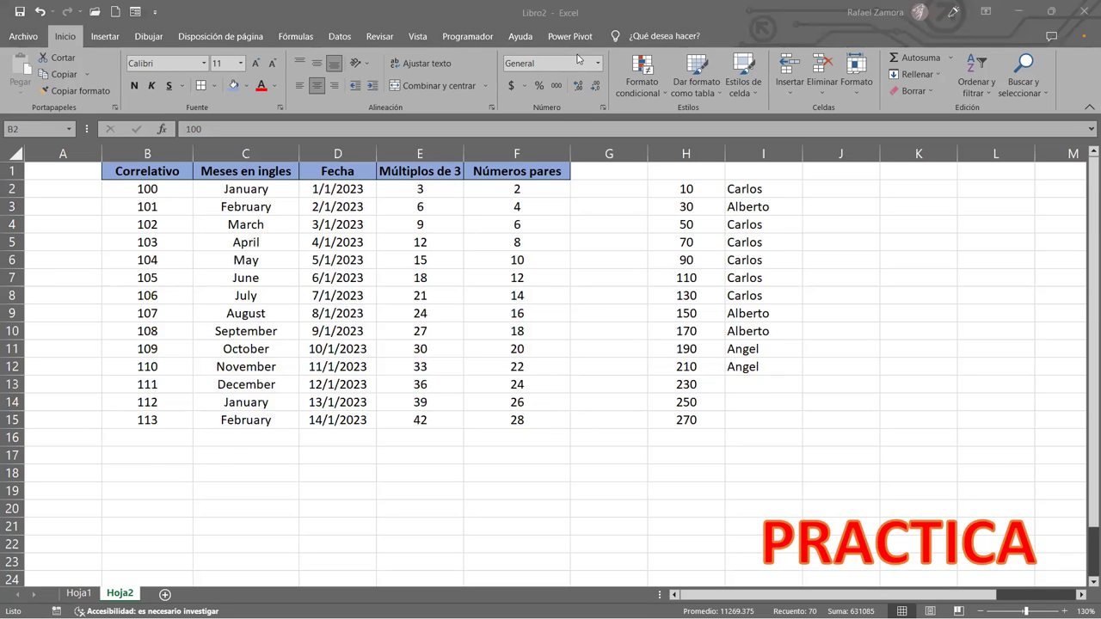
# - Add a new blank worksheet after Hoja2
pyautogui.click(164, 594)
pyautogui.click(252, 429)
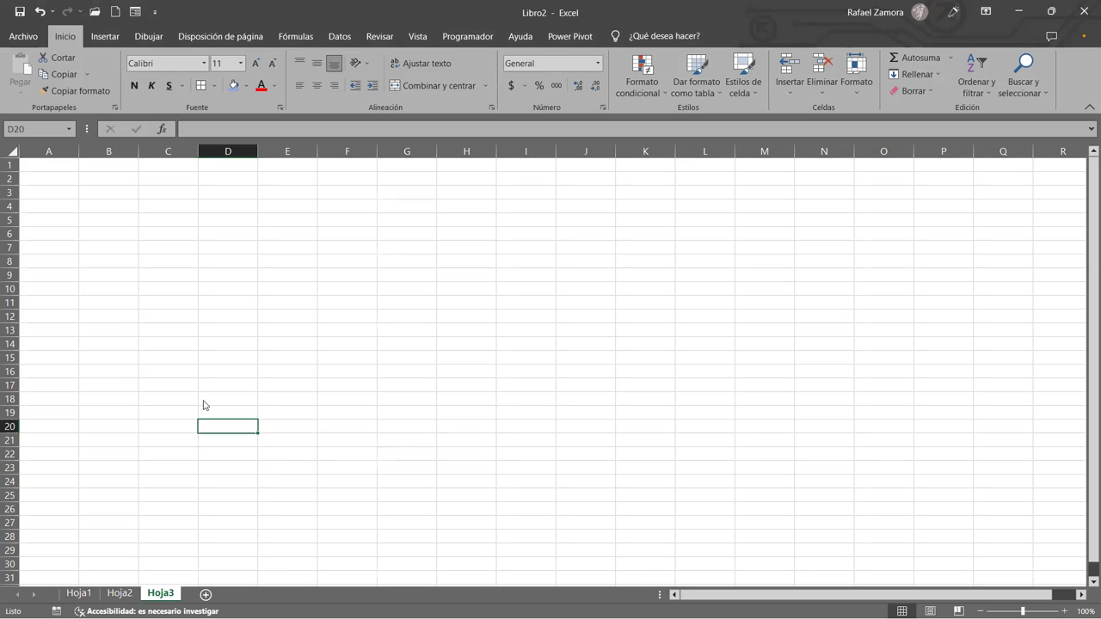
pyautogui.scroll(3, 167, 327)
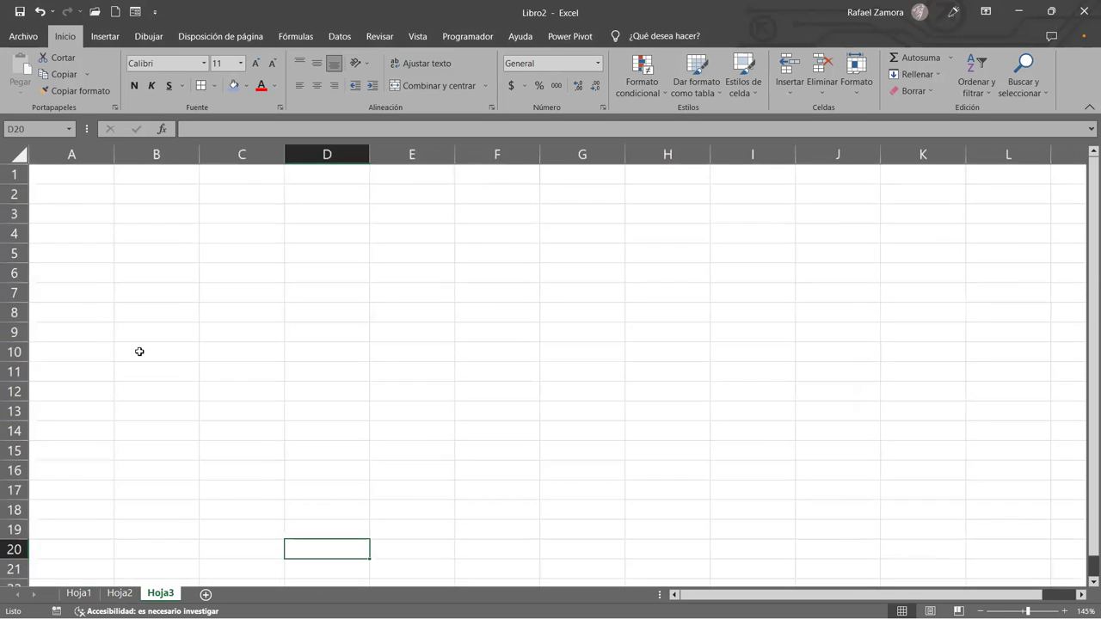
pyautogui.click(173, 226)
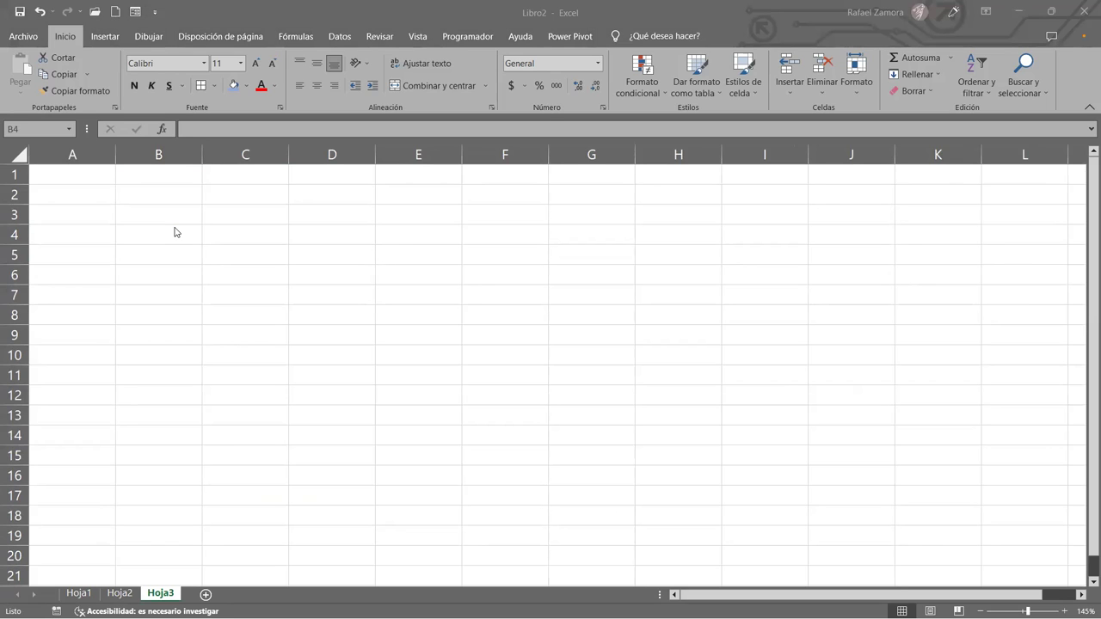
pyautogui.click(174, 226)
pyautogui.click(362, 335)
pyautogui.scroll(-1, 362, 335)
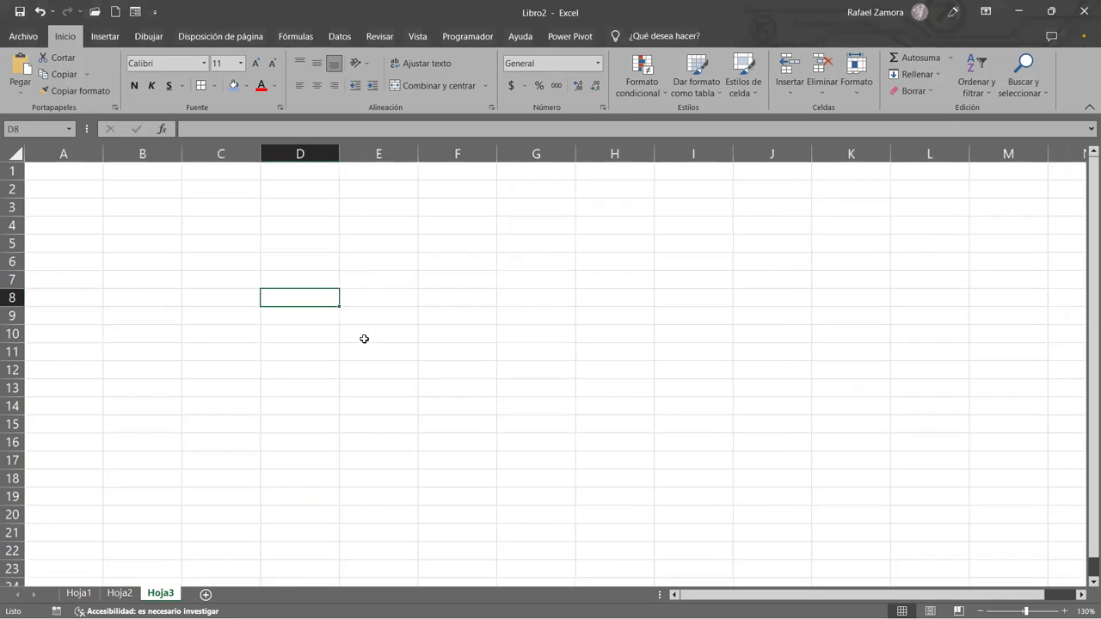
# - Paste the copied CUADRO DE NOTAS picture into Hoja3 and place its upper-left corner at about B2
pyautogui.hotkey('ctrl', 'v')
pyautogui.moveTo(560, 397); pyautogui.dragTo(403, 292)
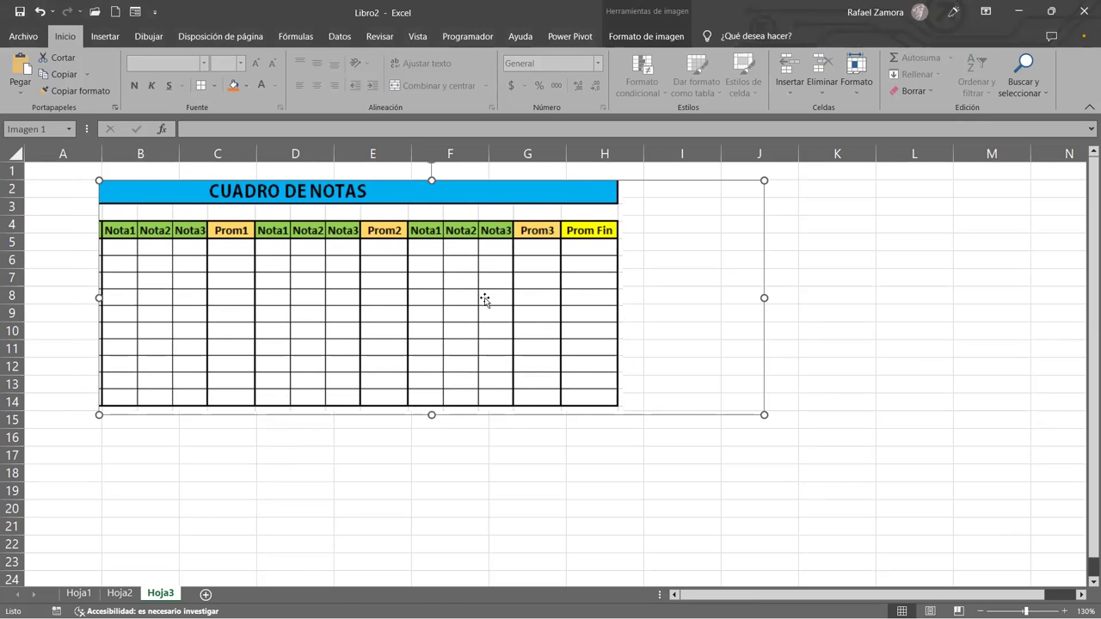
pyautogui.click(856, 399)
pyautogui.click(797, 477)
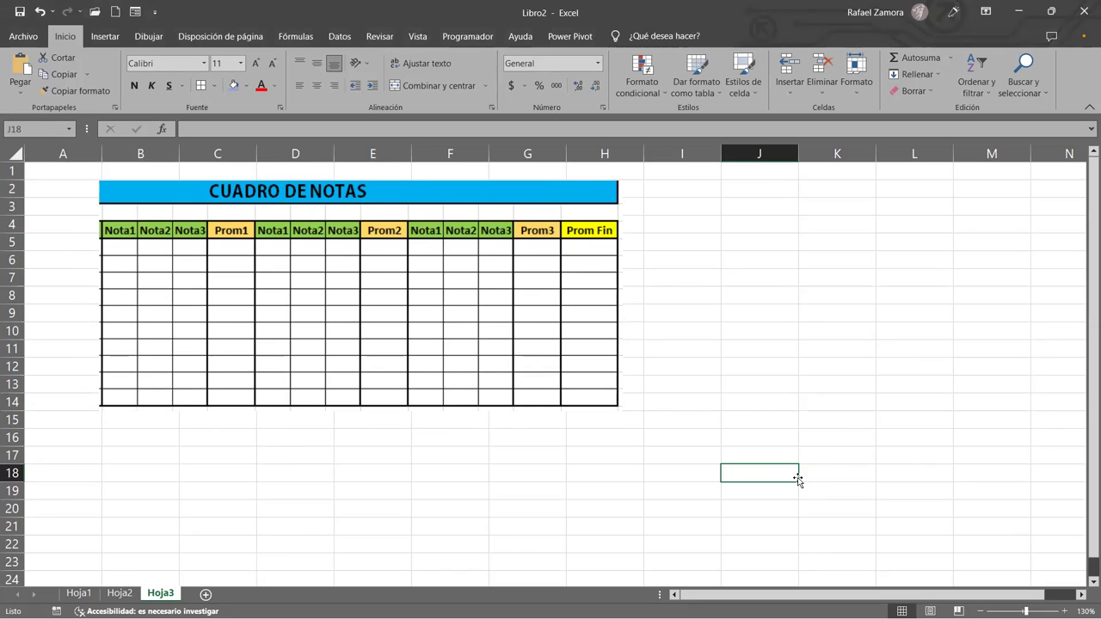
pyautogui.moveTo(534, 385); pyautogui.dragTo(537, 382)
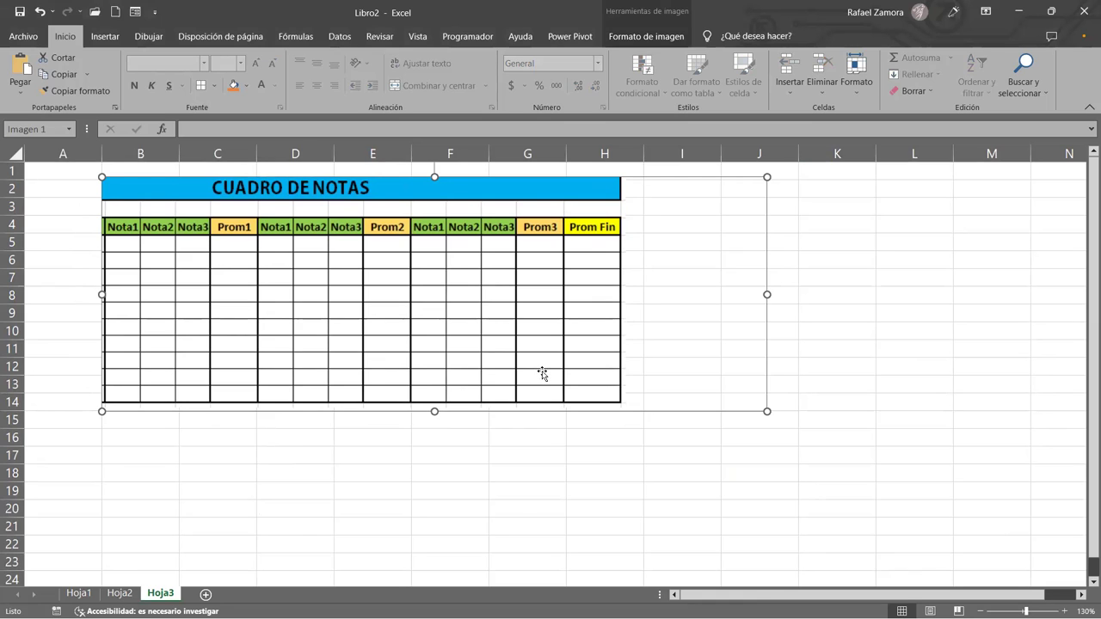
pyautogui.click(651, 492)
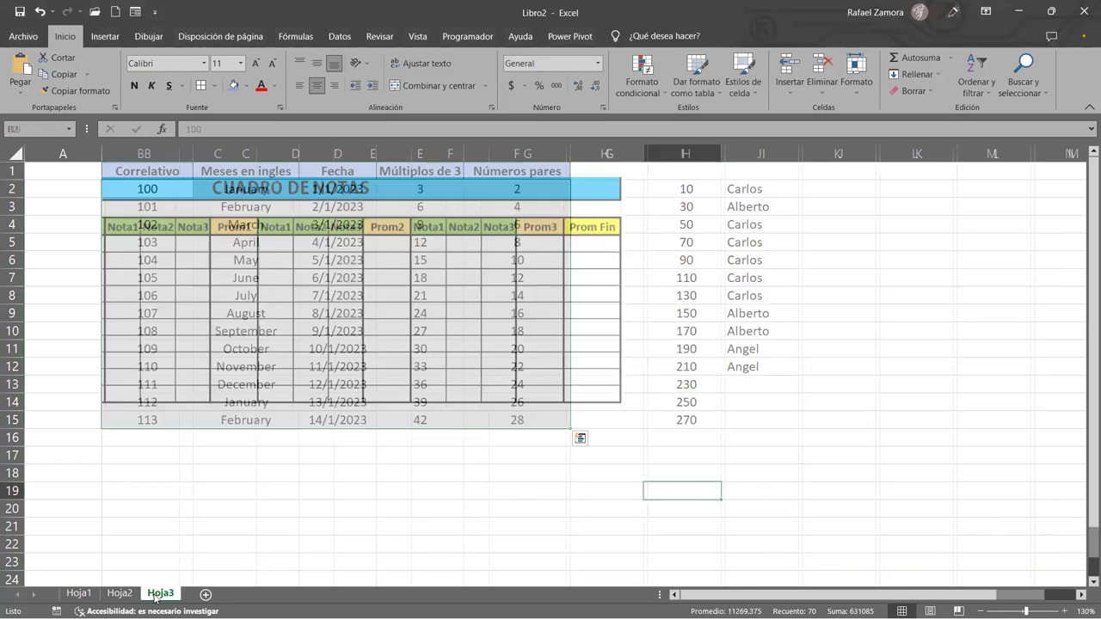
# - Paste the PRACTICA WordArt into Hoja3 and place it below the grade-table picture, starting at about B15
pyautogui.hotkey('ctrl', 'v')
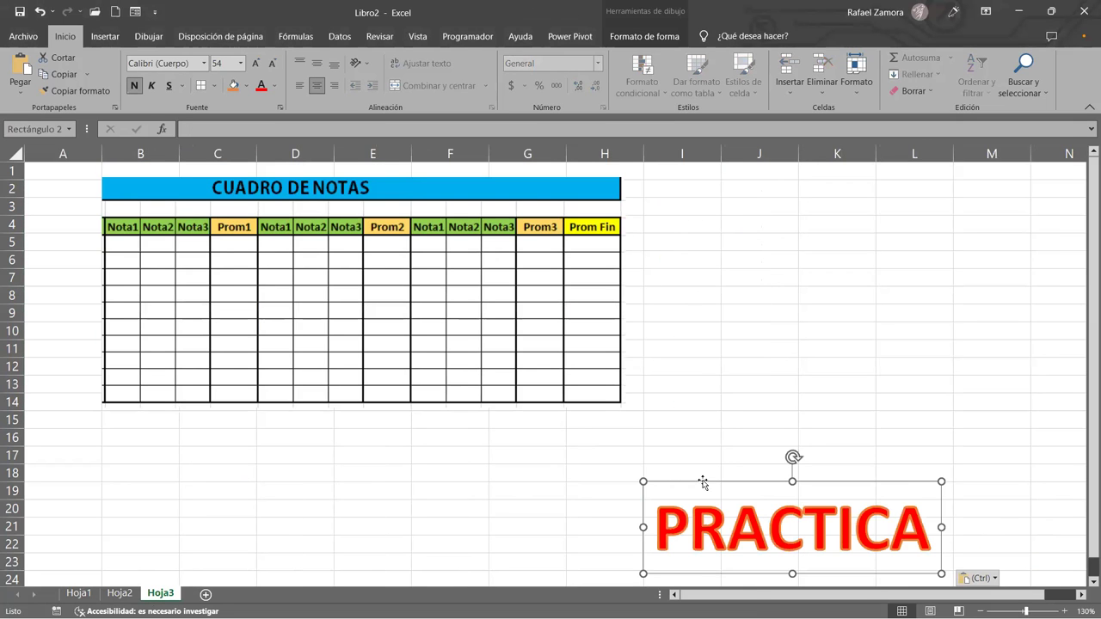
pyautogui.moveTo(703, 484); pyautogui.dragTo(155, 424)
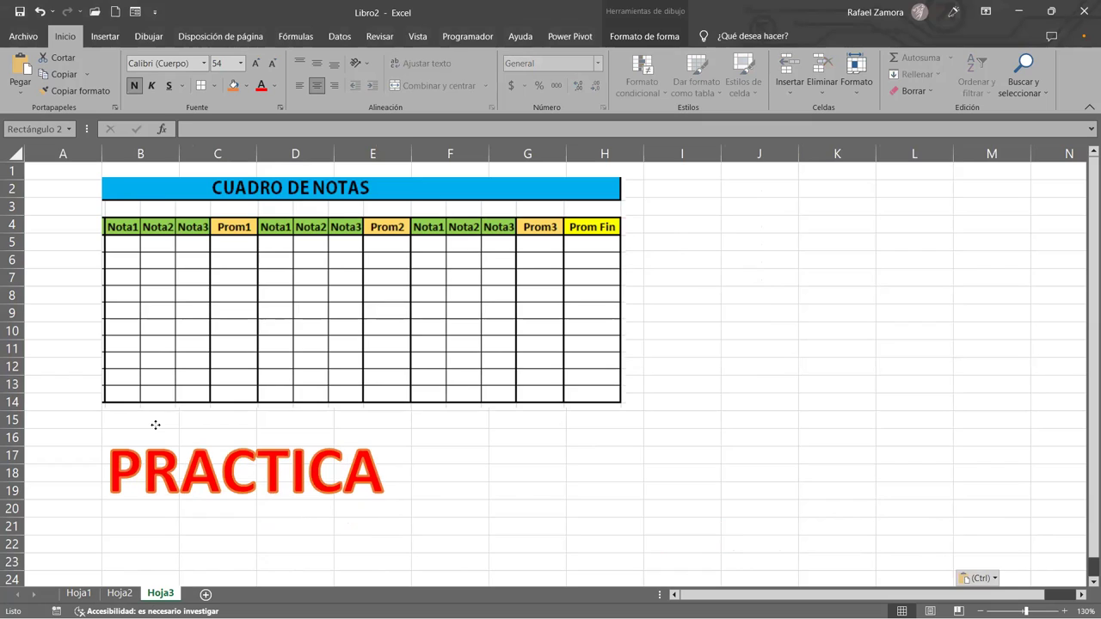
pyautogui.click(731, 423)
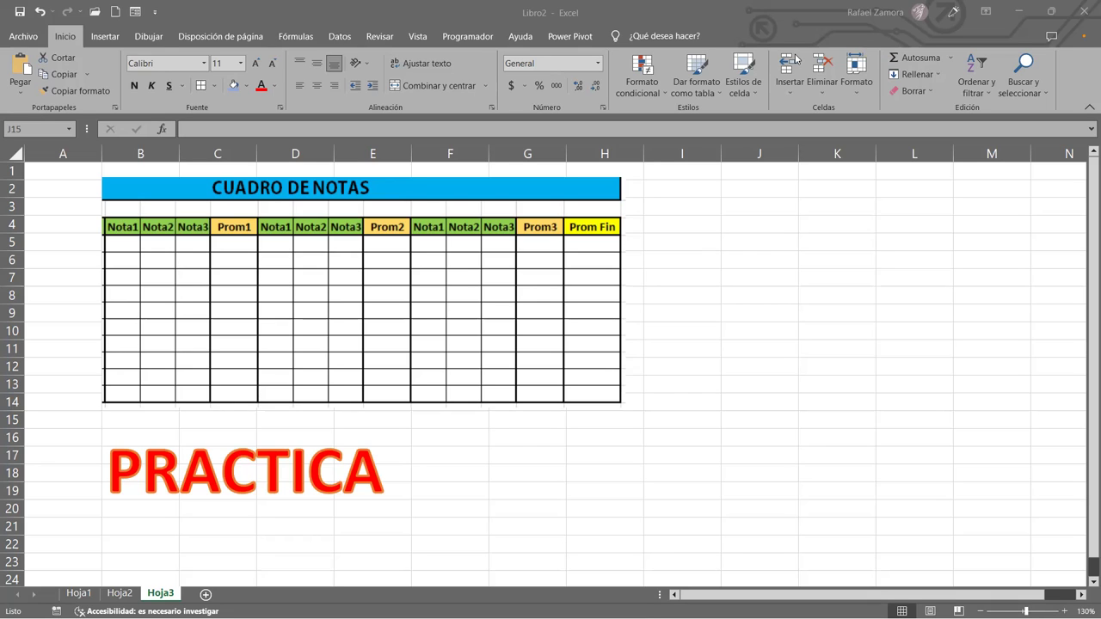
# - Move the PRACTICA WordArt lower and the grade-table picture to about D7, clearing the upper rows of the sheet
pyautogui.moveTo(337, 363); pyautogui.dragTo(605, 418)
pyautogui.click(178, 487)
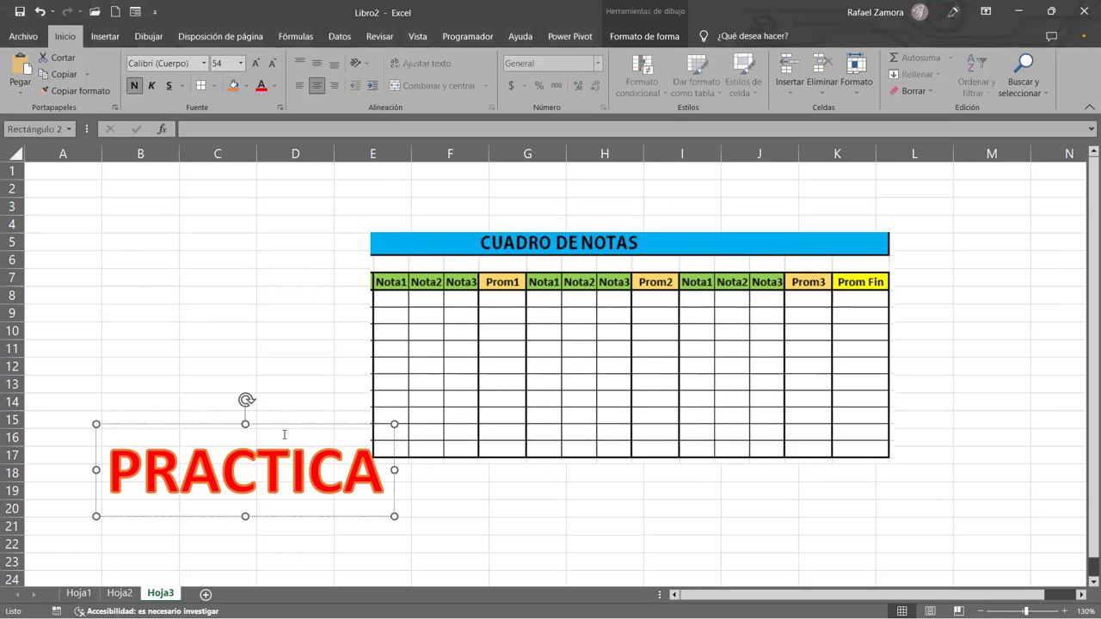
pyautogui.moveTo(287, 432); pyautogui.dragTo(283, 529)
pyautogui.moveTo(545, 336); pyautogui.dragTo(398, 403)
pyautogui.moveTo(279, 381); pyautogui.dragTo(330, 368)
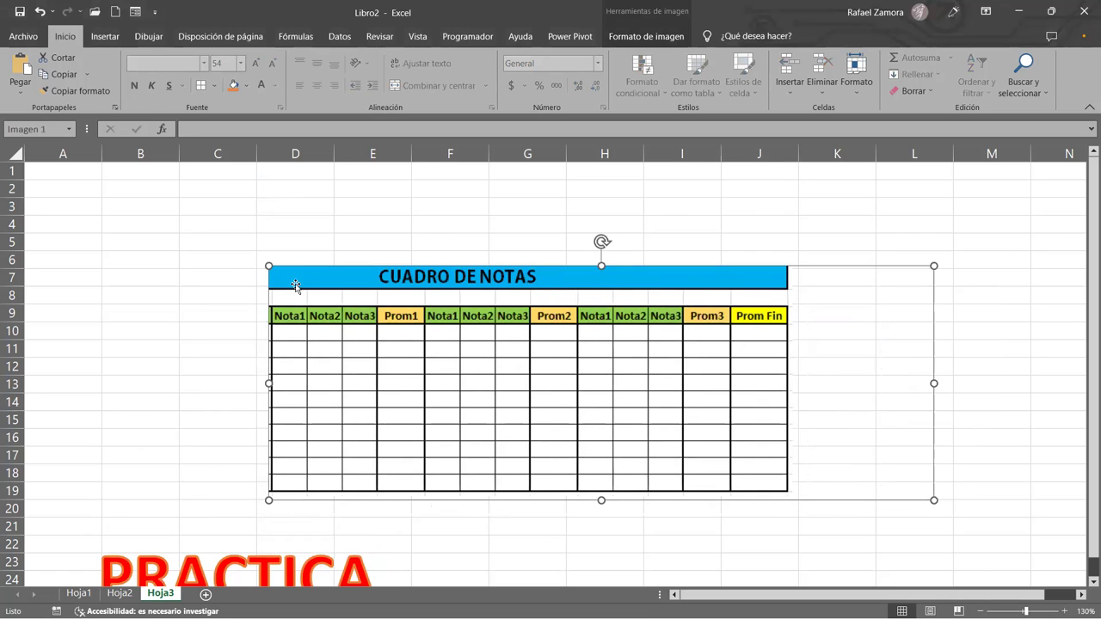
# - Enter "Nota 1" in B2 and autofill the series across to D2
pyautogui.click(141, 188)
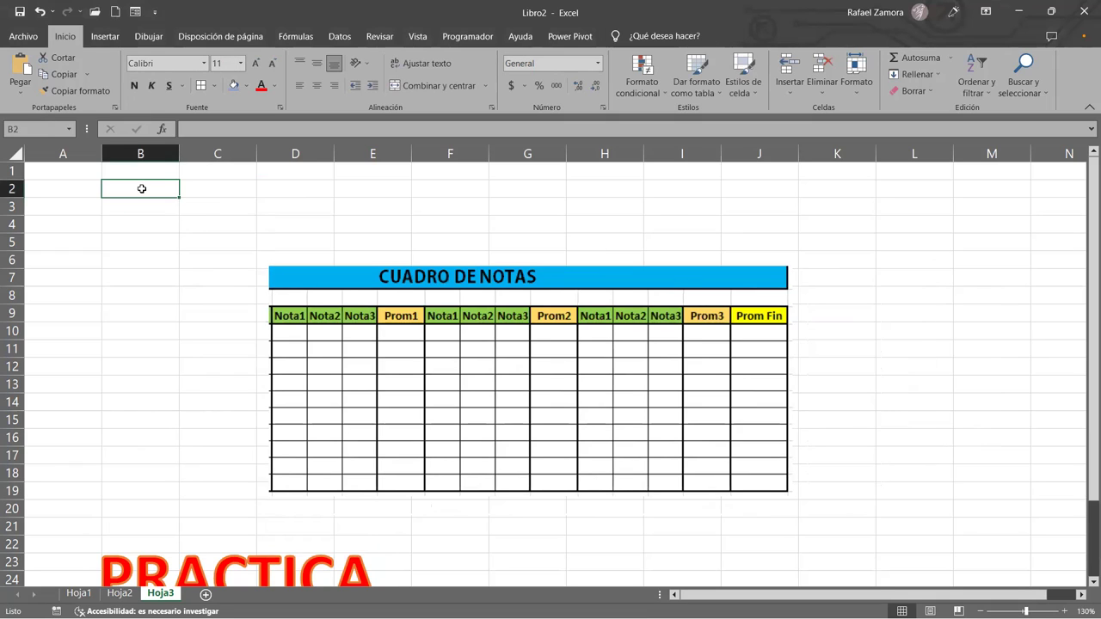
pyautogui.write('Notam')
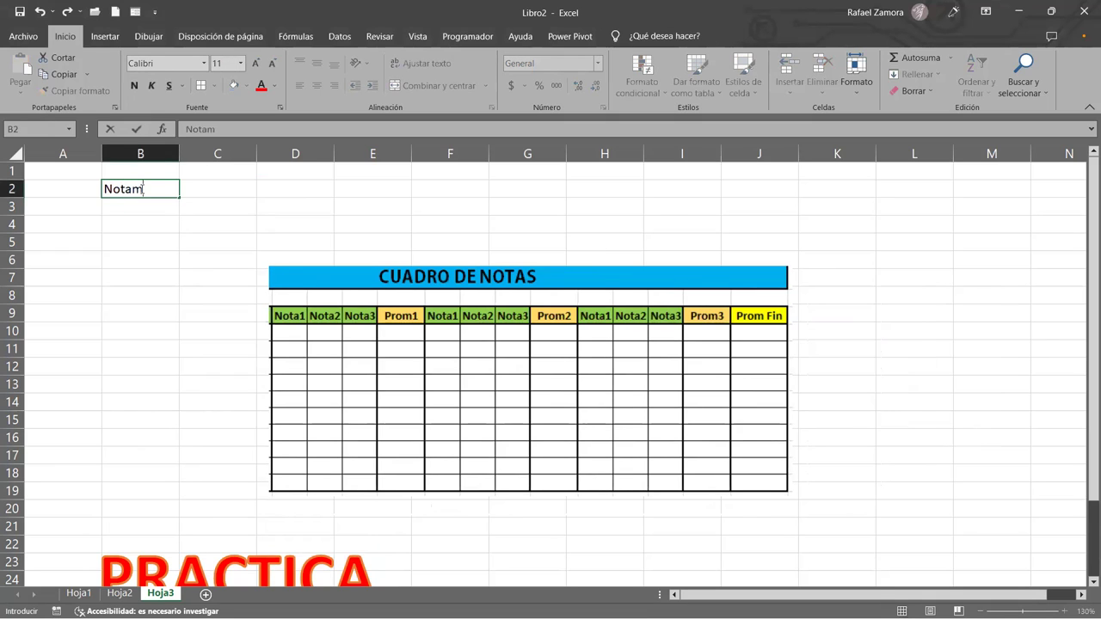
pyautogui.press('BackSpace')
pyautogui.write('1')
pyautogui.press('Return')
pyautogui.click(153, 197)
pyautogui.moveTo(179, 196); pyautogui.dragTo(331, 194)
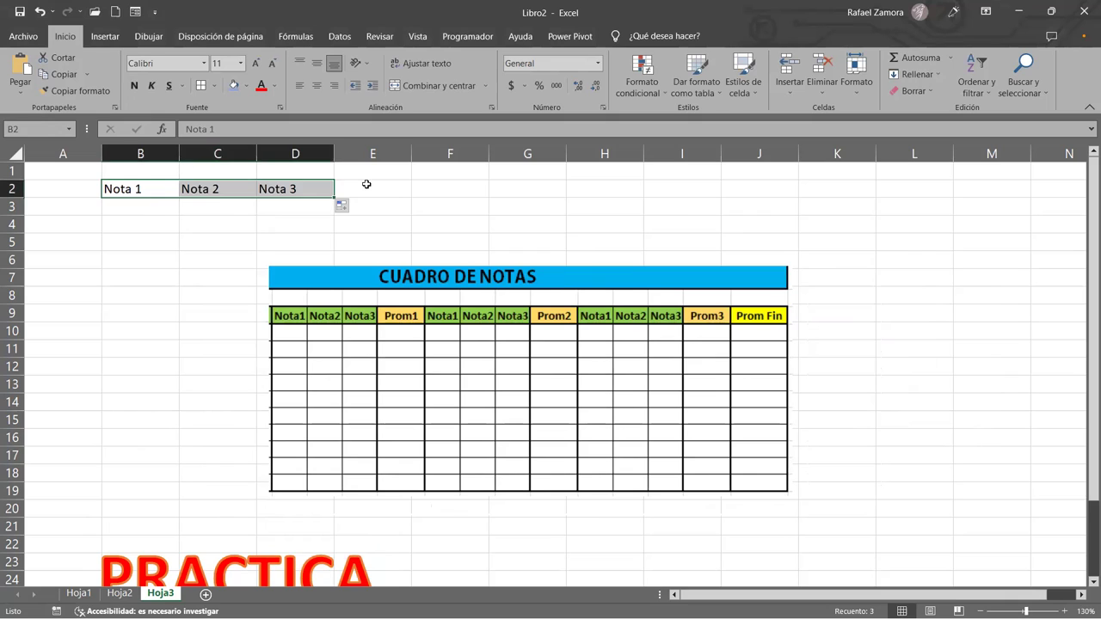
# - Enter the heading "Prom. 1" in E2
pyautogui.click(366, 185)
pyautogui.write('Prom')
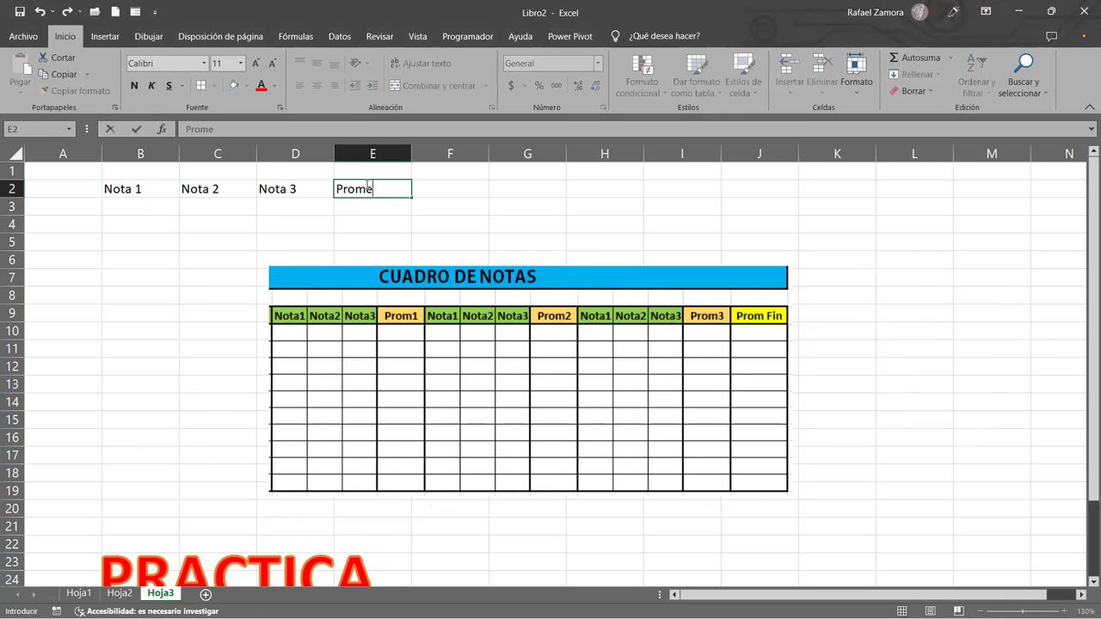
pyautogui.write('. 1')
pyautogui.press('Return')
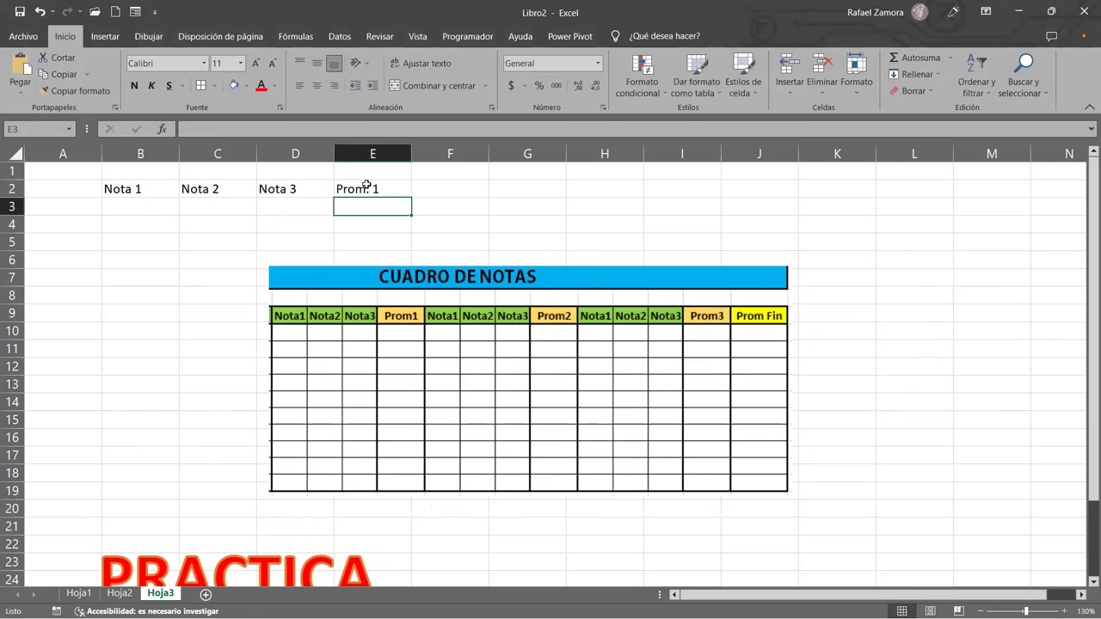
# - Center the contents of columns B:E and narrow these columns to fit their headings
pyautogui.click(156, 155)
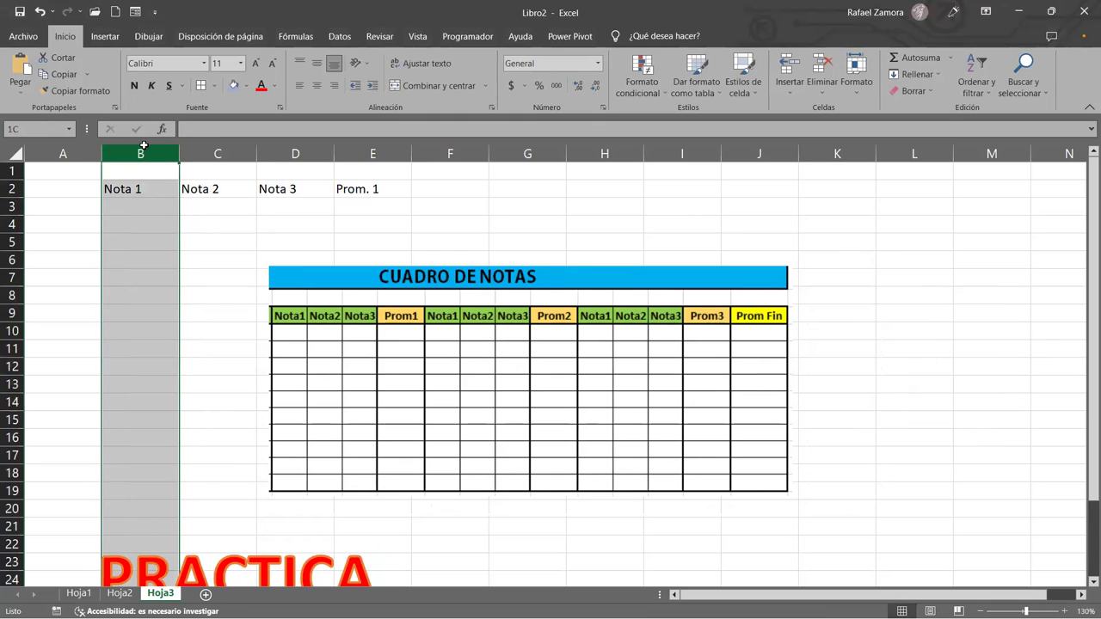
pyautogui.keyDown('shift'); pyautogui.click(295, 153); pyautogui.keyUp('shift')
pyautogui.click(316, 84)
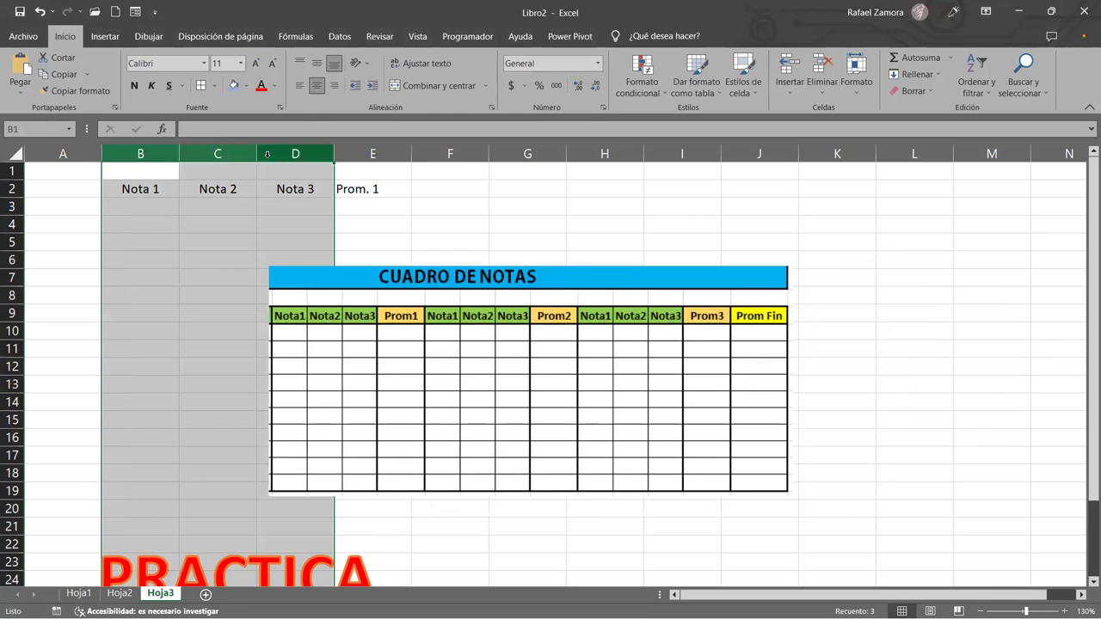
pyautogui.moveTo(256, 155); pyautogui.dragTo(230, 163)
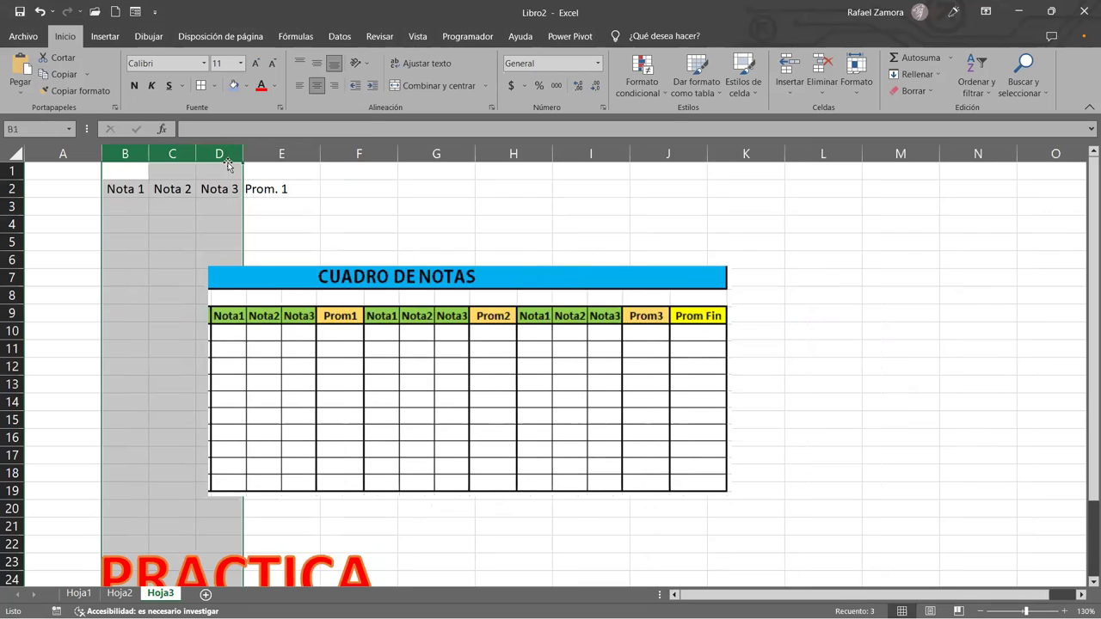
pyautogui.click(307, 153)
pyautogui.click(317, 85)
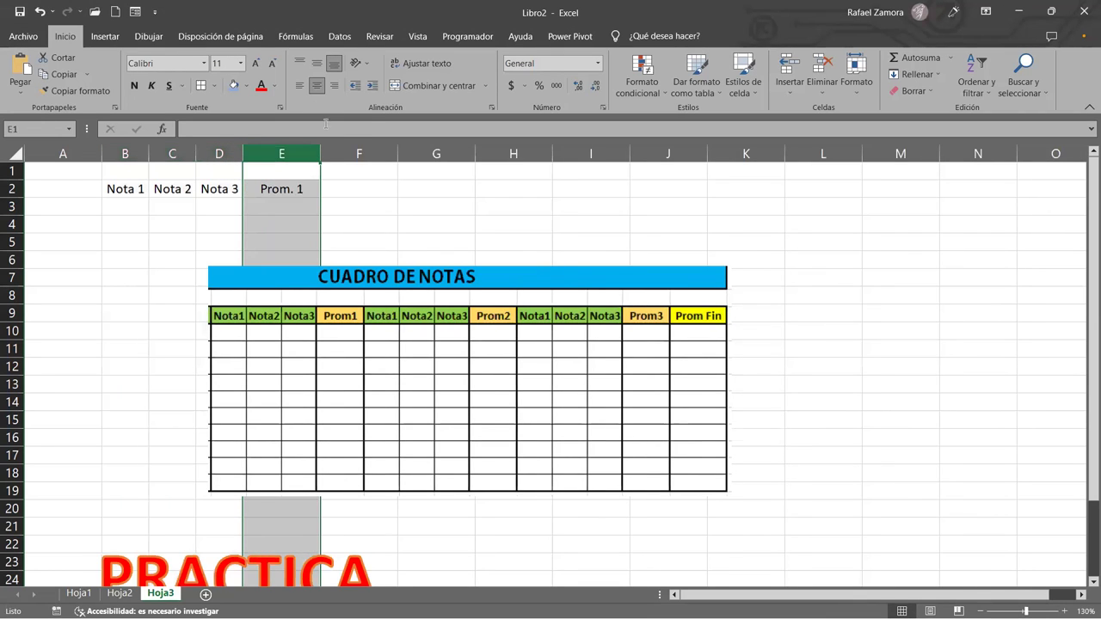
pyautogui.moveTo(322, 153); pyautogui.dragTo(295, 157)
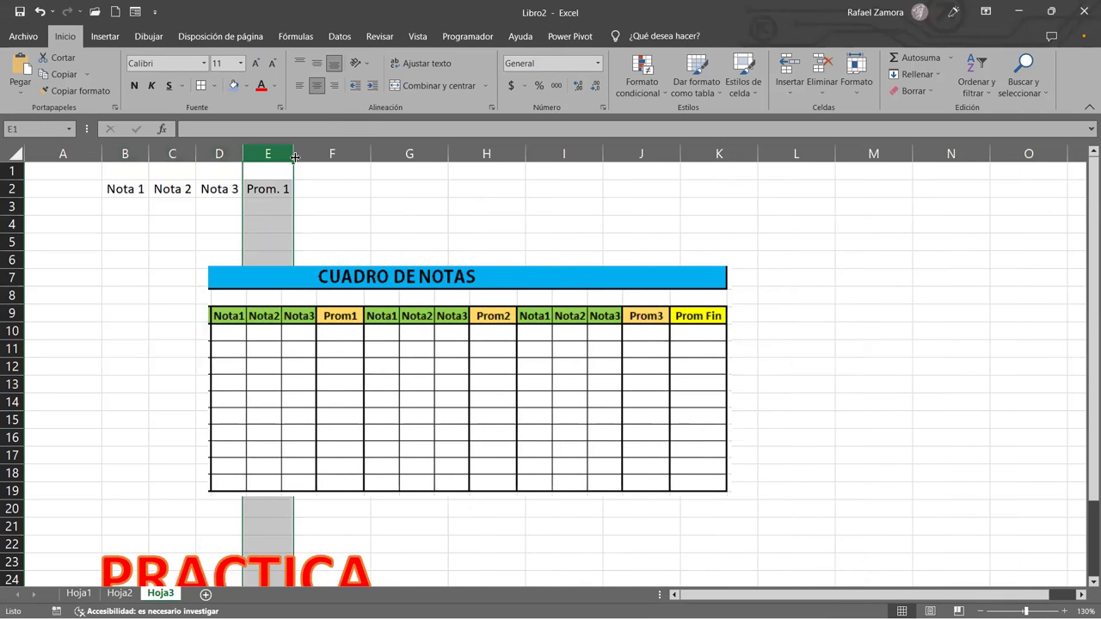
# - Shade the headings in B2:D2 light orange and the one in E2 light blue
pyautogui.moveTo(124, 190); pyautogui.dragTo(225, 193)
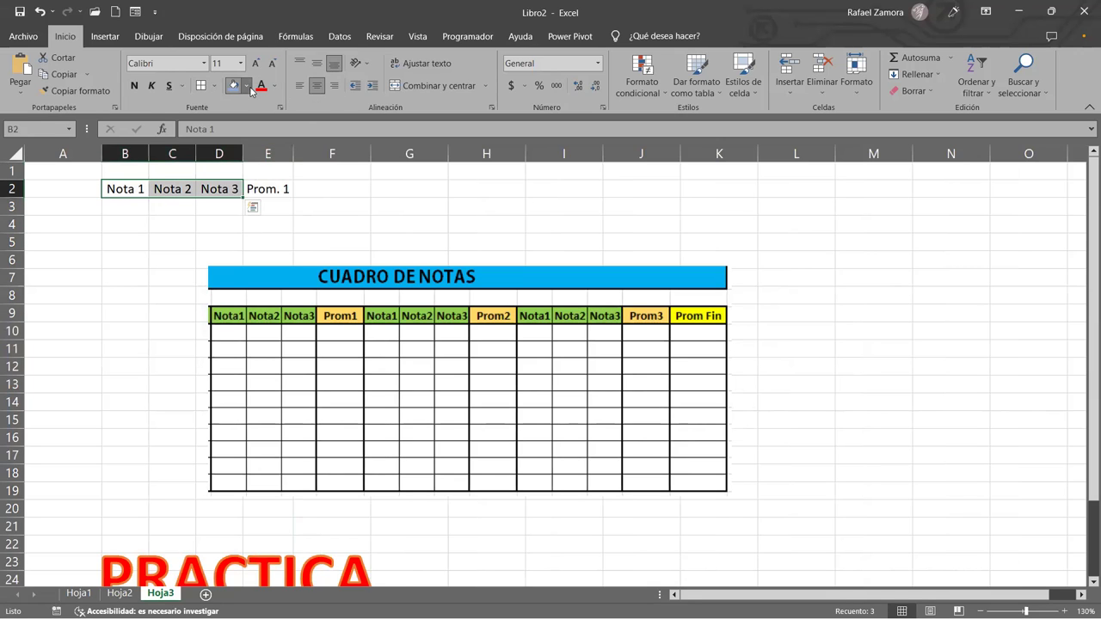
pyautogui.click(246, 85)
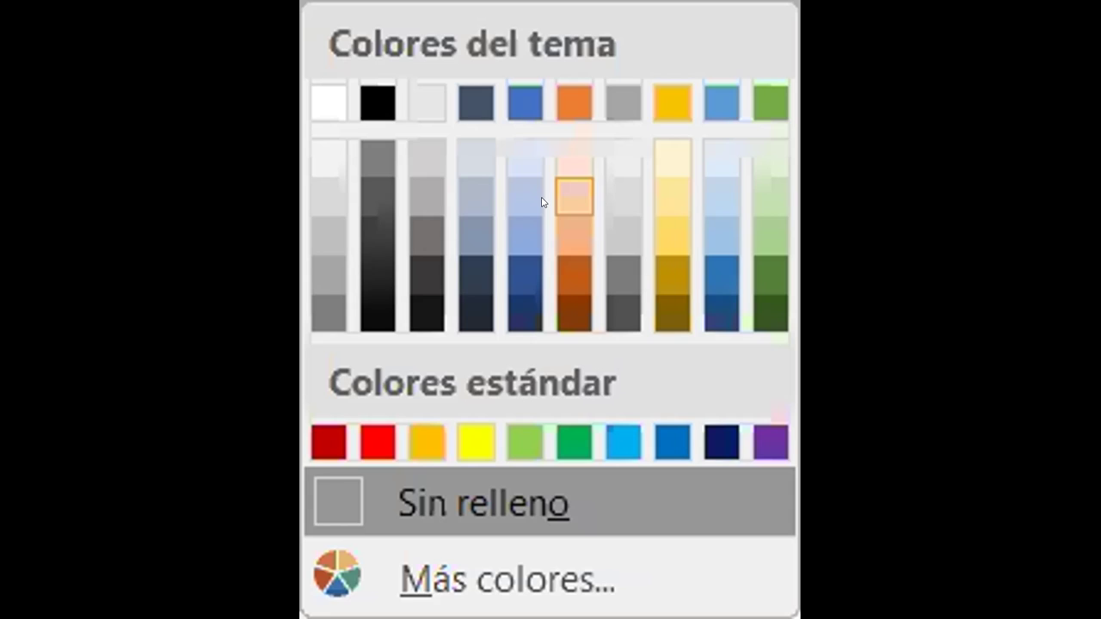
pyautogui.click(573, 196)
pyautogui.click(247, 86)
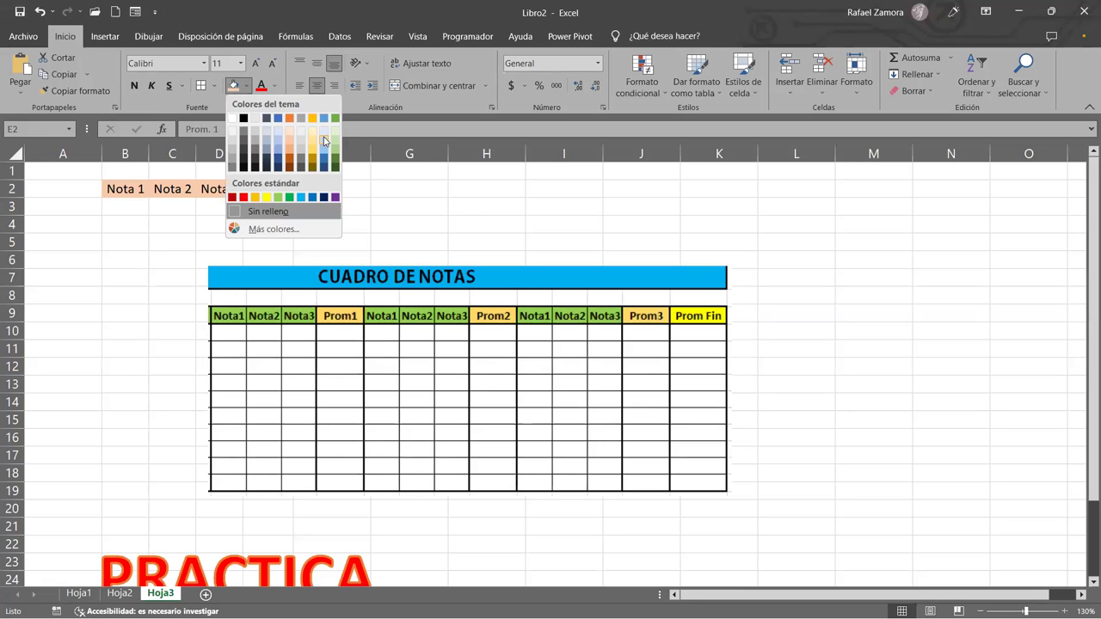
# - Make the headings in B2:E2 bold
pyautogui.moveTo(125, 189); pyautogui.dragTo(247, 188)
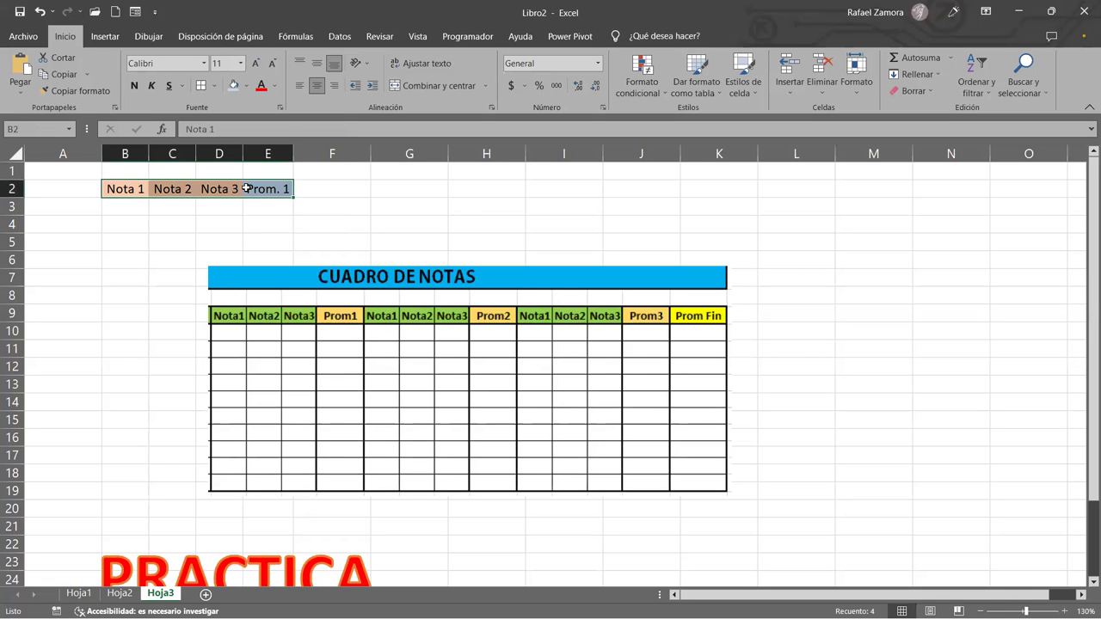
pyautogui.hotkey('ctrl', 'n')
pyautogui.click(248, 220)
# - Copy columns B:E and paste them twice alongside, starting at columns F and J
pyautogui.moveTo(133, 154); pyautogui.dragTo(284, 154)
pyautogui.hotkey('ctrl', 'c')
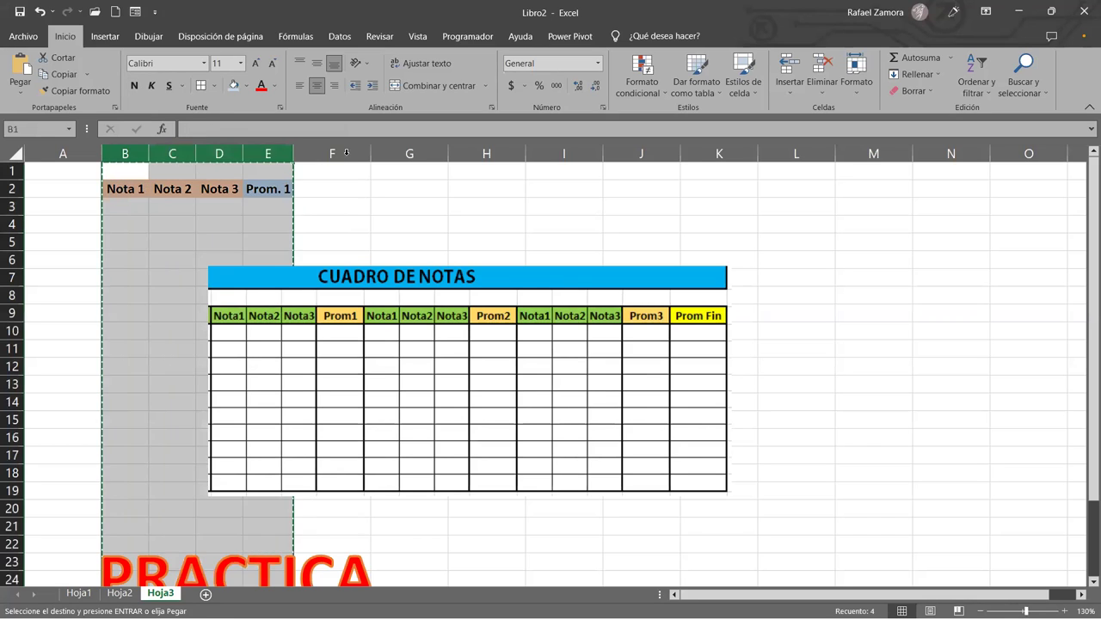
pyautogui.click(342, 154)
pyautogui.hotkey('ctrl', 'v')
pyautogui.click(554, 151)
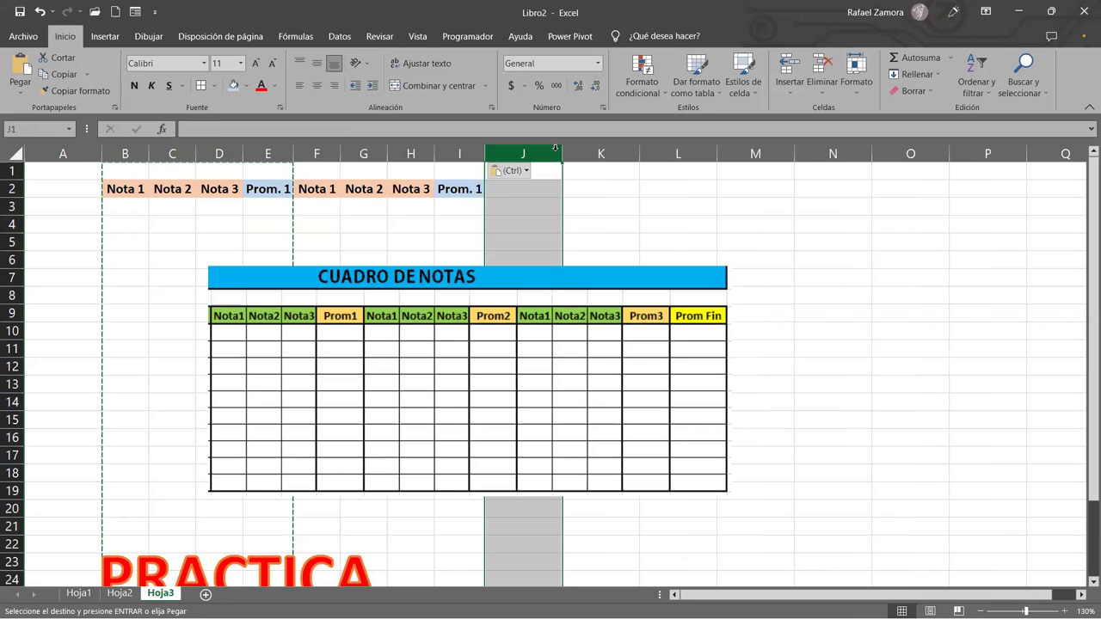
pyautogui.hotkey('ctrl', 'v')
# - Renumber the copied average headings as "Prom. 2" in I2 and "Prom. 3" in M2
pyautogui.doubleClick(477, 190)
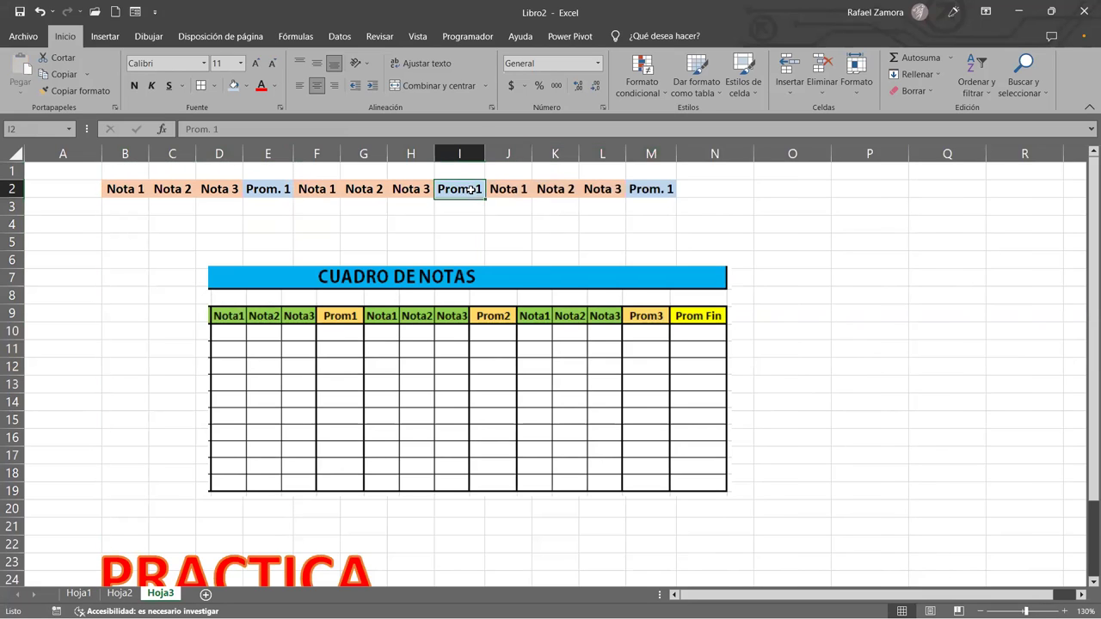
pyautogui.press('BackSpace')
pyautogui.write('2')
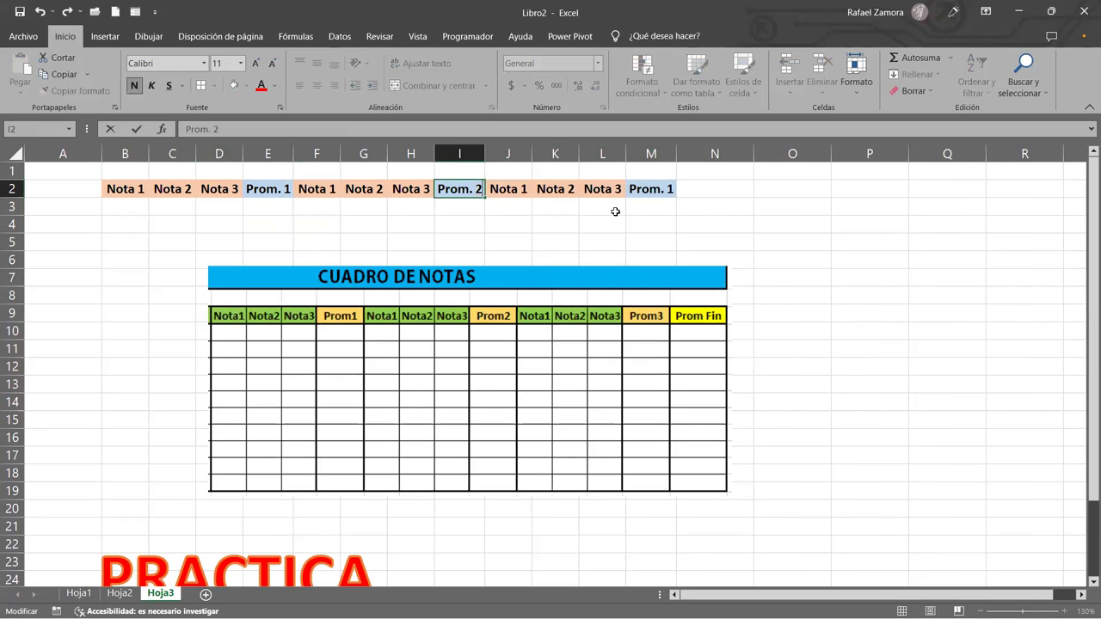
pyautogui.doubleClick(655, 190)
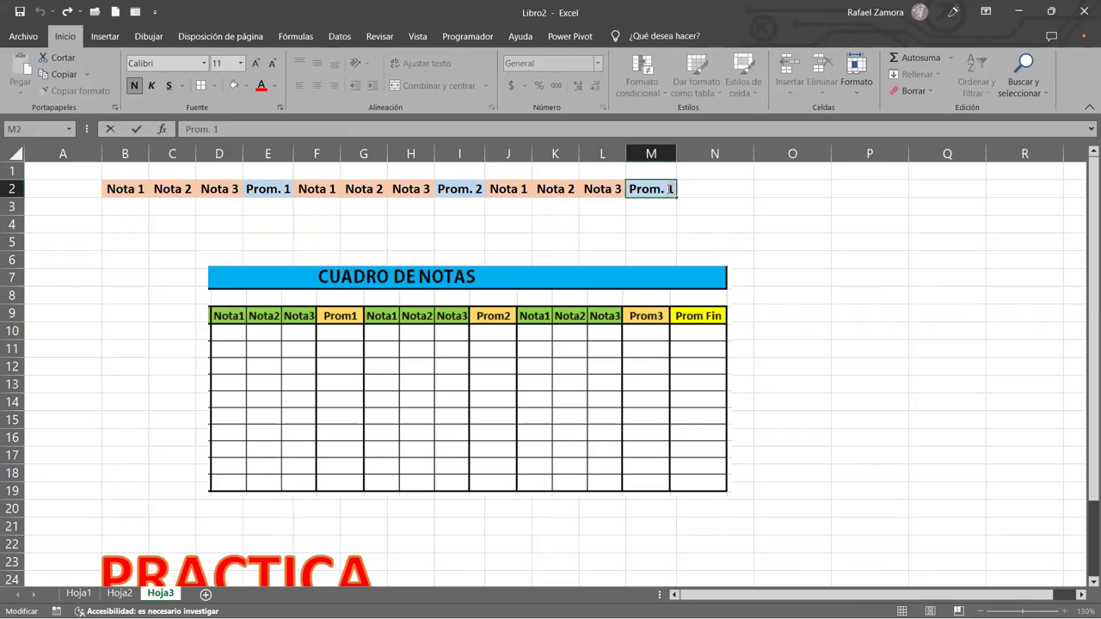
pyautogui.doubleClick(671, 190)
pyautogui.write('3')
# - Autofill the heading from M2 into N2 and change its text to "Prom. Fin"
pyautogui.moveTo(677, 196); pyautogui.dragTo(711, 189)
pyautogui.doubleClick(735, 190)
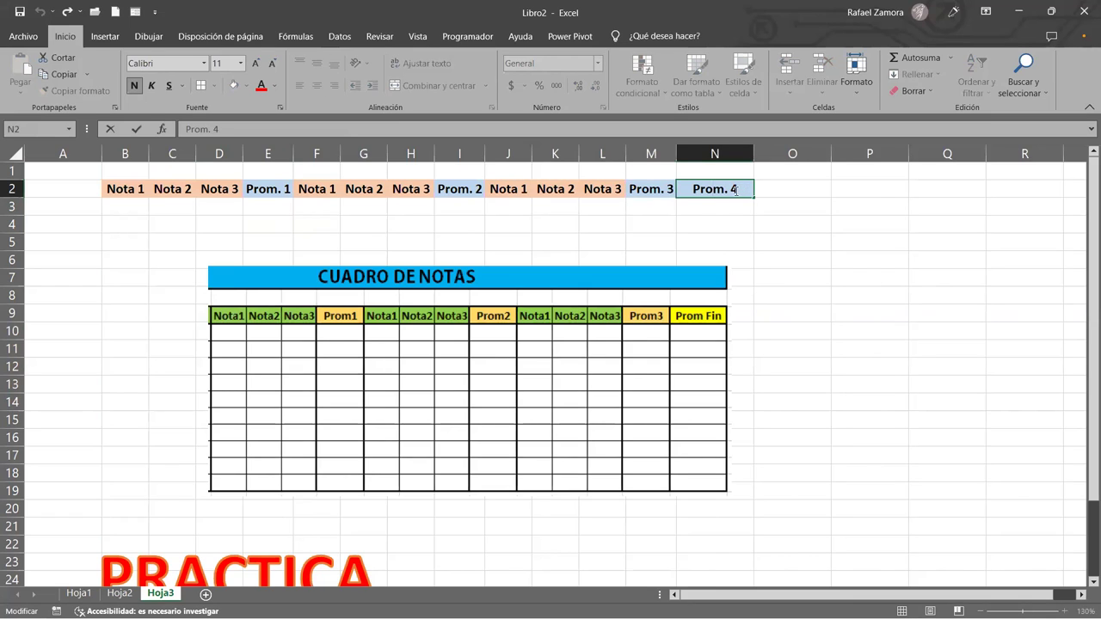
pyautogui.doubleClick(735, 190)
pyautogui.write('Fin')
pyautogui.press('Return')
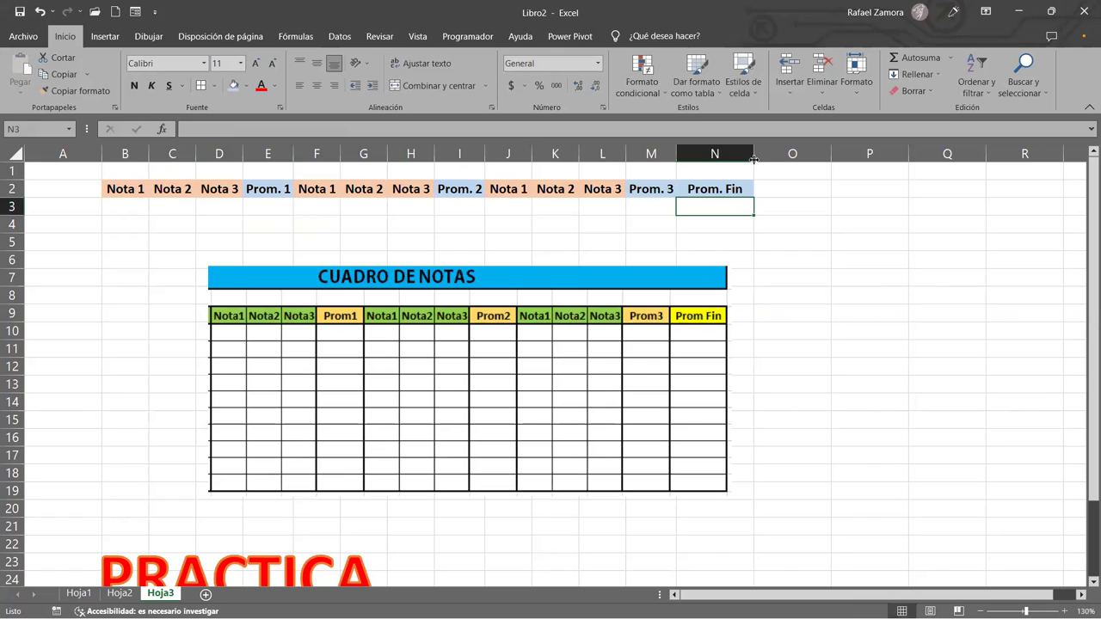
# - Autofit column N and shade N2 light gold
pyautogui.doubleClick(753, 155)
pyautogui.click(729, 188)
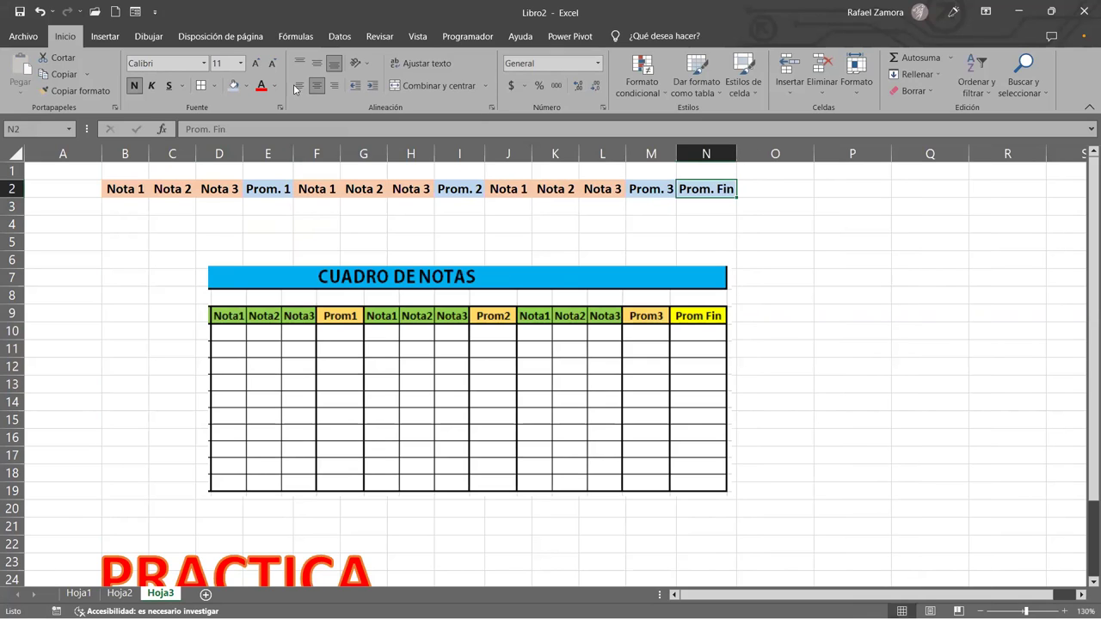
pyautogui.click(247, 86)
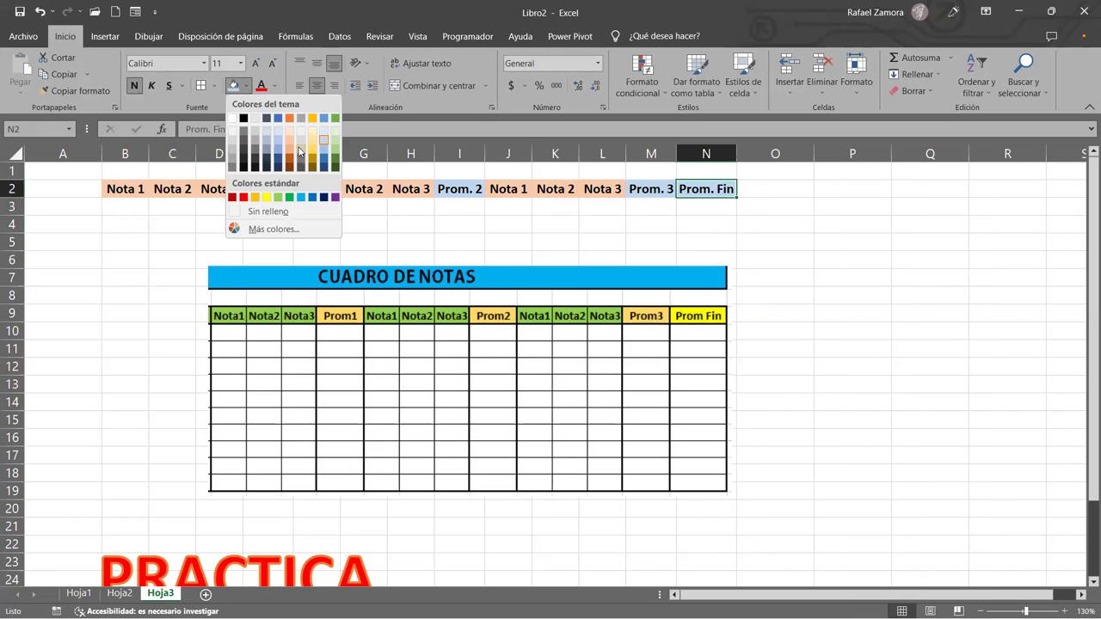
# - Move the grade-table picture down to about row 13 and apply all borders to B2:N12
pyautogui.moveTo(457, 362); pyautogui.dragTo(511, 474)
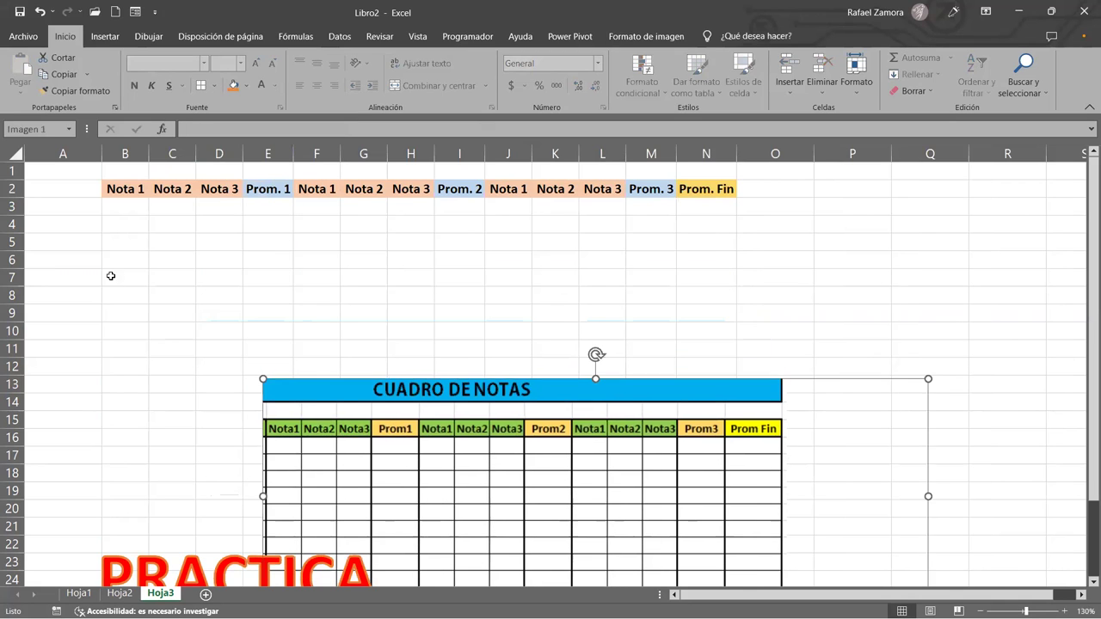
pyautogui.moveTo(121, 188); pyautogui.dragTo(733, 368)
pyautogui.click(203, 87)
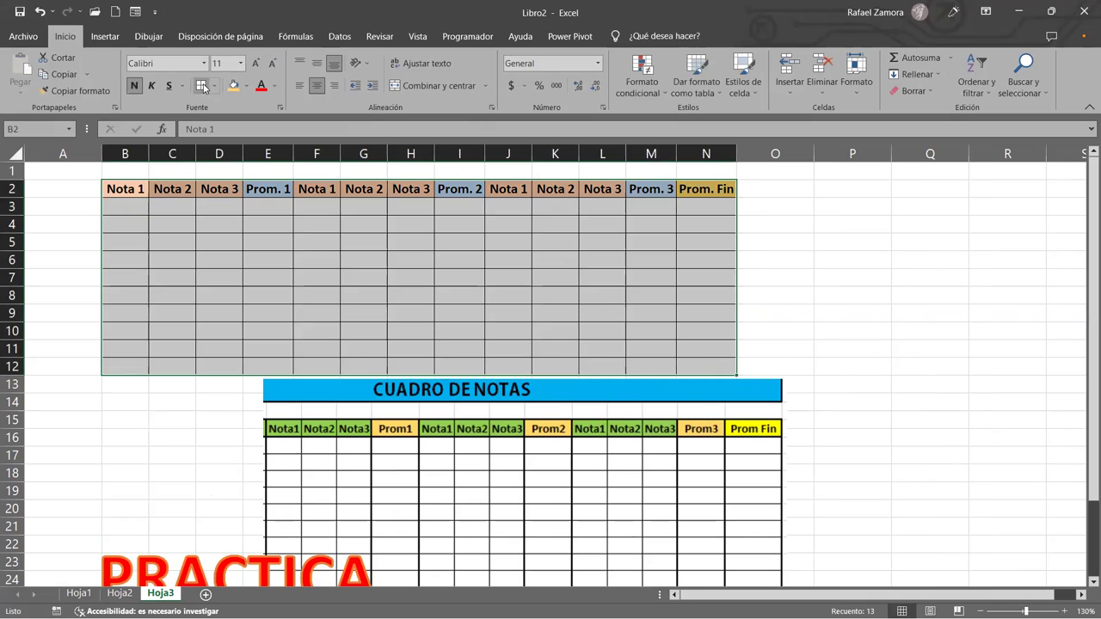
# - Merge and center B1:N1 and enter the bold title "CUADRO DE NOTAS" above the grade table
pyautogui.moveTo(125, 170); pyautogui.dragTo(722, 177)
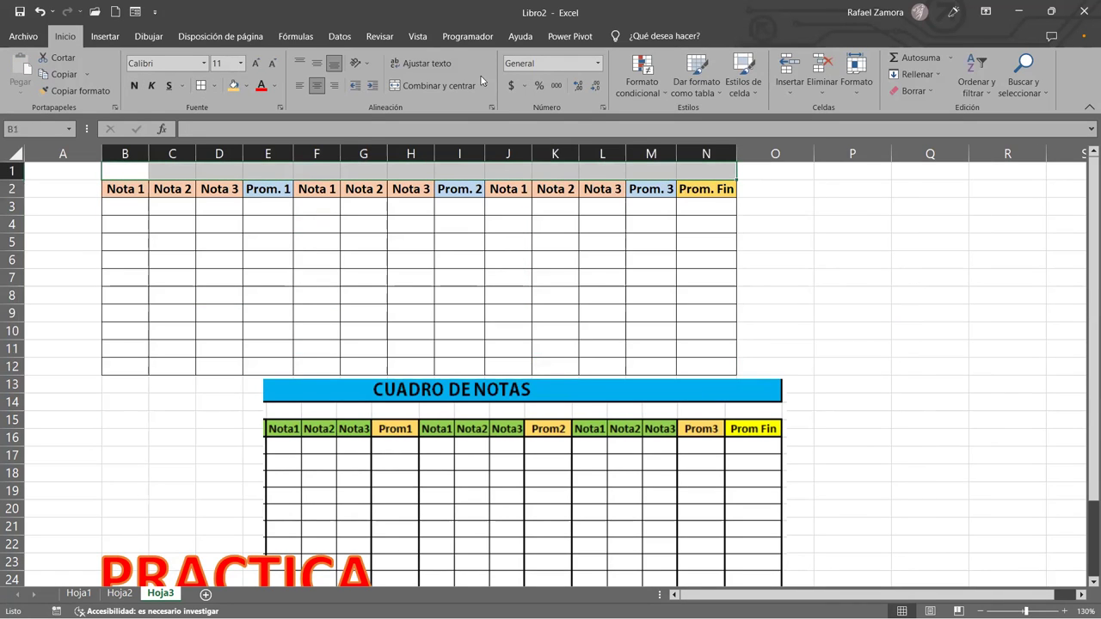
pyautogui.click(432, 86)
pyautogui.write('C')
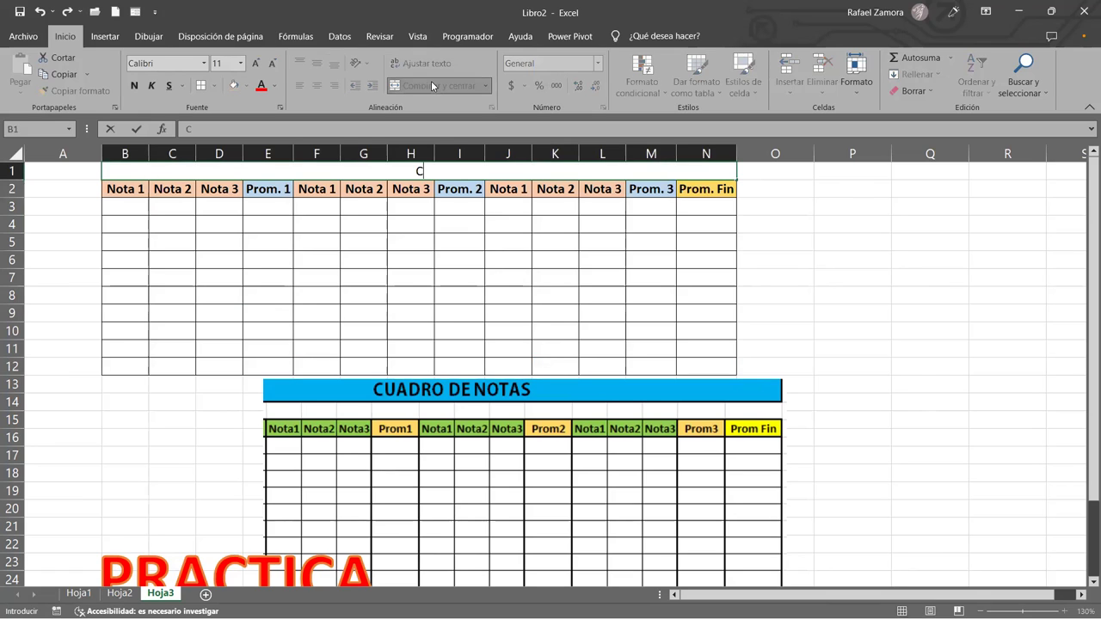
pyautogui.write('UADRO DE NOTAS')
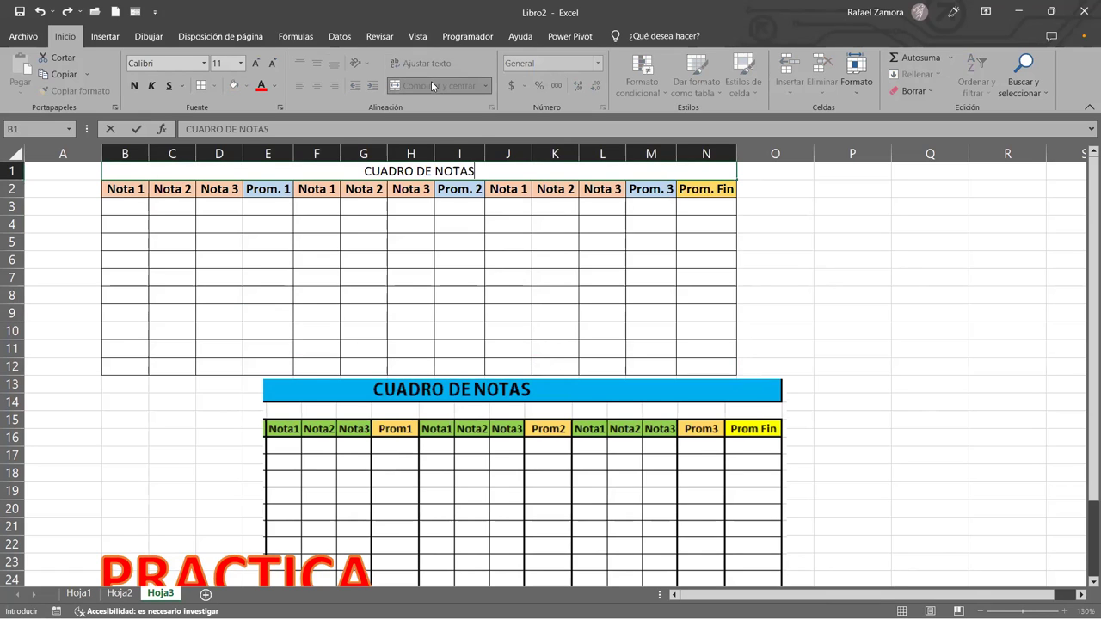
pyautogui.hotkey('ctrl', 'Return')
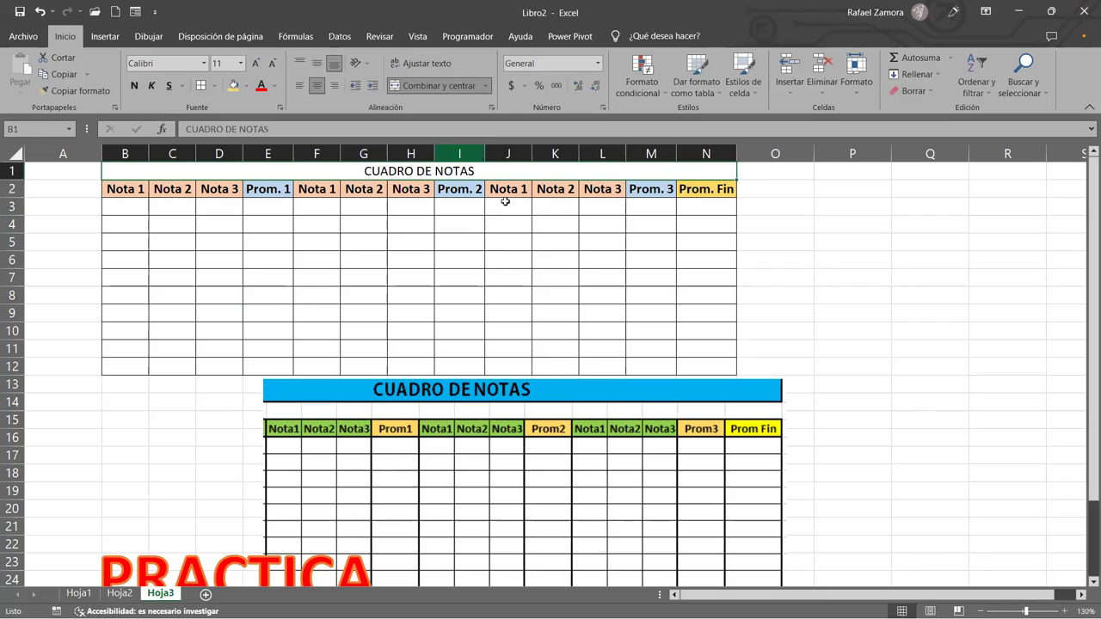
pyautogui.click(136, 86)
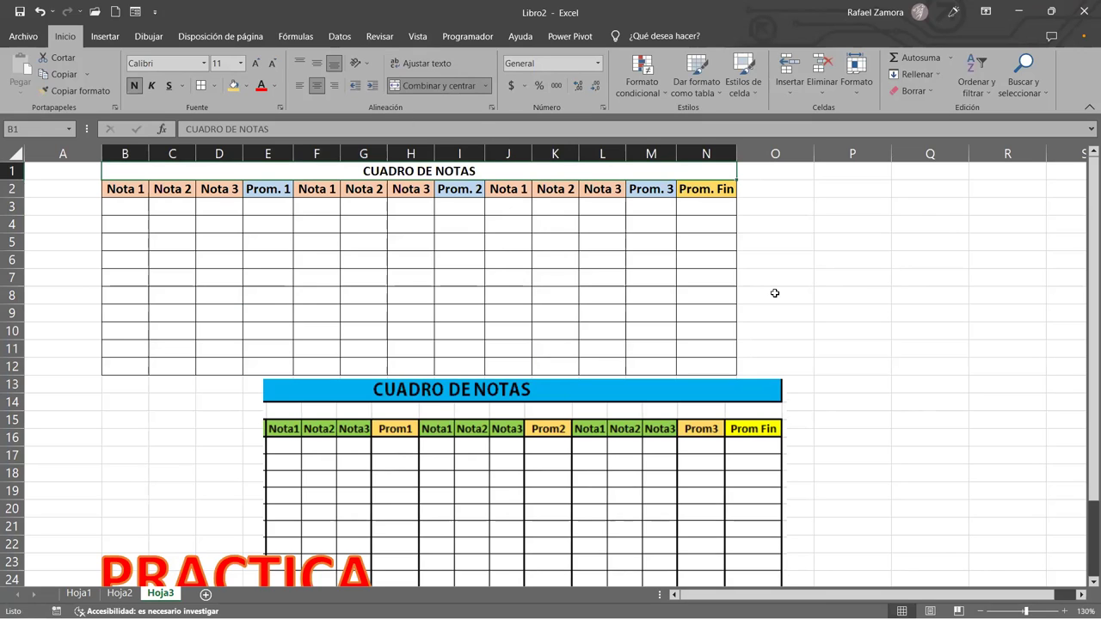
pyautogui.click(769, 265)
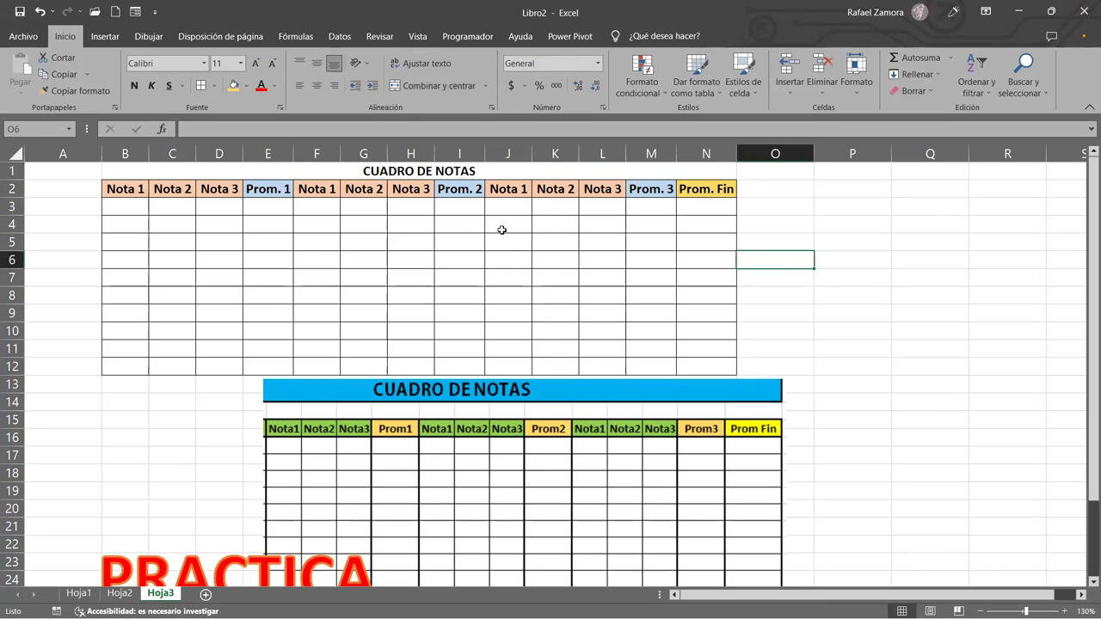
# - Apply a thick outside border around the grade table B2:N12
pyautogui.moveTo(125, 184); pyautogui.dragTo(707, 364)
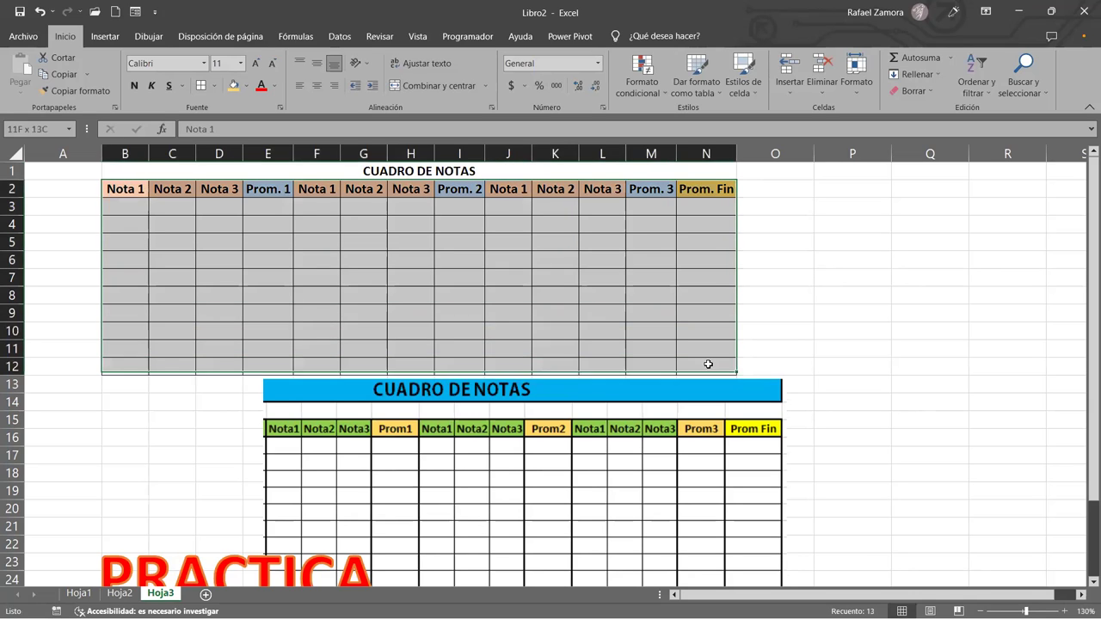
pyautogui.click(215, 86)
pyautogui.click(293, 246)
pyautogui.click(456, 263)
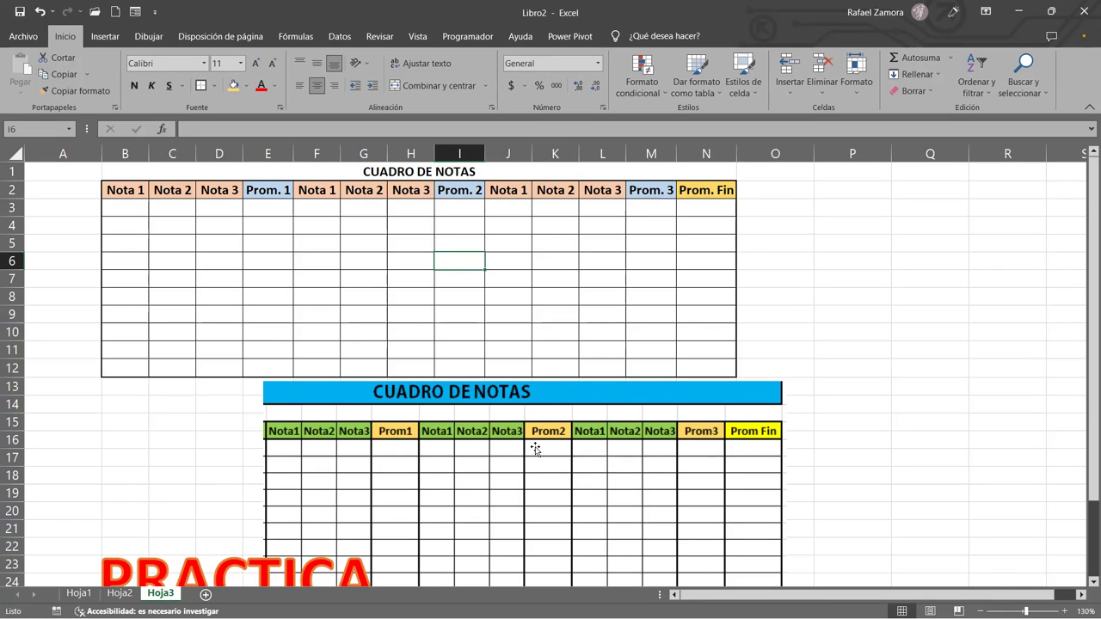
# - Fill the merged title cell "CUADRO DE NOTAS" with standard green
pyautogui.click(282, 175)
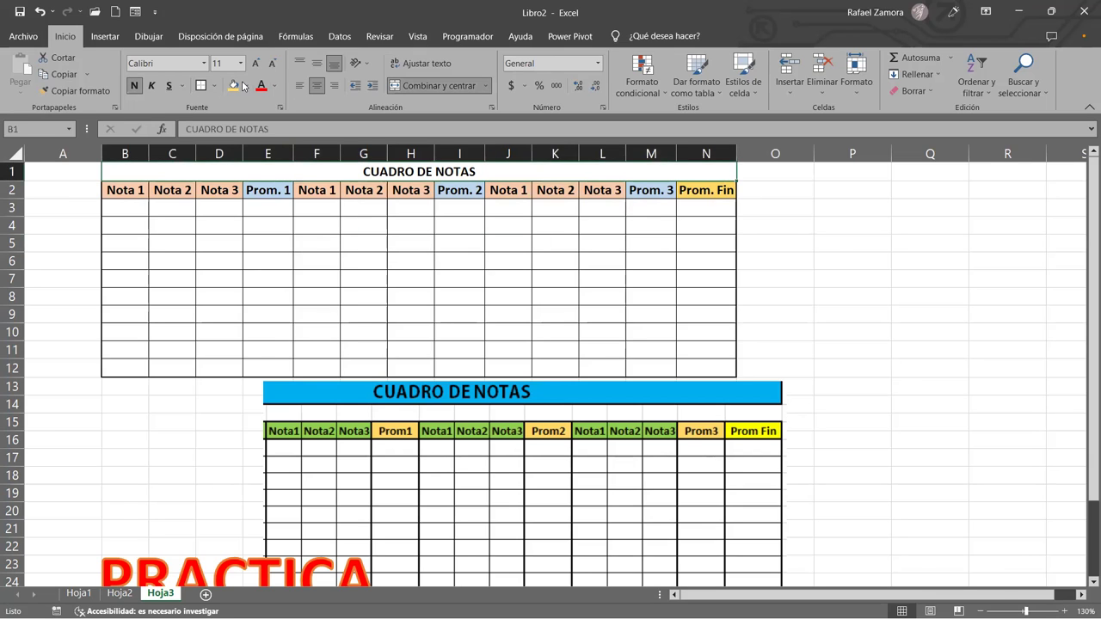
pyautogui.click(245, 85)
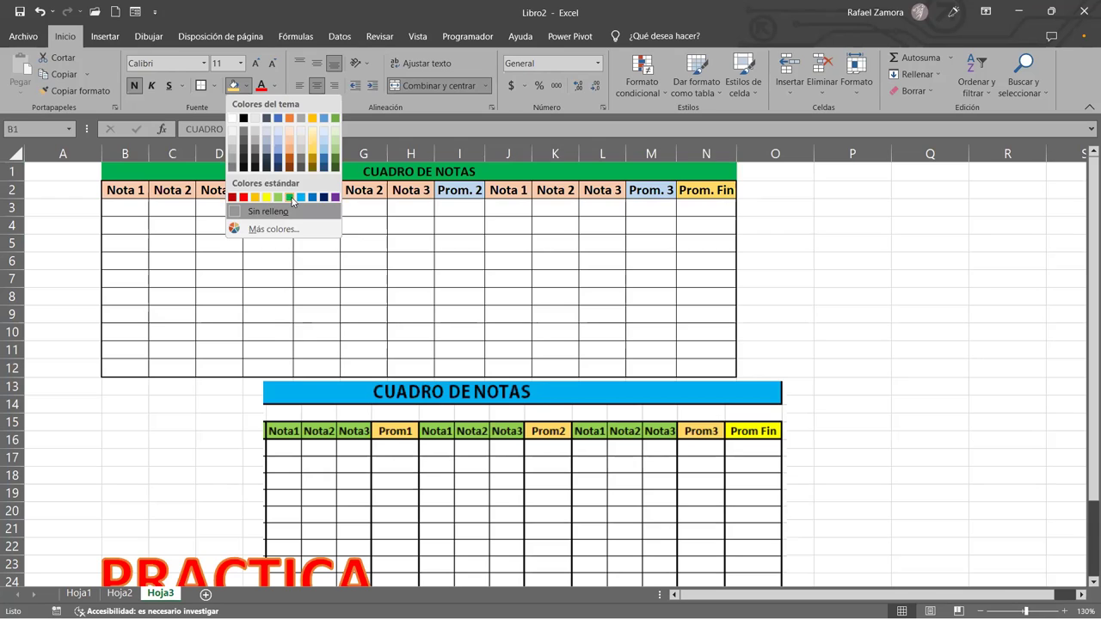
pyautogui.click(290, 198)
# - Delete the reference picture of the grade table below row 12
pyautogui.click(465, 424)
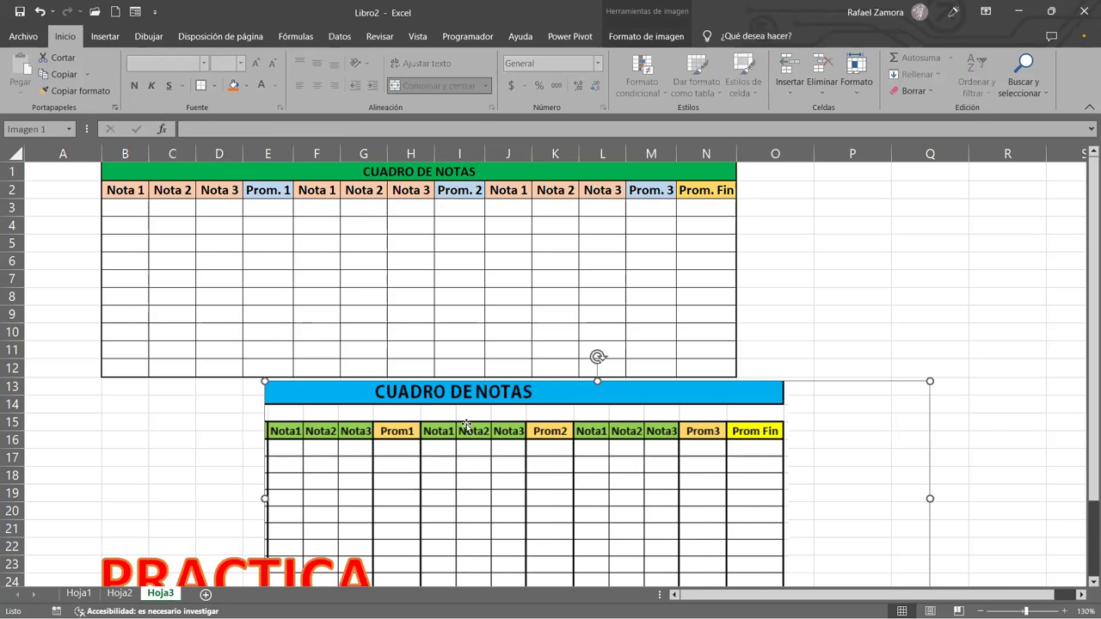
pyautogui.press('Delete')
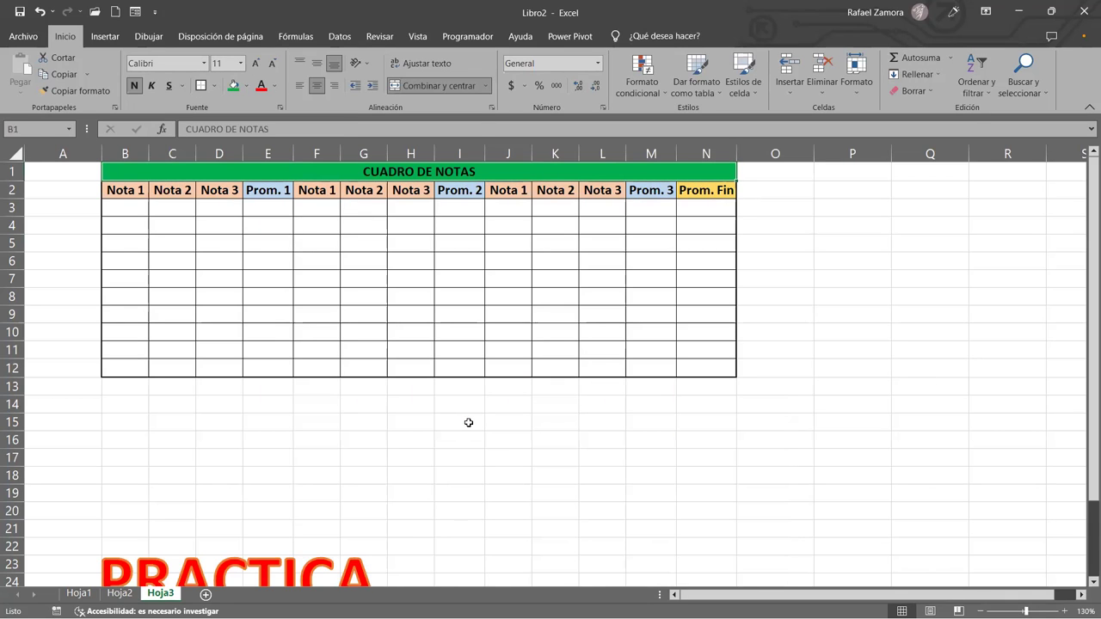
pyautogui.click(465, 424)
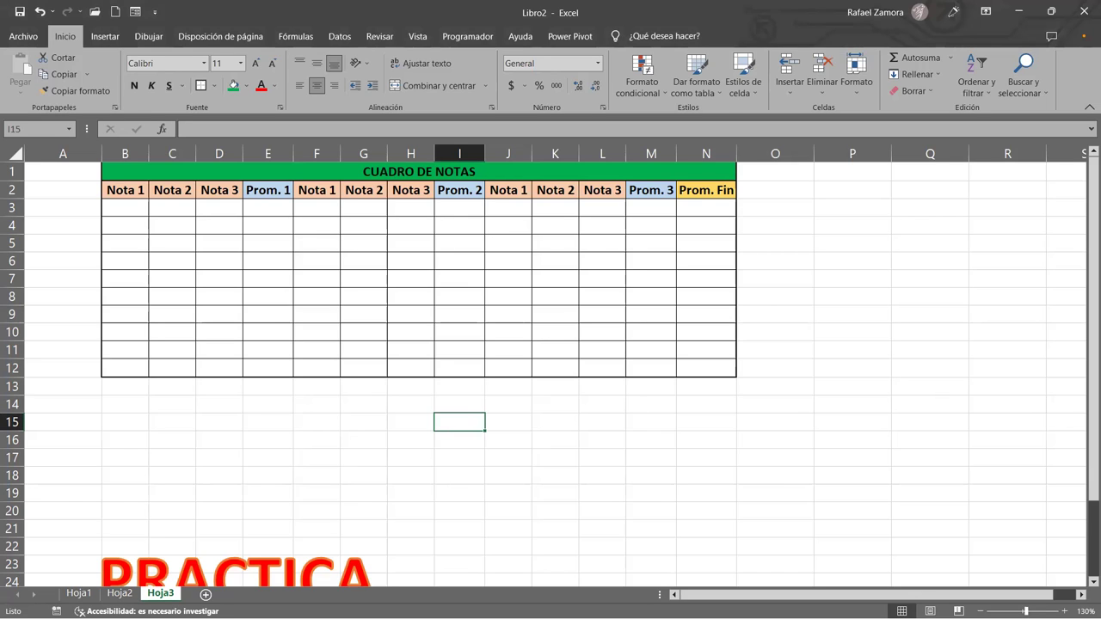
# - Enter the label "ALEATORIO" in Q4, in the empty area beside the grade table
pyautogui.click(1080, 595)
pyautogui.hscroll(6, 1081, 594)
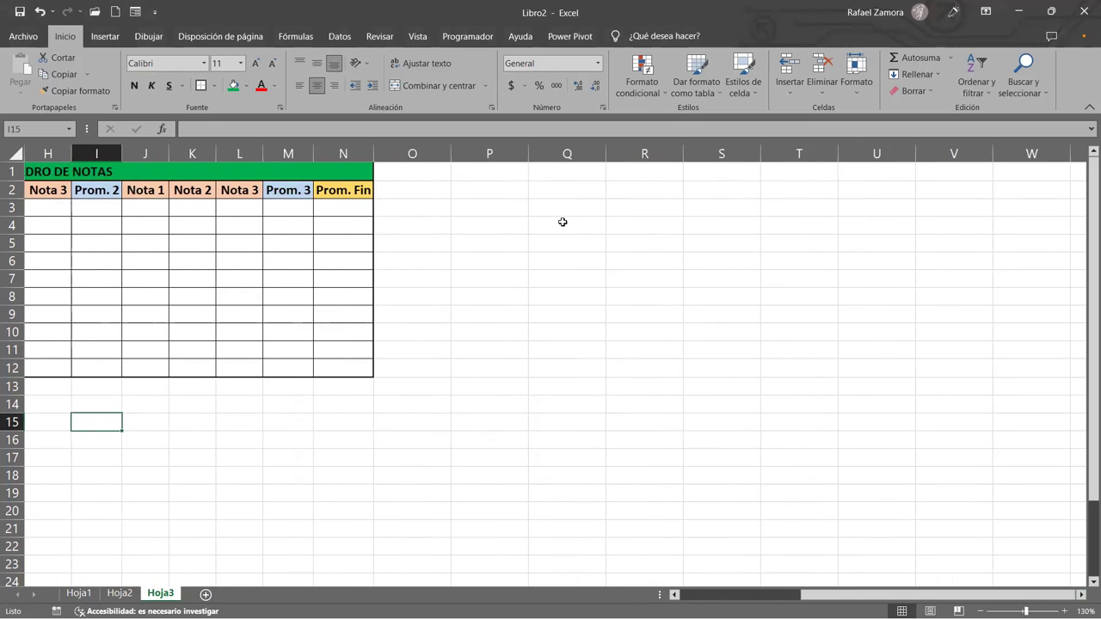
pyautogui.click(562, 222)
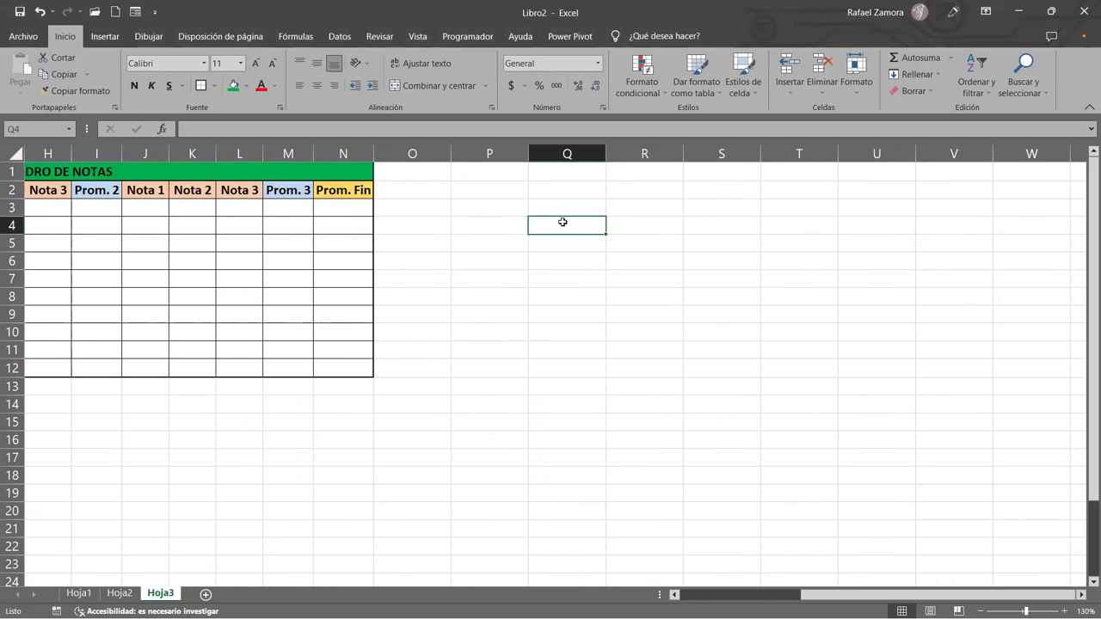
pyautogui.write('ALEA')
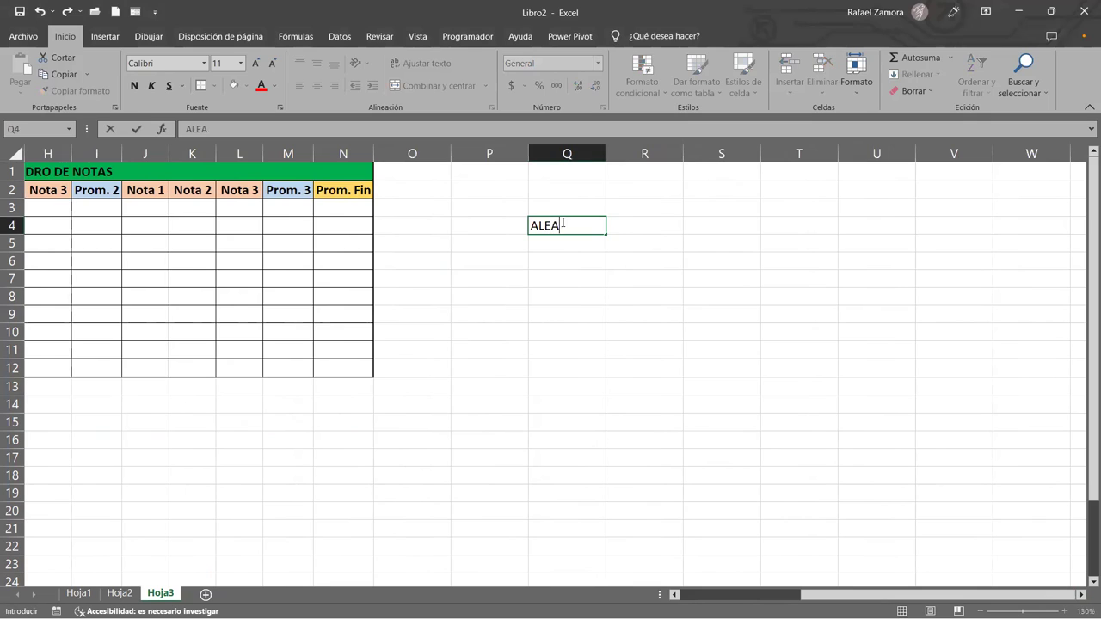
pyautogui.write('TORIO')
pyautogui.click(616, 260)
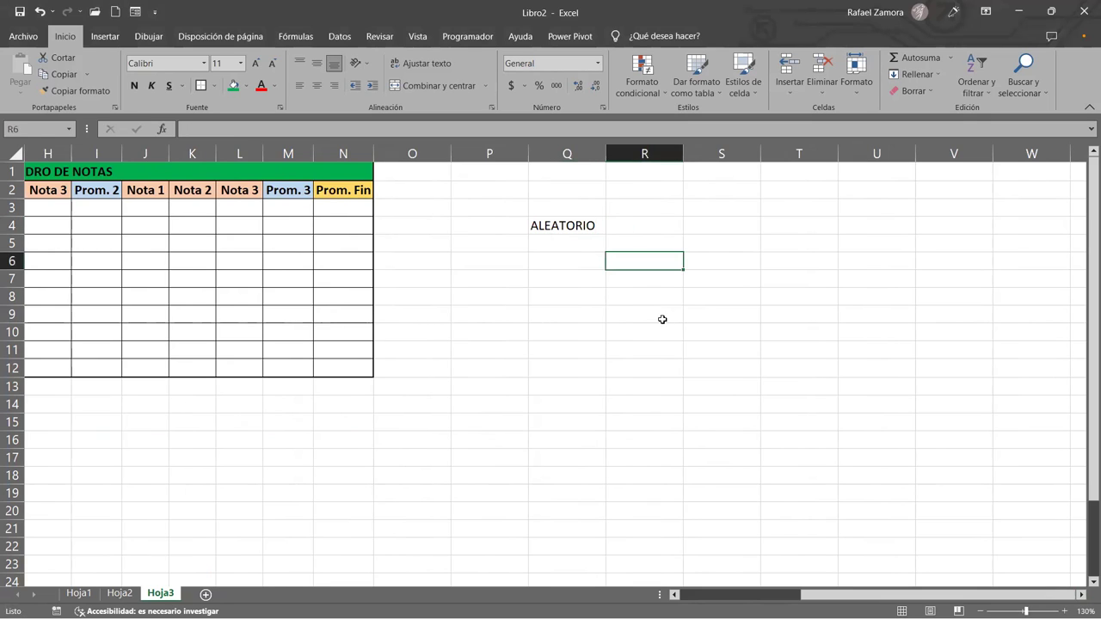
# - Enter the label "ALEATORIO.ENTRE" in Q5 and autofit column Q to its text
pyautogui.hscroll(-3, 197, 258)
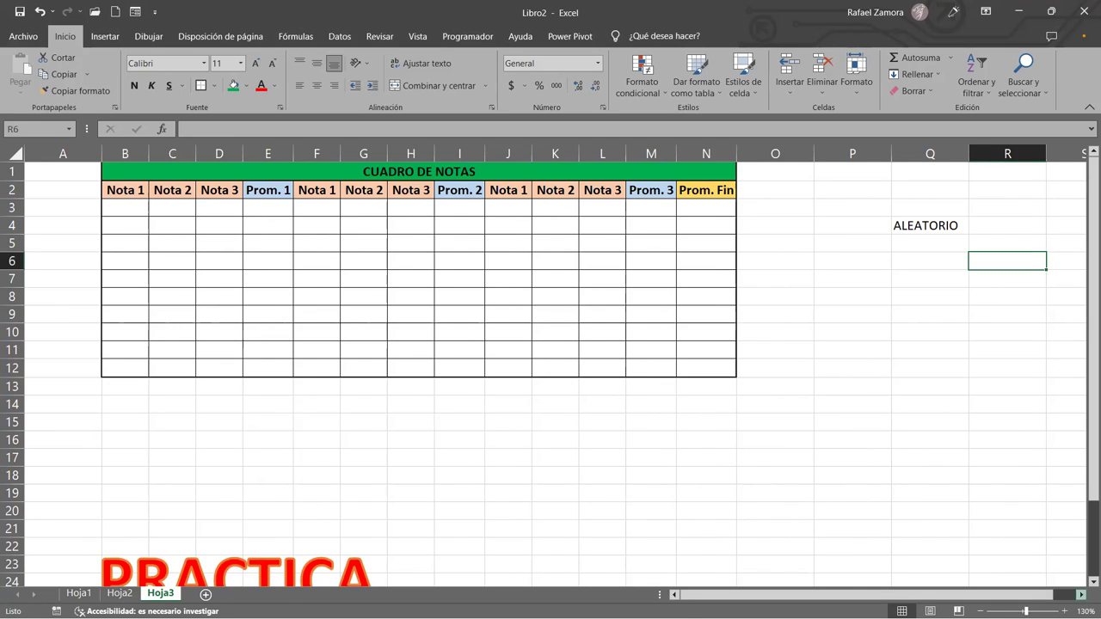
pyautogui.click(1081, 594)
pyautogui.hscroll(3, 1063, 580)
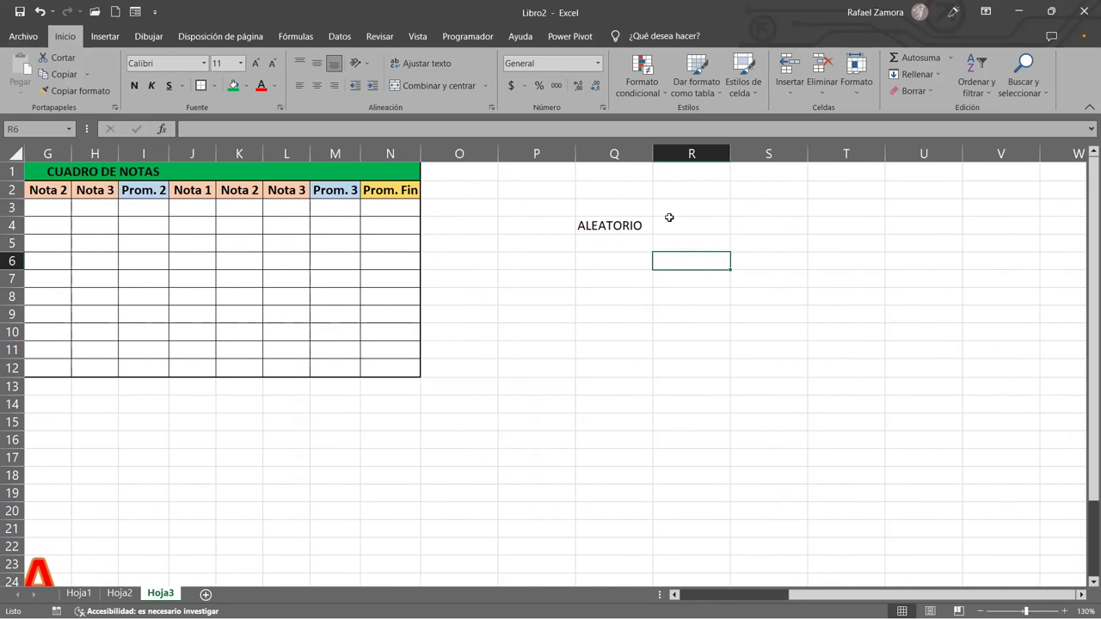
pyautogui.click(619, 248)
pyautogui.write('ALEATORIO')
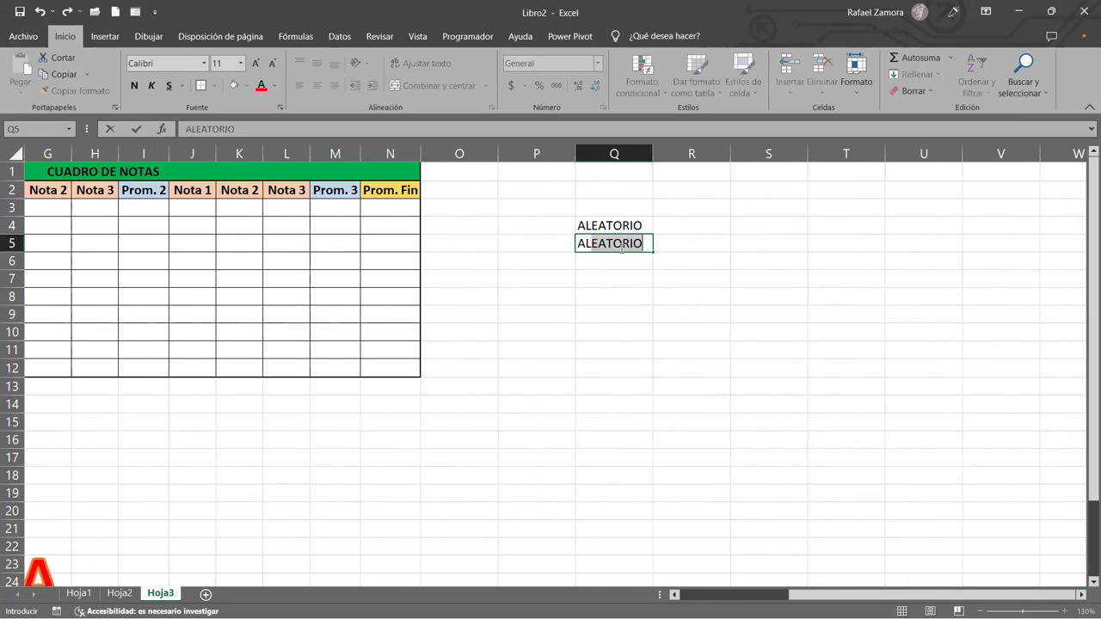
pyautogui.write('.ENTRE')
pyautogui.press('Return')
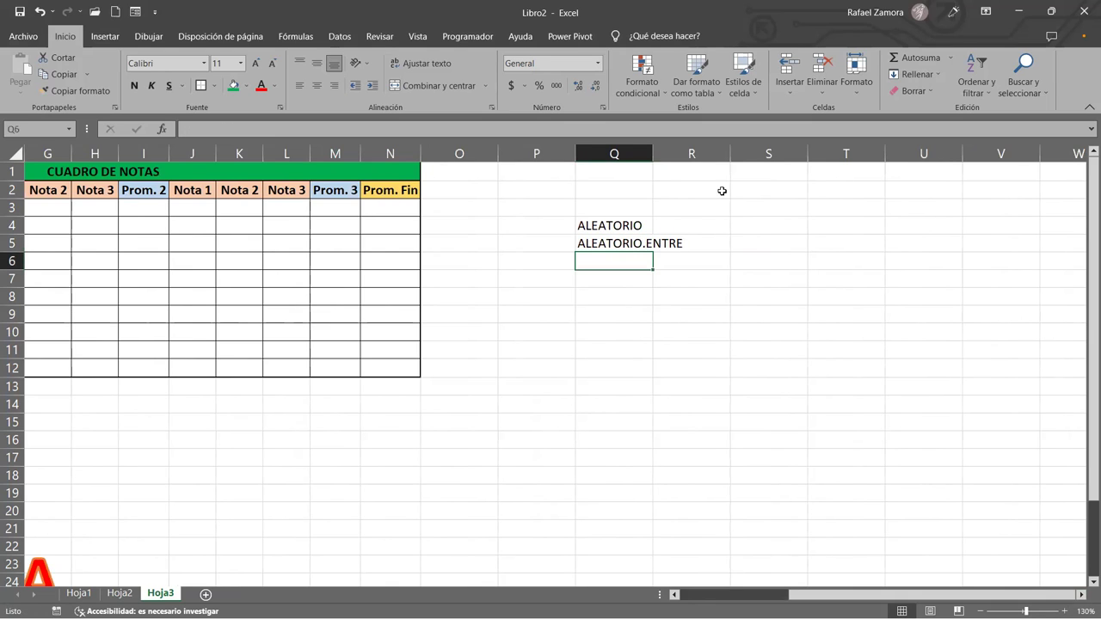
pyautogui.doubleClick(653, 153)
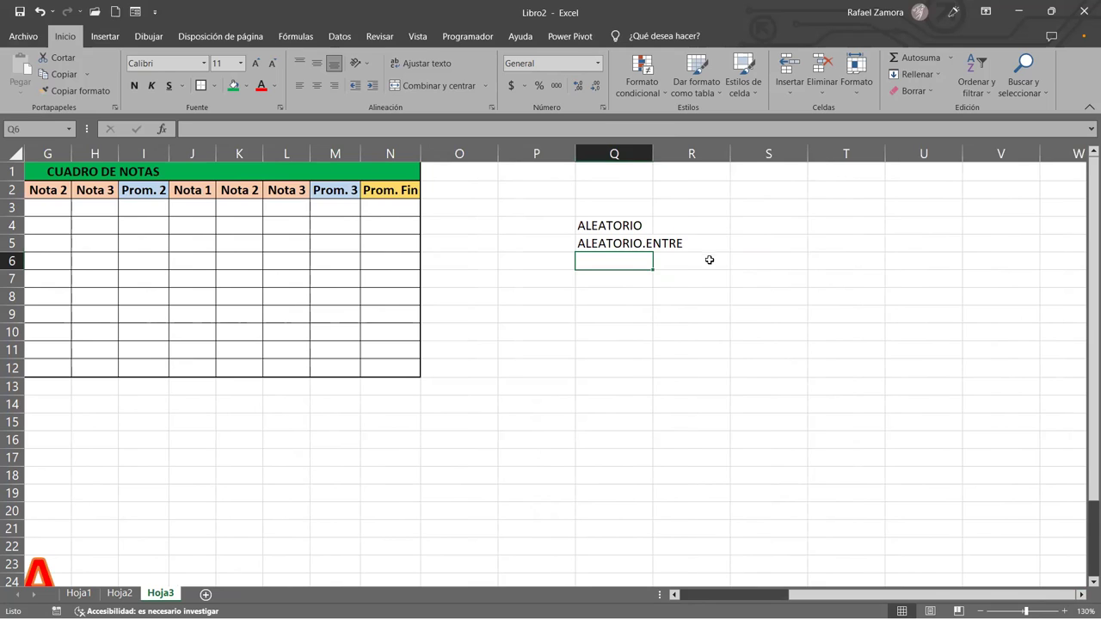
# - Apply all borders to the range Q4:R5 holding the two function labels
pyautogui.click(1077, 595)
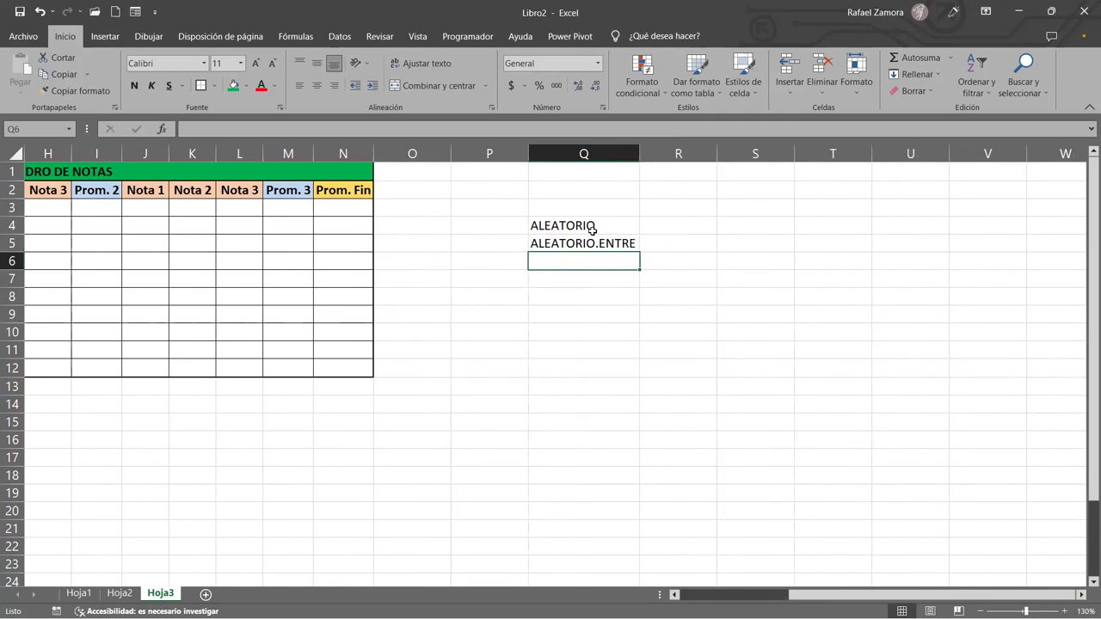
pyautogui.moveTo(592, 231); pyautogui.dragTo(679, 245)
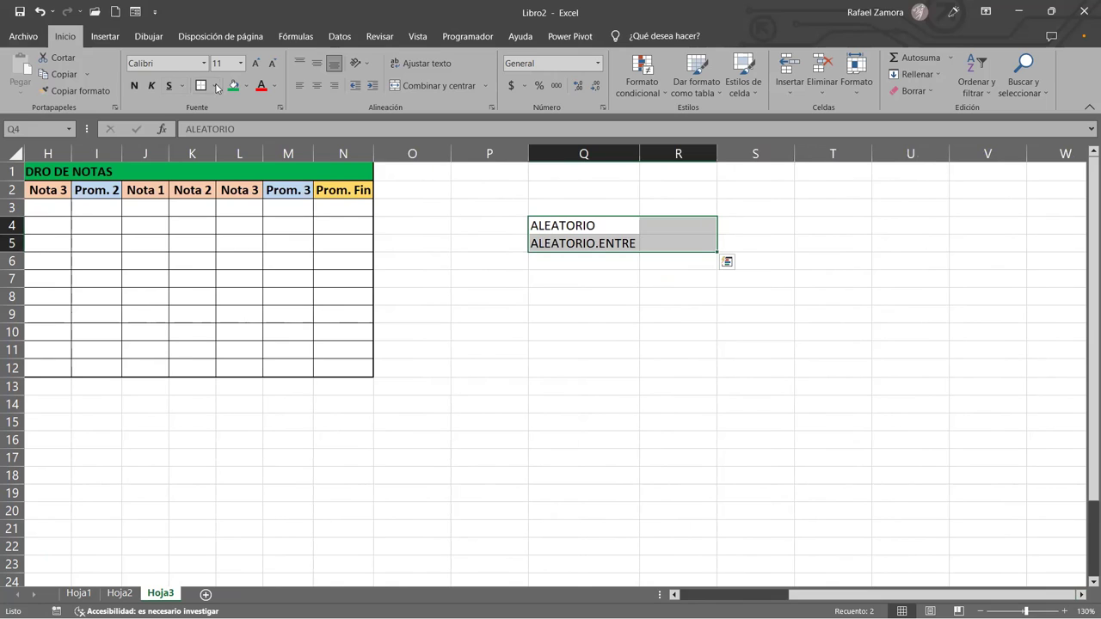
pyautogui.click(216, 86)
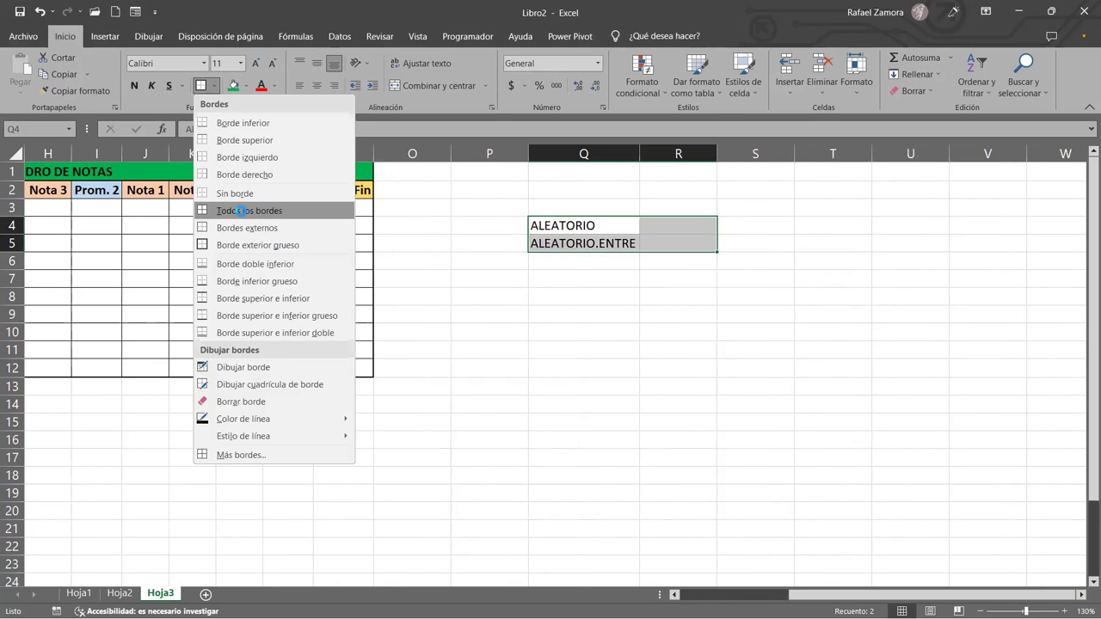
pyautogui.click(241, 210)
pyautogui.click(808, 427)
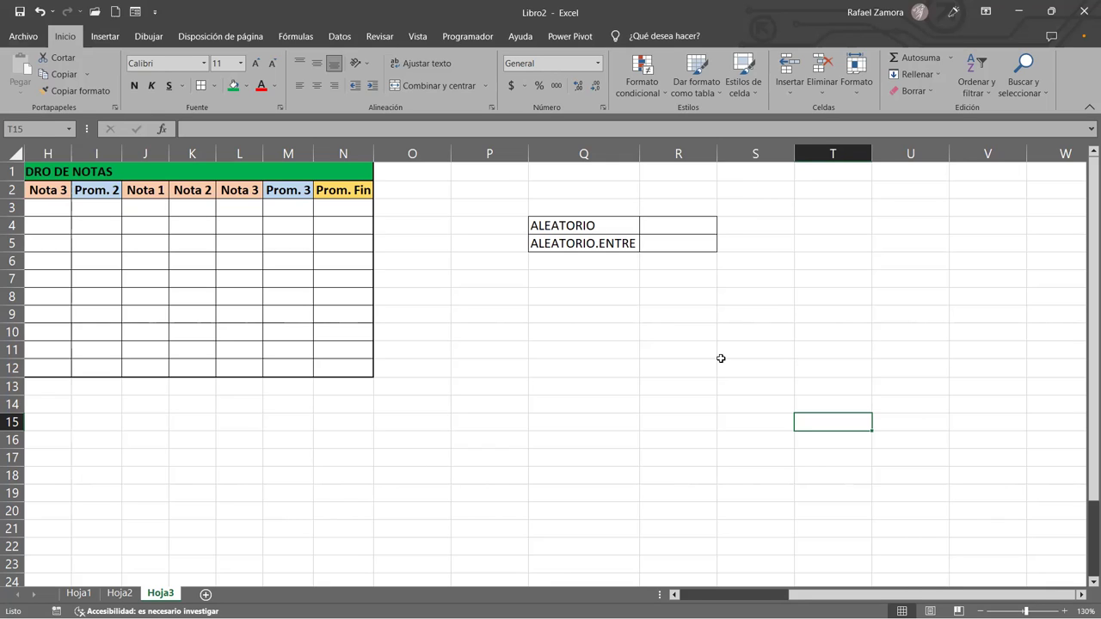
# - Enter the formula =ALEATORIO() in R4 beside the ALEATORIO label
pyautogui.click(720, 349)
pyautogui.click(688, 228)
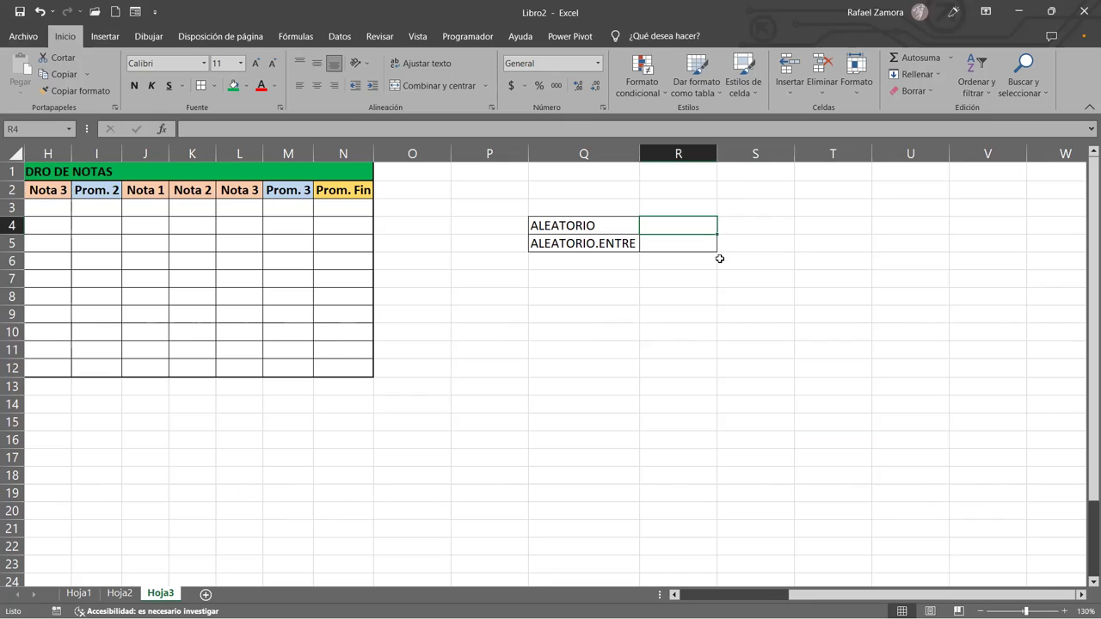
pyautogui.write('=')
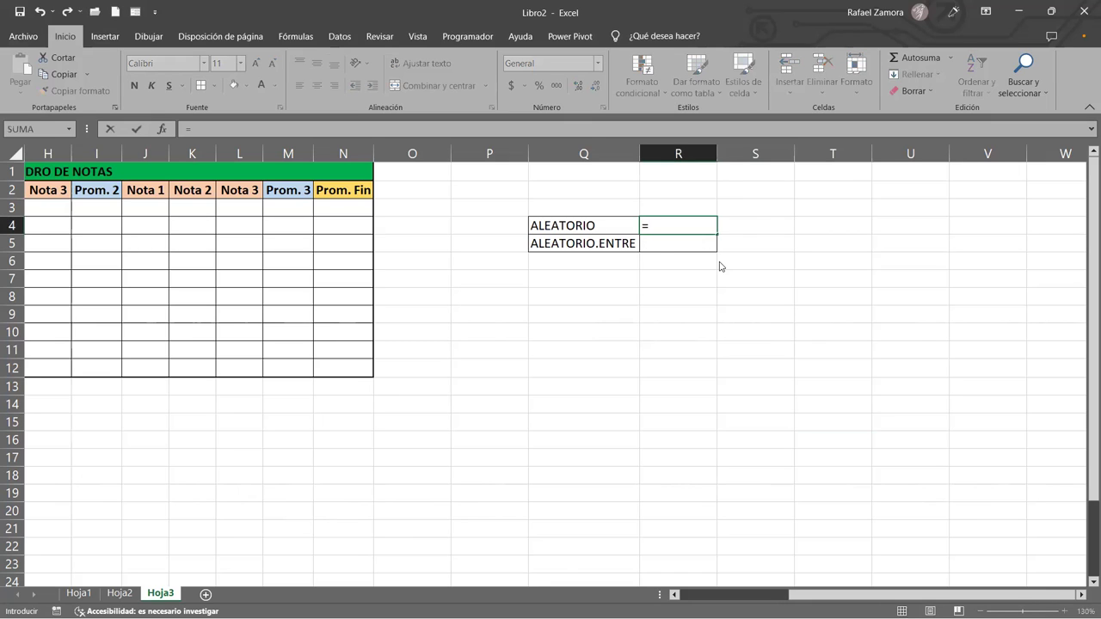
pyautogui.write('ale')
pyautogui.press('Tab')
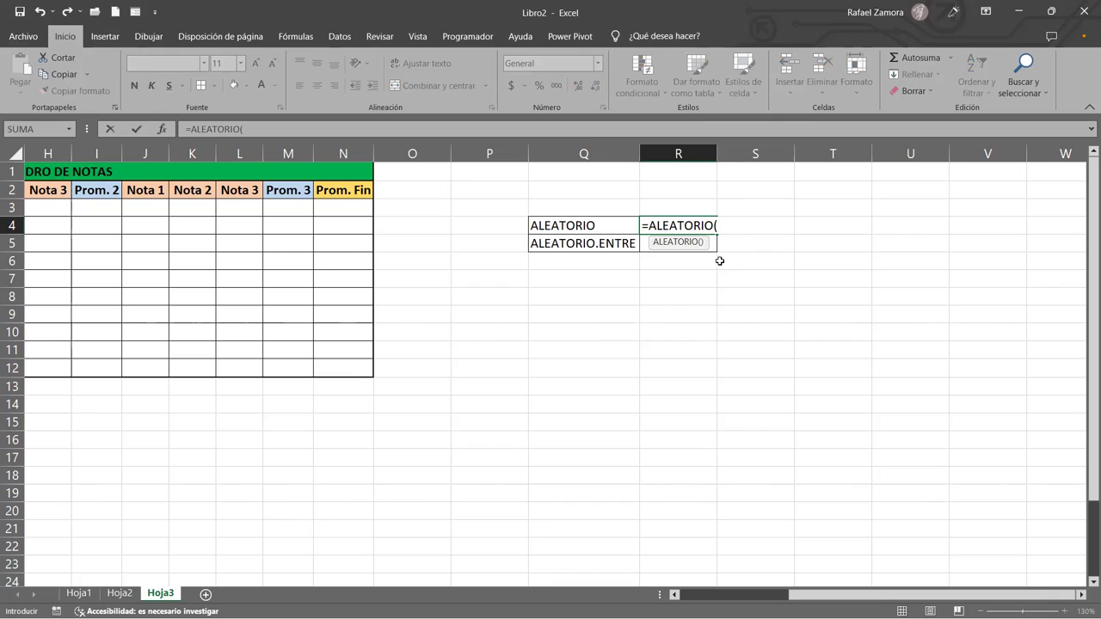
pyautogui.write(')')
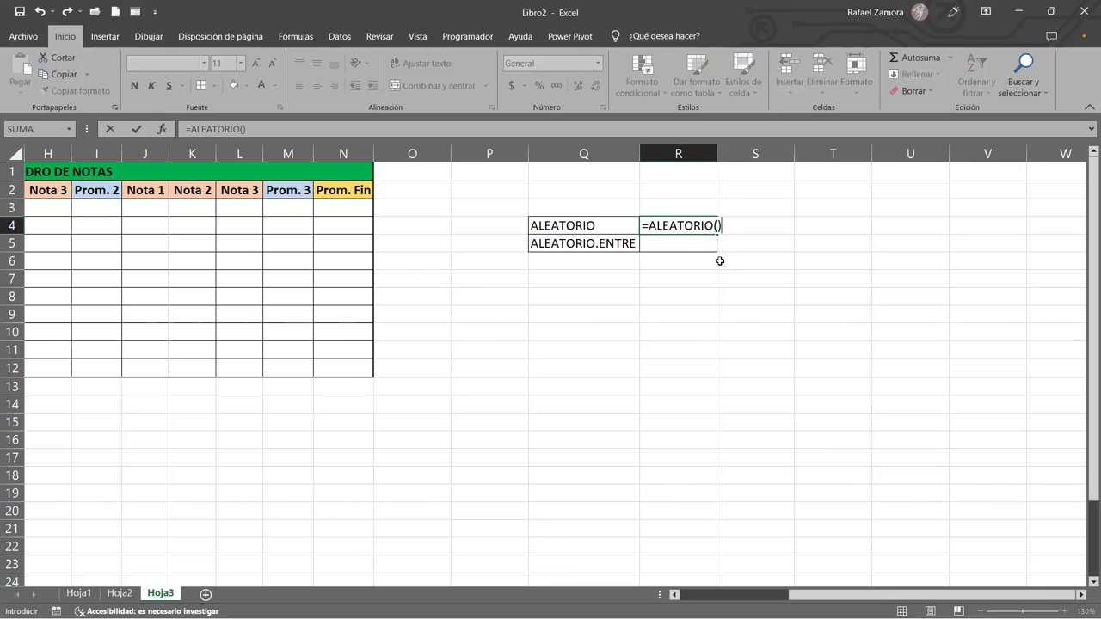
pyautogui.press('Return')
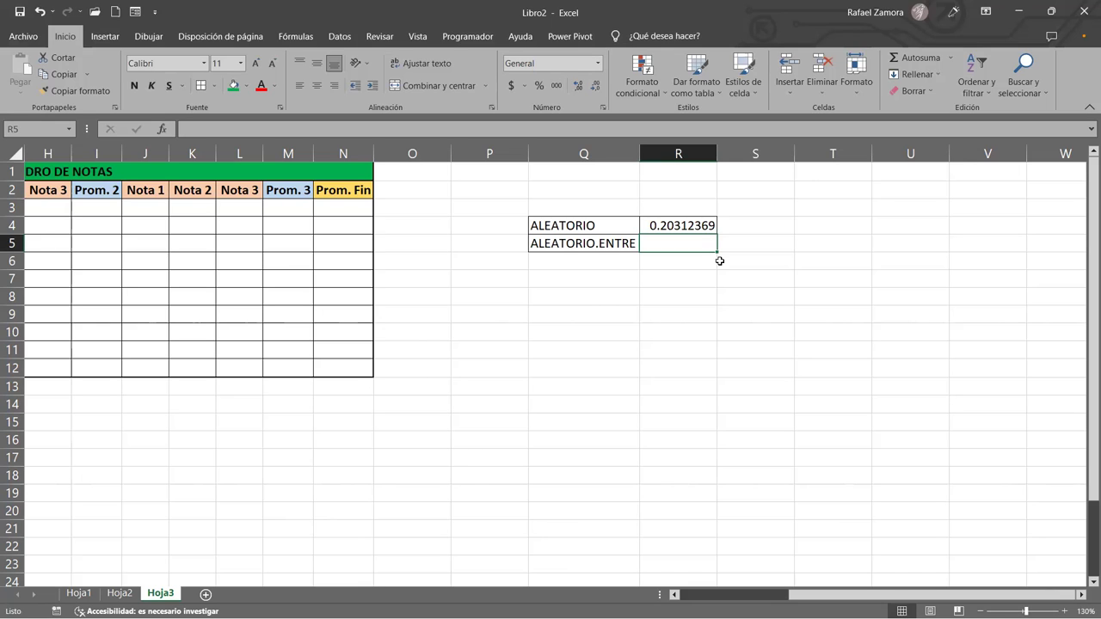
# - Enter the filler text "klm klmlkvb" in R5 to recalculate the random number, and clear the cell again
pyautogui.write('klm klmlkvb')
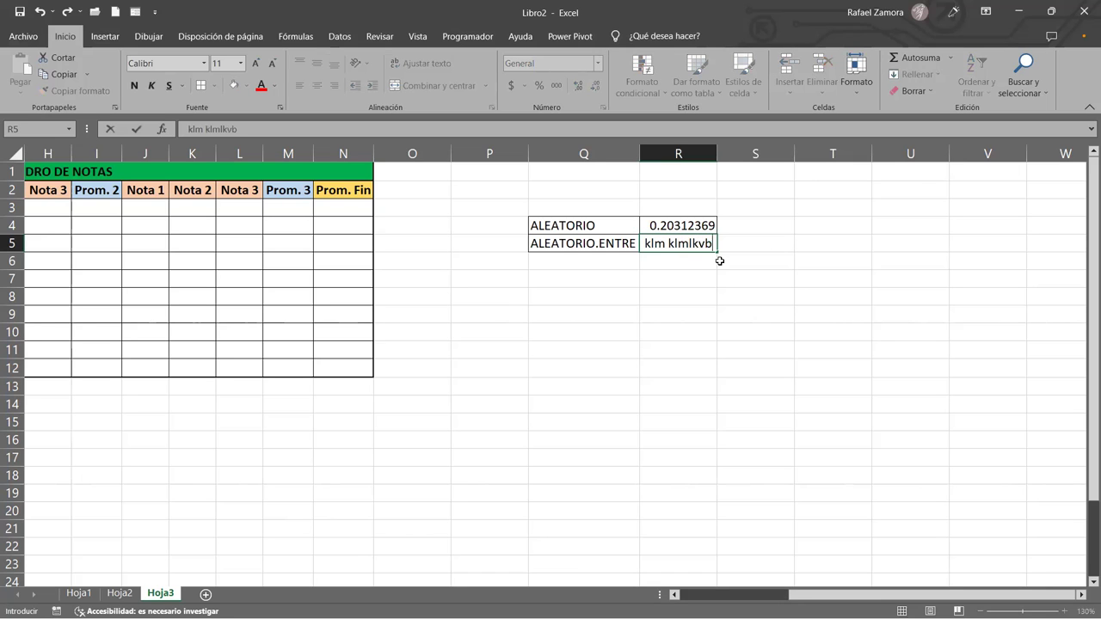
pyautogui.press('Return')
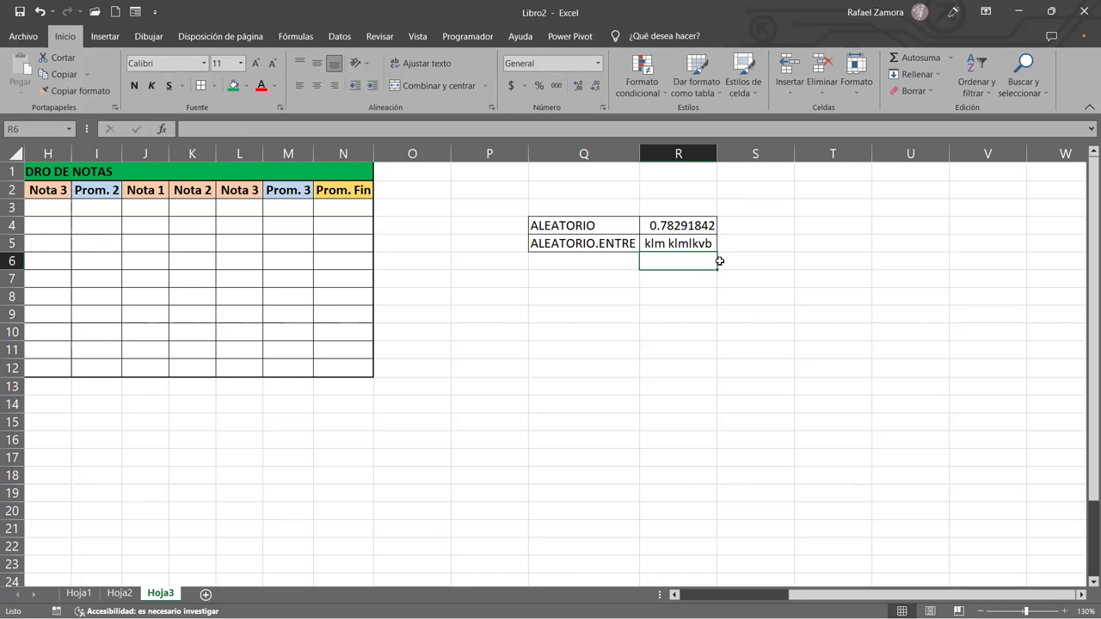
pyautogui.press('Up')
pyautogui.press('Delete')
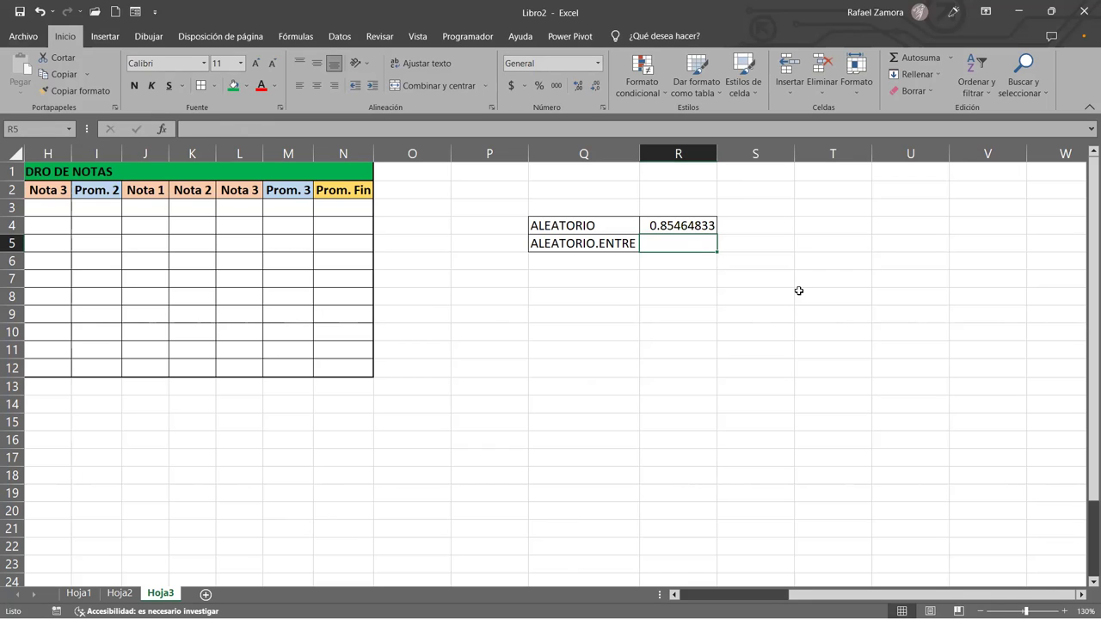
# - Enter the formula =ALEATORIO.ENTRE(100,500) in R5 beside the ALEATORIO.ENTRE label
pyautogui.write('=')
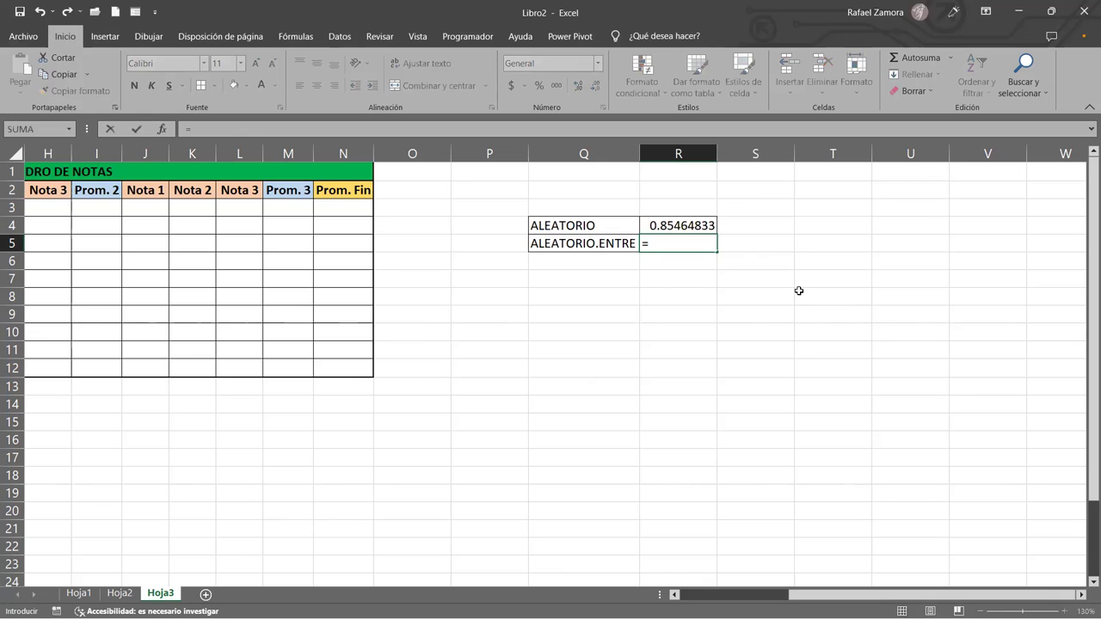
pyautogui.write('ale')
pyautogui.press('Down')
pyautogui.press('Tab')
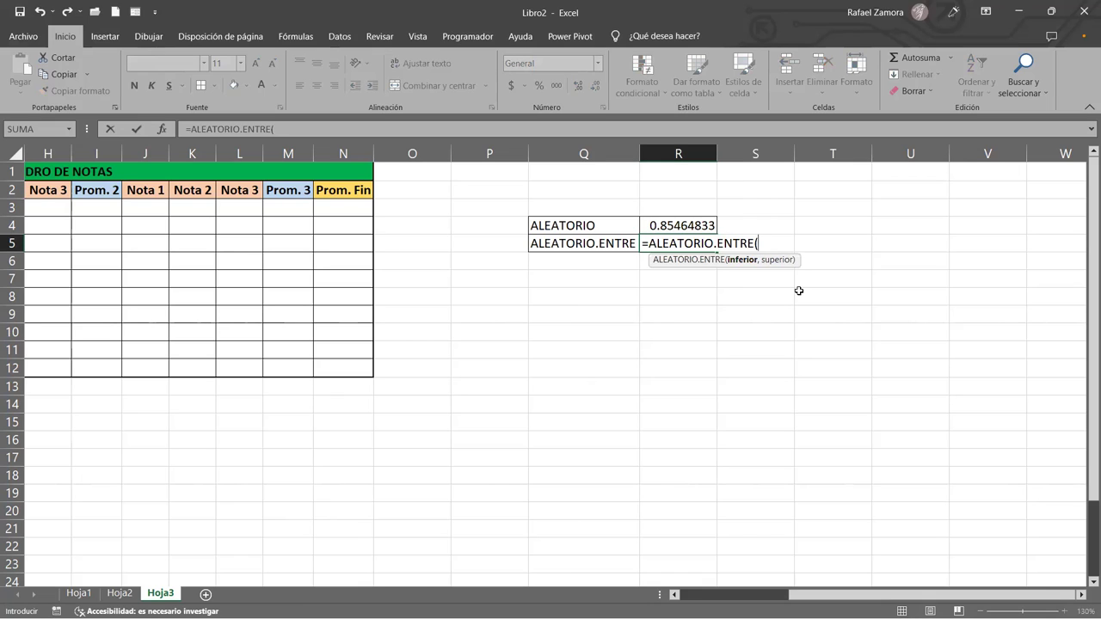
pyautogui.write('100,')
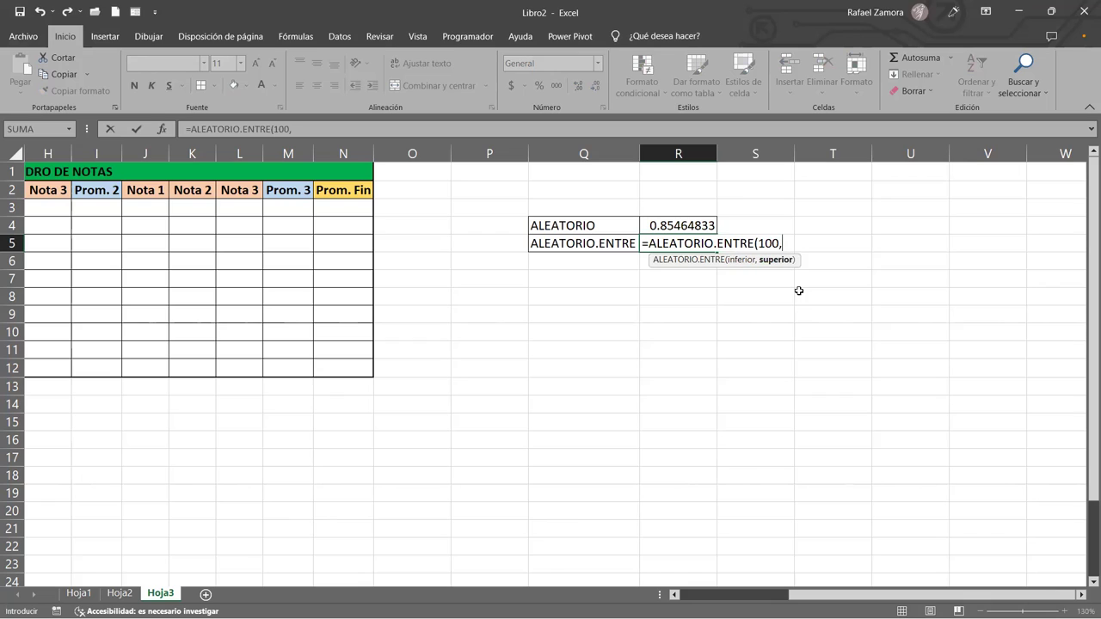
pyautogui.write('500)')
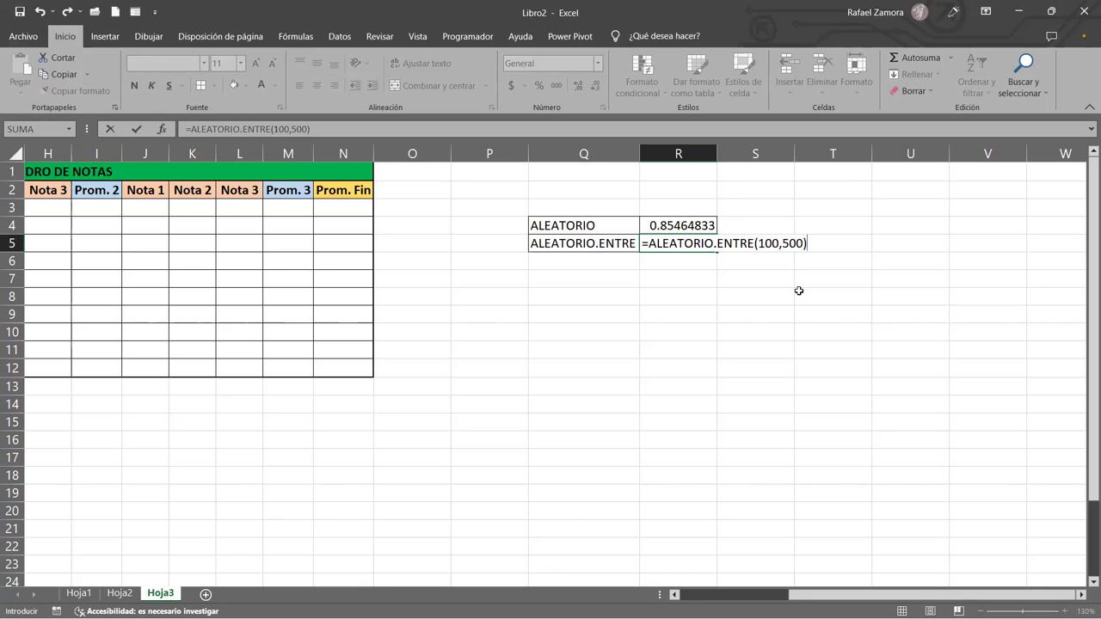
pyautogui.press('BackSpace')
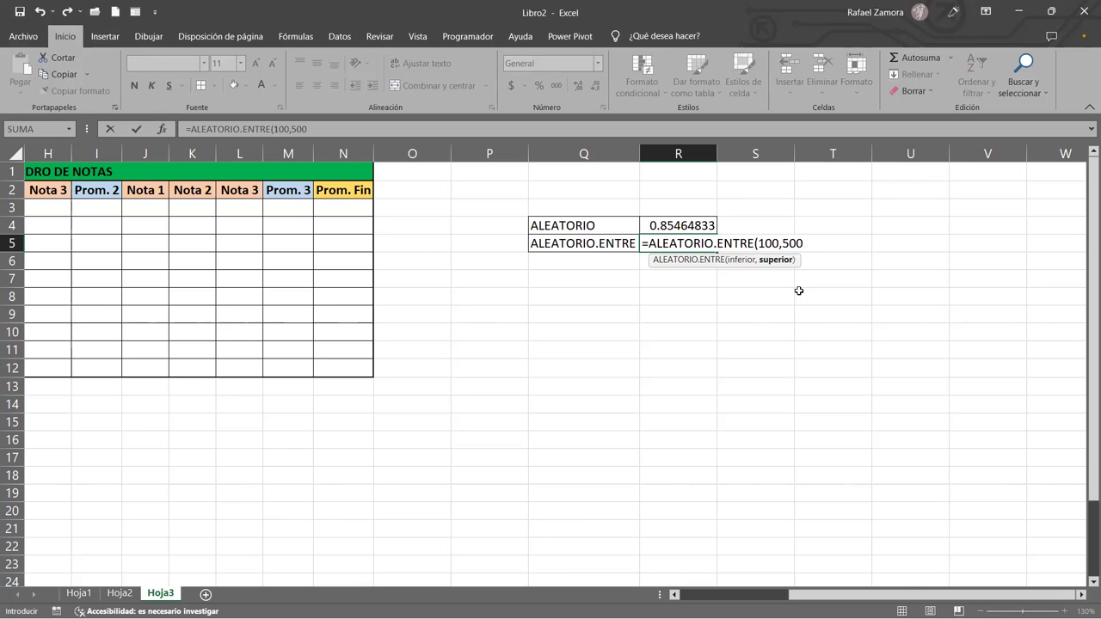
pyautogui.write(')')
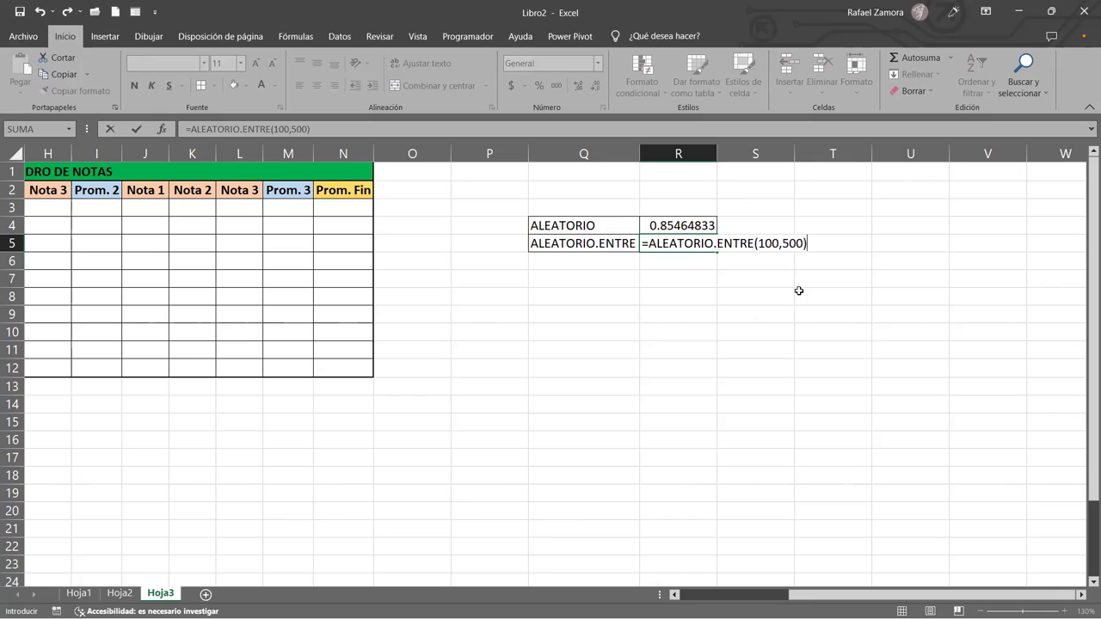
pyautogui.press('Return')
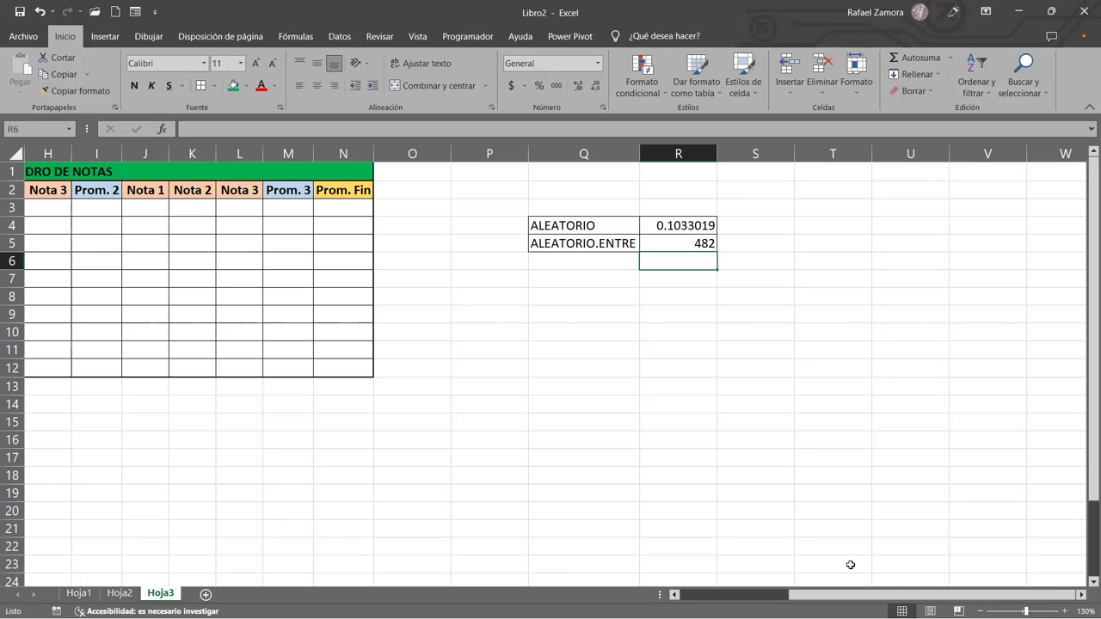
# - Enter the formula =ALEATORIO.ENTRE(1,10) in B3, the first Nota 1 cell of the grade table
pyautogui.moveTo(817, 595); pyautogui.dragTo(813, 596)
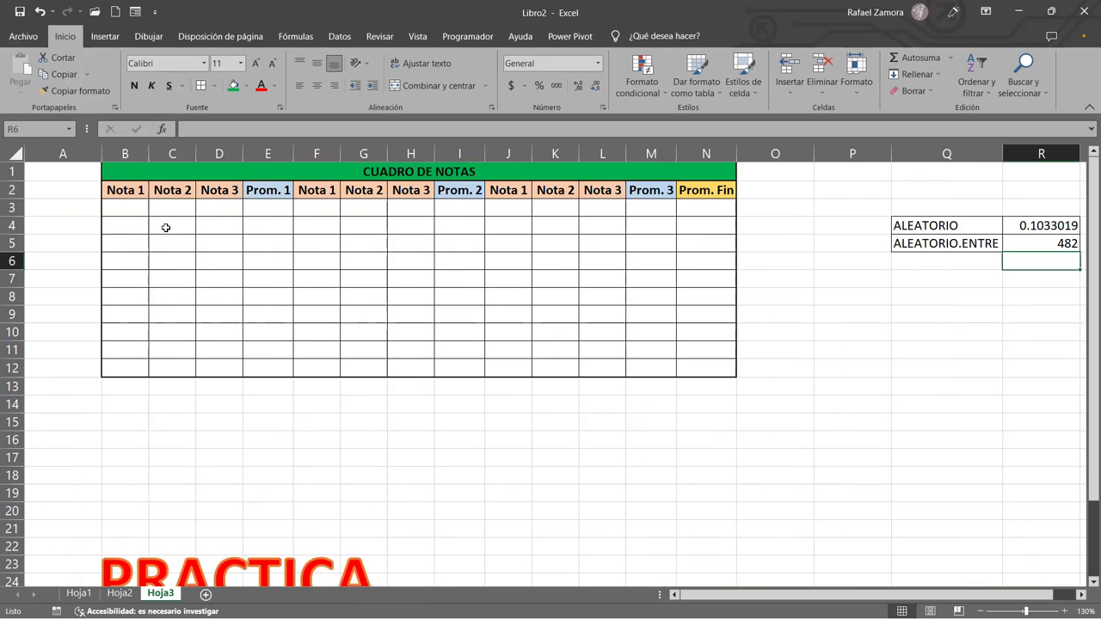
pyautogui.click(117, 208)
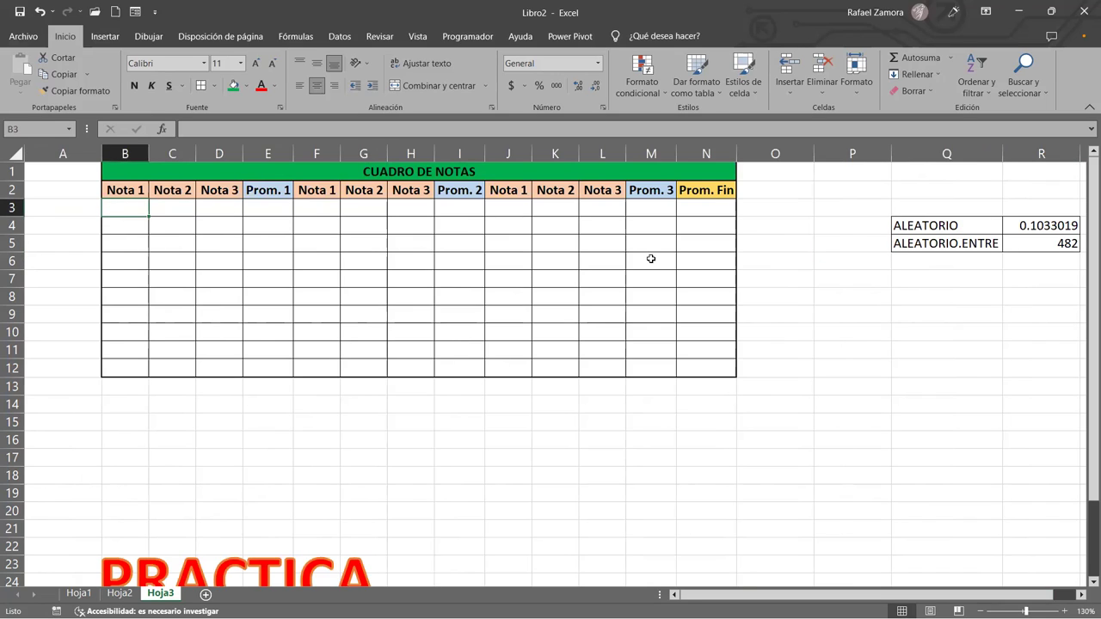
pyautogui.write('=')
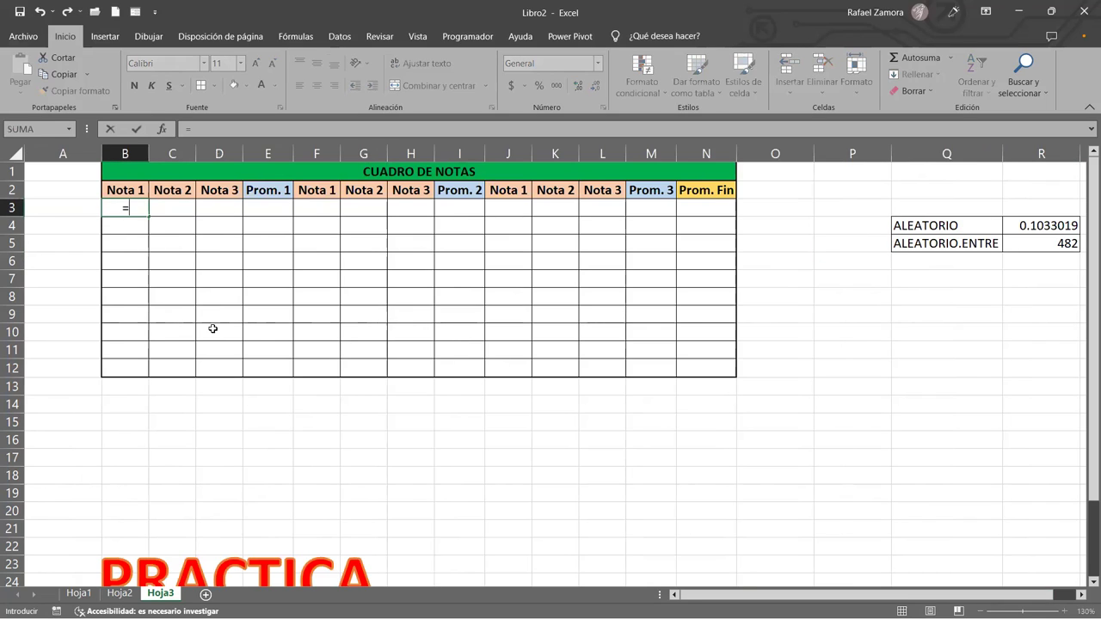
pyautogui.write('ale')
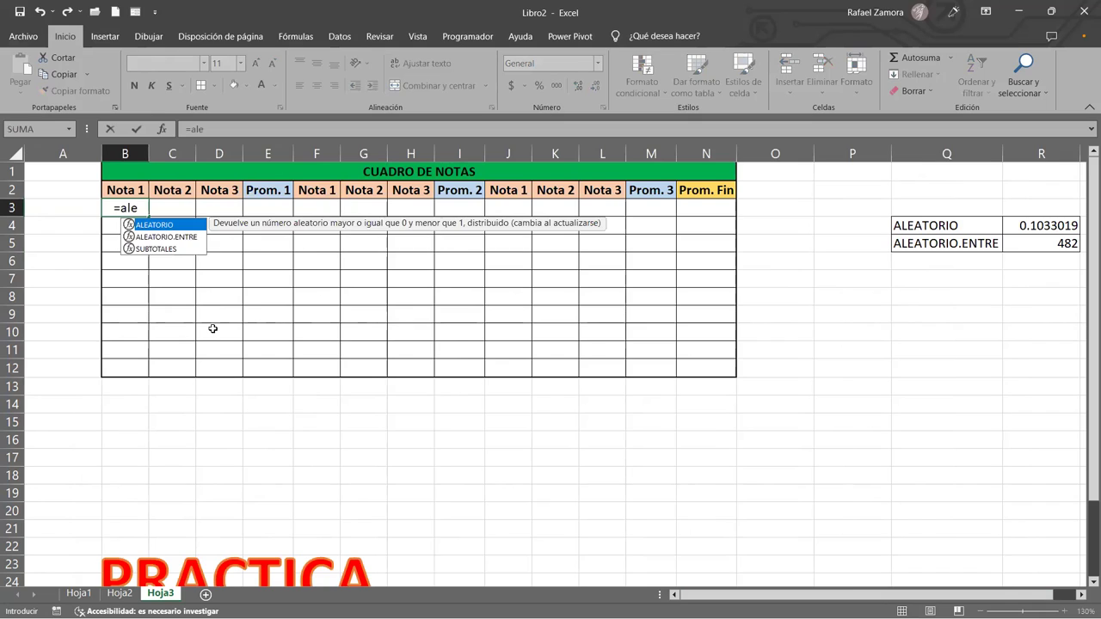
pyautogui.press('Down')
pyautogui.press('Tab')
pyautogui.write('1,10')
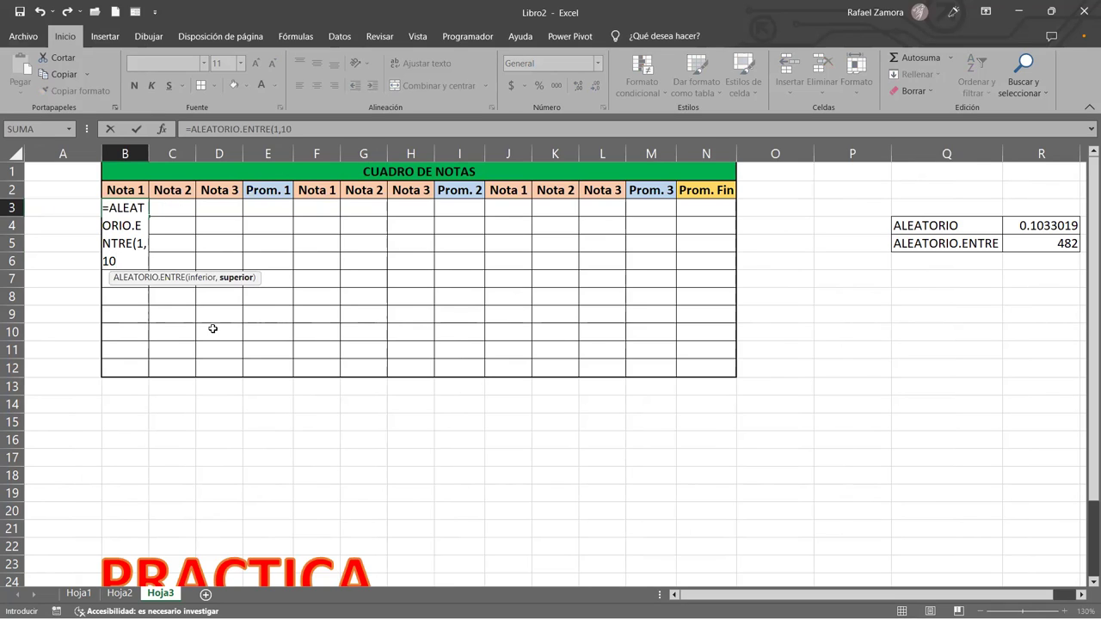
pyautogui.write(')')
pyautogui.press('Return')
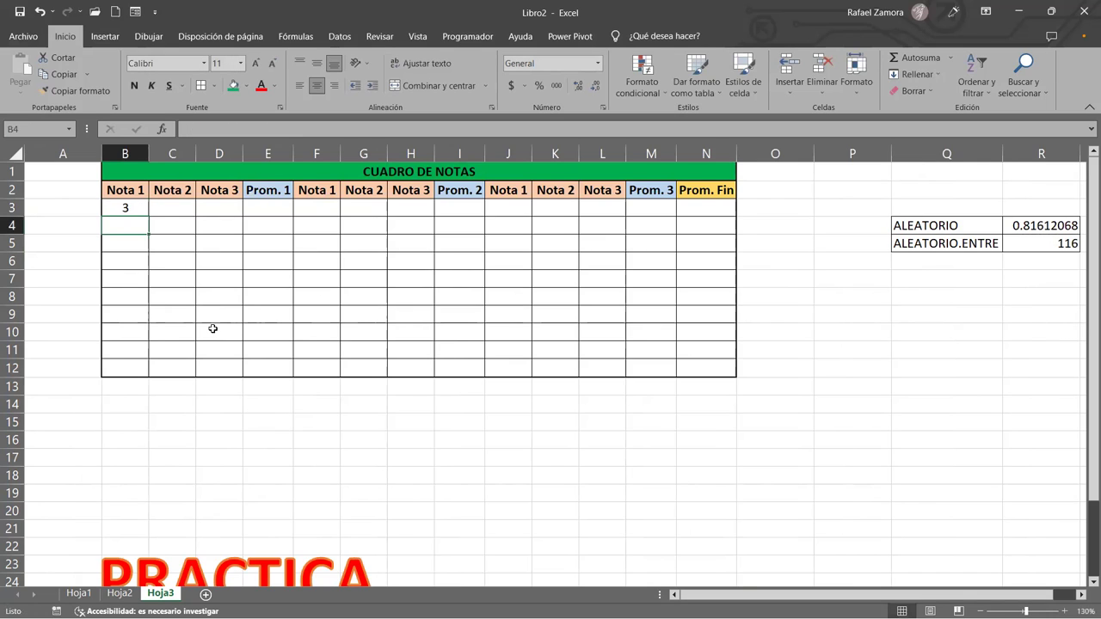
# - Fill the B3 formula across B3:D12 and copy that block into the other two grade groups, starting at F3 and J3
pyautogui.click(147, 209)
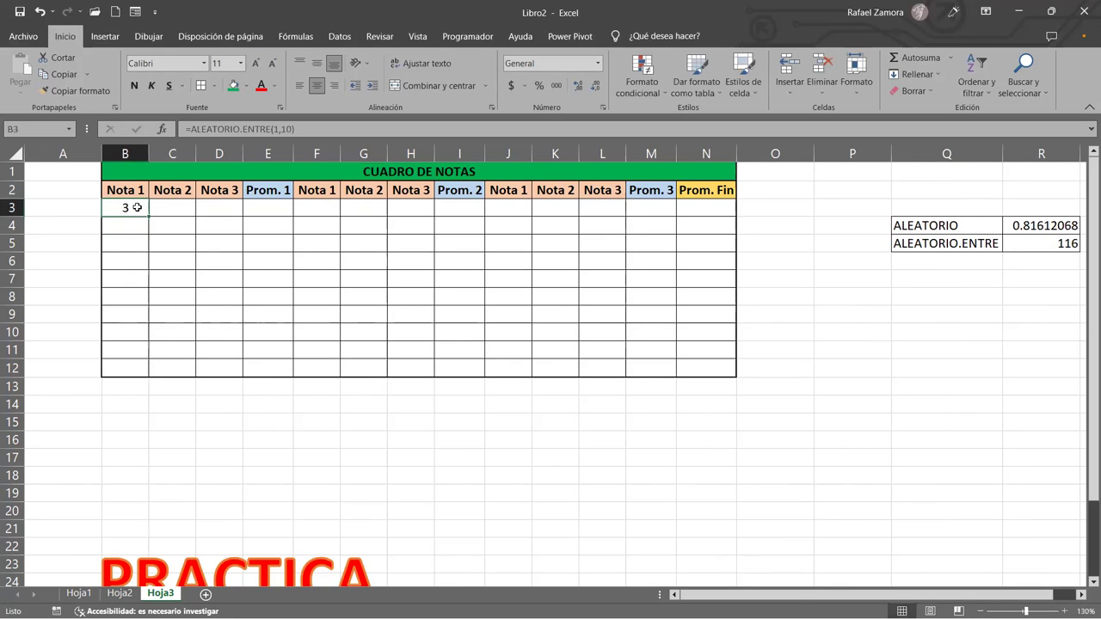
pyautogui.moveTo(149, 218); pyautogui.dragTo(232, 371)
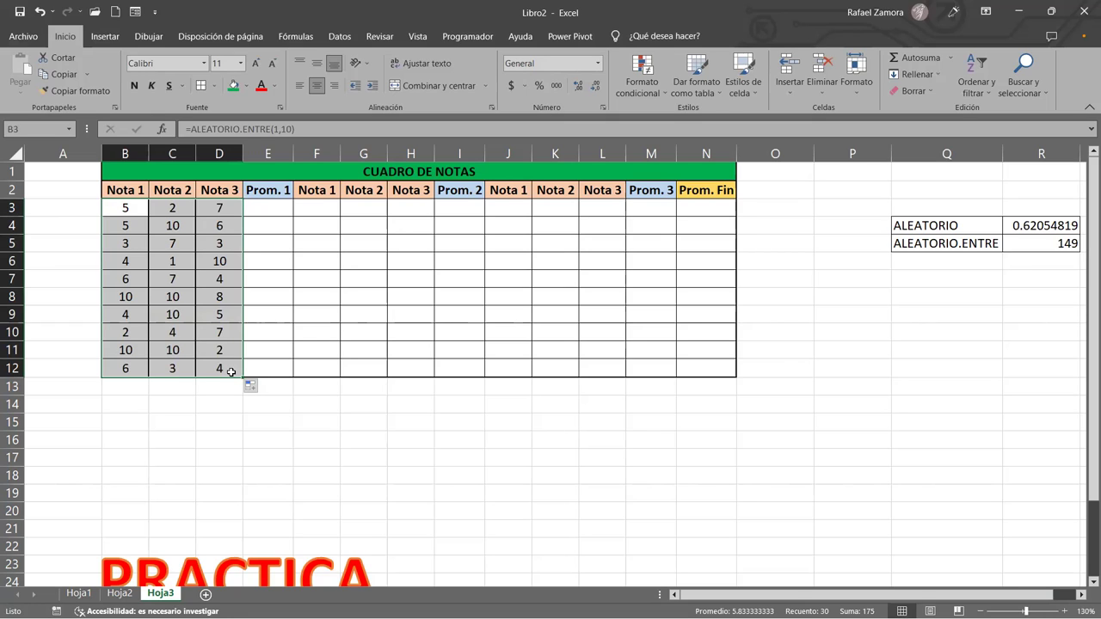
pyautogui.hotkey('ctrl', 'c')
pyautogui.click(337, 212)
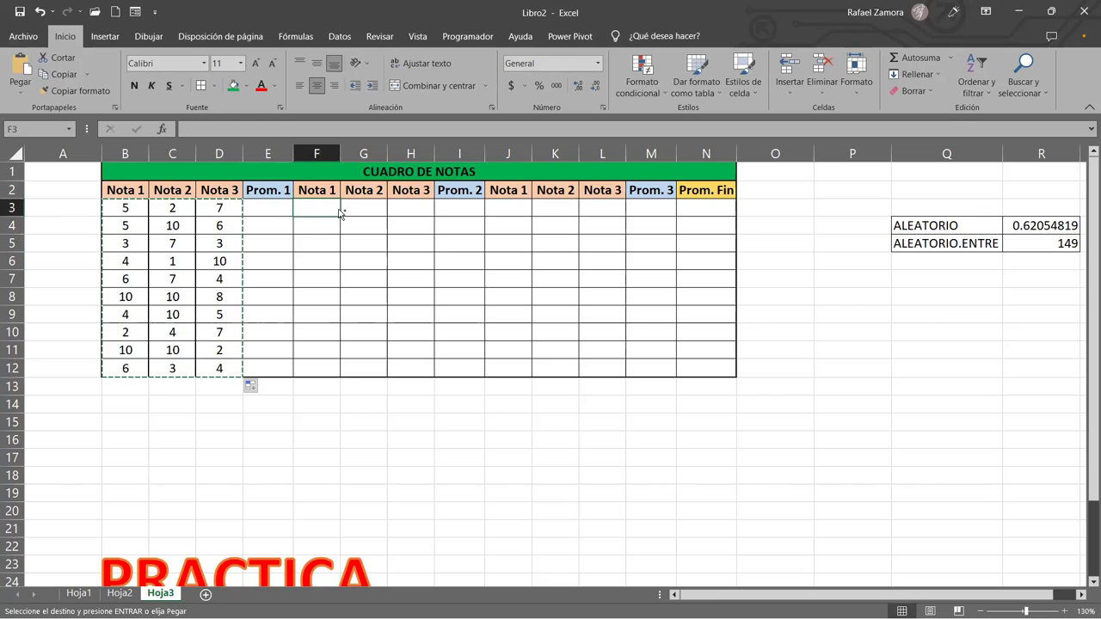
pyautogui.hotkey('ctrl', 'v')
pyautogui.click(516, 209)
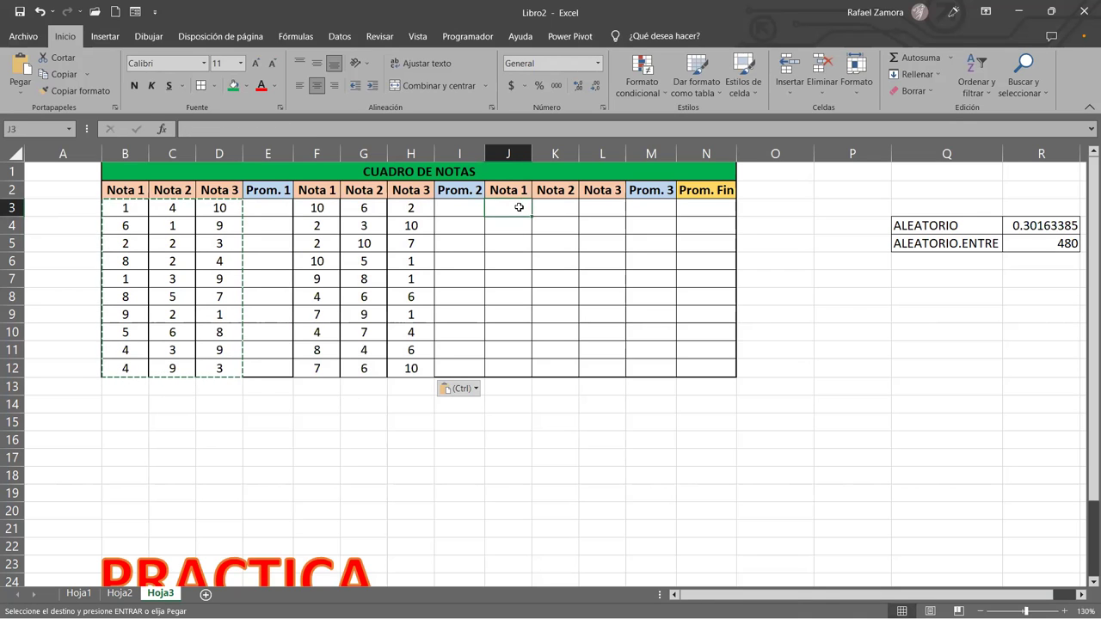
pyautogui.hotkey('ctrl', 'v')
pyautogui.press('Escape')
pyautogui.click(640, 465)
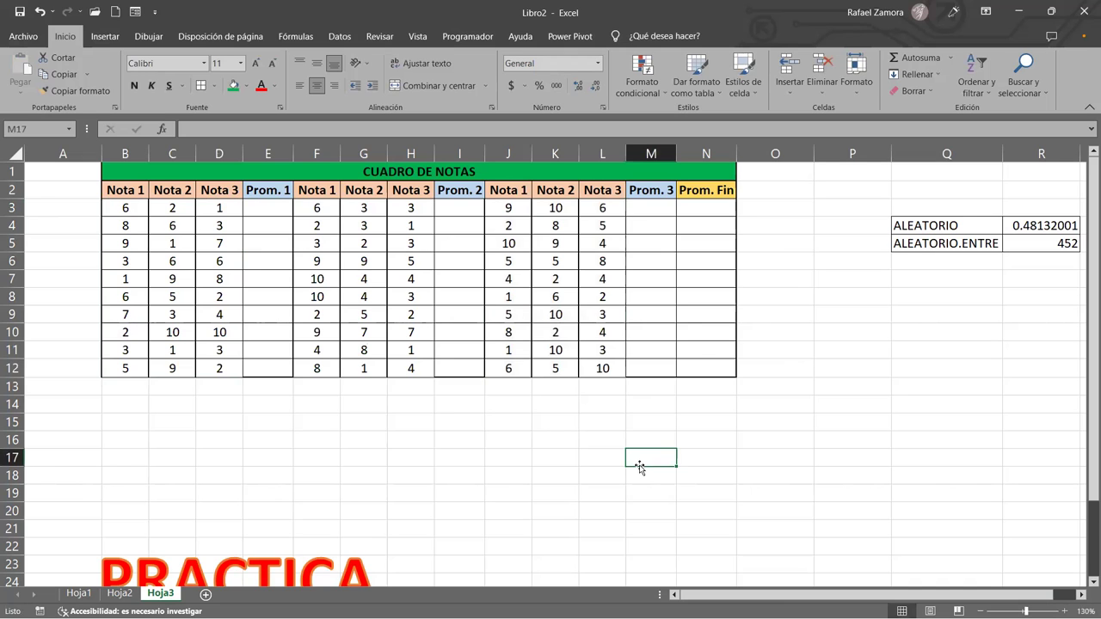
# - Undo the pasted grade blocks, the fills and the formula in B3
pyautogui.hotkey('ctrl', 'z')
pyautogui.hotkey('ctrl', 'z')
pyautogui.hotkey('ctrl', 'z')
pyautogui.hotkey('ctrl', 'z')
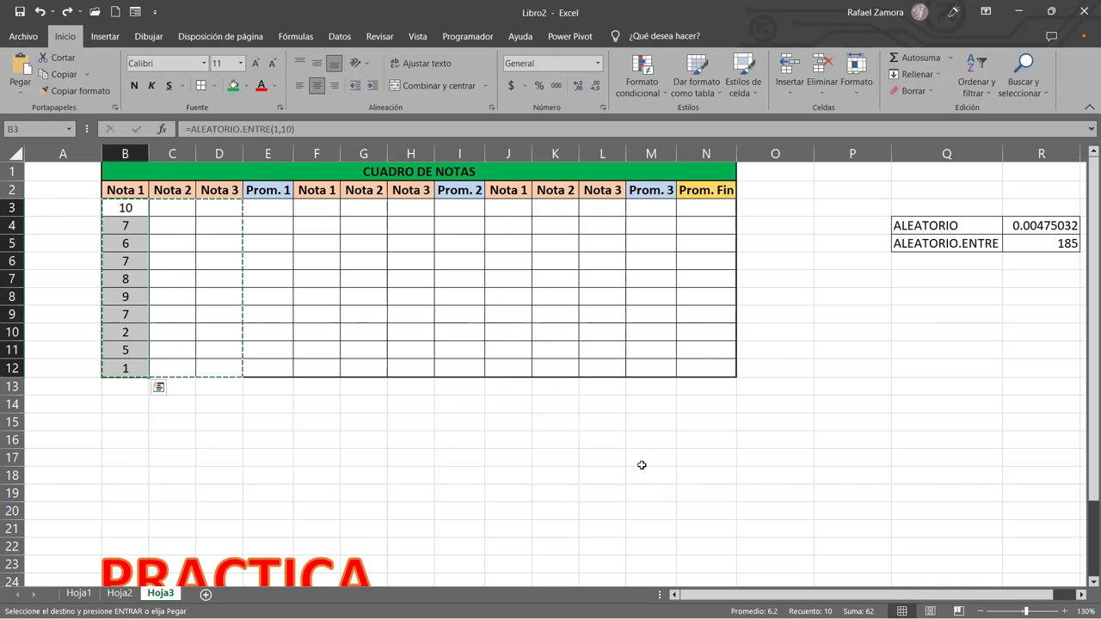
pyautogui.hotkey('ctrl', 'z')
pyautogui.hotkey('ctrl', 'z')
# - Re-enter =ALEATORIO.ENTRE(1,10) in B3 to generate a random grade between 1 and 10
pyautogui.write('=')
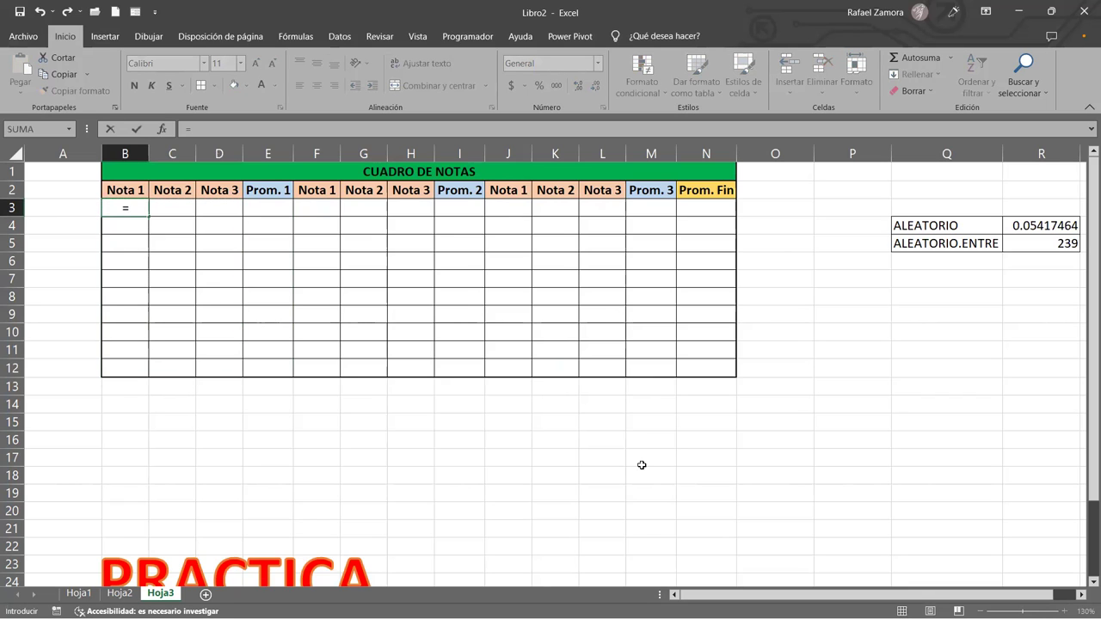
pyautogui.write('ale')
pyautogui.press('Down')
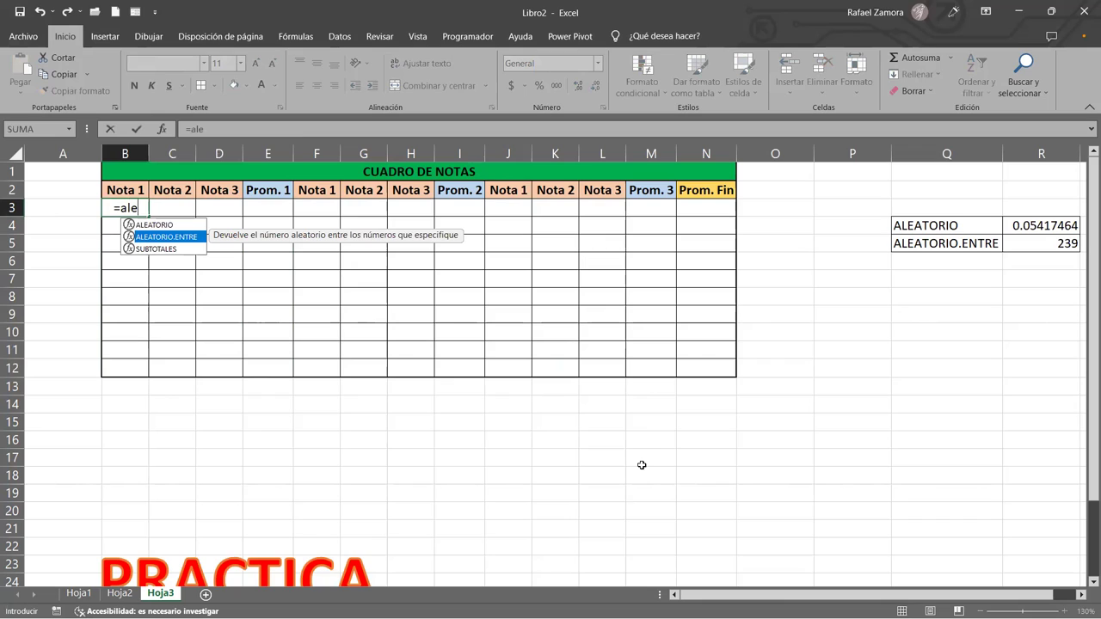
pyautogui.press('Tab')
pyautogui.write('1')
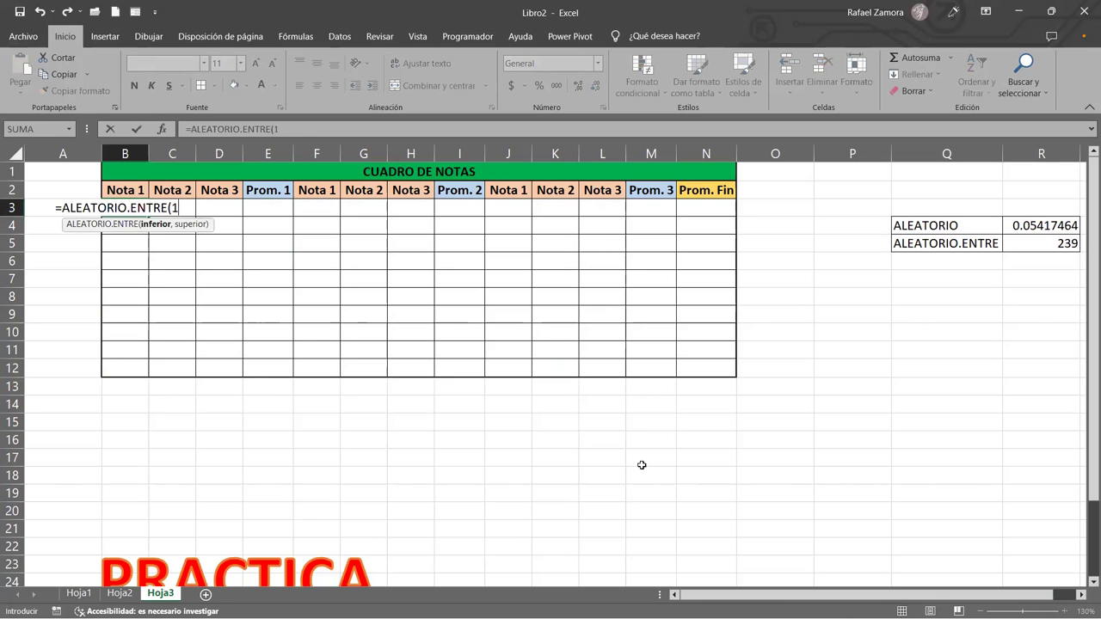
pyautogui.write(',10)')
pyautogui.press('Return')
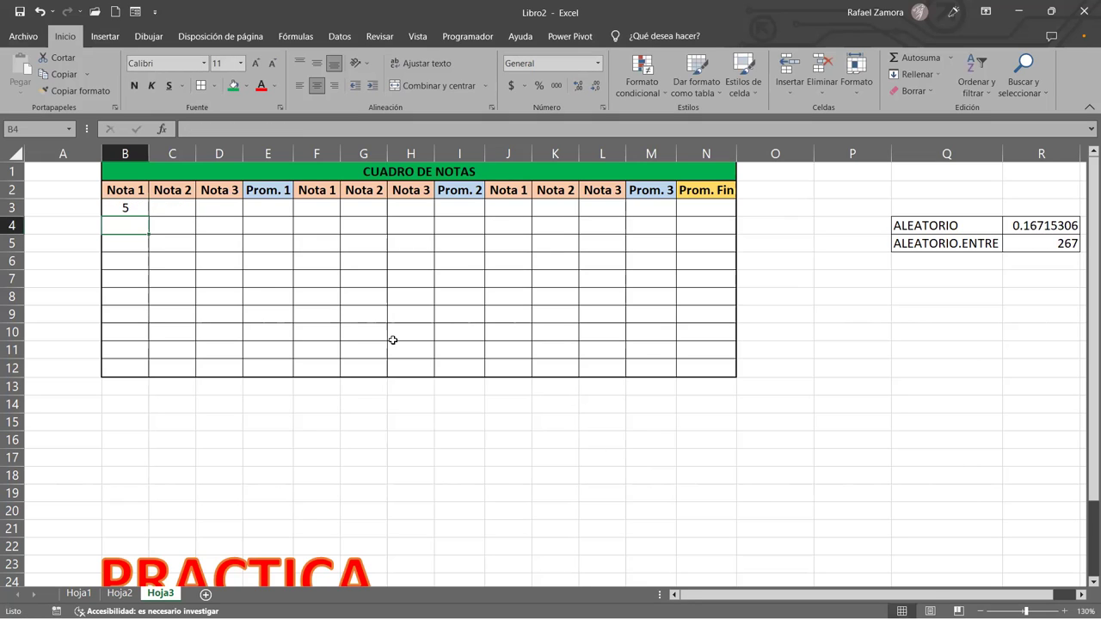
# - Fill the random-grade formula from B3 through D12 and copy the block to F3:H12 and J3:L12
pyautogui.click(131, 208)
pyautogui.moveTo(147, 215); pyautogui.dragTo(246, 376)
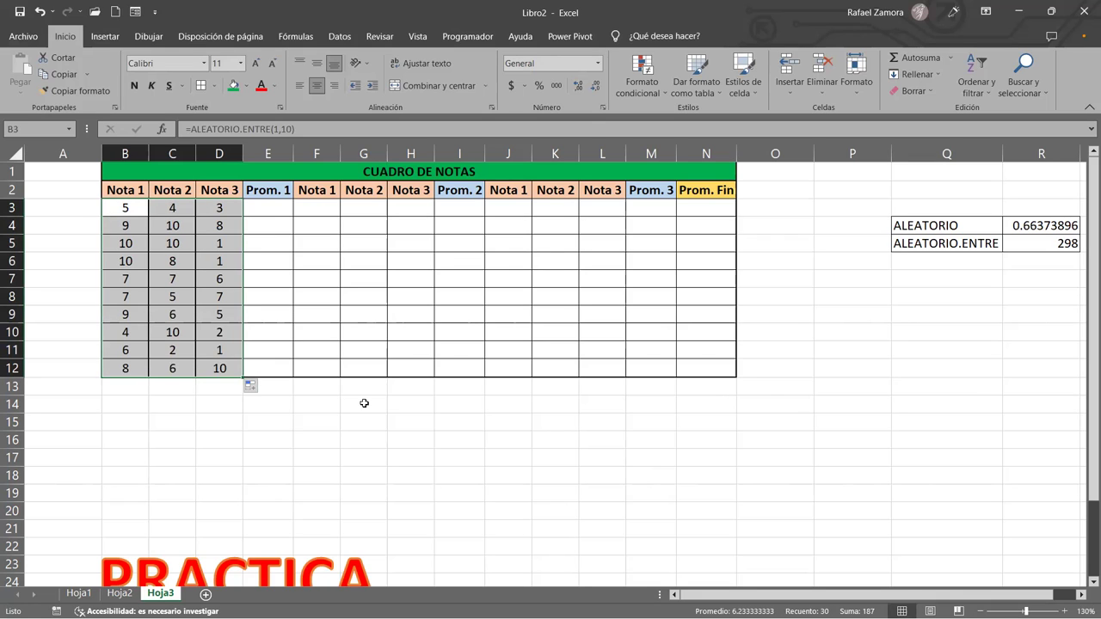
pyautogui.hotkey('ctrl', 'c')
pyautogui.click(305, 208)
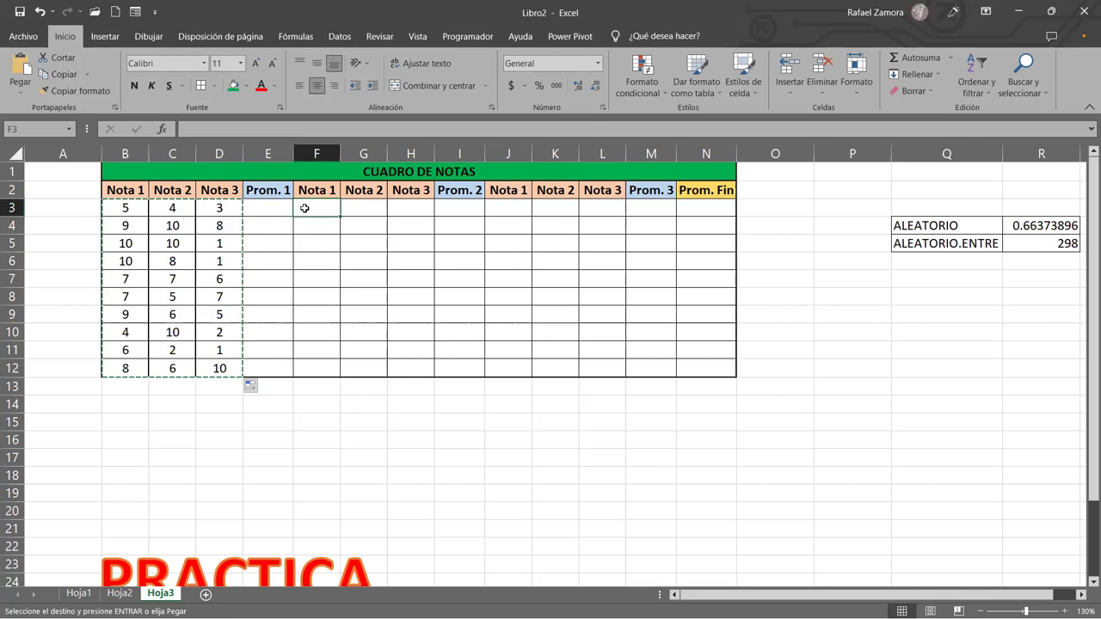
pyautogui.hotkey('ctrl', 'v')
pyautogui.click(527, 210)
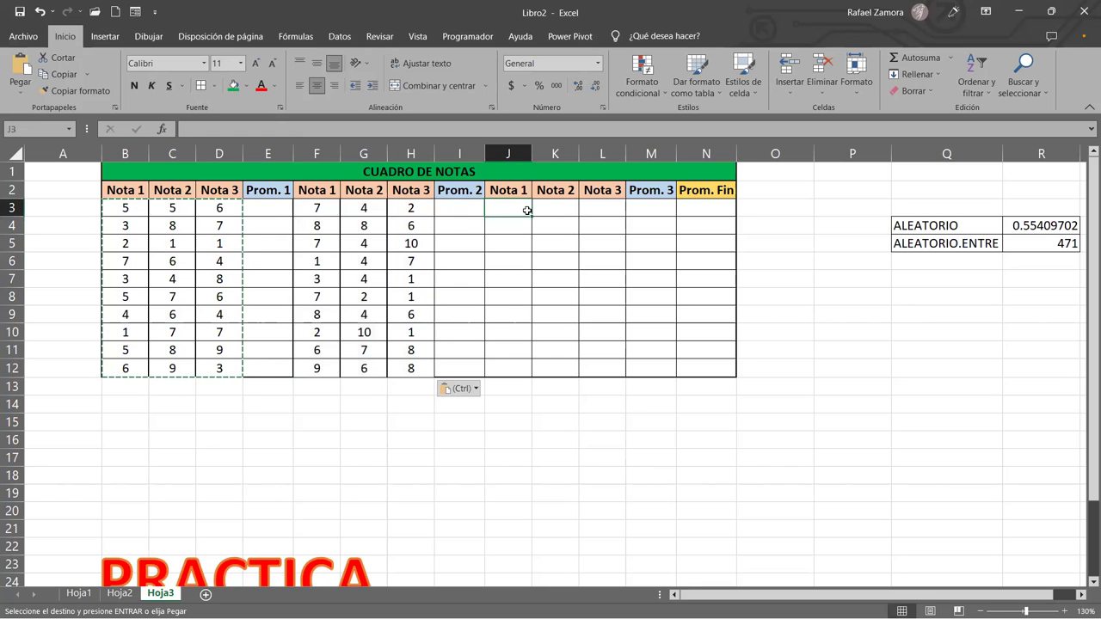
pyautogui.press('Return')
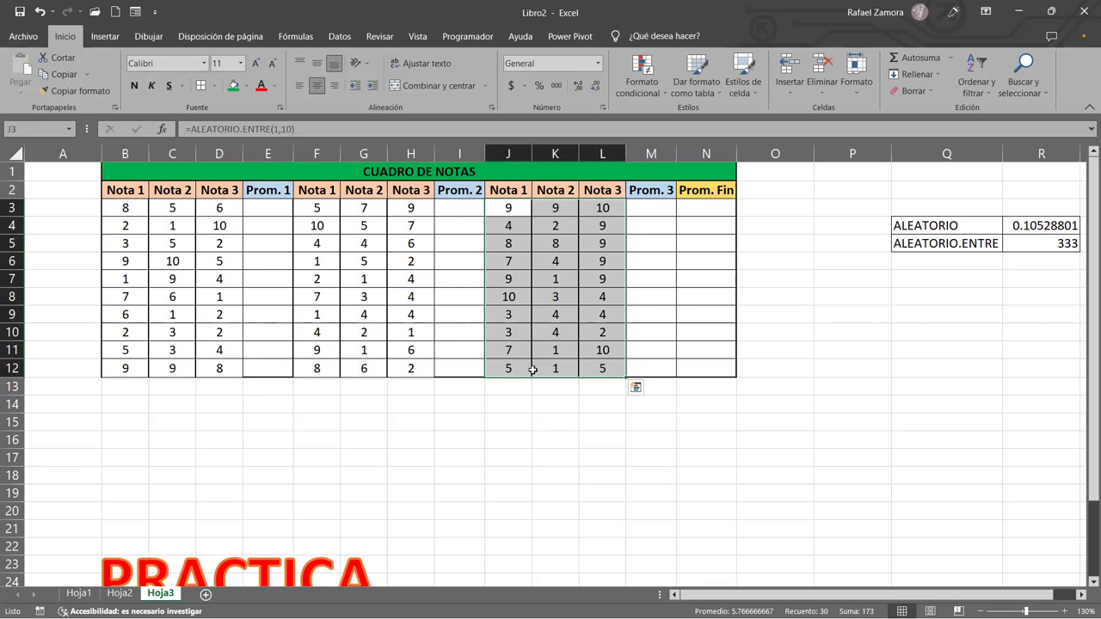
pyautogui.click(483, 437)
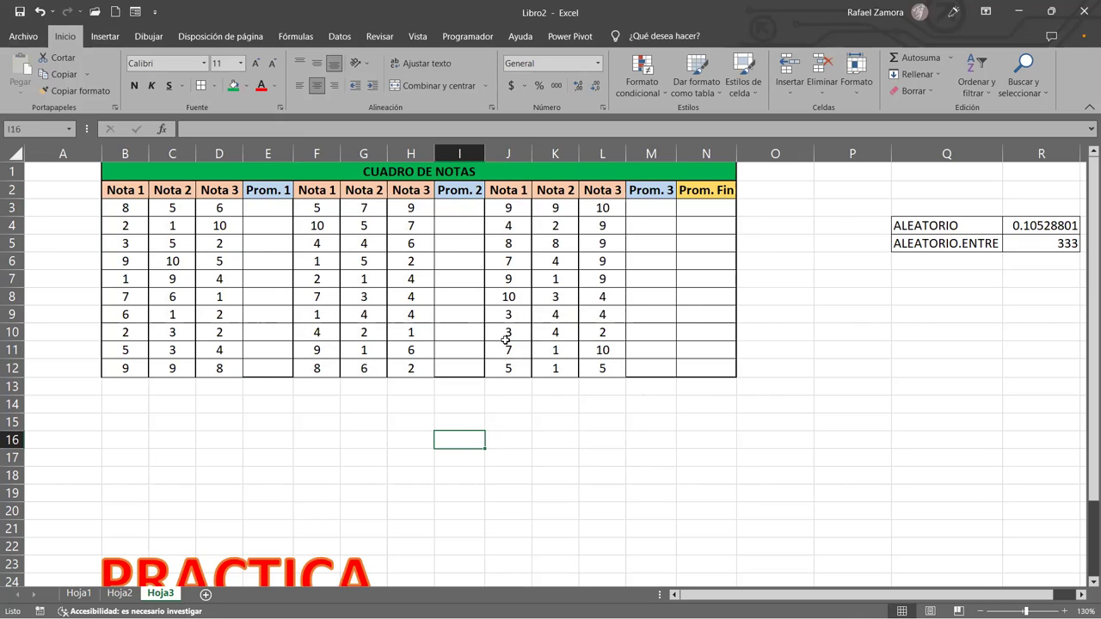
# - Apply a thick outside border to the grade table body B3:N12
pyautogui.click(132, 204)
pyautogui.moveTo(132, 204); pyautogui.dragTo(713, 366)
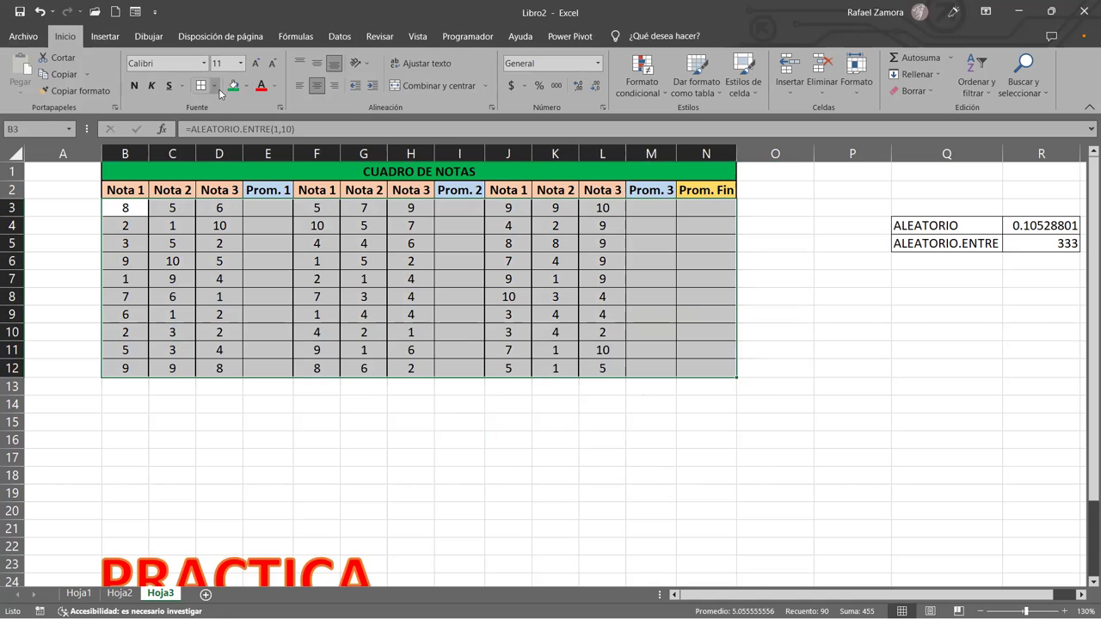
pyautogui.click(217, 87)
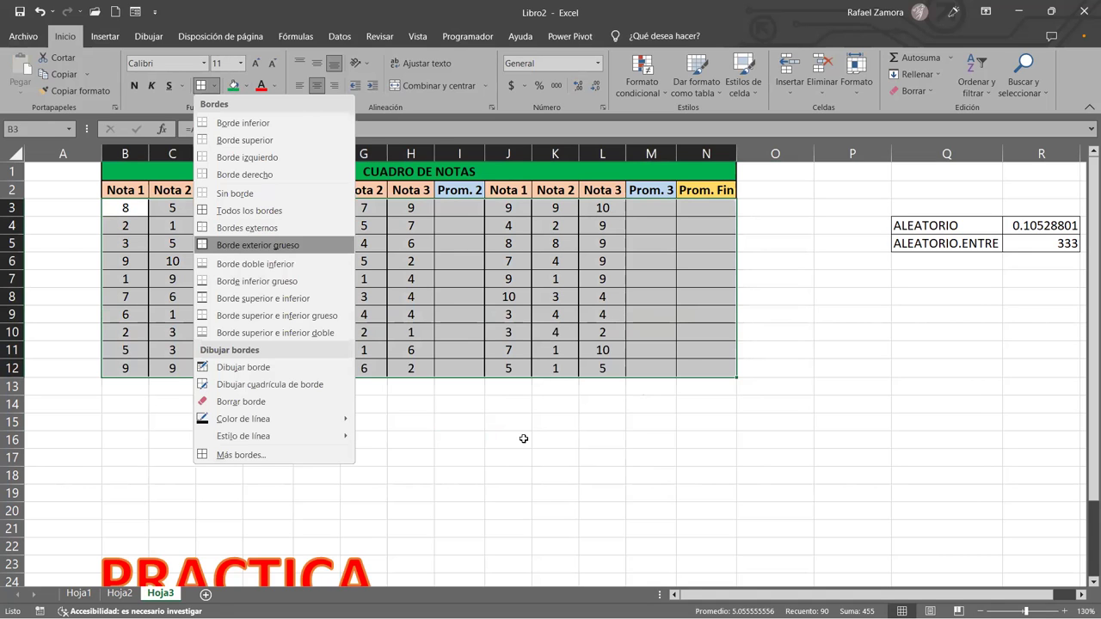
pyautogui.click(239, 245)
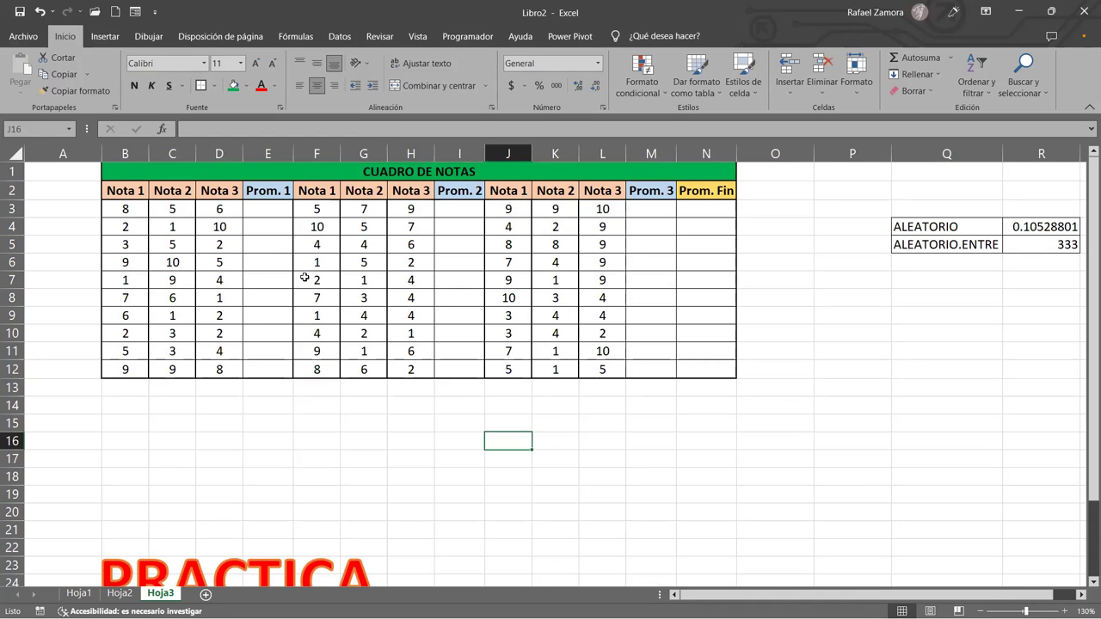
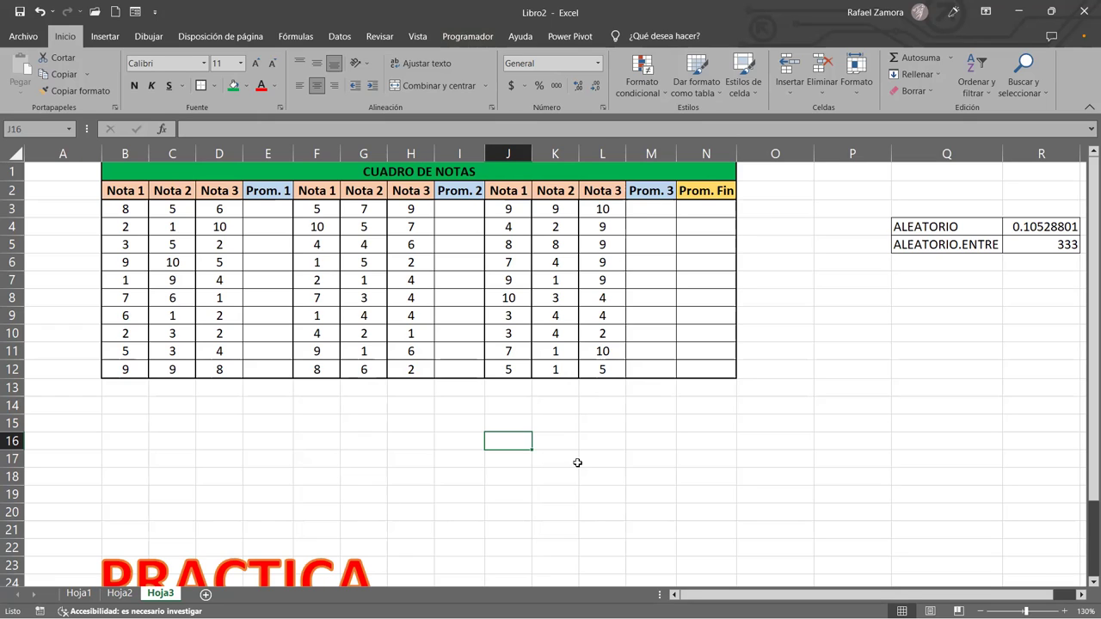
pyautogui.click(440, 451)
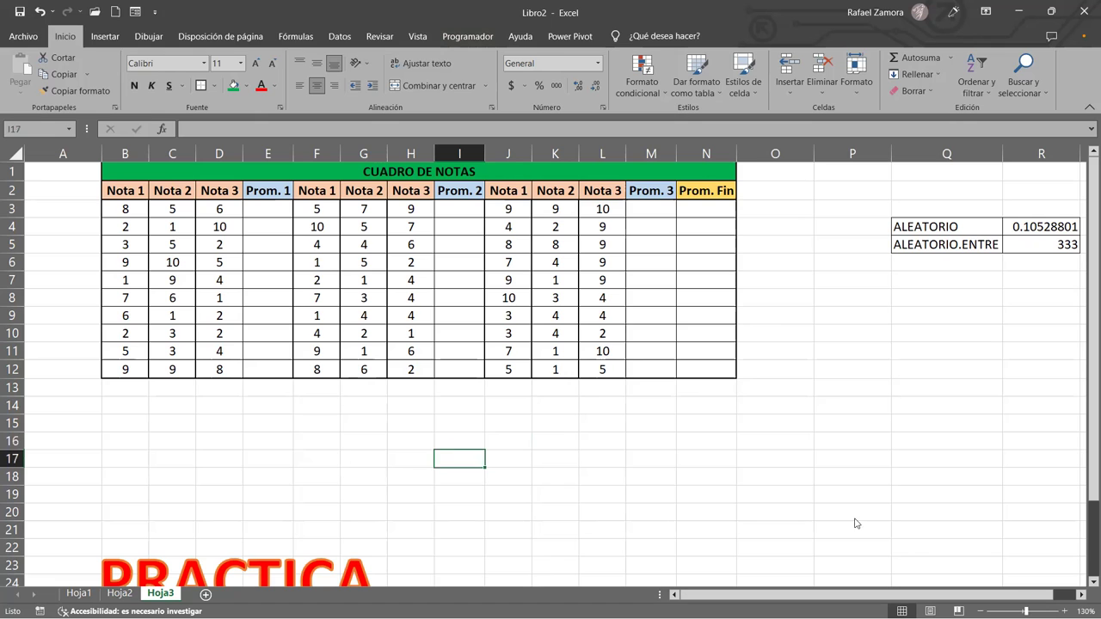